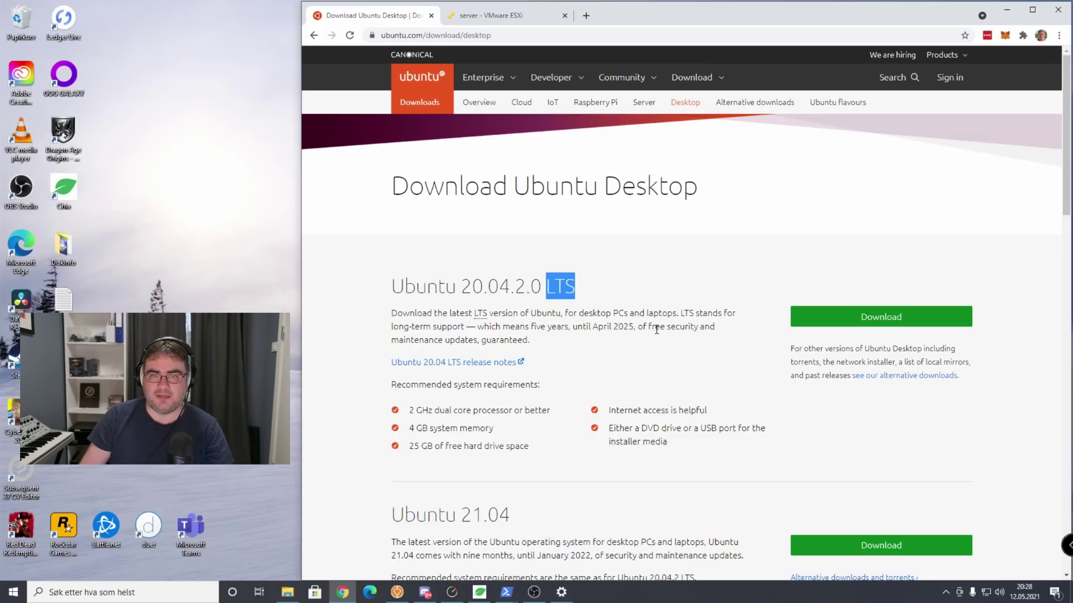
# Highlight the April 2025 support year for Ubuntu 20.04.2.0 LTS, then clear the highlight.
pyautogui.doubleClick(622, 327)
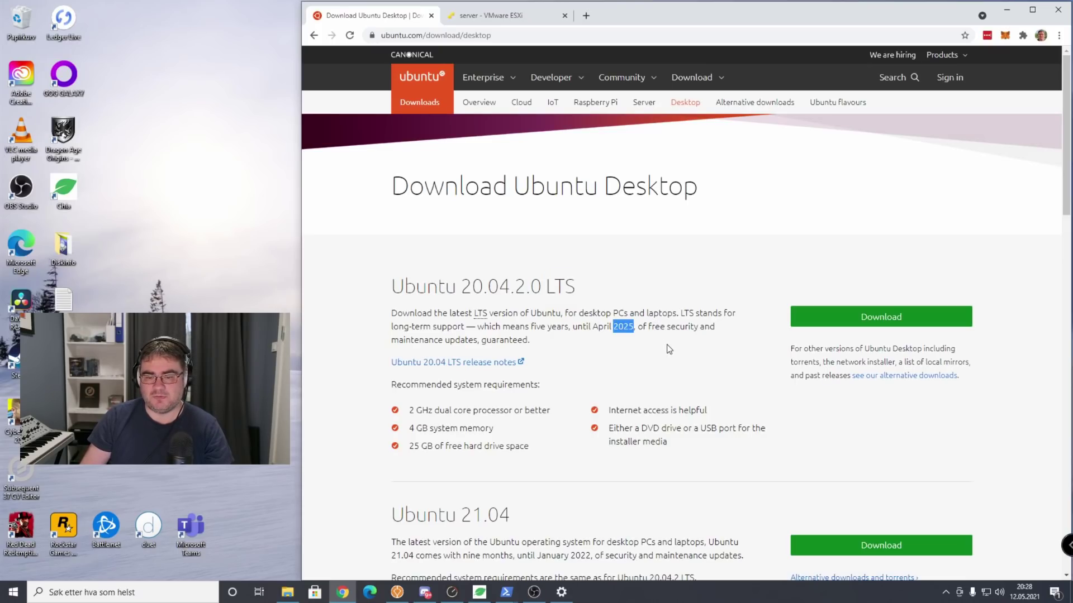
pyautogui.click(667, 349)
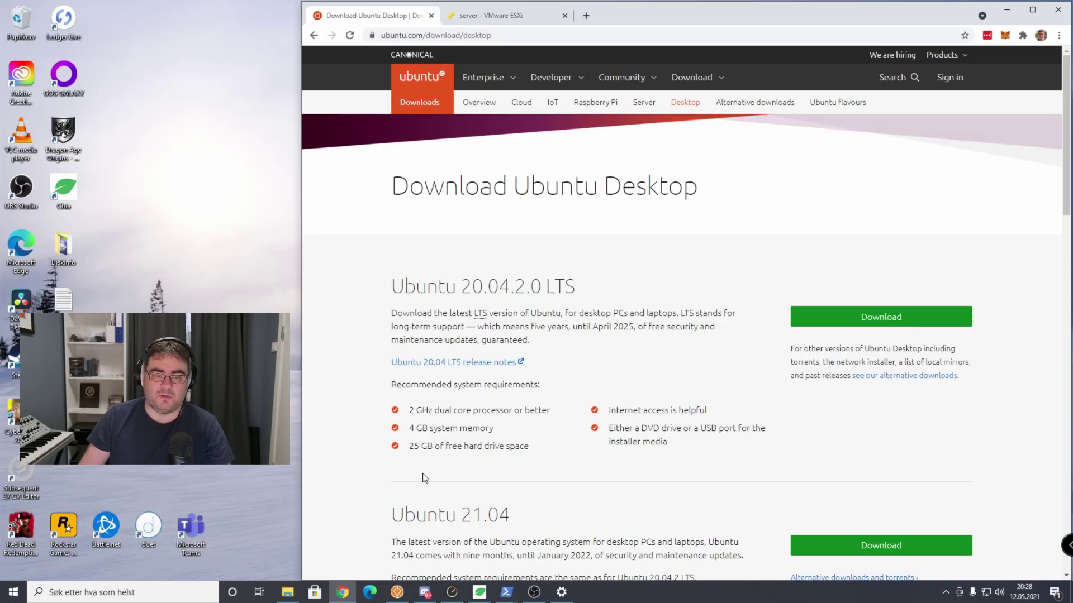
# Select the ubuntu-20.04.2.0-desktop-amd64 image in Nedlastinger, then move File Explorer aside and minimise it.
pyautogui.click(288, 591)
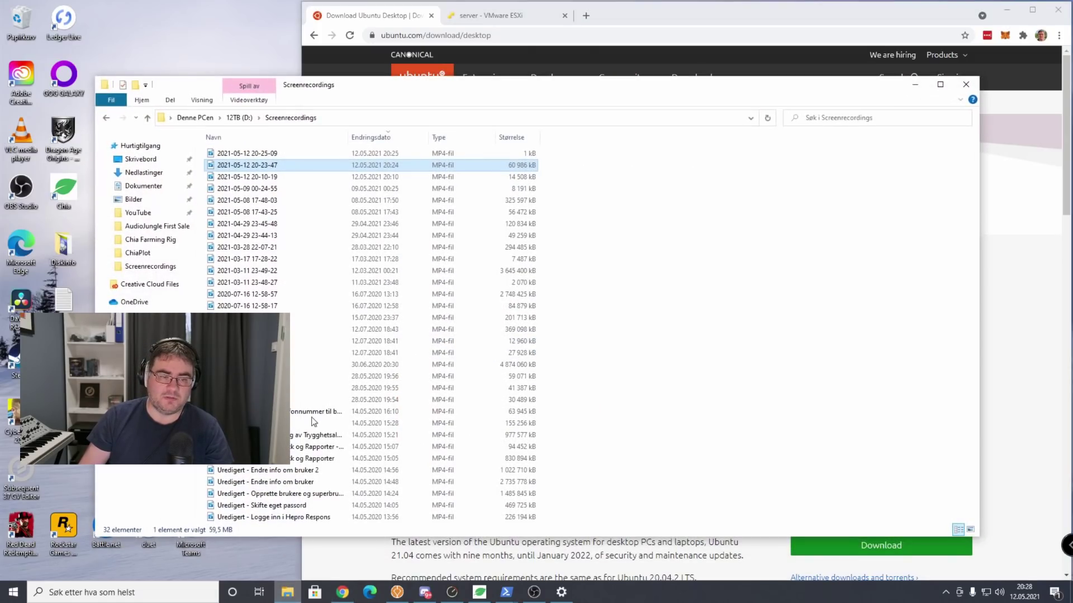
pyautogui.click(144, 173)
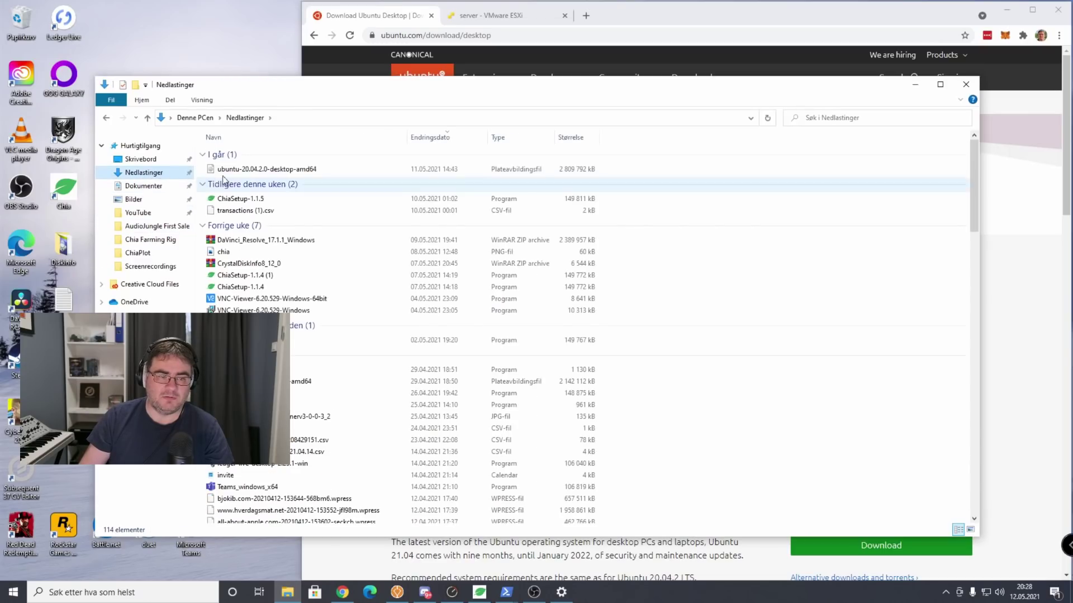
pyautogui.click(262, 173)
pyautogui.moveTo(383, 90); pyautogui.dragTo(777, 193)
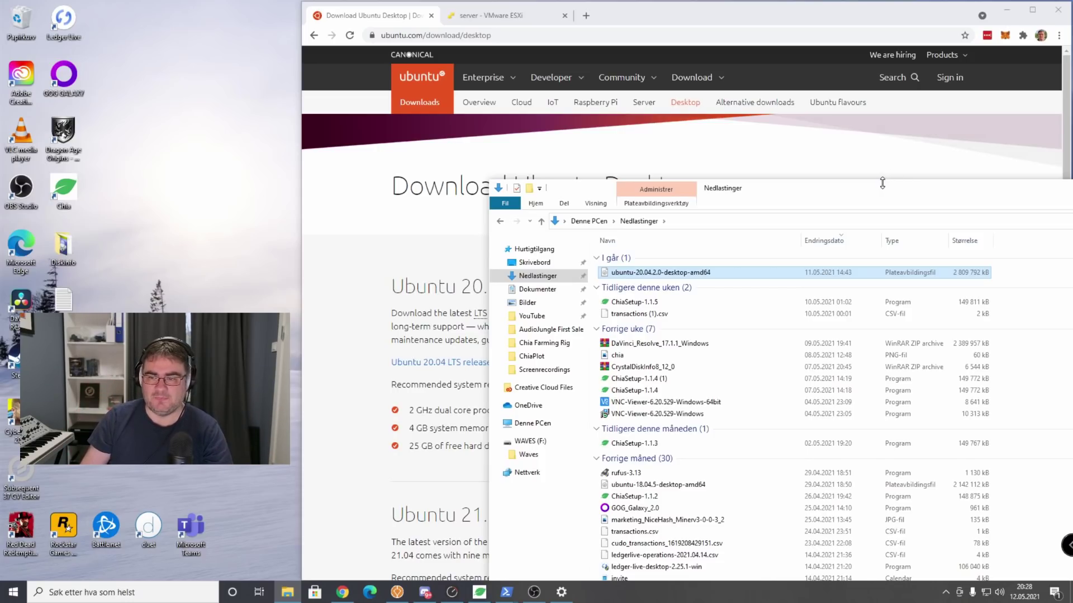
pyautogui.moveTo(883, 184); pyautogui.dragTo(777, 118)
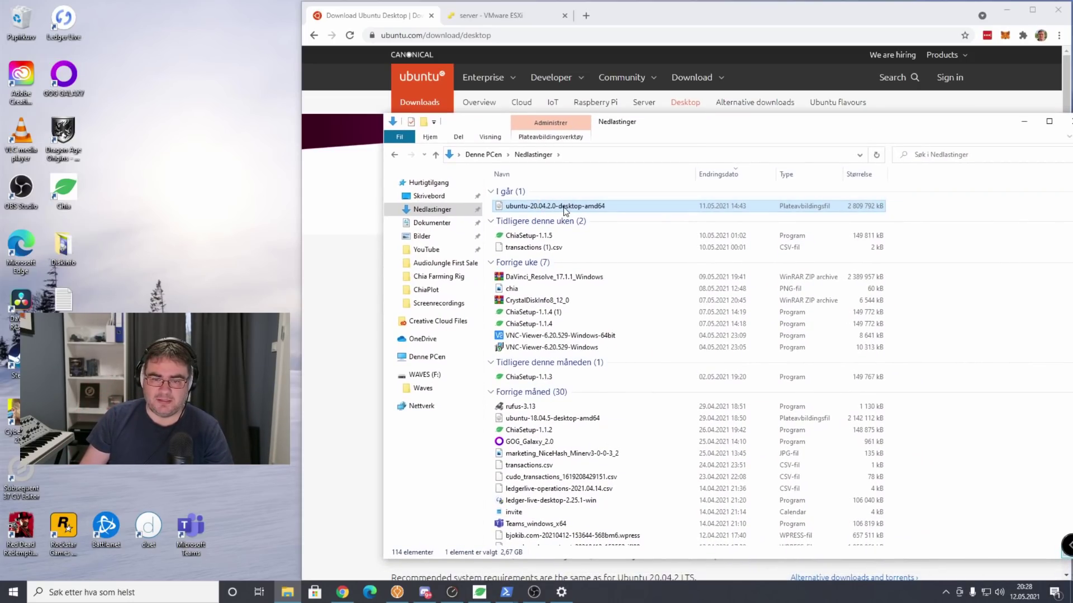
pyautogui.click(1034, 126)
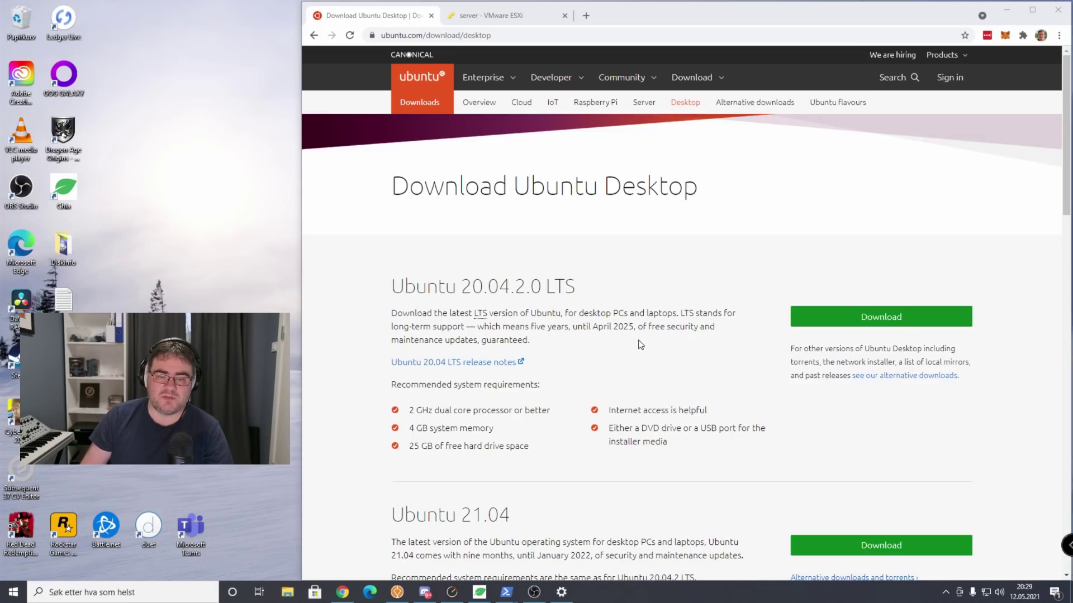
# Open the 'How to create a bootable USB stick on Windows' tutorial at step 2, Requirements.
pyautogui.click(611, 300)
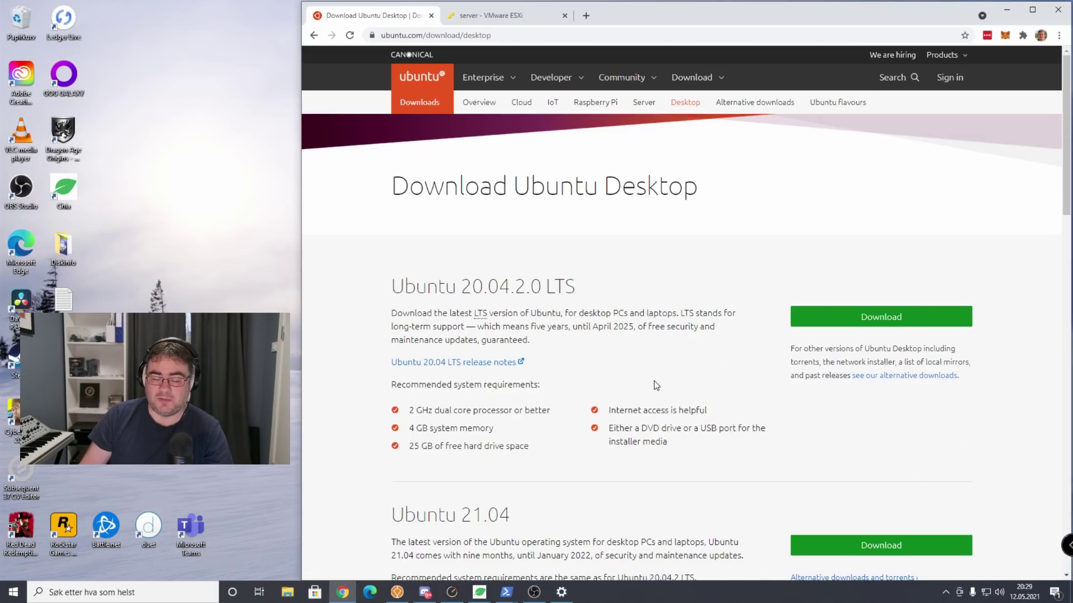
pyautogui.scroll(-6, 654, 383)
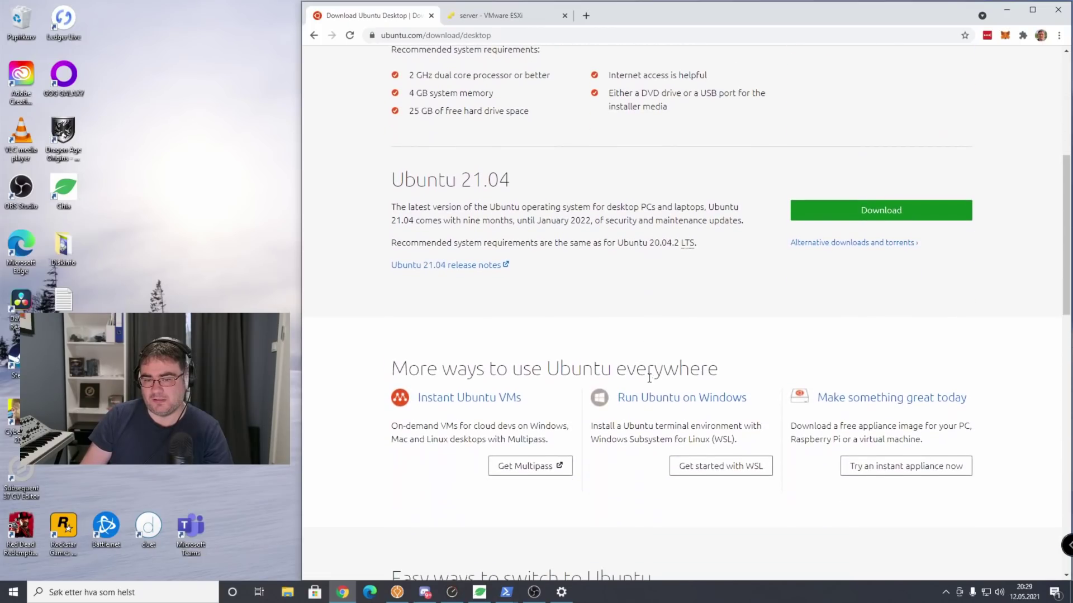
pyautogui.scroll(-5, 616, 337)
pyautogui.scroll(-3, 612, 348)
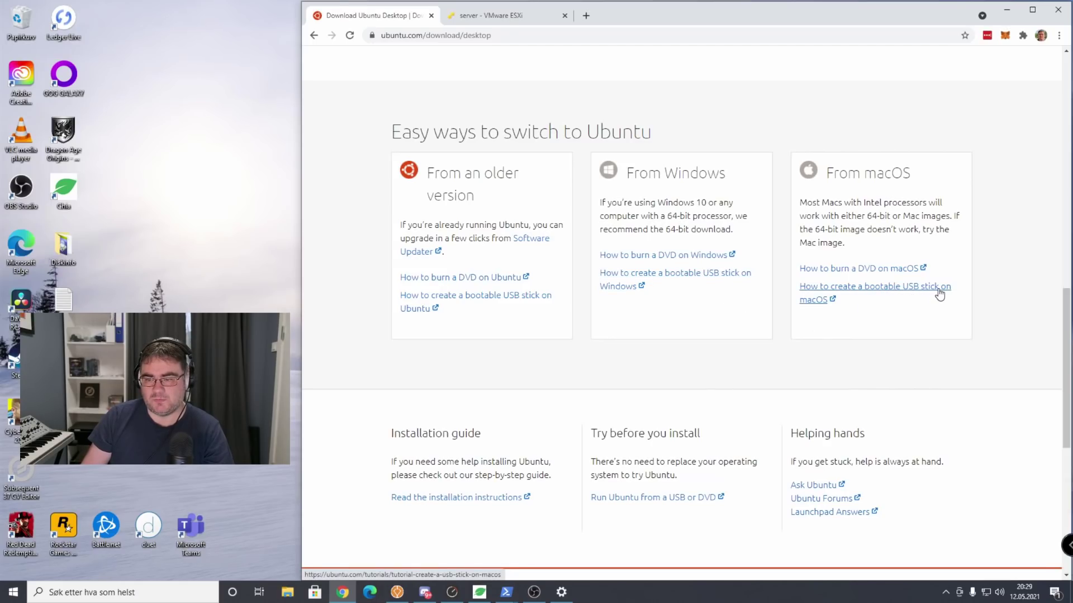
pyautogui.click(677, 278)
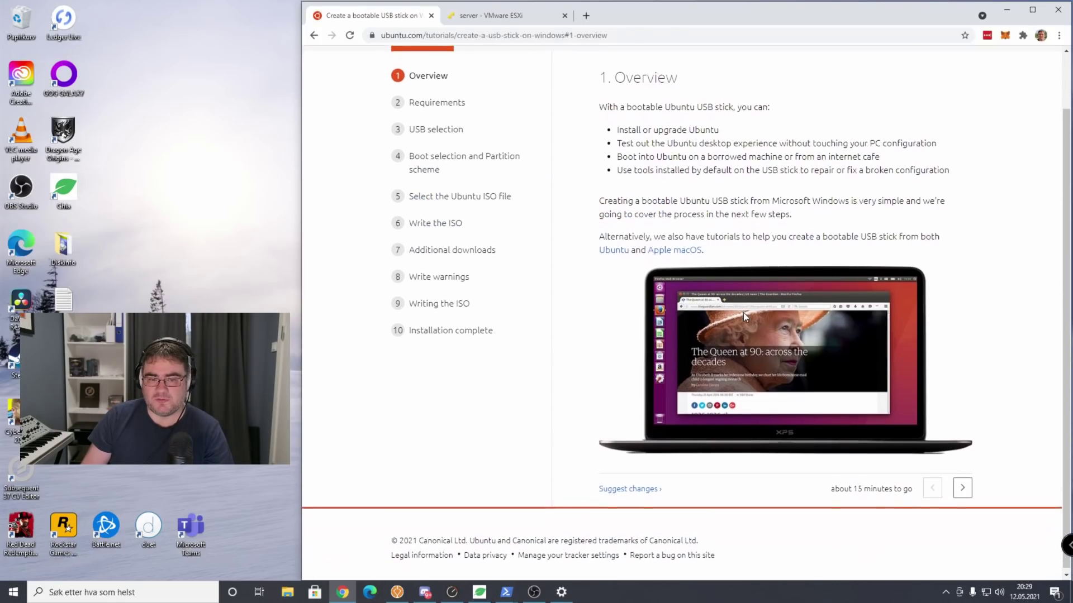
pyautogui.click(959, 539)
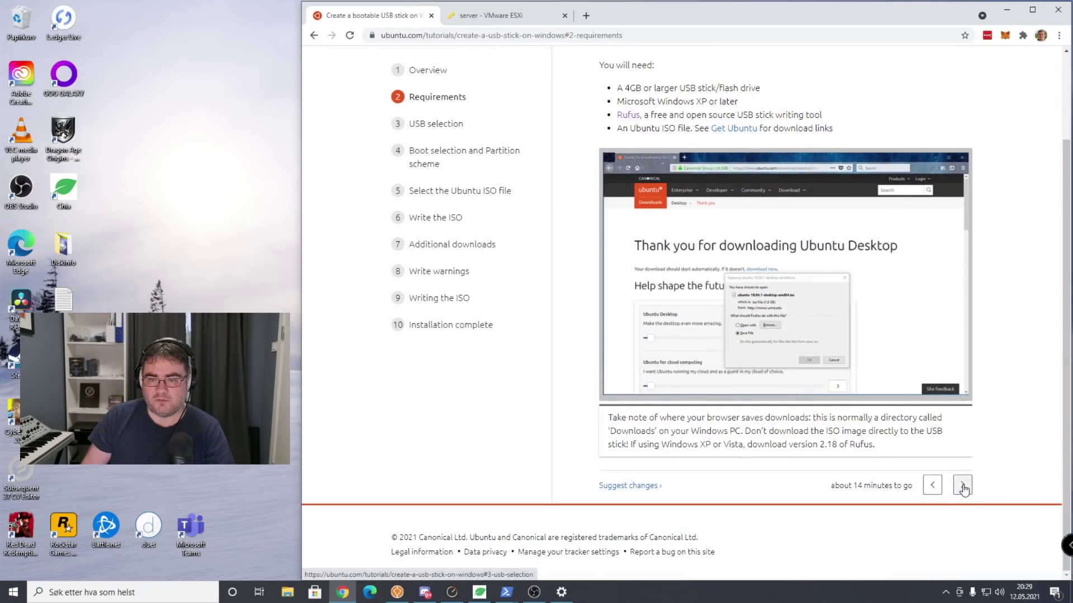
pyautogui.scroll(2, 771, 285)
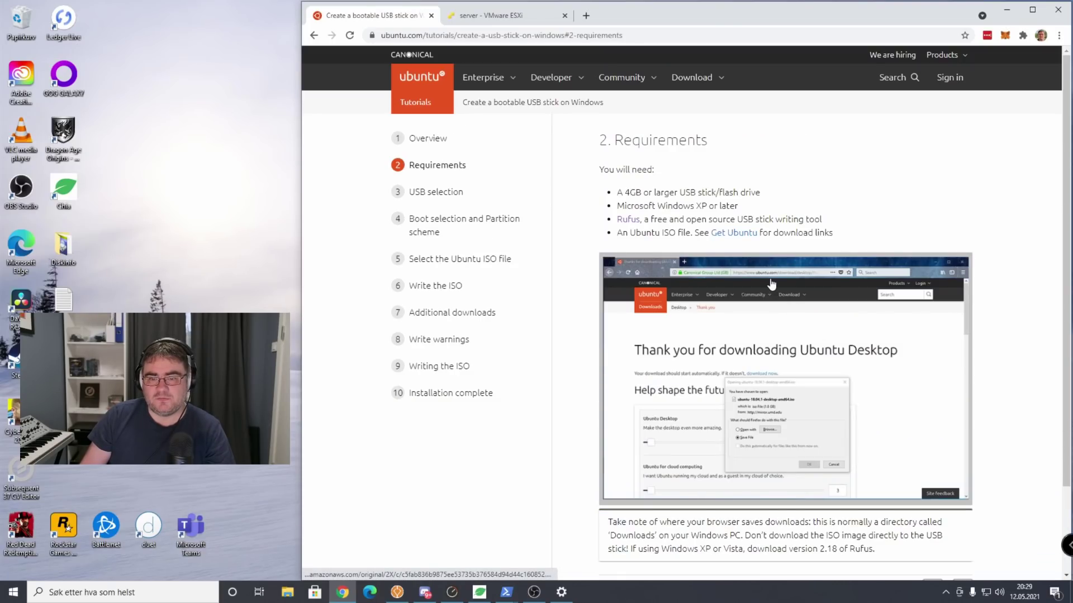
# Download Rufus 3.14 from rufus.ie in a new tab and return to the Ubuntu tutorial.
pyautogui.middleClick(628, 221)
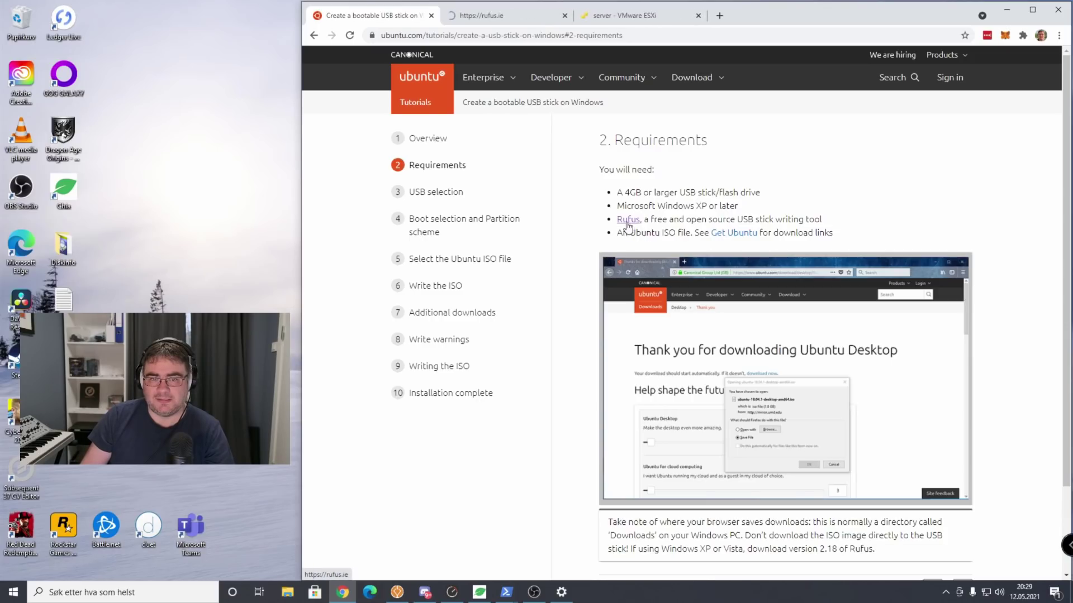
pyautogui.click(502, 20)
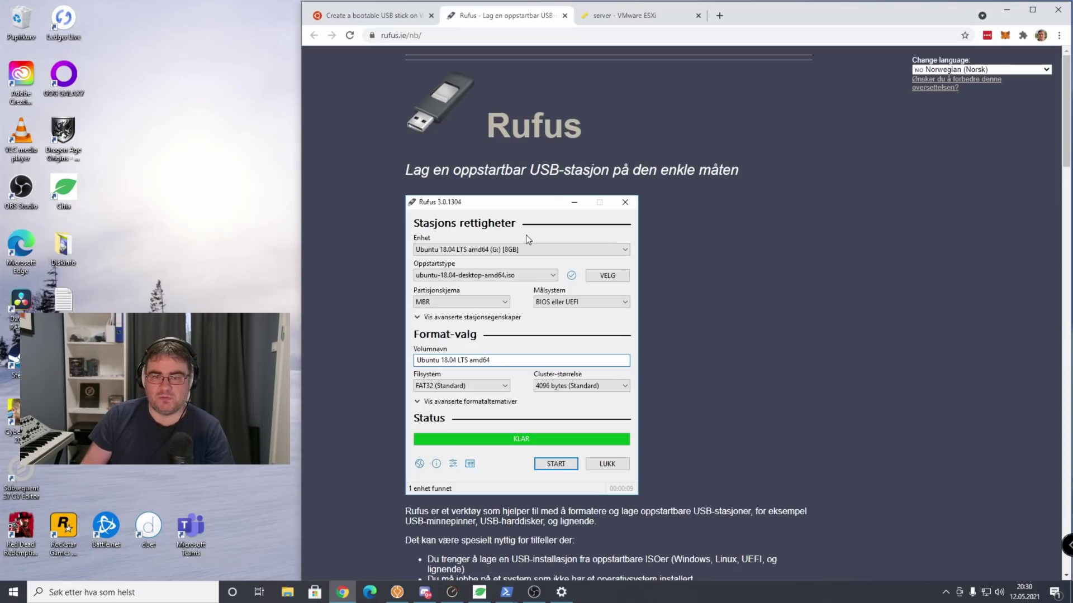
pyautogui.scroll(-1, 529, 240)
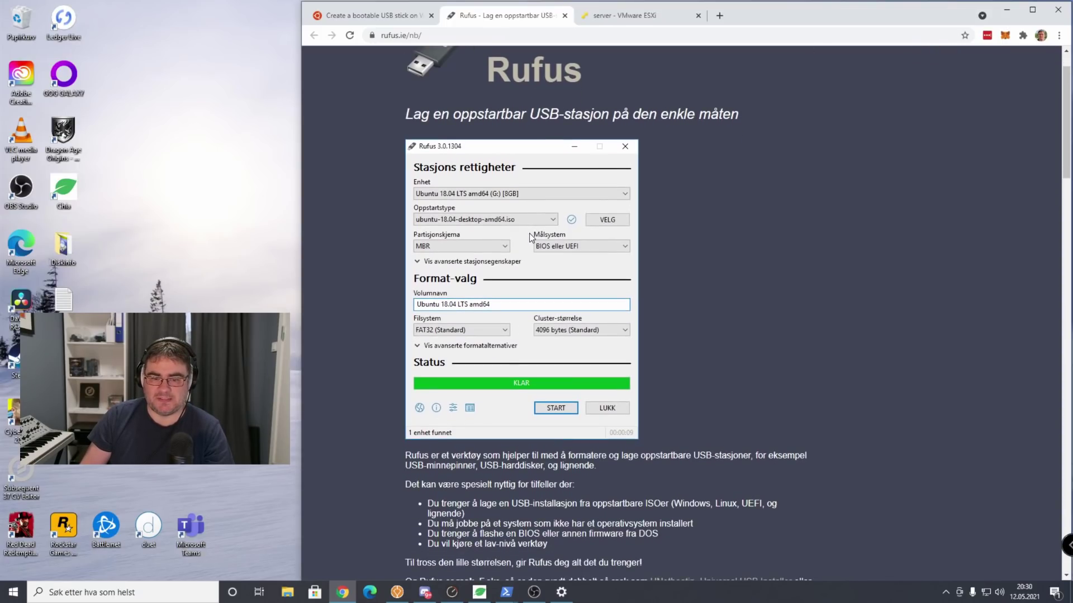
pyautogui.scroll(-6, 531, 238)
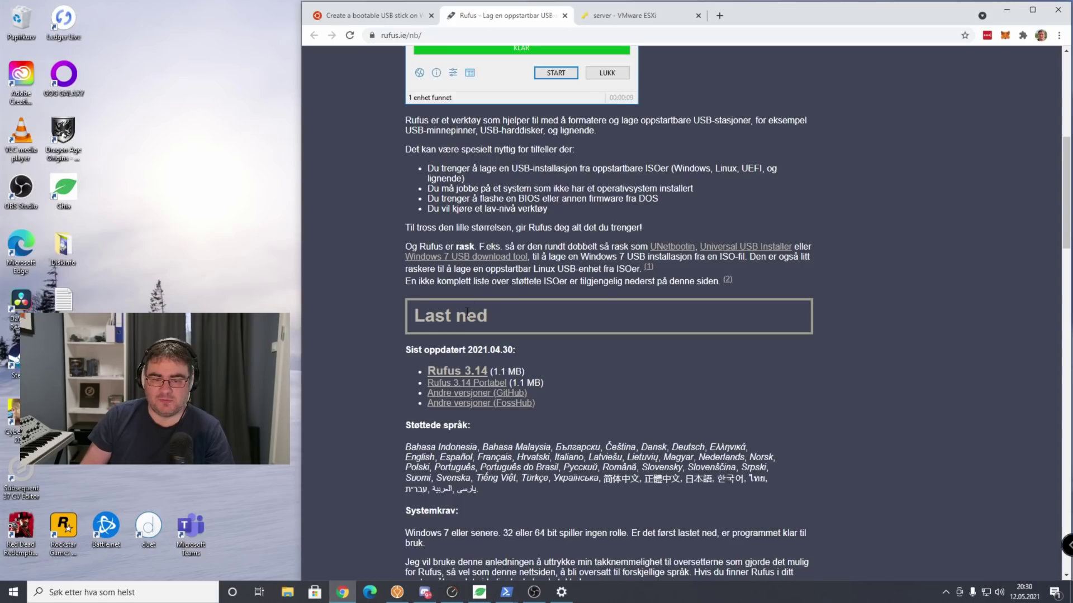
pyautogui.scroll(-1, 458, 320)
pyautogui.click(458, 320)
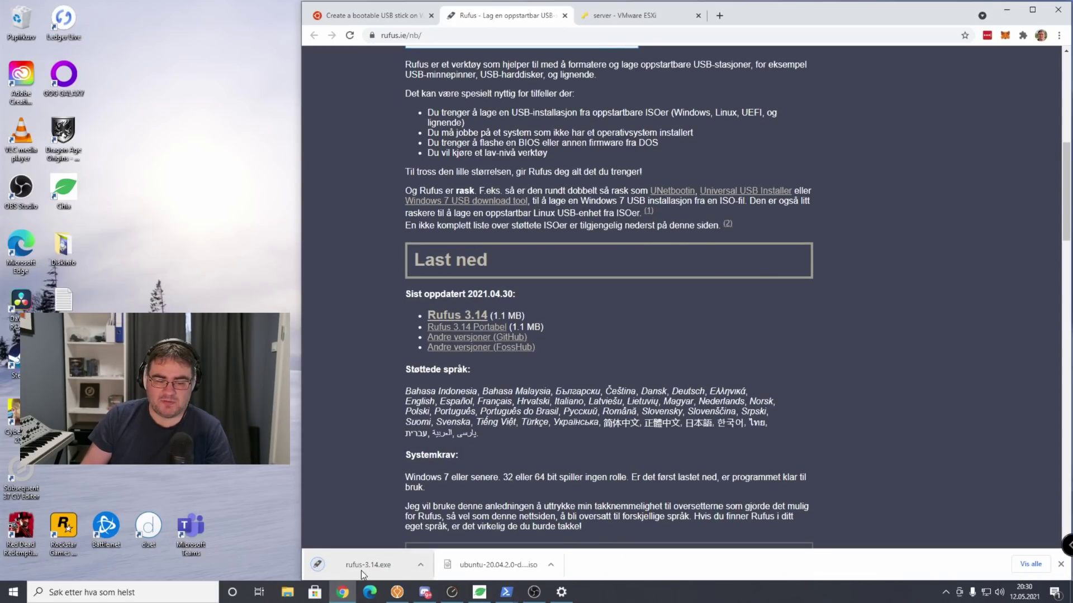
pyautogui.hotkey('ctrl', 'shift', 'Tab')
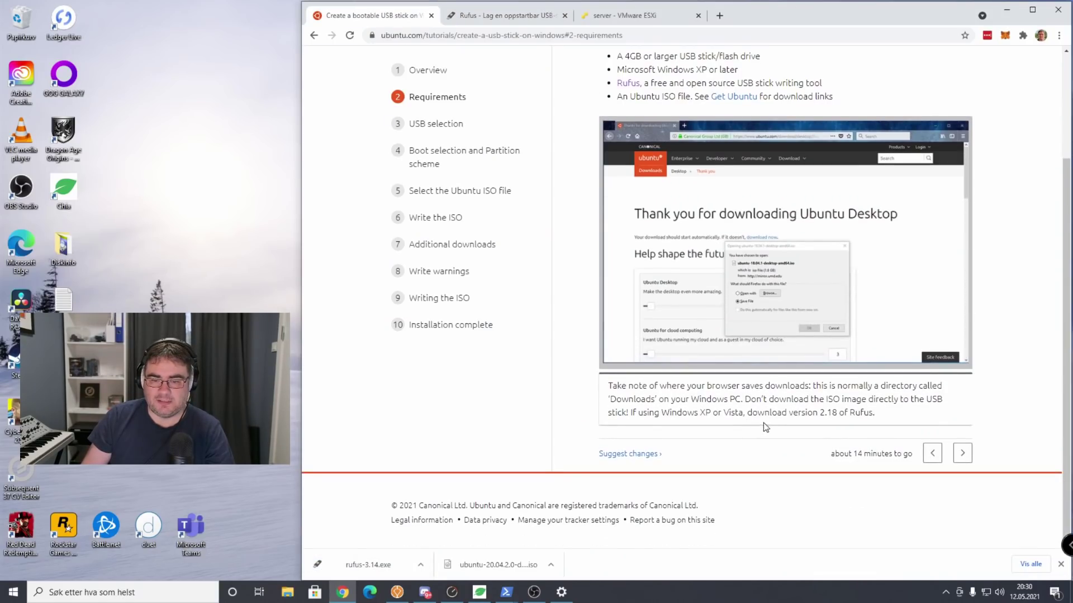
# Advance the tutorial to '3. USB selection' and launch rufus-3.14.exe beside it, detecting 8 GB drive F:.
pyautogui.click(961, 452)
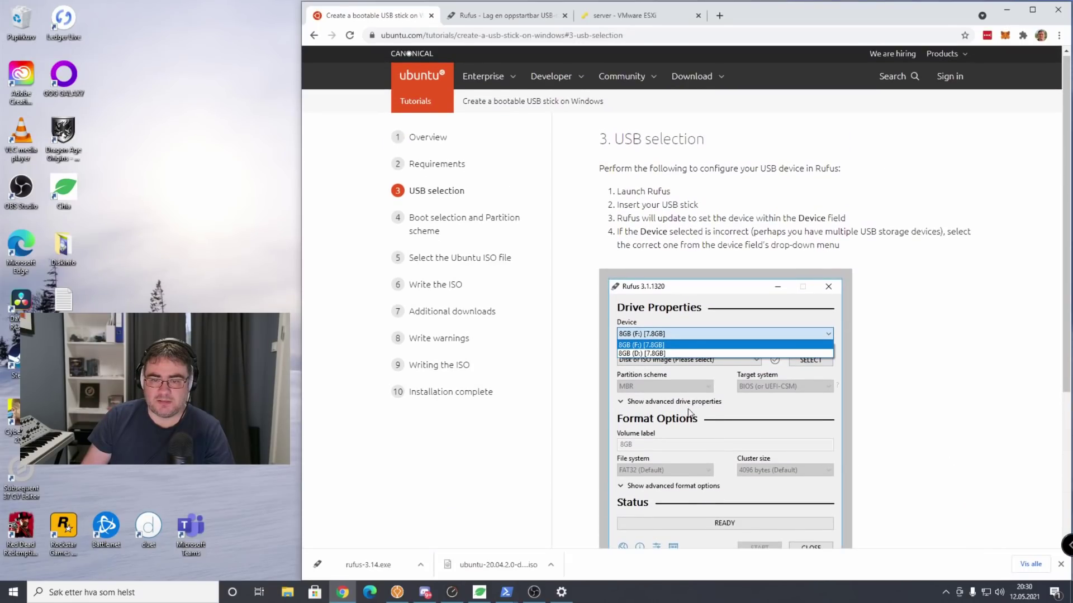
pyautogui.scroll(-1, 417, 487)
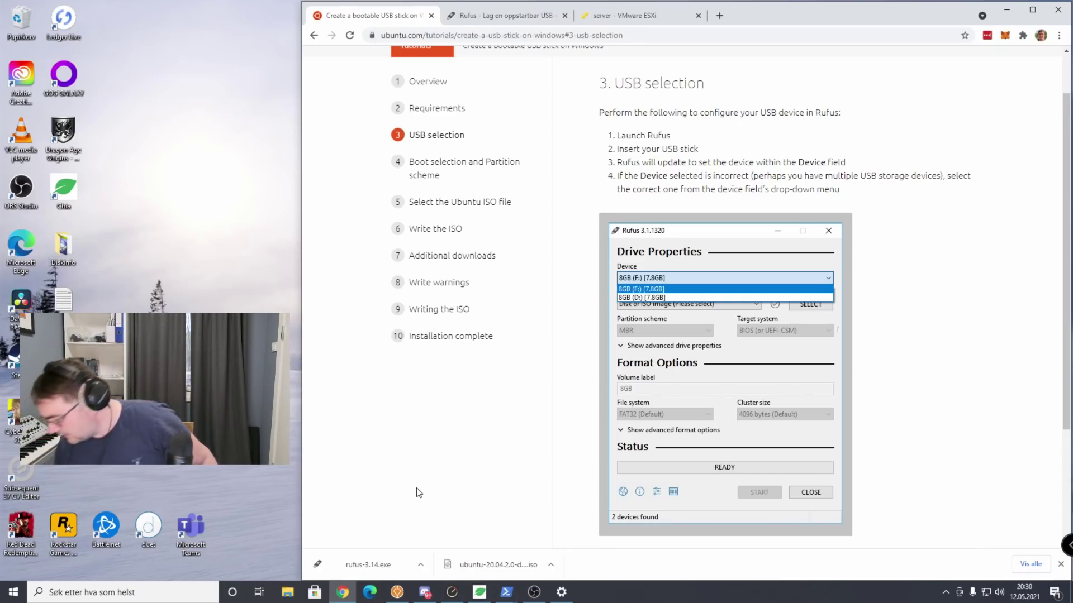
pyautogui.click(370, 568)
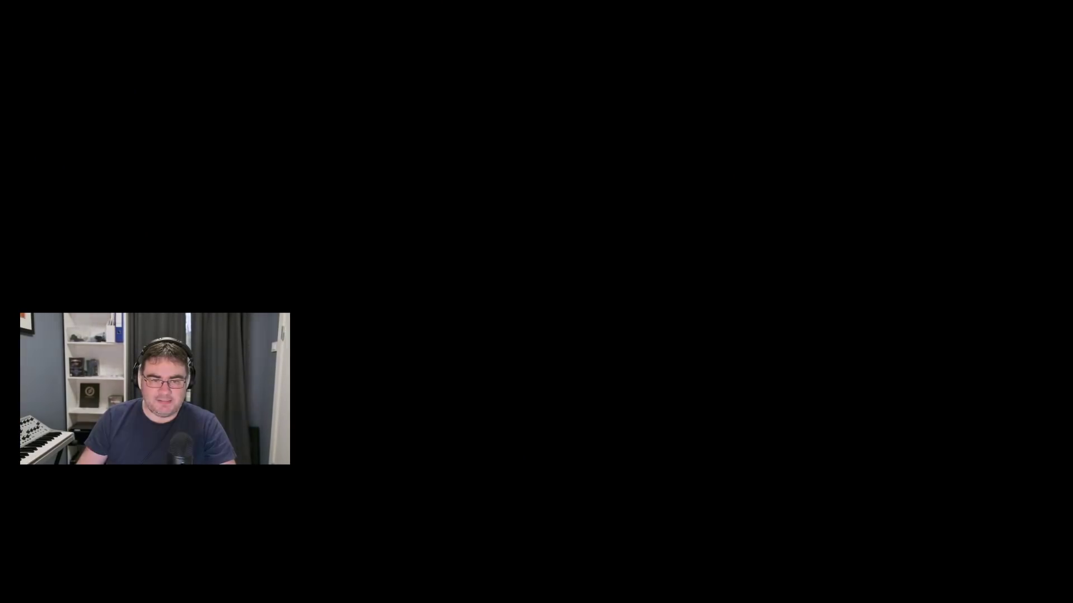
pyautogui.click(584, 256)
pyautogui.moveTo(462, 121); pyautogui.dragTo(422, 256)
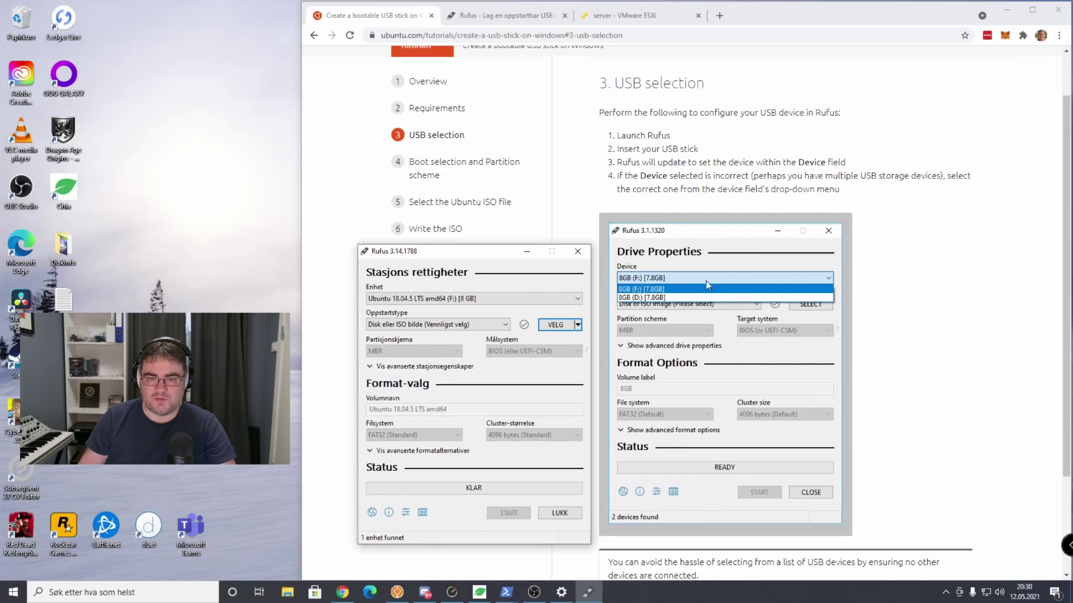
# Look over Rufus's image source choices, advanced drive properties and device list, keeping the same USB stick.
pyautogui.click(623, 139)
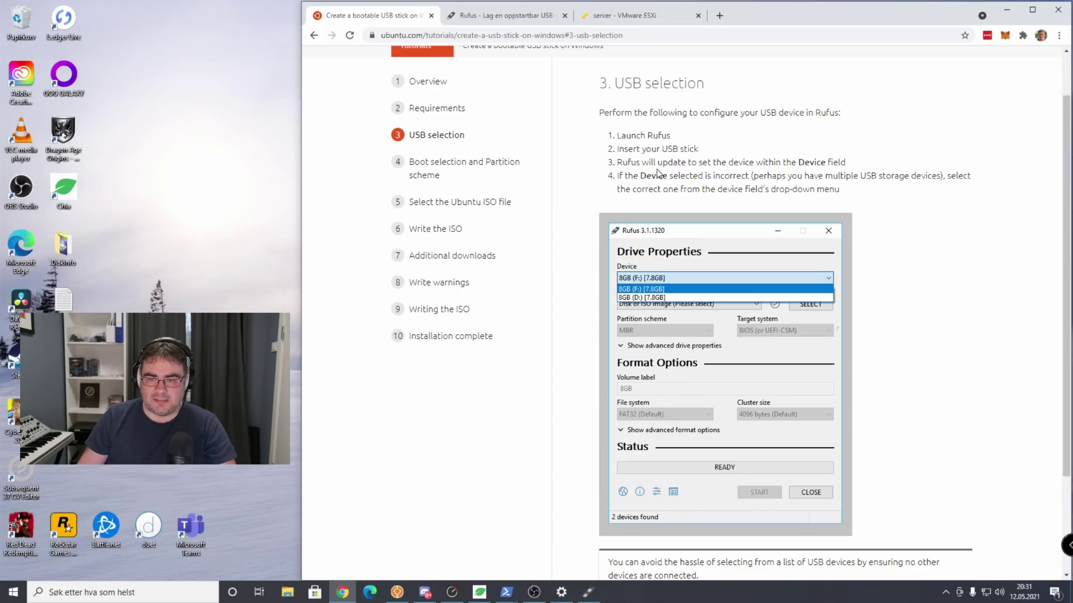
pyautogui.scroll(-1, 676, 171)
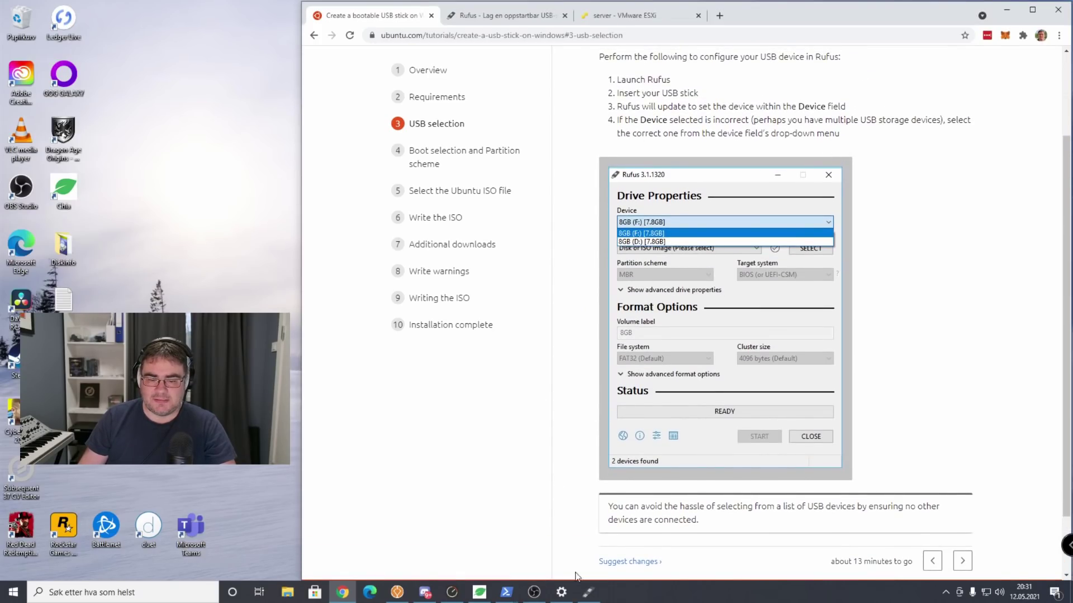
pyautogui.click(589, 592)
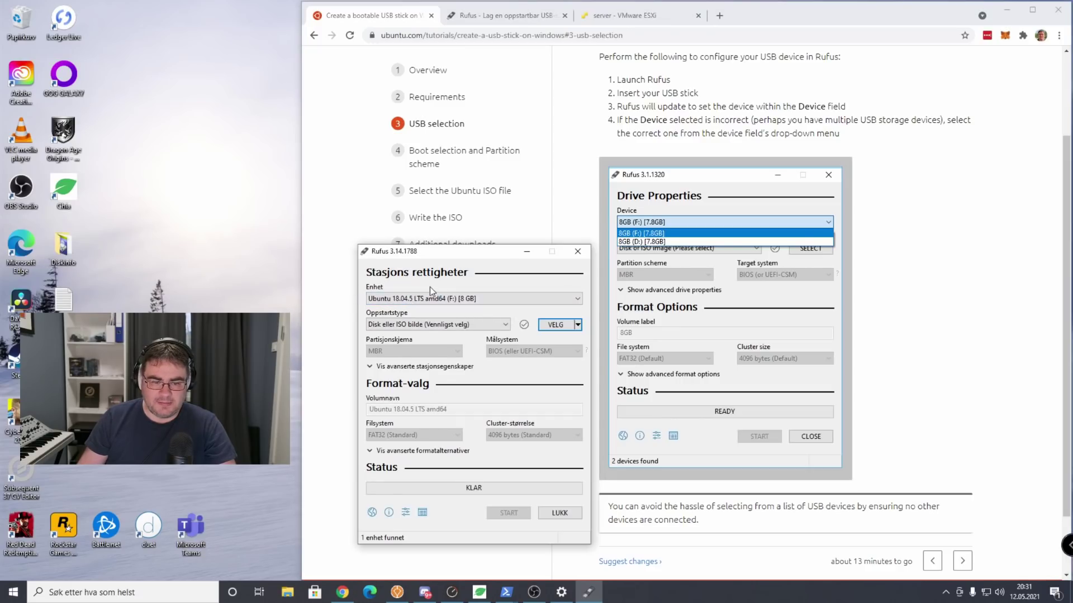
pyautogui.click(577, 326)
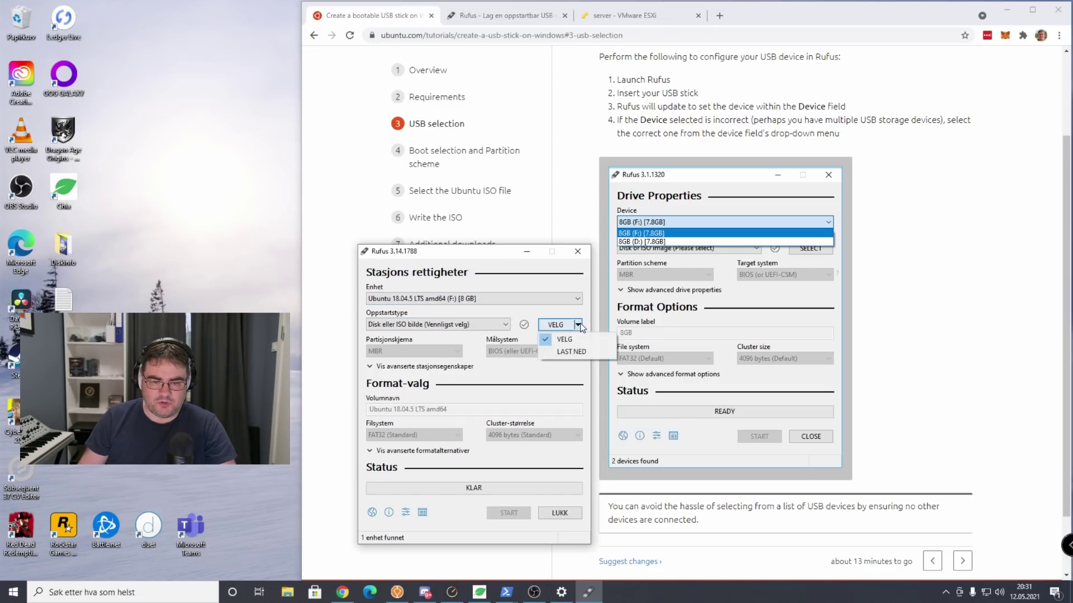
pyautogui.click(477, 257)
pyautogui.moveTo(477, 250); pyautogui.dragTo(500, 244)
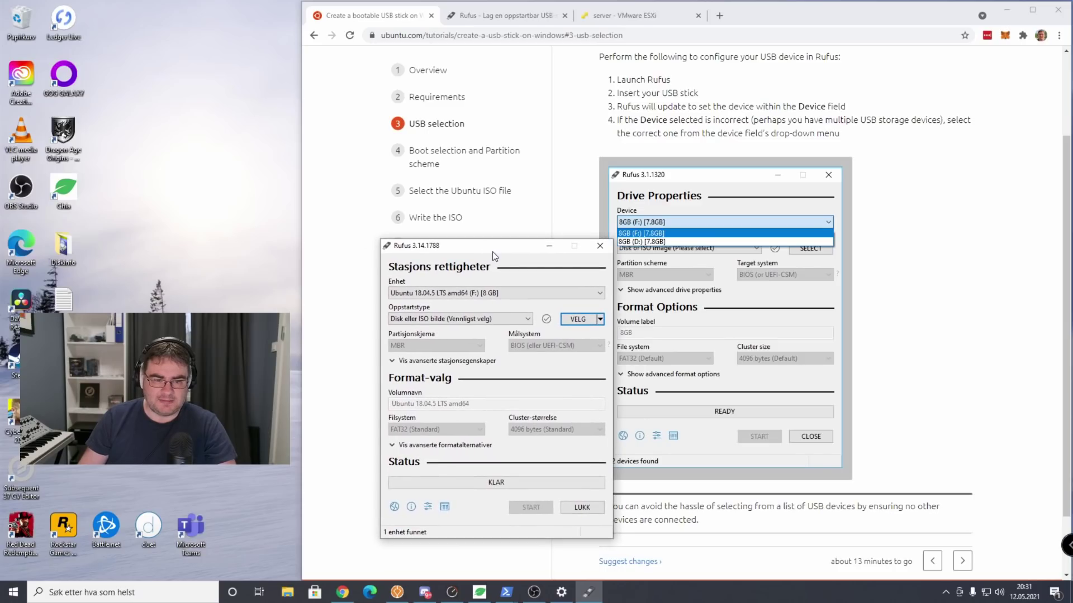
pyautogui.click(392, 362)
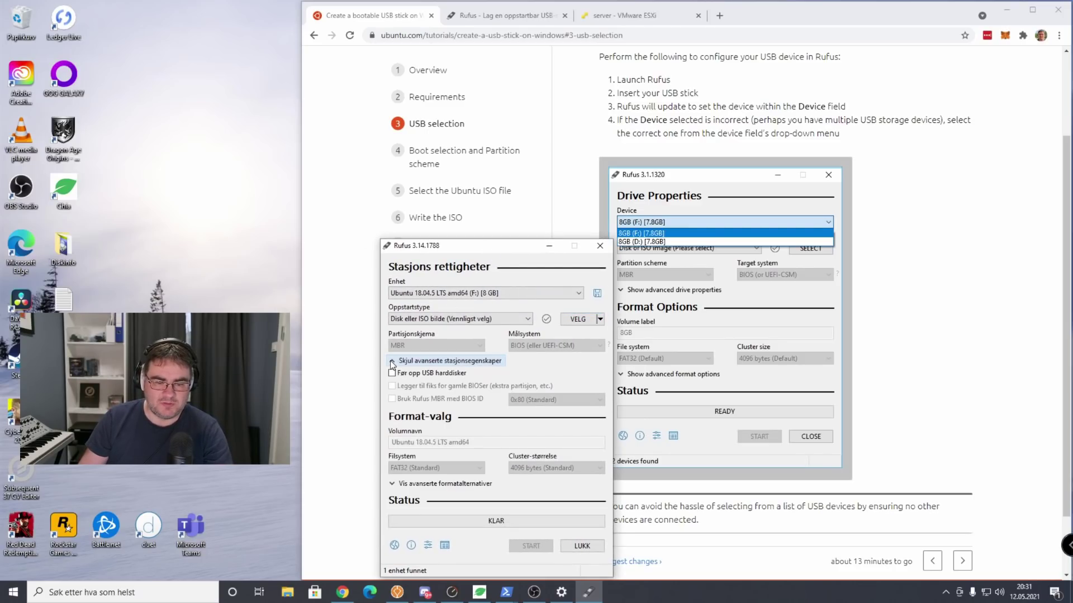
pyautogui.click(390, 361)
pyautogui.click(418, 292)
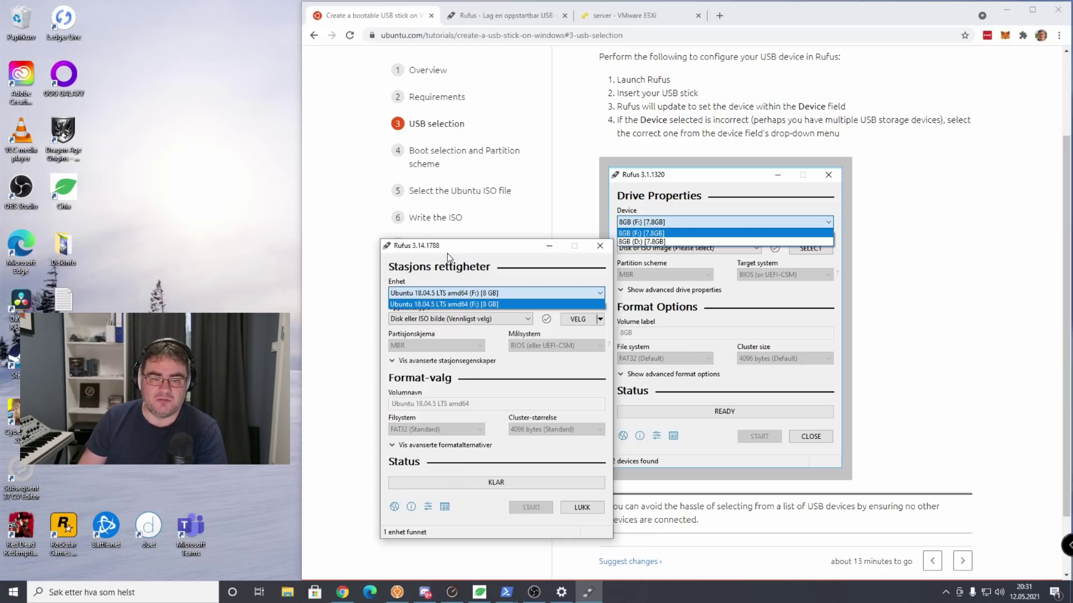
pyautogui.click(435, 293)
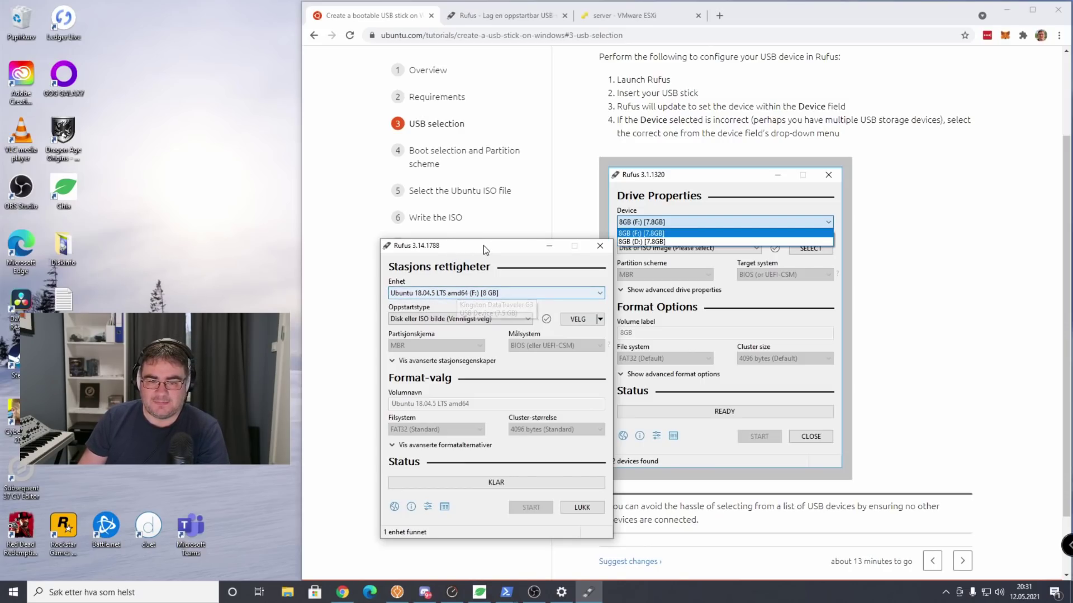
# Follow tutorial step 4 and set the boot type to FreeDOS, keeping MBR and BIOS (or UEFI-CSM).
pyautogui.click(962, 560)
pyautogui.scroll(-1, 720, 141)
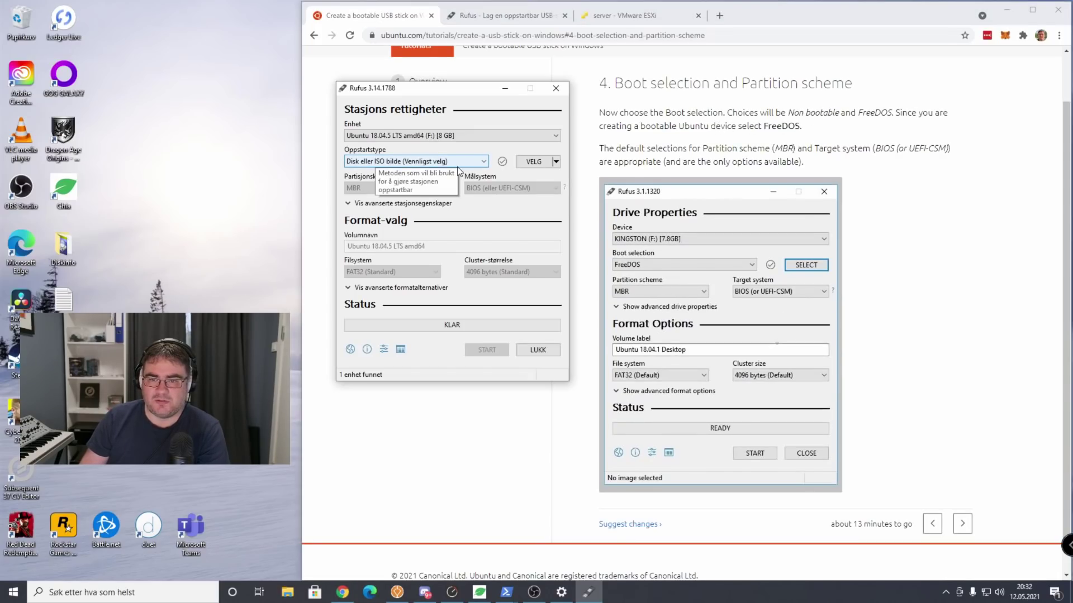
pyautogui.click(428, 164)
pyautogui.click(421, 169)
pyautogui.click(418, 159)
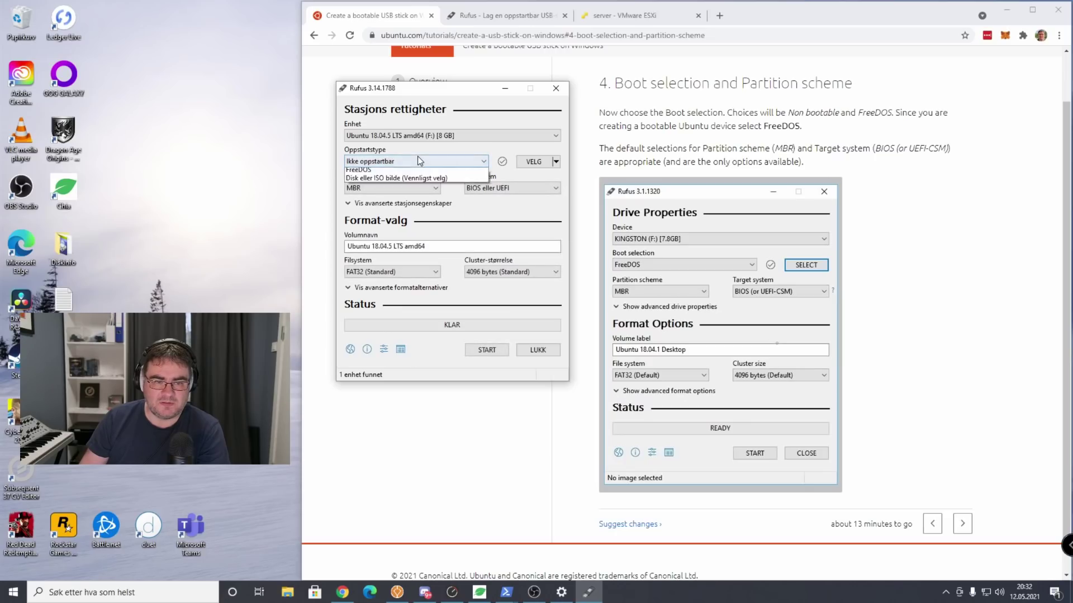
pyautogui.click(368, 179)
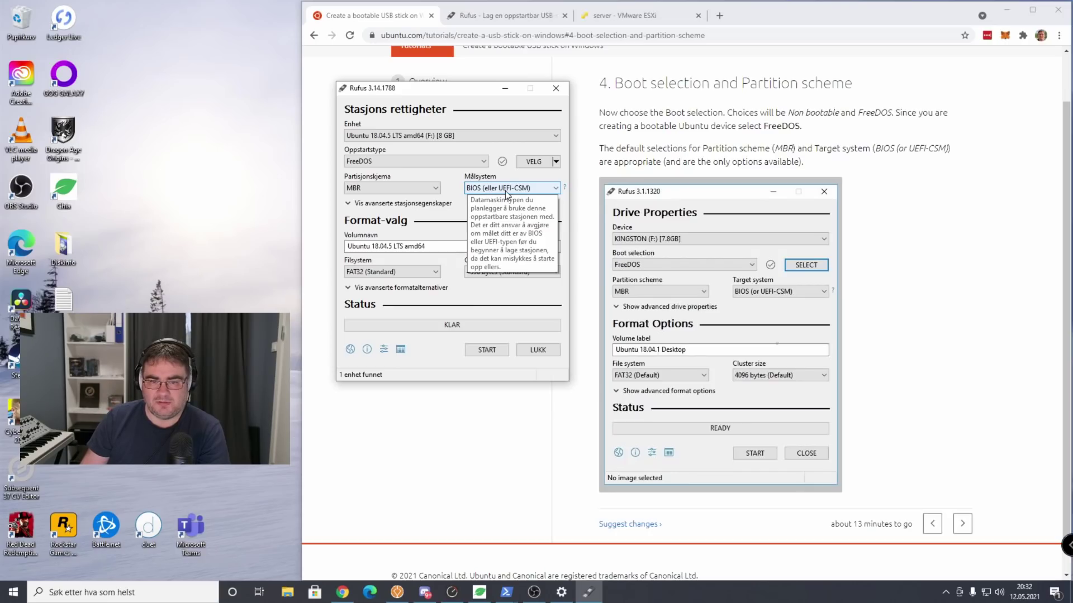
# Load ubuntu-20.04.2.0-desktop-amd64.iso from Nedlastinger and advance the tutorial to step 6, Write the ISO.
pyautogui.click(533, 162)
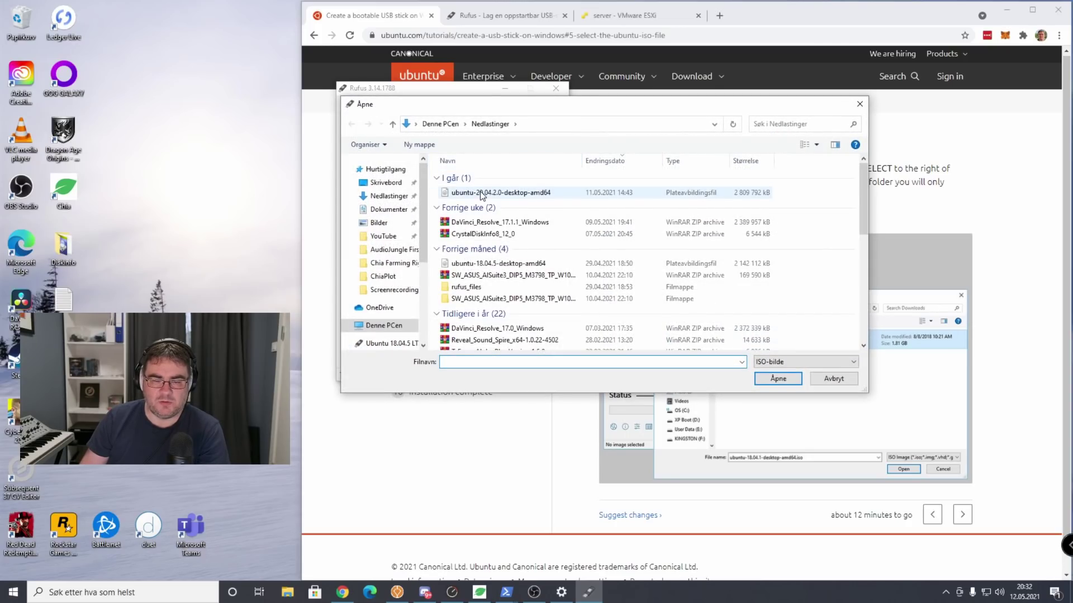
pyautogui.click(481, 191)
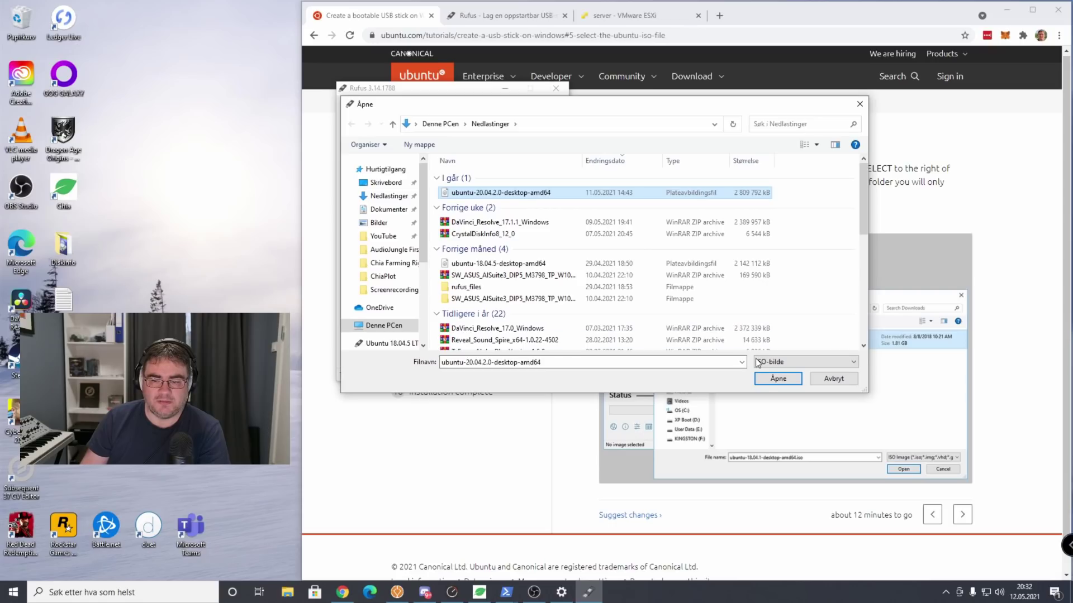
pyautogui.click(765, 381)
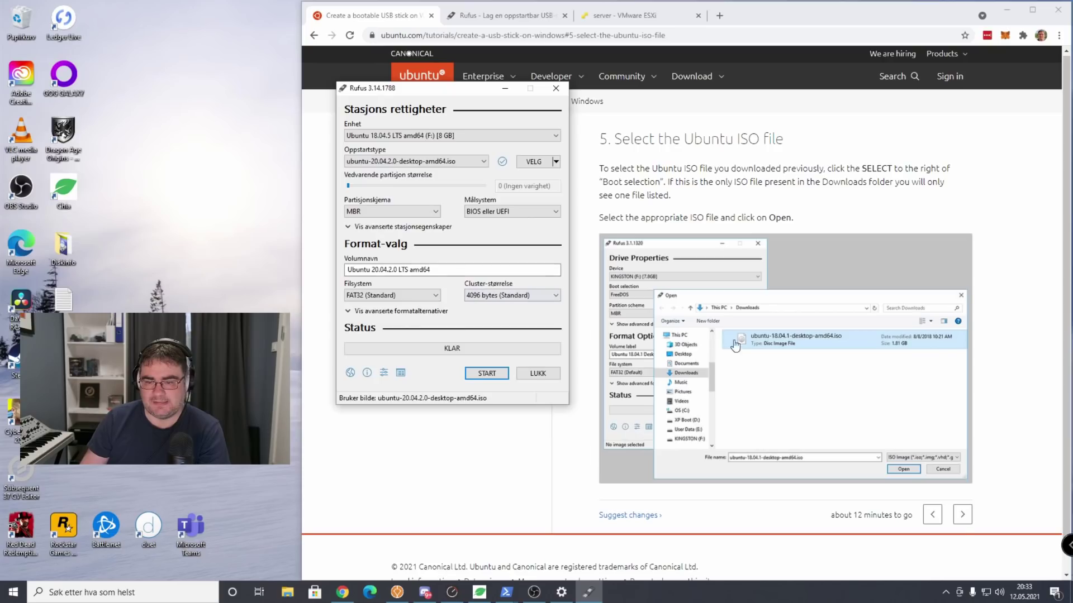
pyautogui.click(962, 514)
# Start writing in ISO image mode, allowing the Syslinux download and accepting that the stick is erased.
pyautogui.scroll(-1, 907, 472)
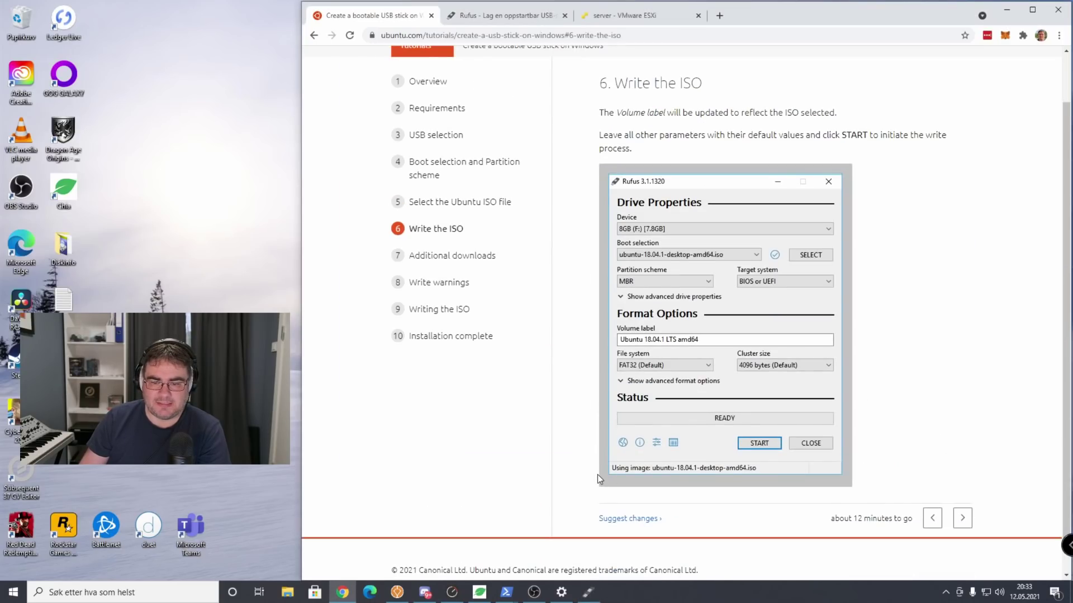
pyautogui.click(588, 592)
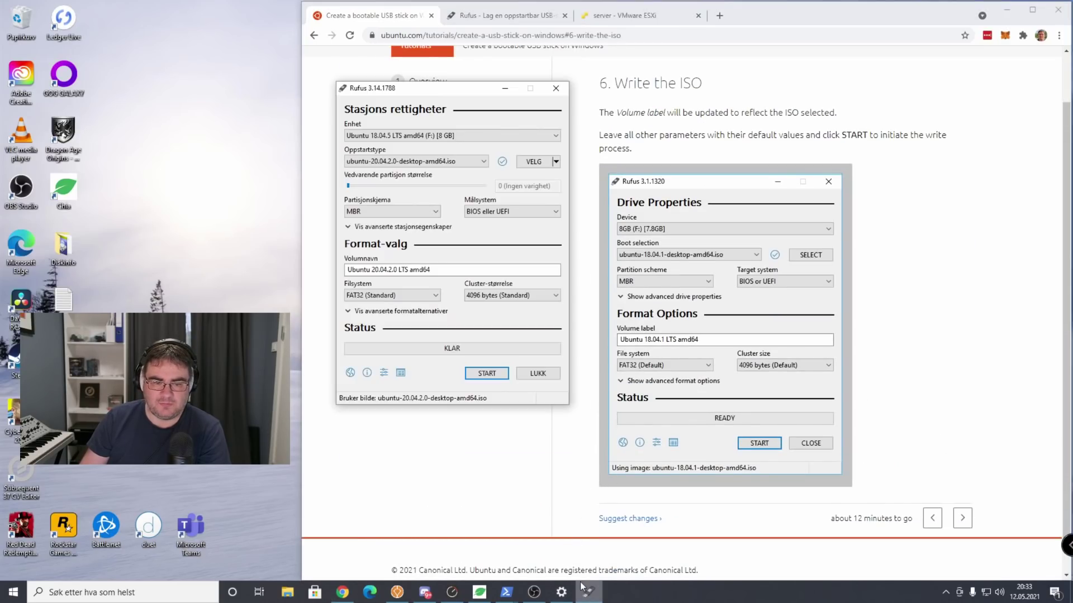
pyautogui.click(482, 374)
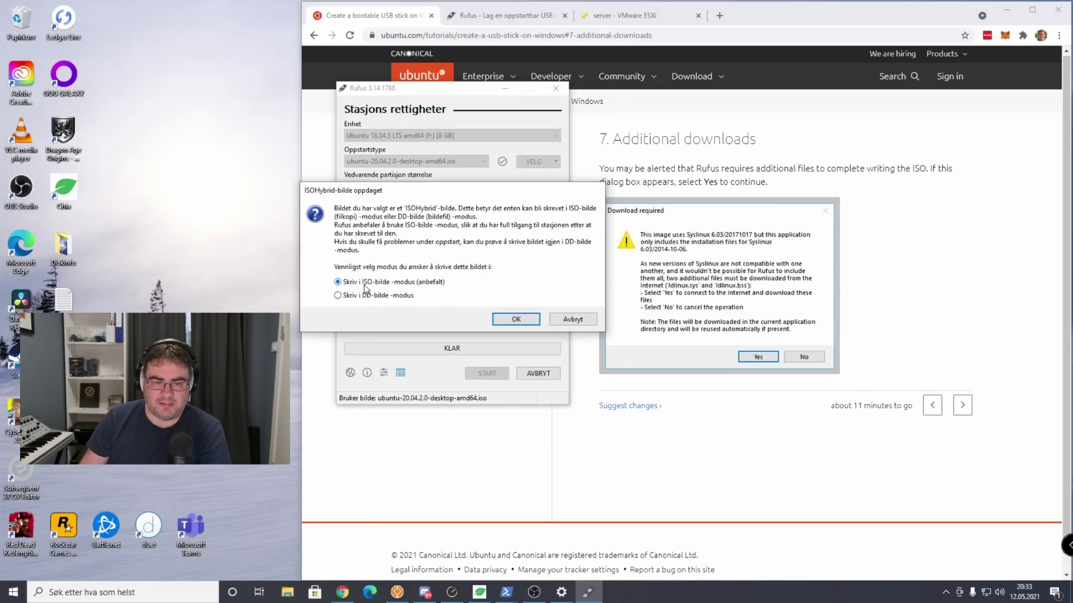
pyautogui.click(515, 317)
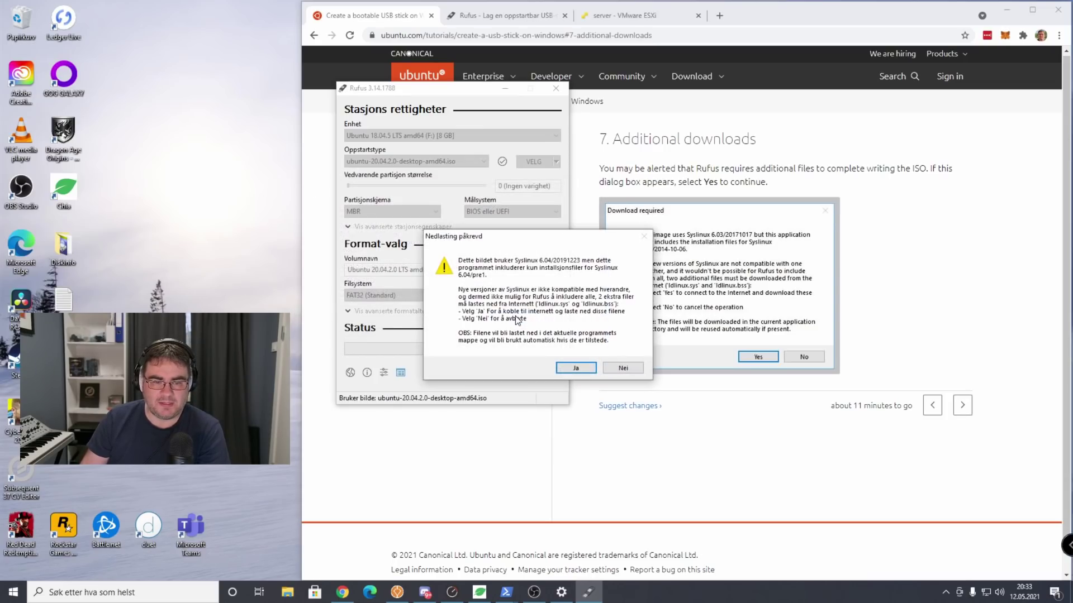
pyautogui.click(575, 368)
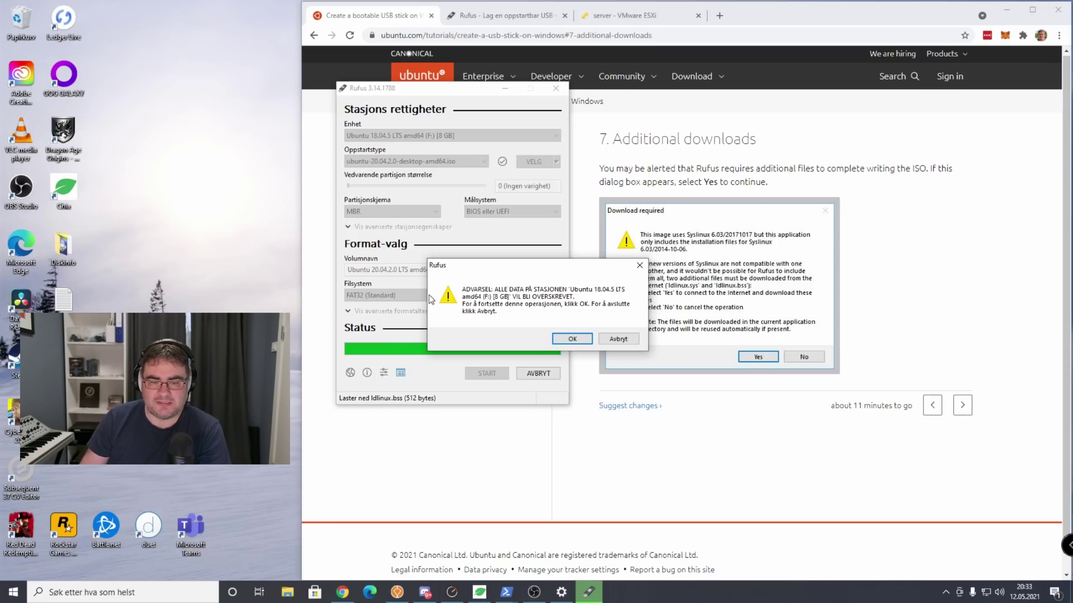
pyautogui.click(571, 340)
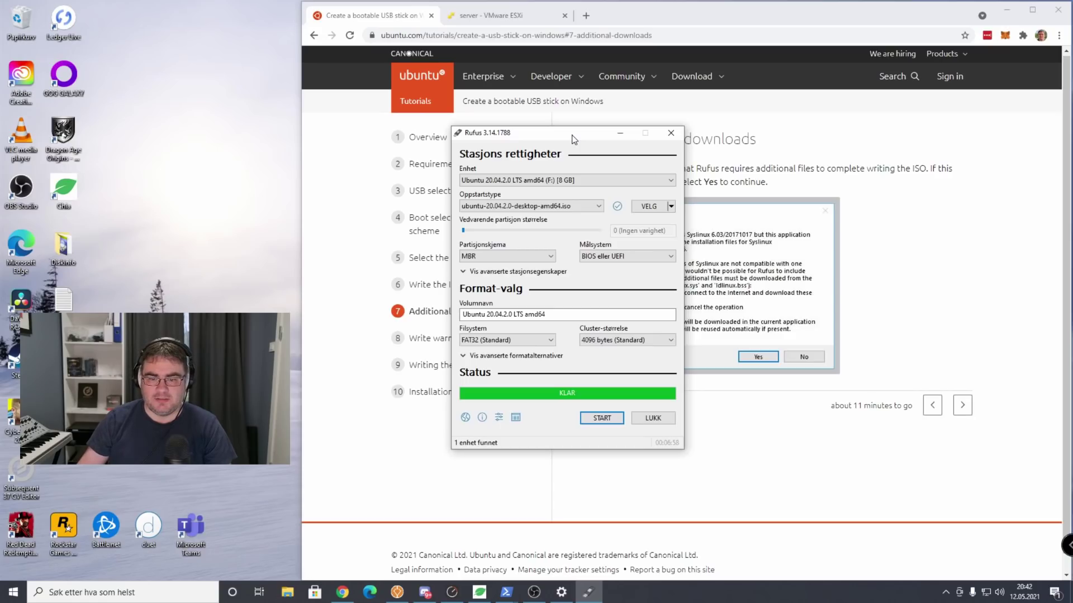
# Close Rufus and eject the DataTraveler G3 stick from the tray's safe-removal list.
pyautogui.click(666, 419)
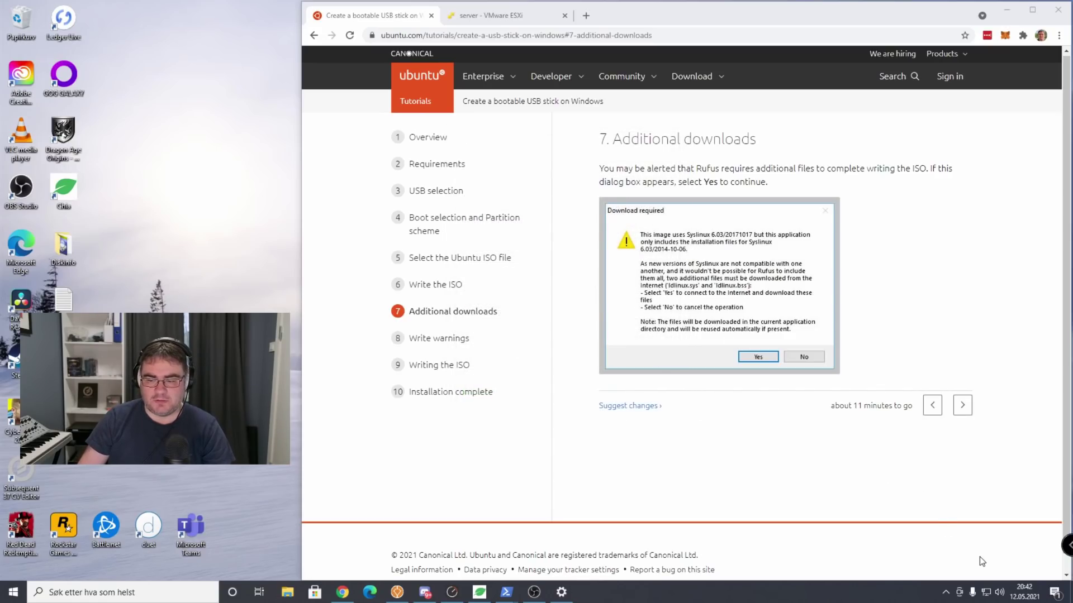
pyautogui.click(943, 595)
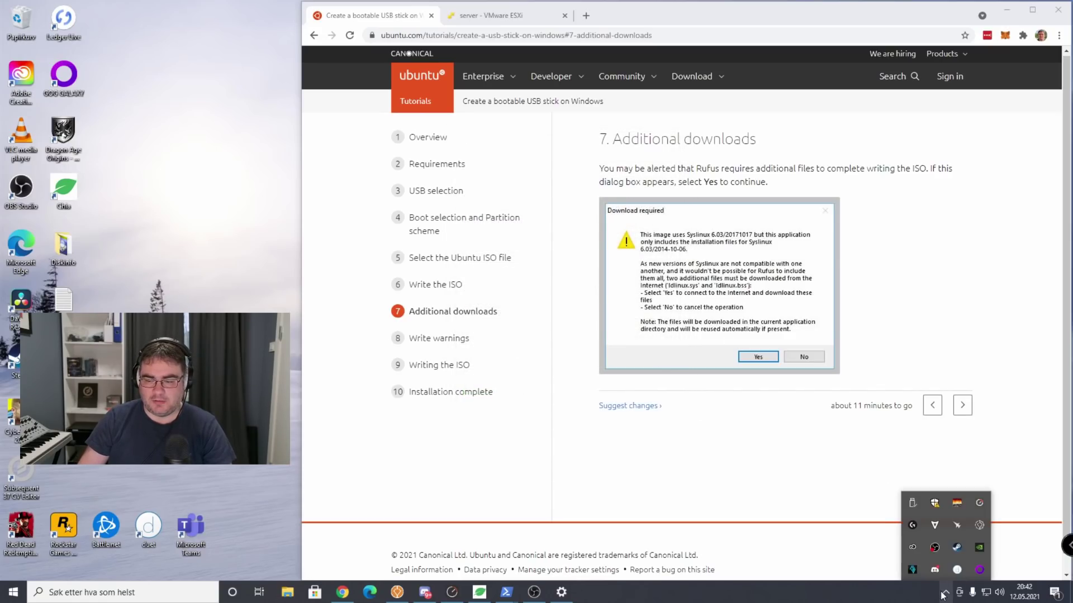
pyautogui.click(908, 503)
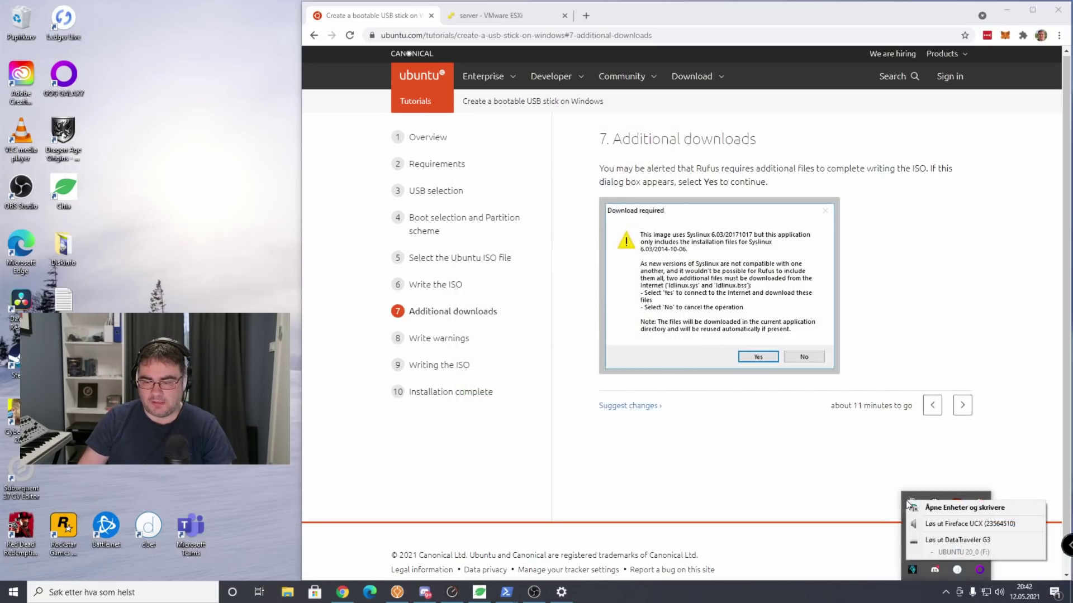
pyautogui.click(949, 538)
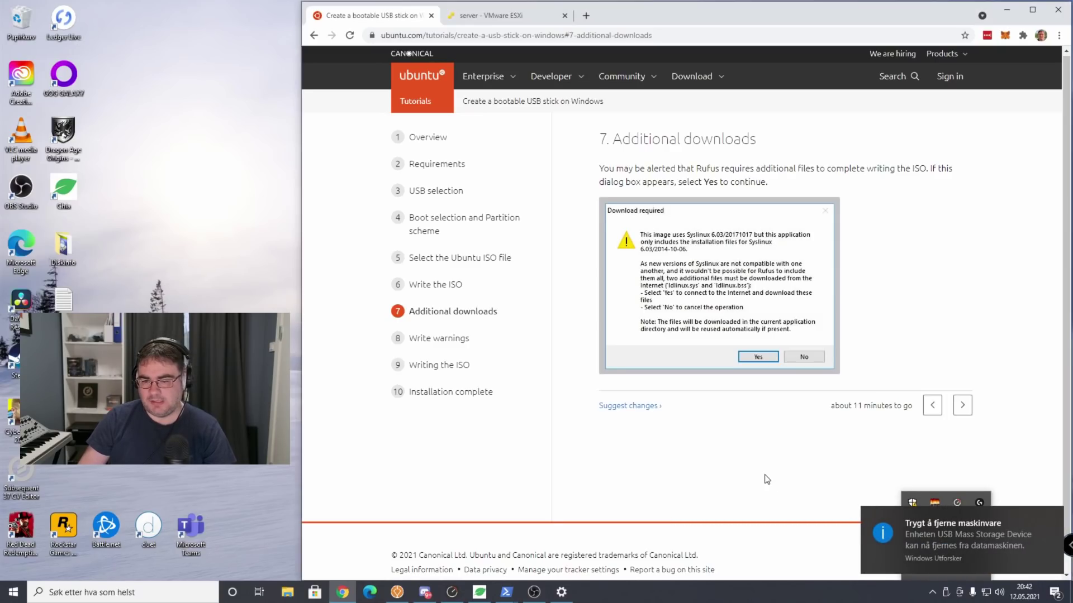
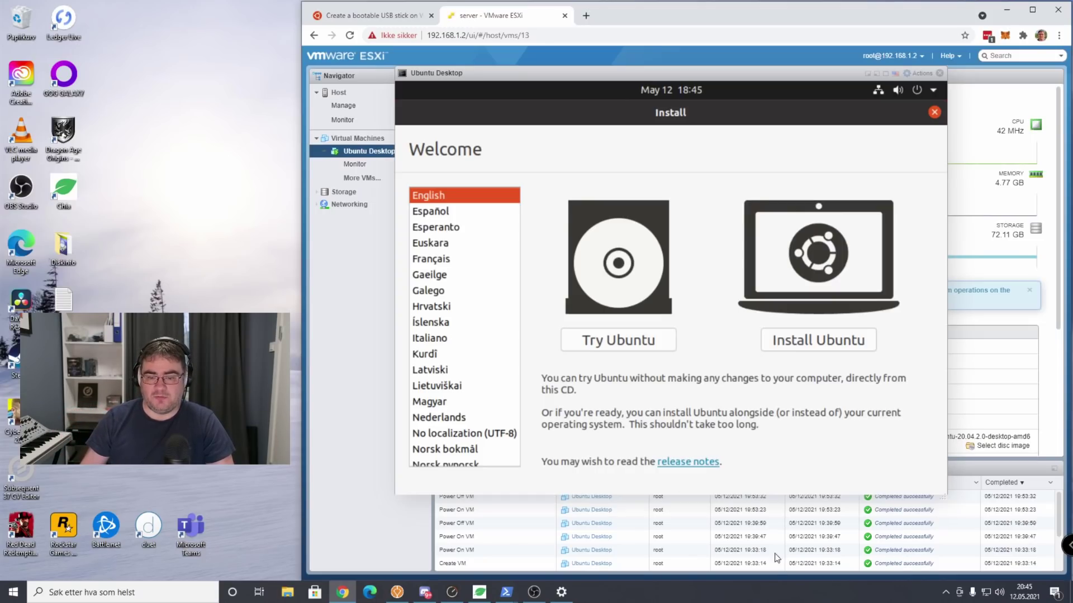
# Start the Ubuntu installation and keep the English (US) keyboard layout.
pyautogui.click(816, 340)
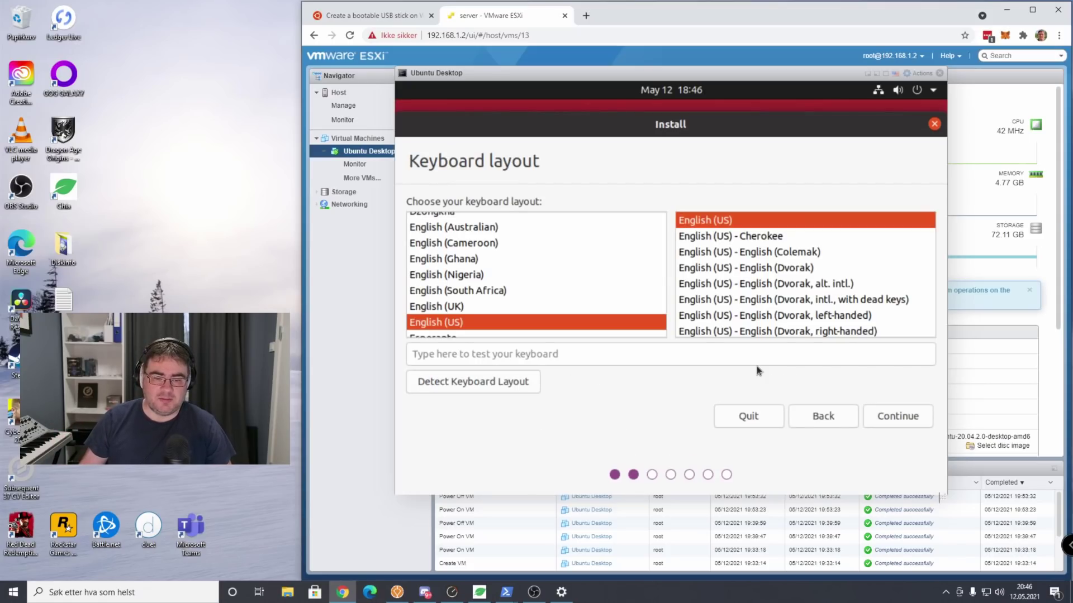
pyautogui.click(632, 358)
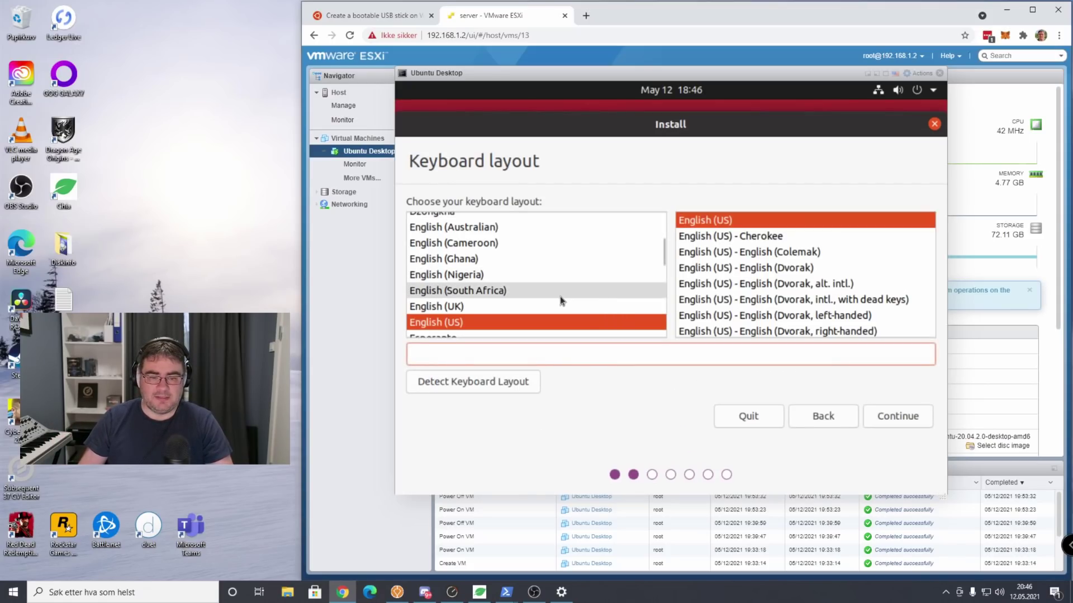
pyautogui.scroll(1, 561, 296)
pyautogui.scroll(-8, 598, 282)
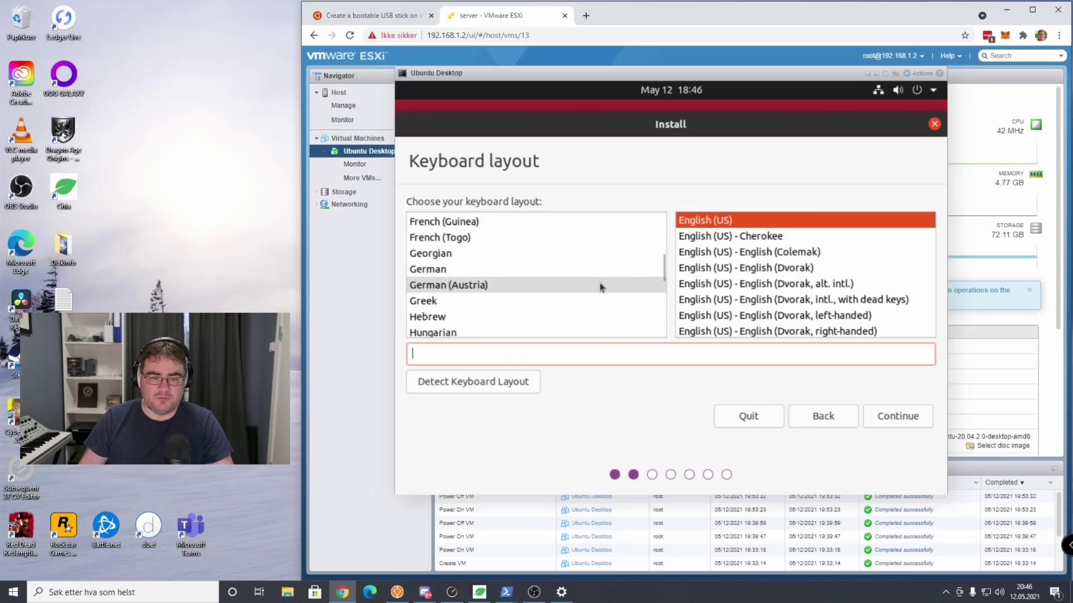
pyautogui.press('Return')
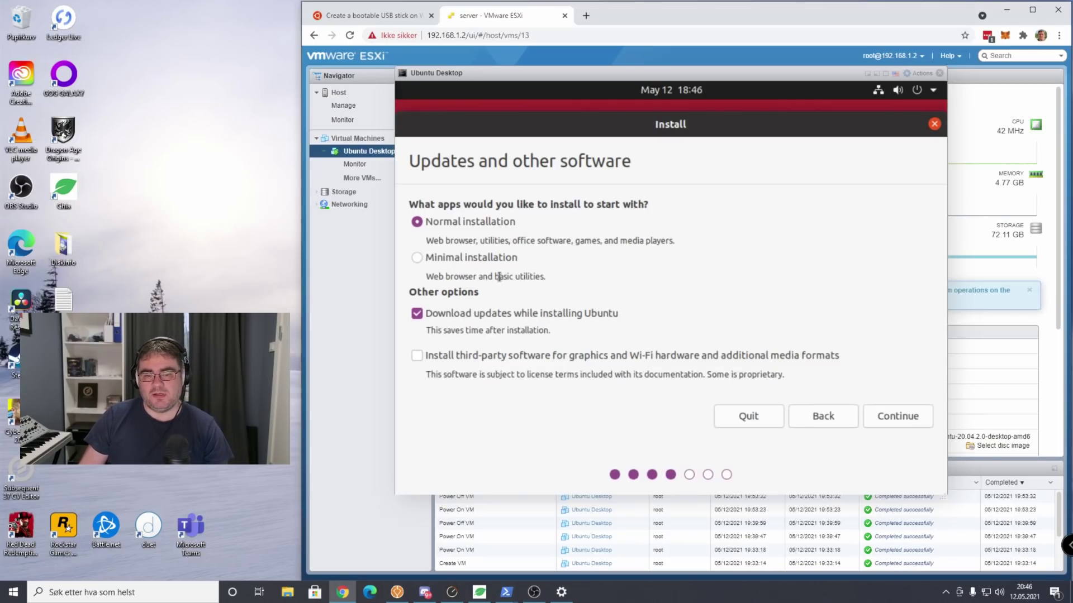
# Choose Minimal installation with third-party drivers and media formats included.
pyautogui.click(457, 256)
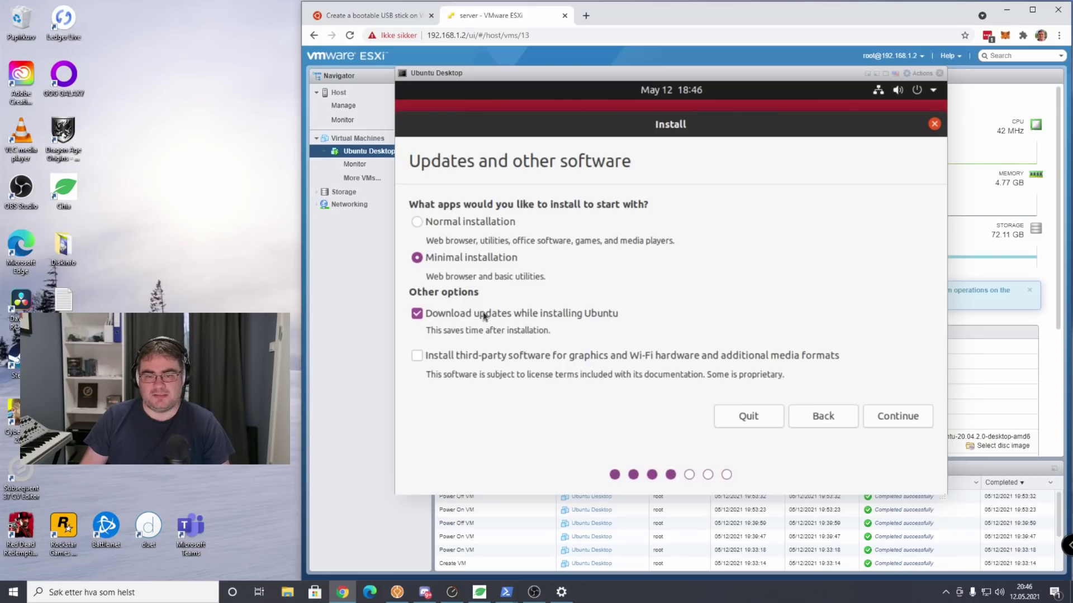
pyautogui.click(537, 352)
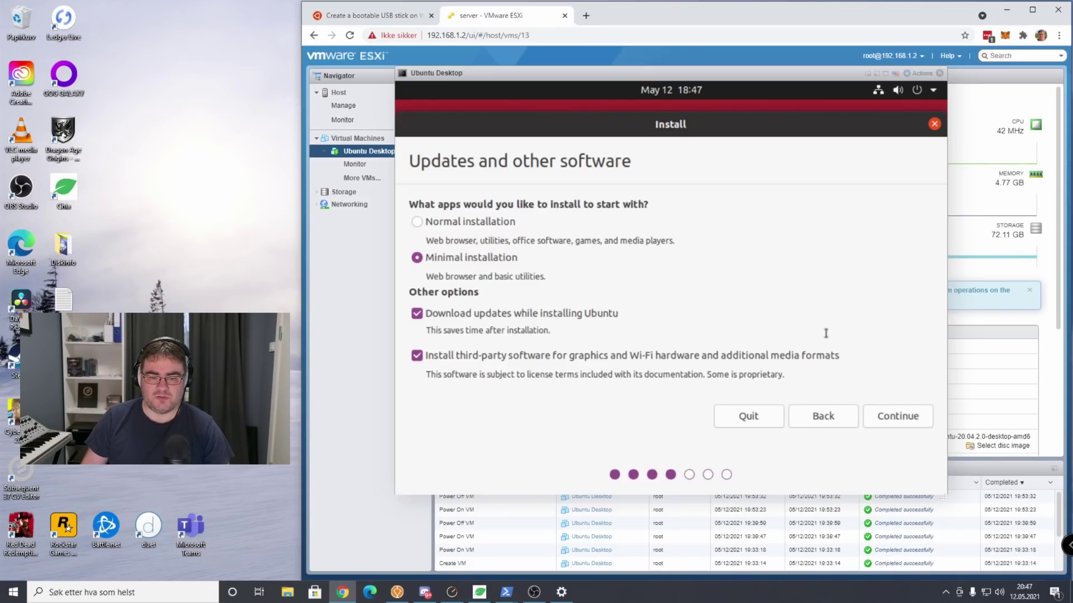
pyautogui.click(901, 417)
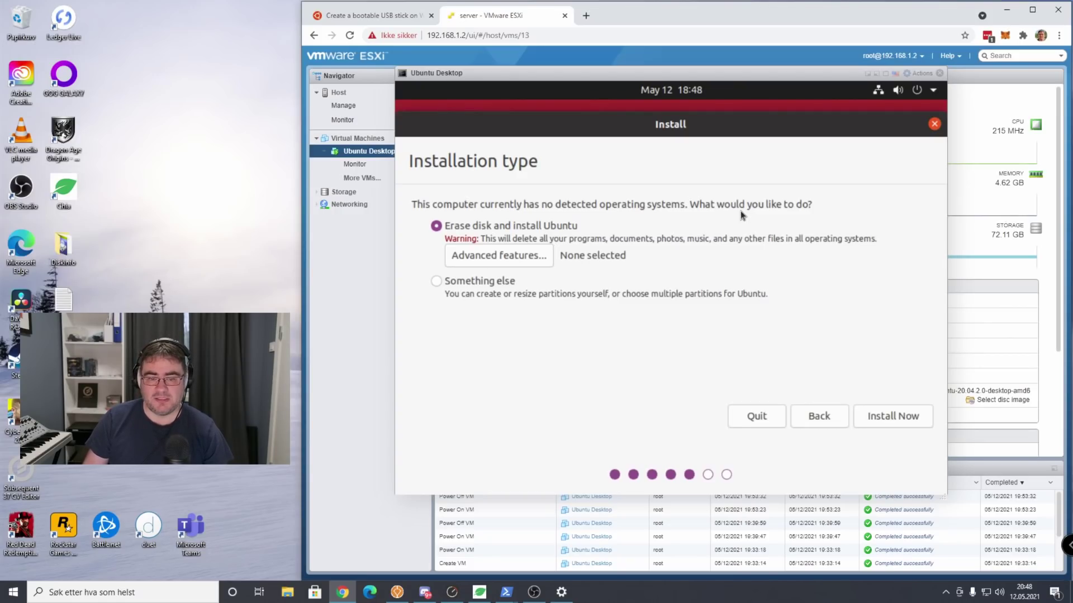
# Keep Erase disk and install Ubuntu, leave Advanced features unchanged, and confirm writing the partitions.
pyautogui.click(510, 256)
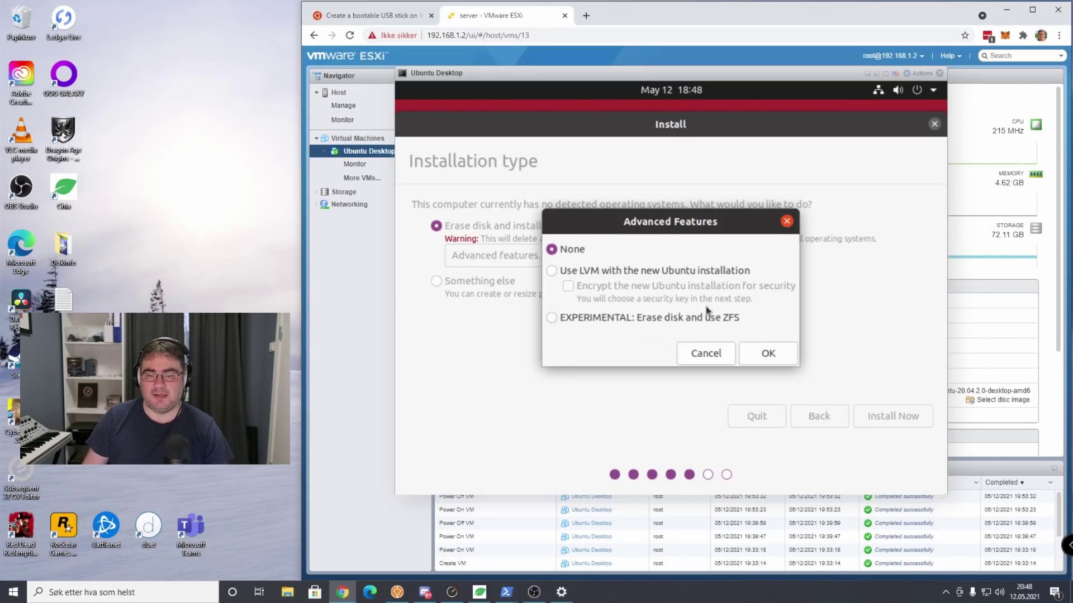
pyautogui.click(706, 353)
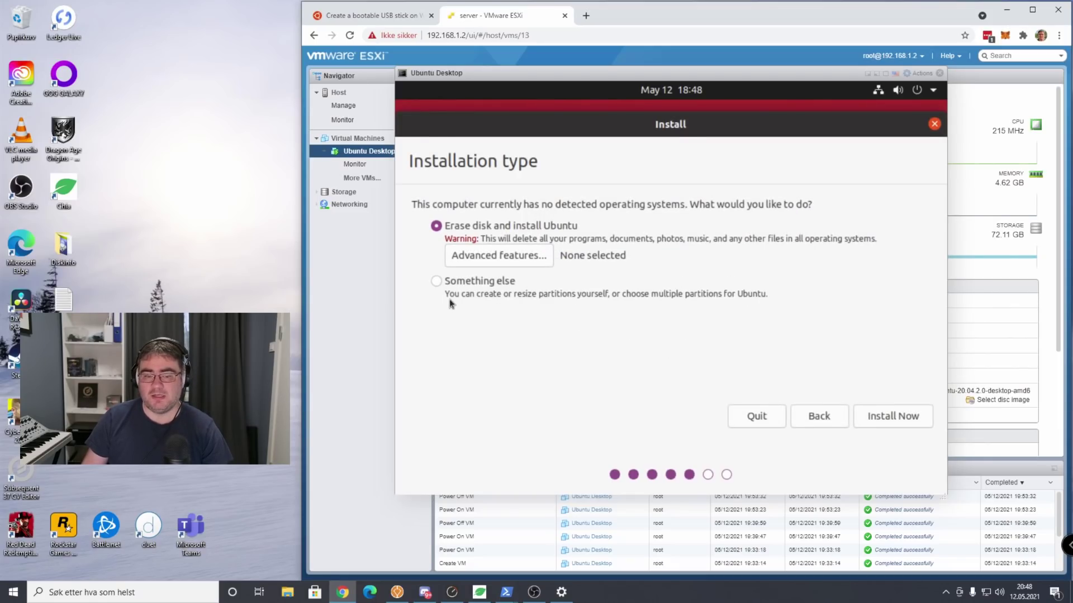
pyautogui.click(437, 282)
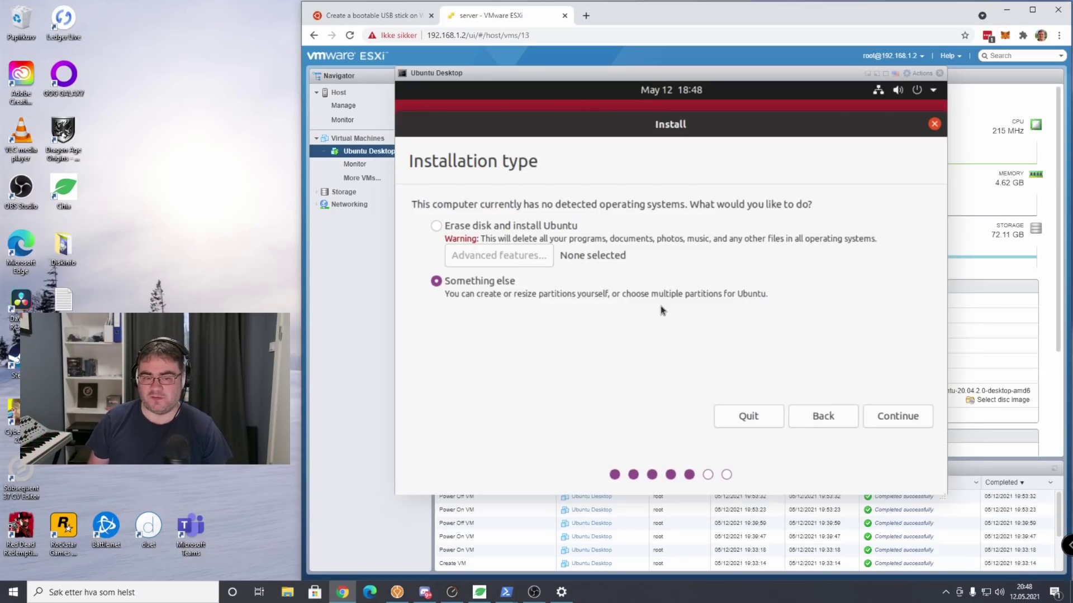
pyautogui.click(435, 227)
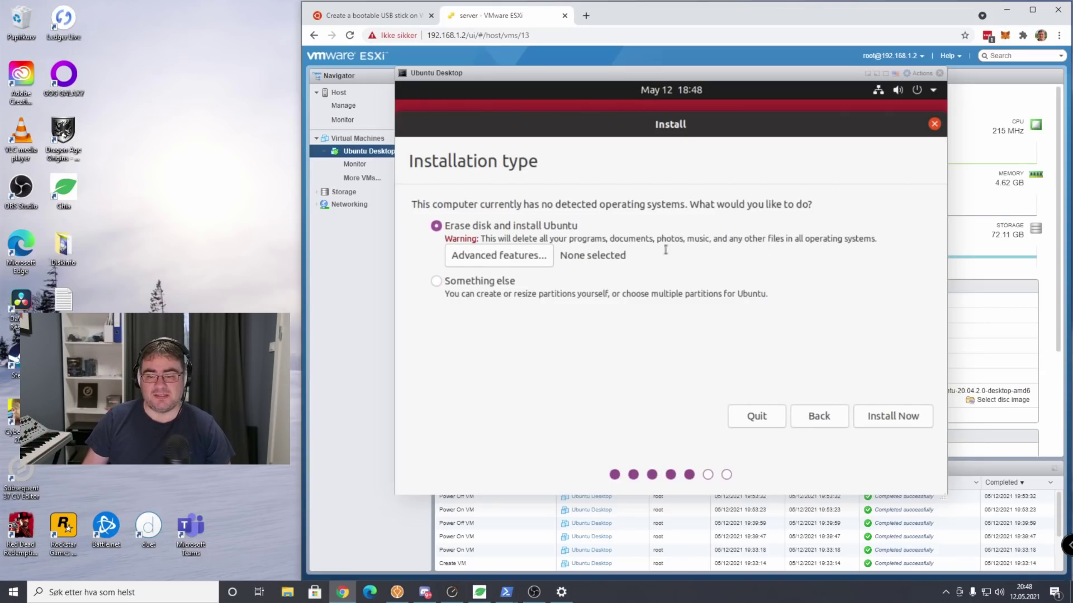
pyautogui.click(893, 416)
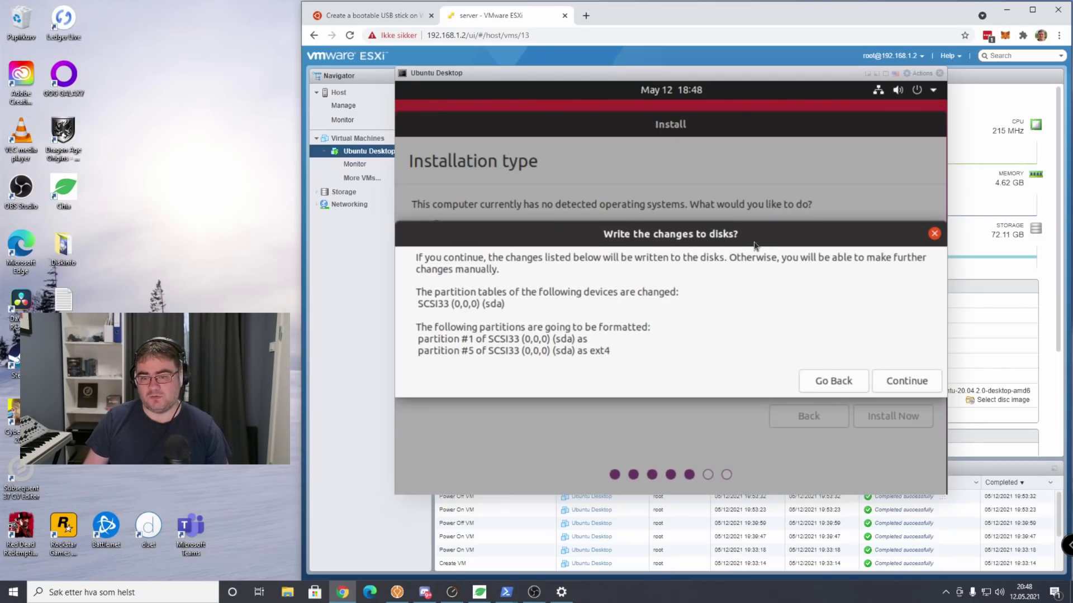
pyautogui.press('Return')
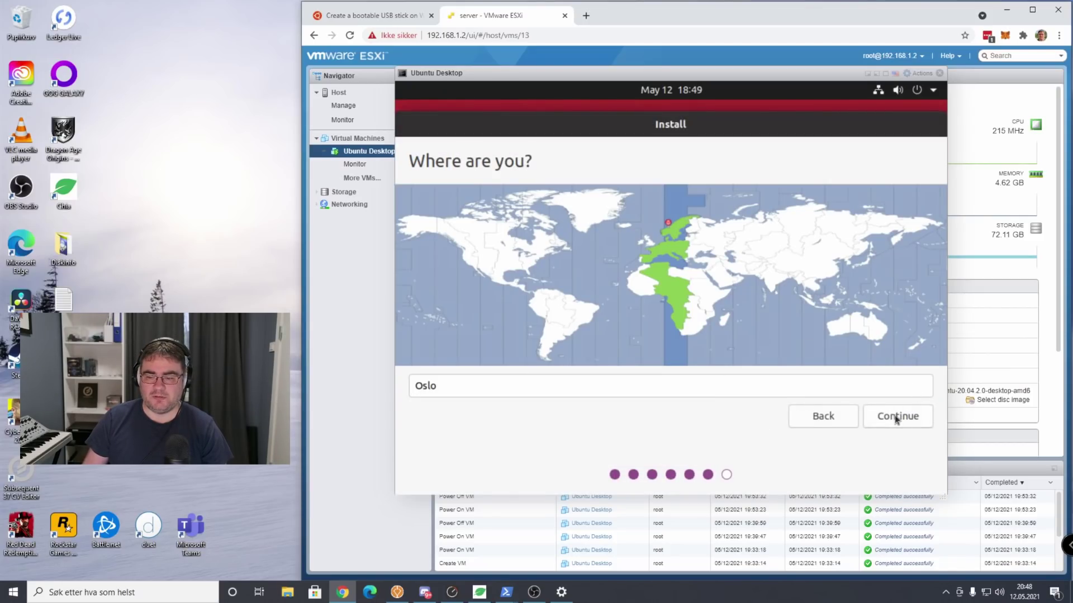
# Keep Oslo as the installer's time zone.
pyautogui.click(674, 225)
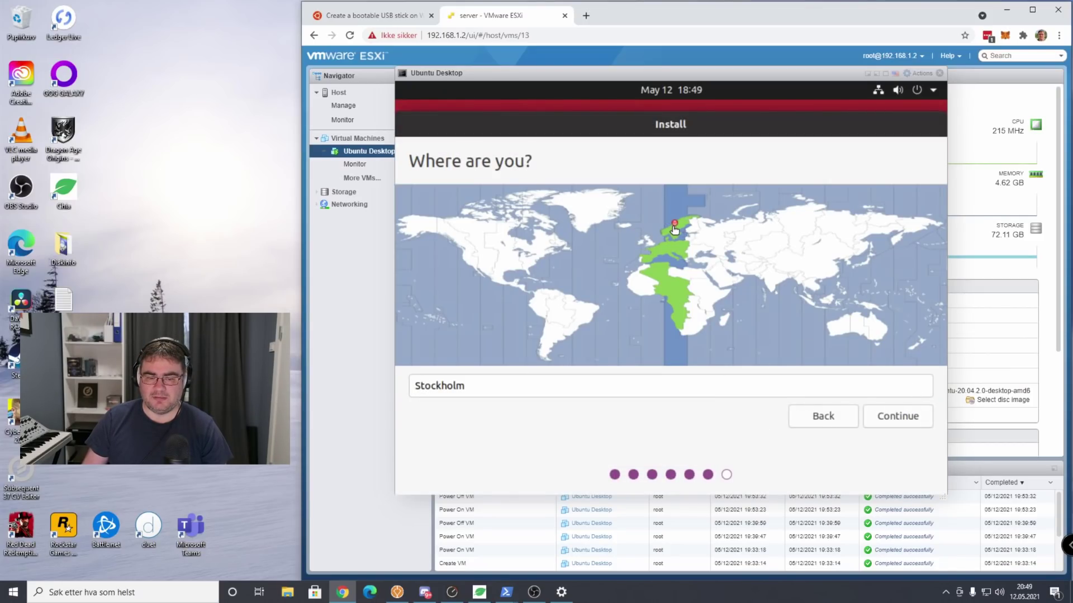
pyautogui.click(667, 224)
pyautogui.press('Return')
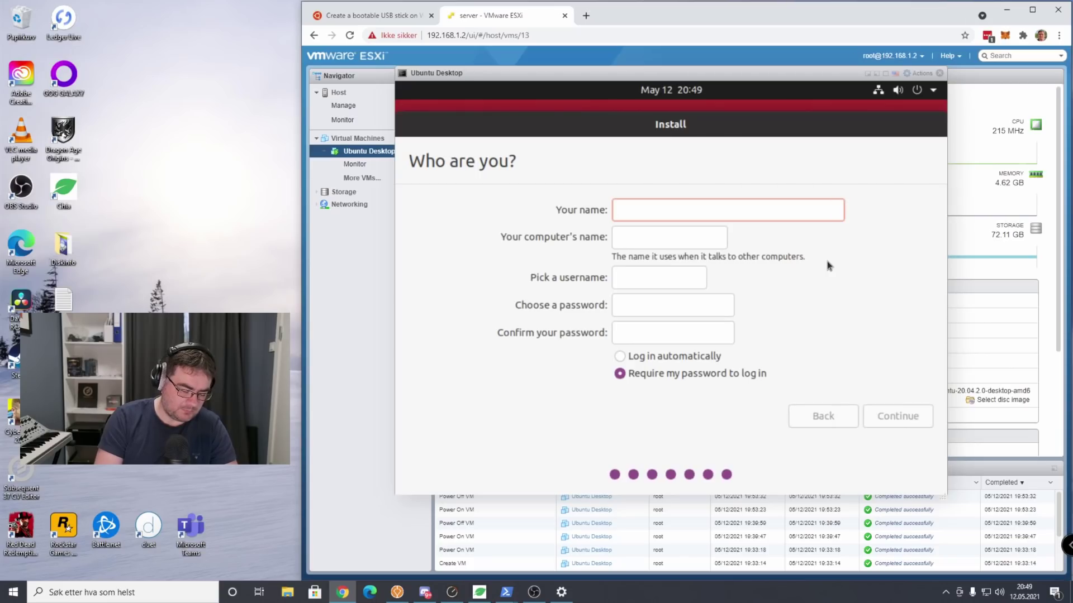
# Create the 'Chia Demo' user with a password and automatic login enabled.
pyautogui.write('Chia')
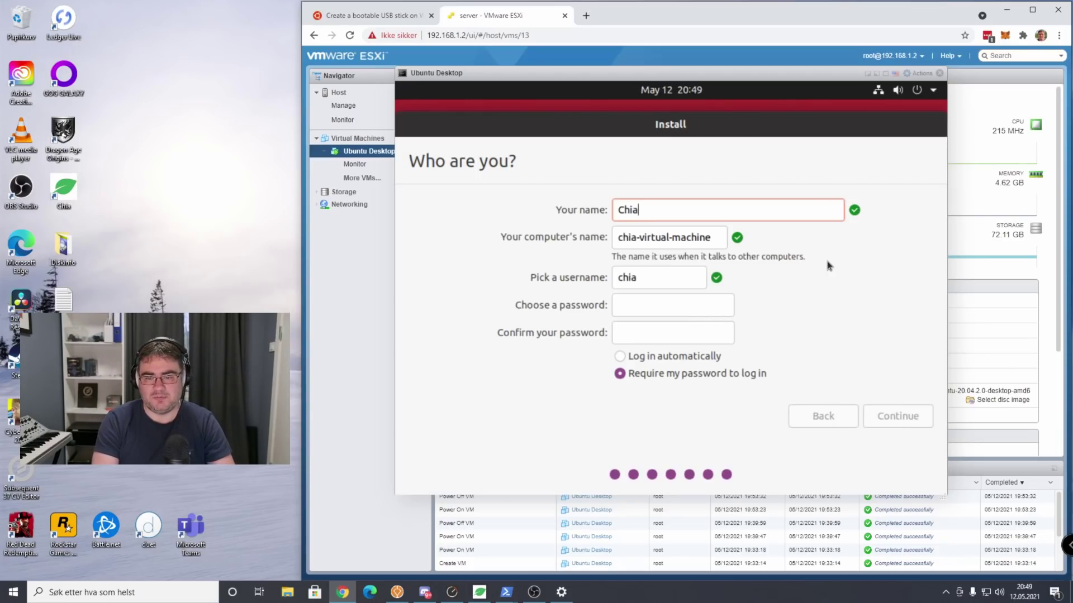
pyautogui.write(' Demo')
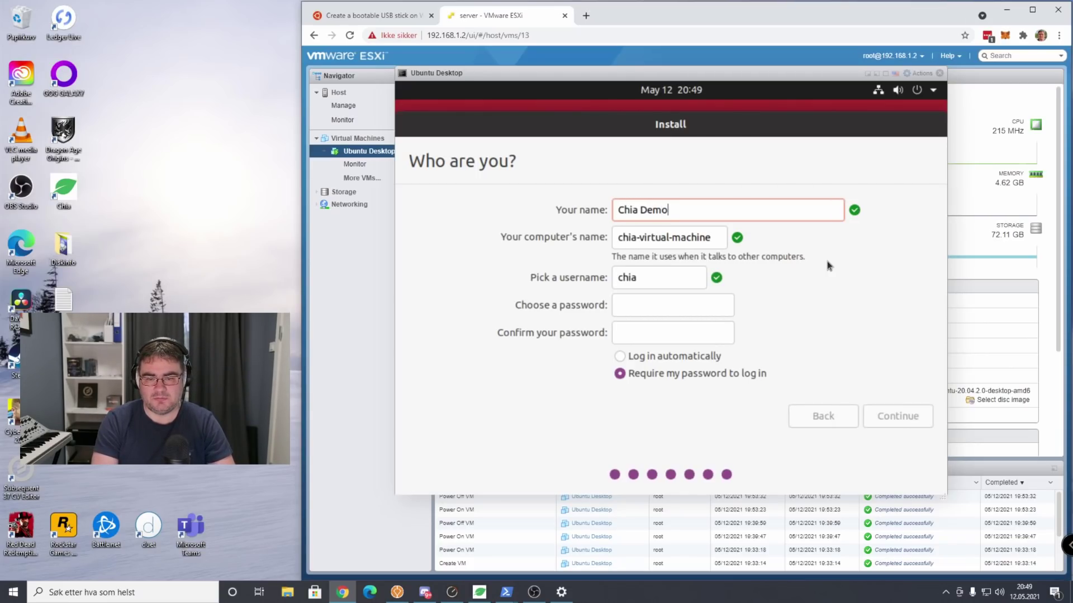
pyautogui.press('Tab')
pyautogui.press('Tab')
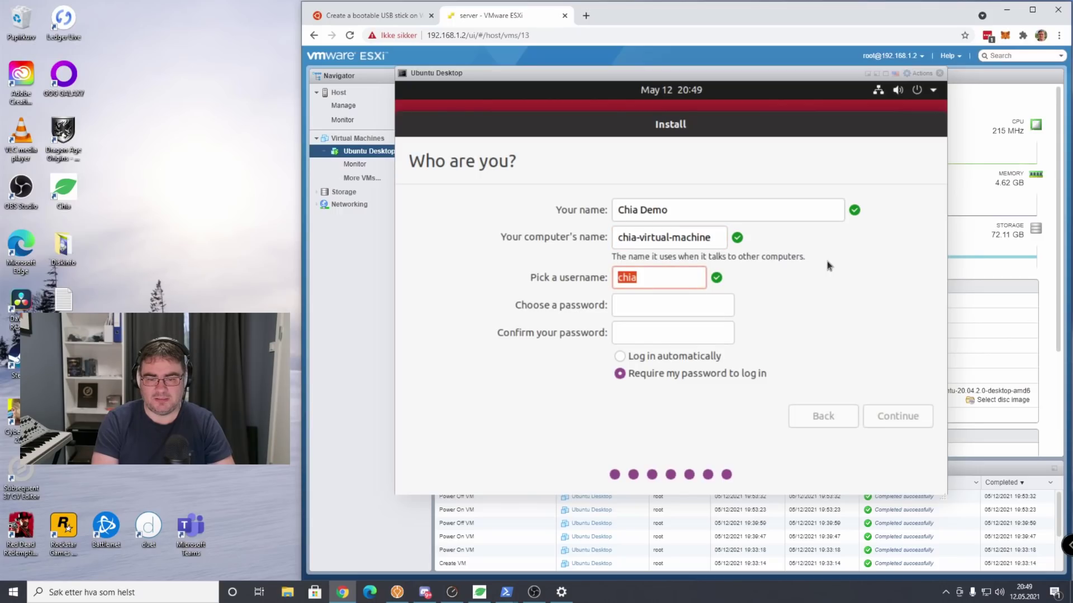
pyautogui.press('Tab')
pyautogui.write('chi')
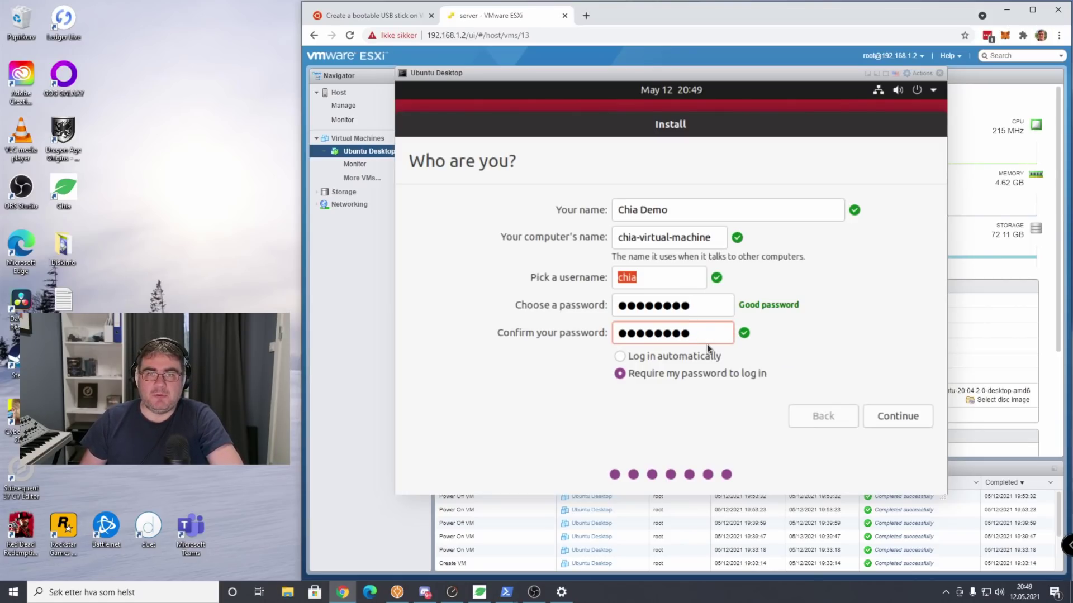
pyautogui.click(621, 356)
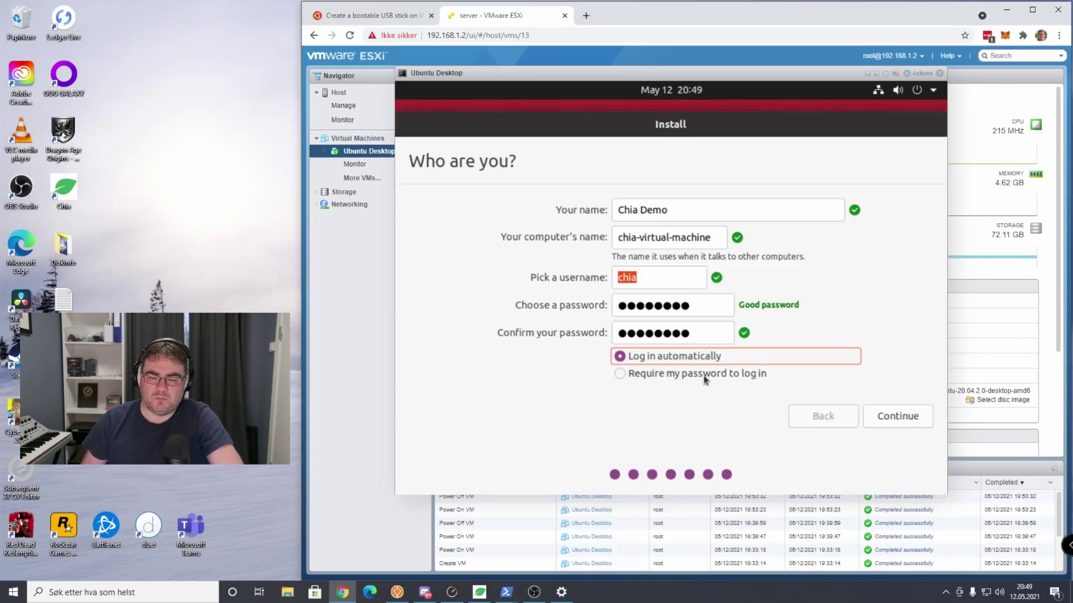
pyautogui.click(894, 417)
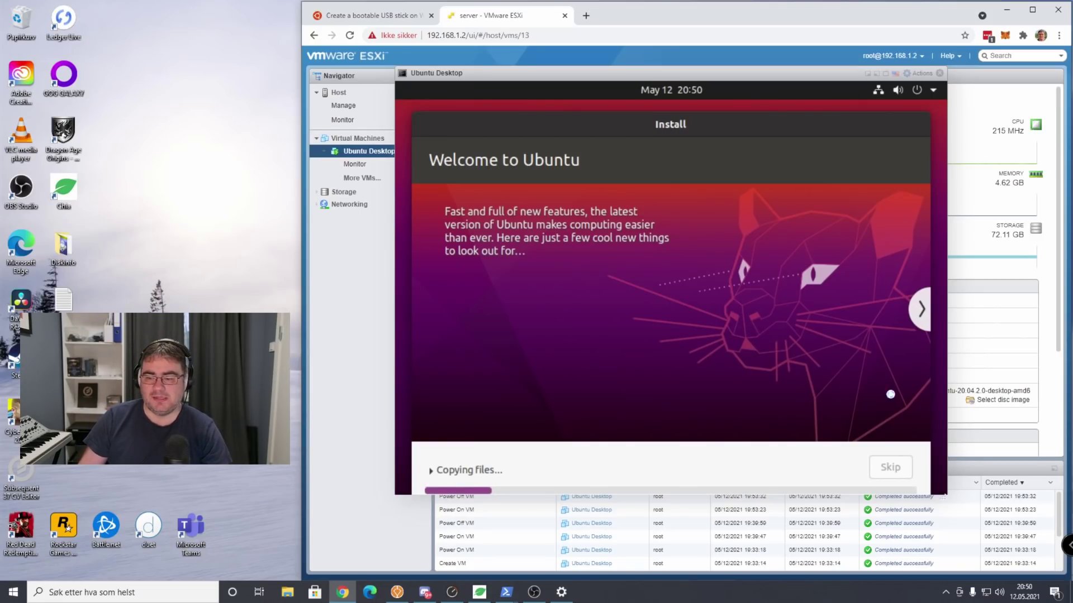
# Enlarge the VM console and check the installer log while Ubuntu installs to completion.
pyautogui.moveTo(943, 495); pyautogui.dragTo(943, 525)
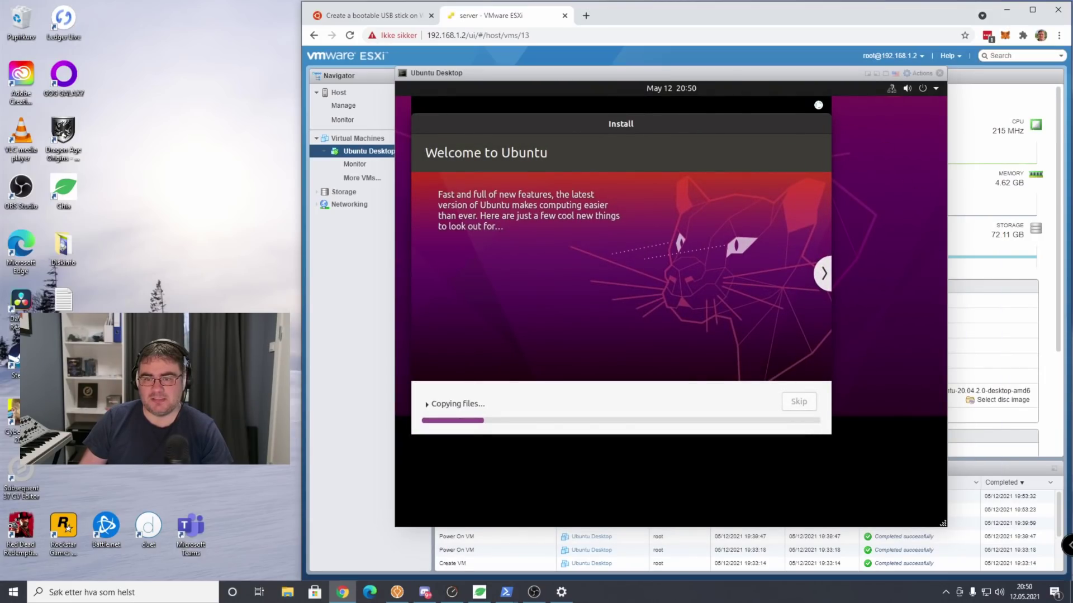
pyautogui.moveTo(747, 71); pyautogui.dragTo(755, 71)
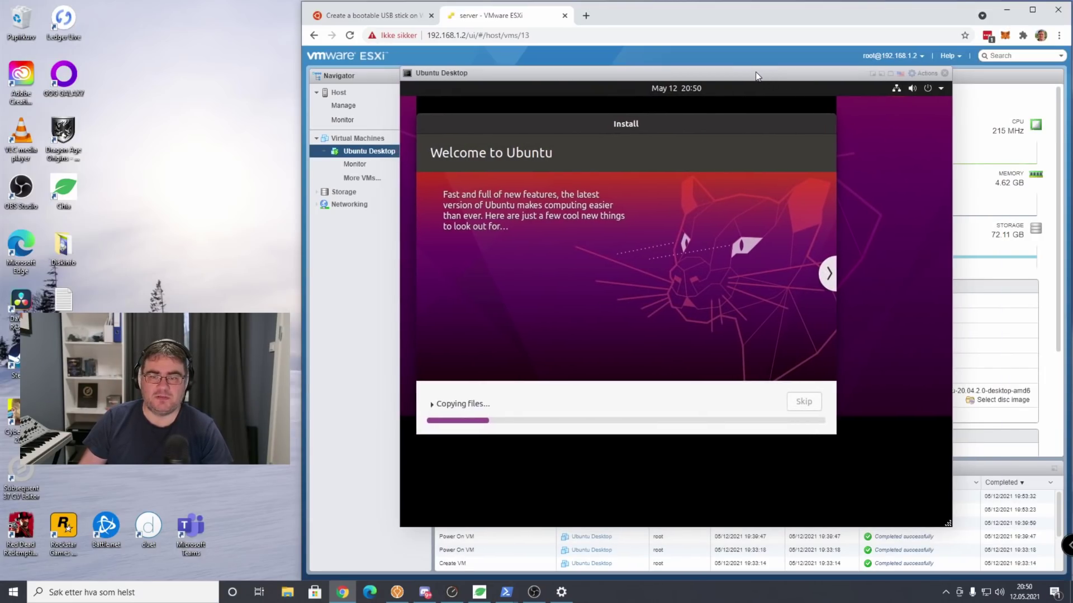
pyautogui.click(584, 396)
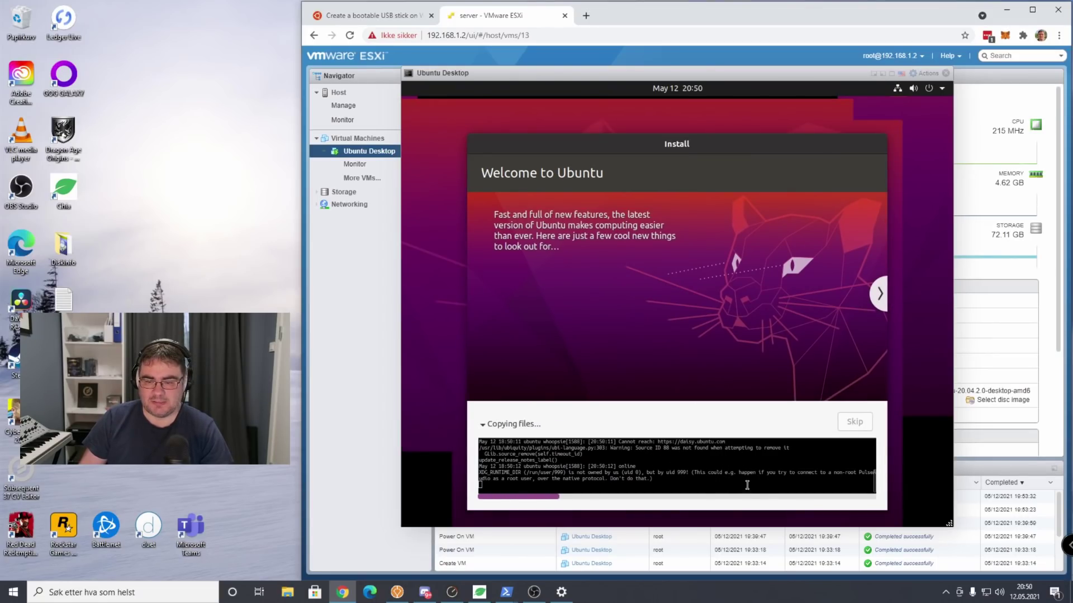
pyautogui.click(483, 424)
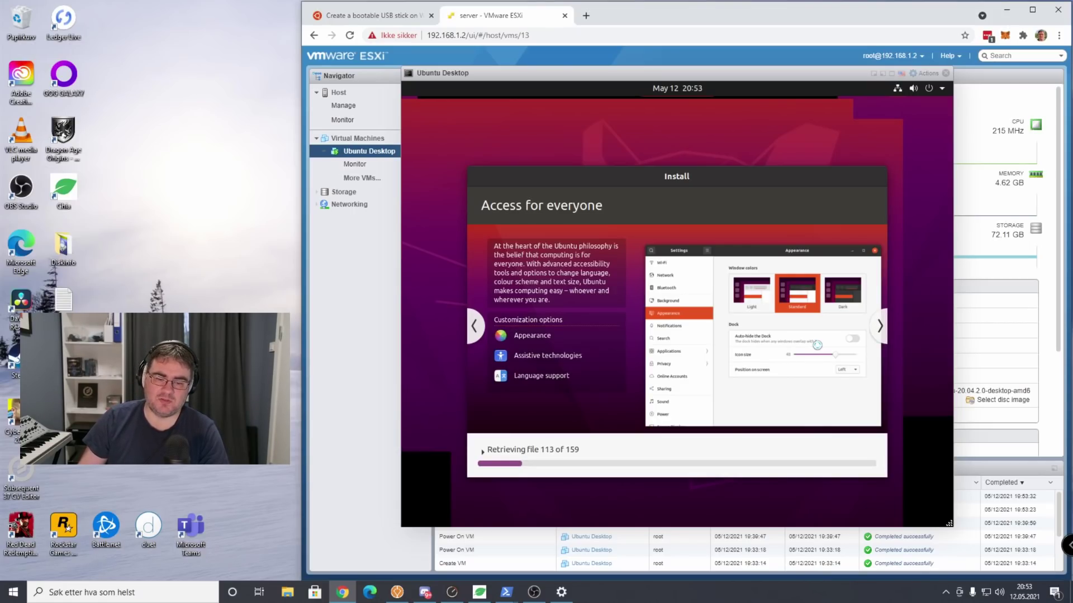
pyautogui.click(481, 451)
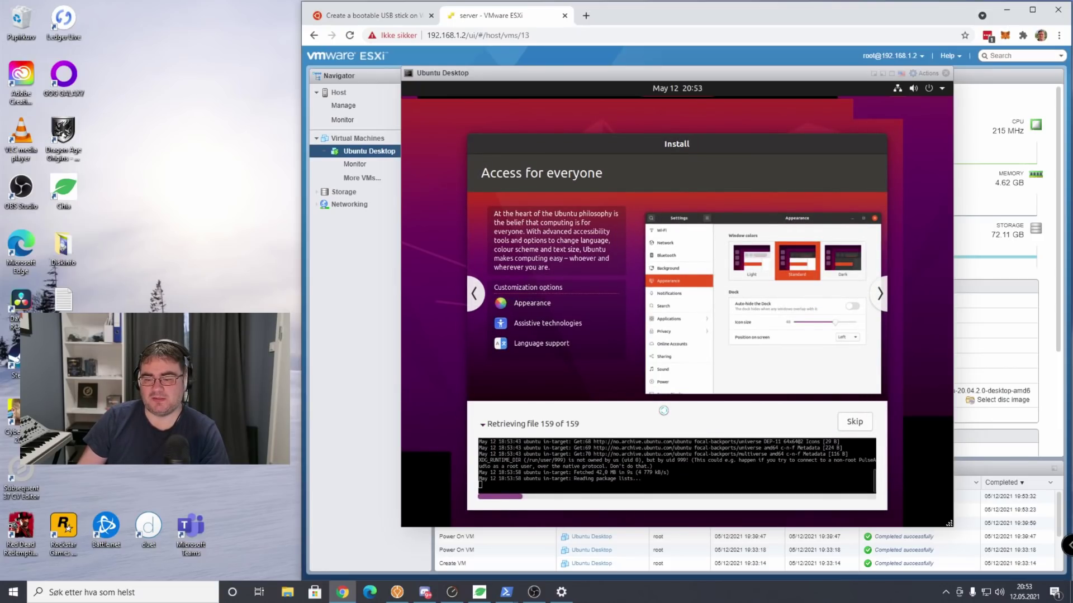
pyautogui.click(547, 419)
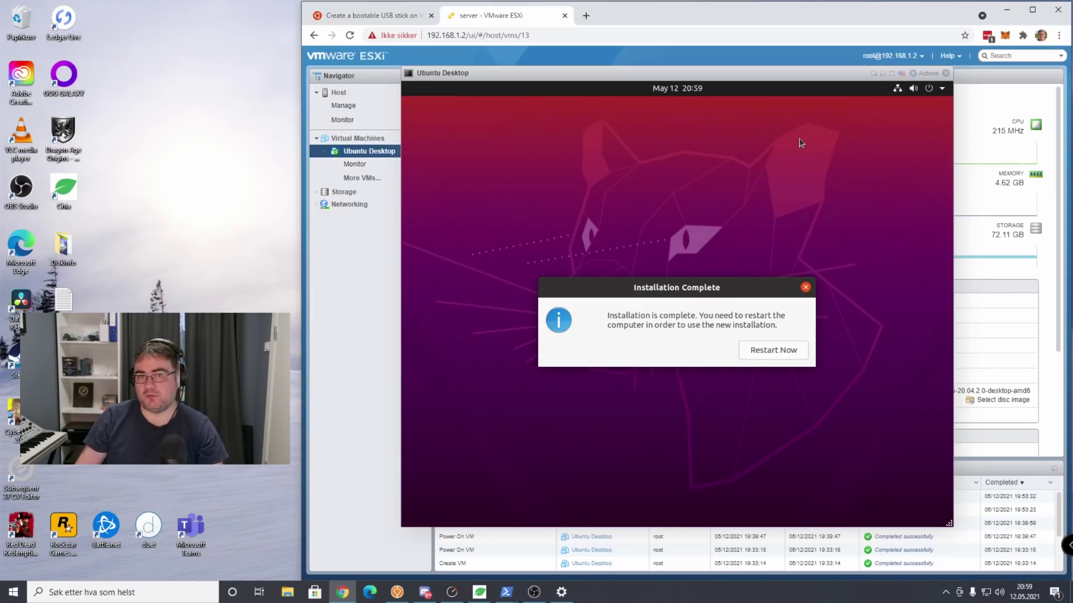
# Restart the VM, confirming the remove-installation-medium prompt, to boot the new Ubuntu.
pyautogui.click(775, 352)
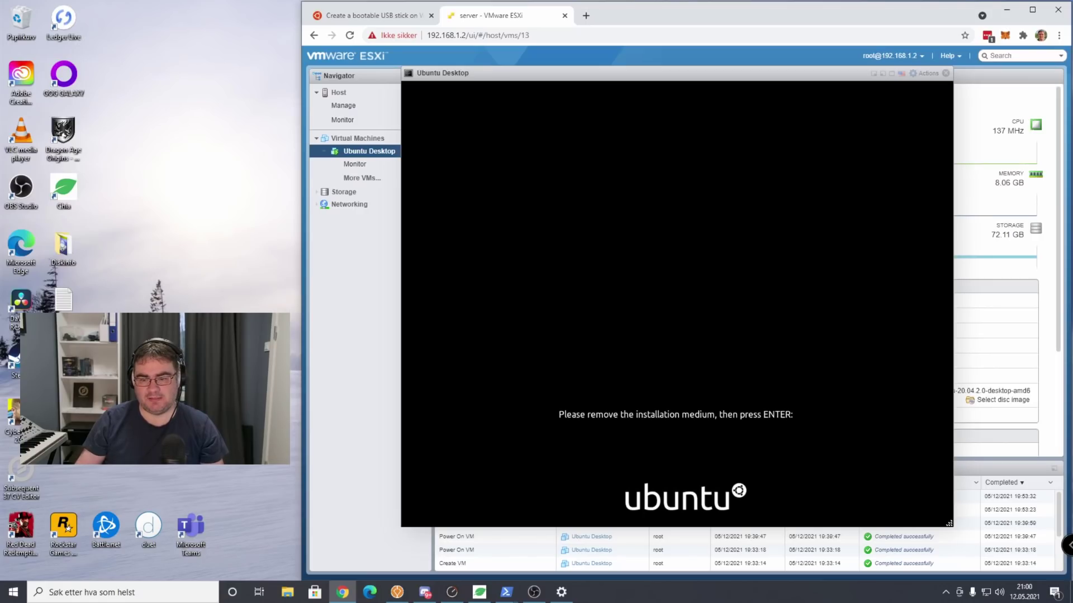
pyautogui.moveTo(528, 70); pyautogui.dragTo(541, 71)
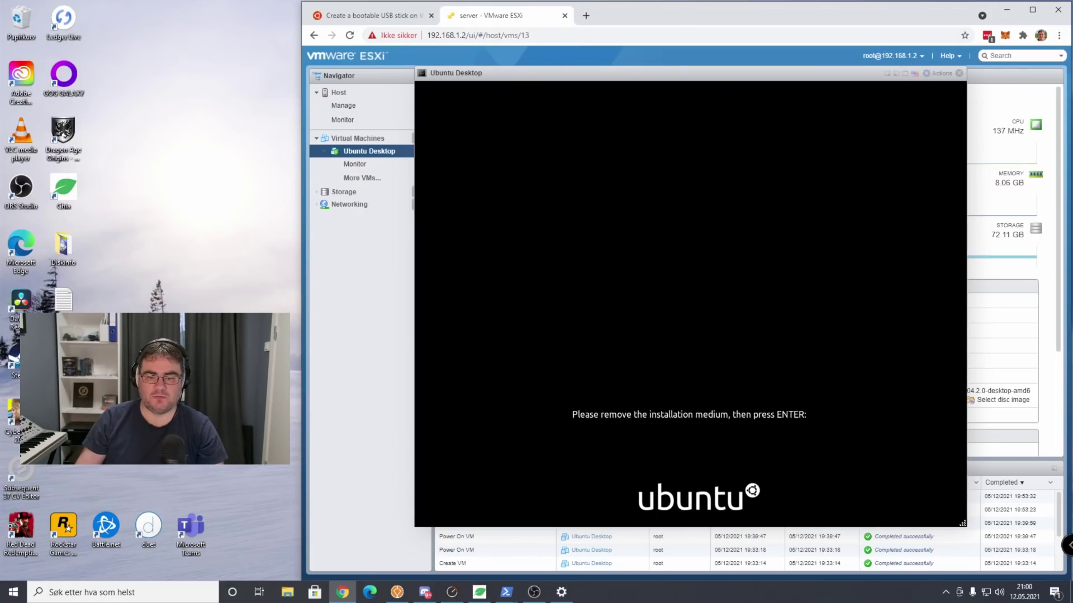
pyautogui.press('Return')
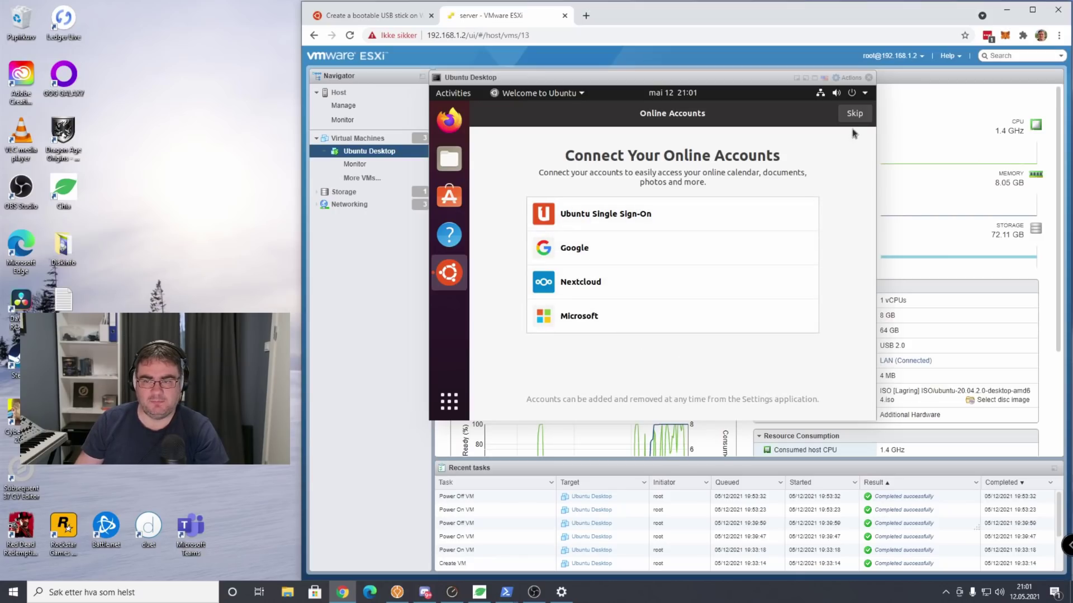
# Skip online accounts and Livepatch, decline sending system info, finish setup, then open Ubuntu Software.
pyautogui.click(859, 114)
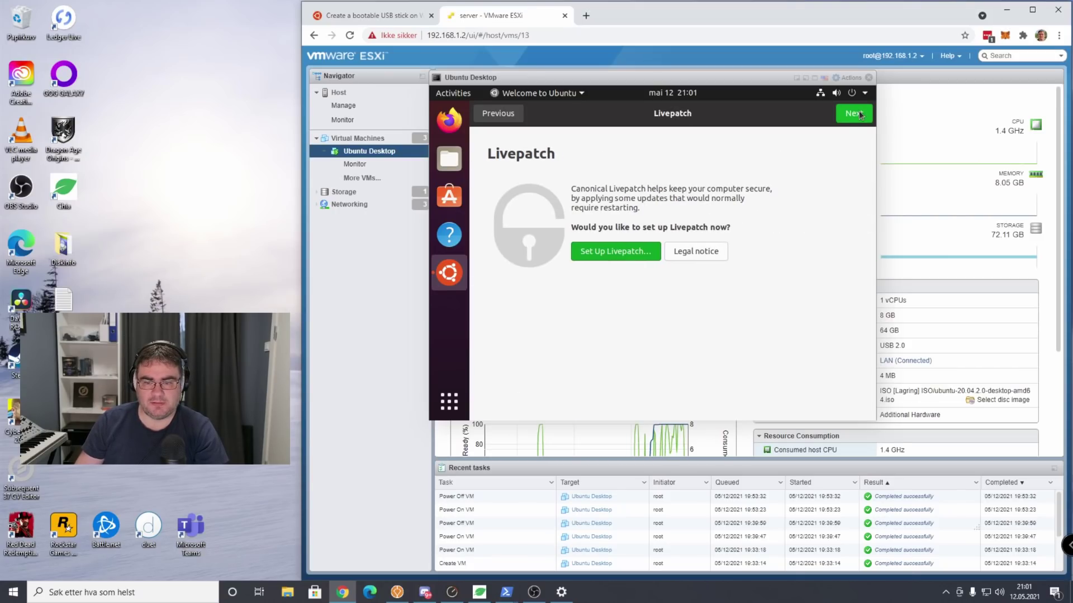
pyautogui.click(854, 115)
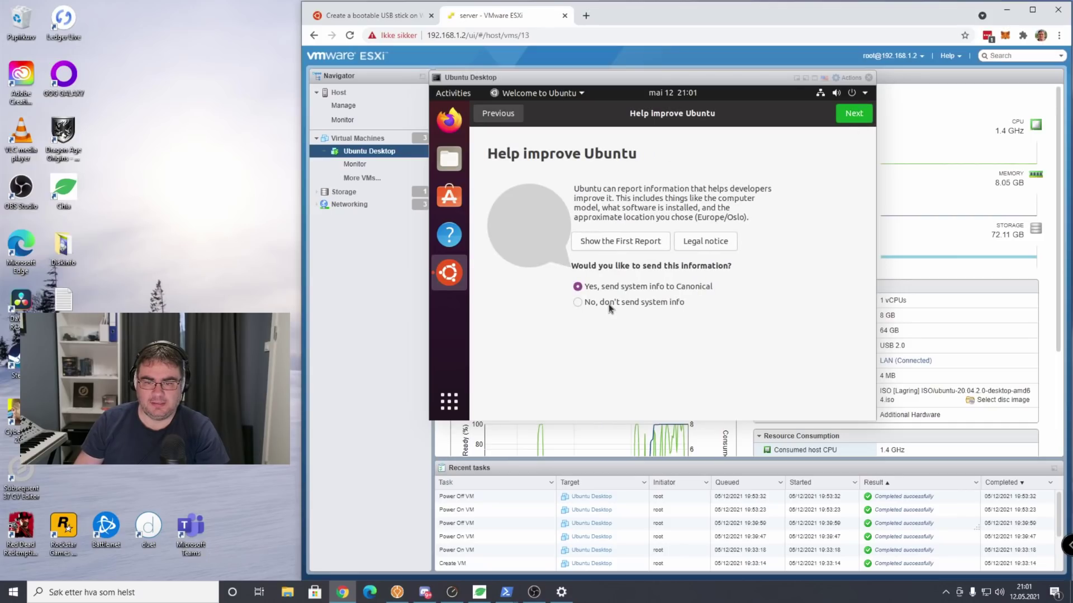
pyautogui.click(608, 302)
pyautogui.click(853, 113)
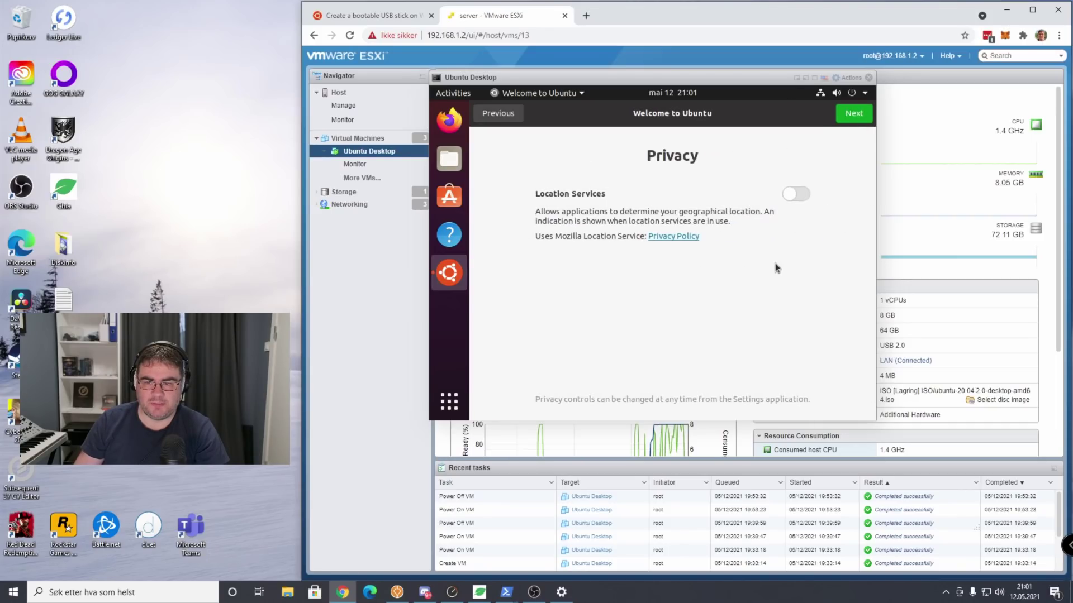
pyautogui.click(853, 115)
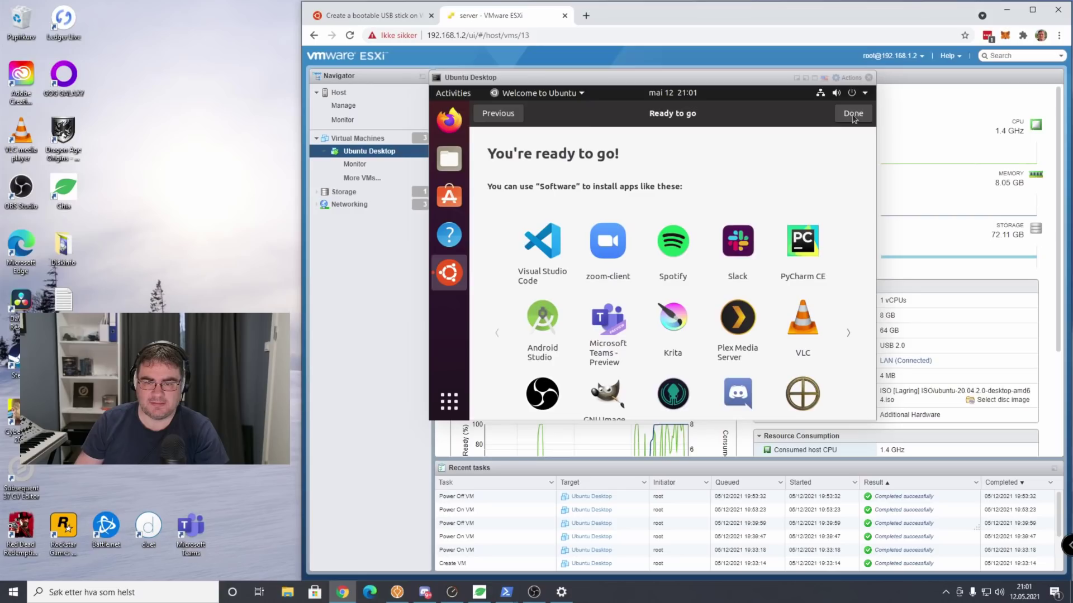
pyautogui.click(854, 115)
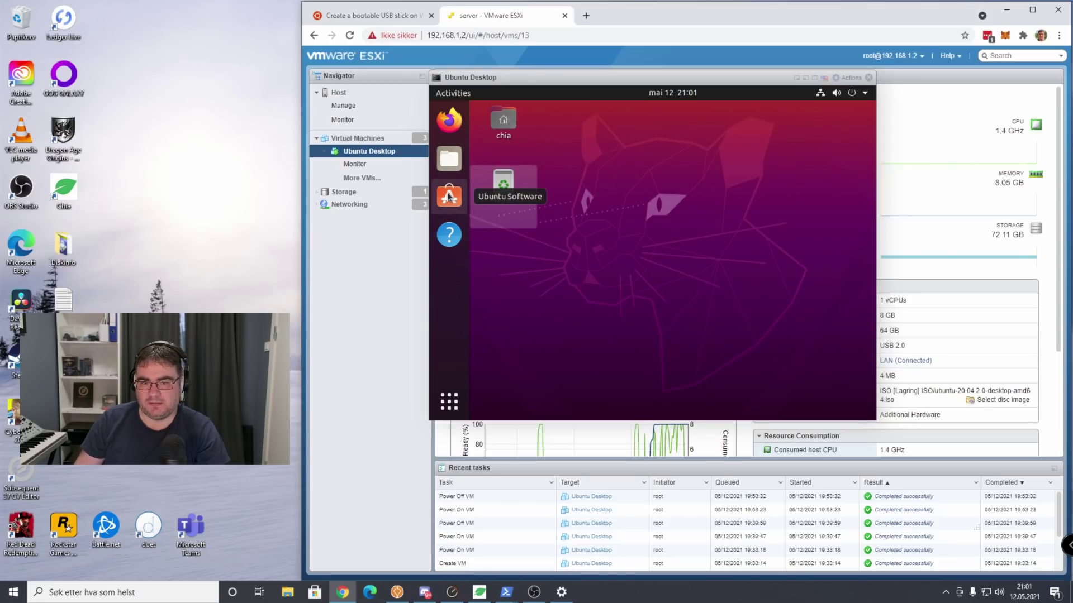
pyautogui.click(448, 196)
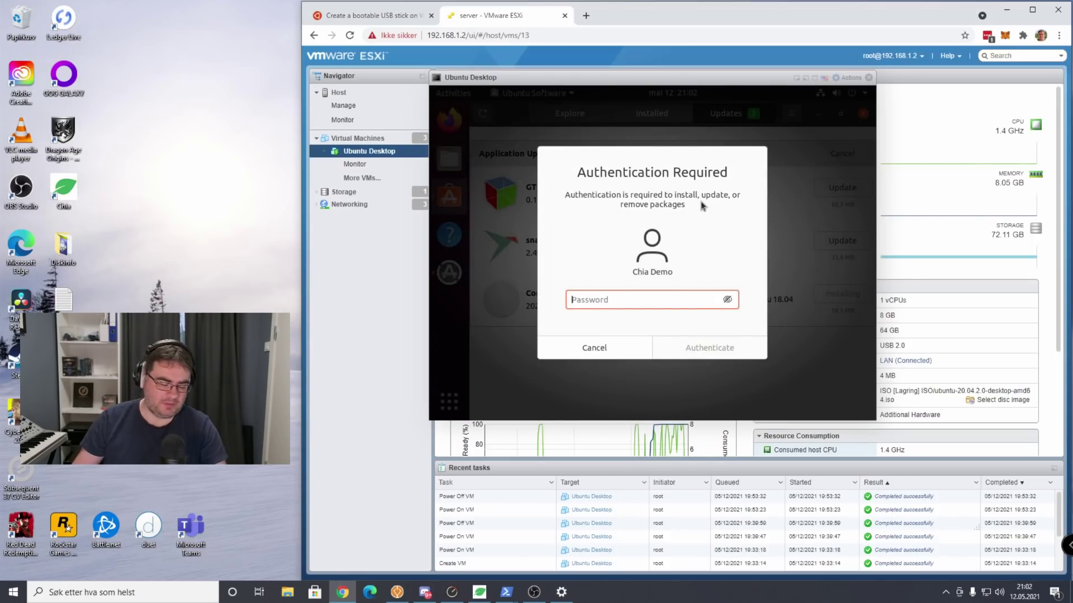
# Enter the account password to authorize installing the updates.
pyautogui.write('p')
pyautogui.press('Return')
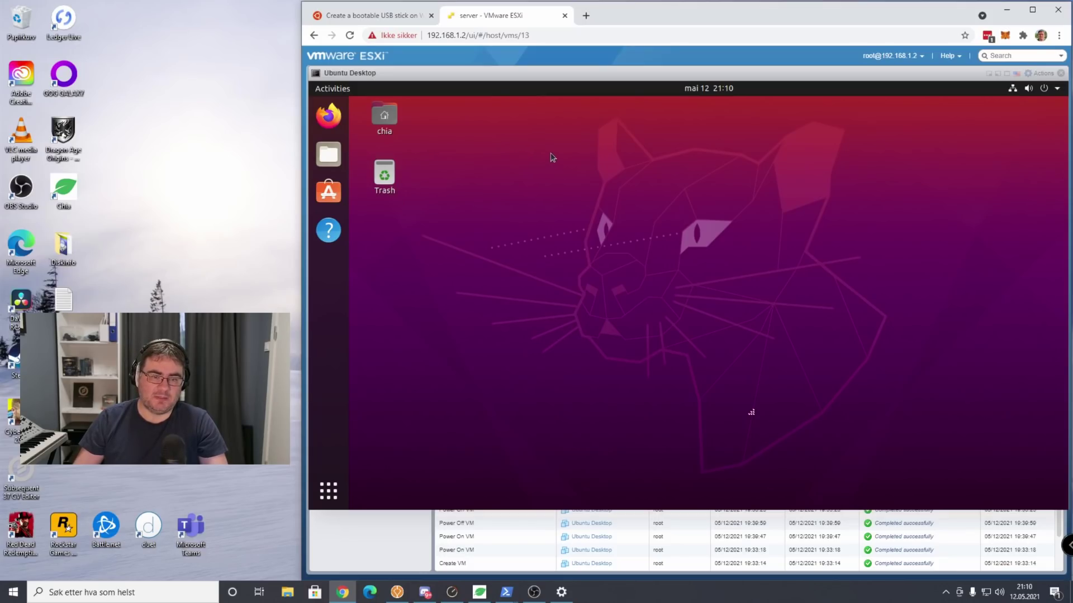
# Launch Firefox from the Ubuntu dock.
pyautogui.click(329, 116)
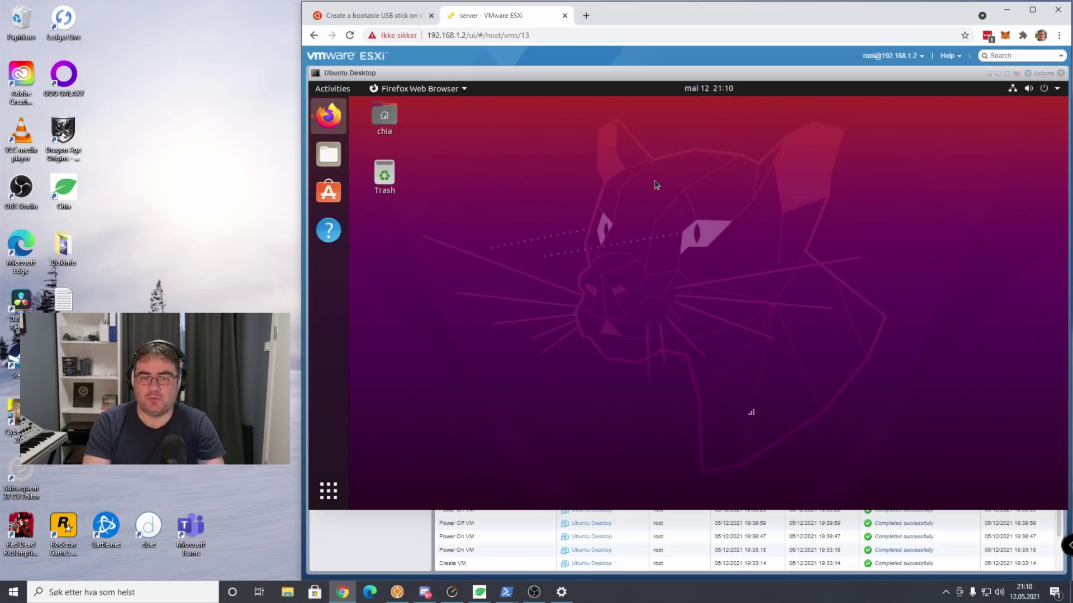
# Load chia.net and follow Install Chia Blockchain to the GitHub INSTALL wiki page.
pyautogui.click(569, 124)
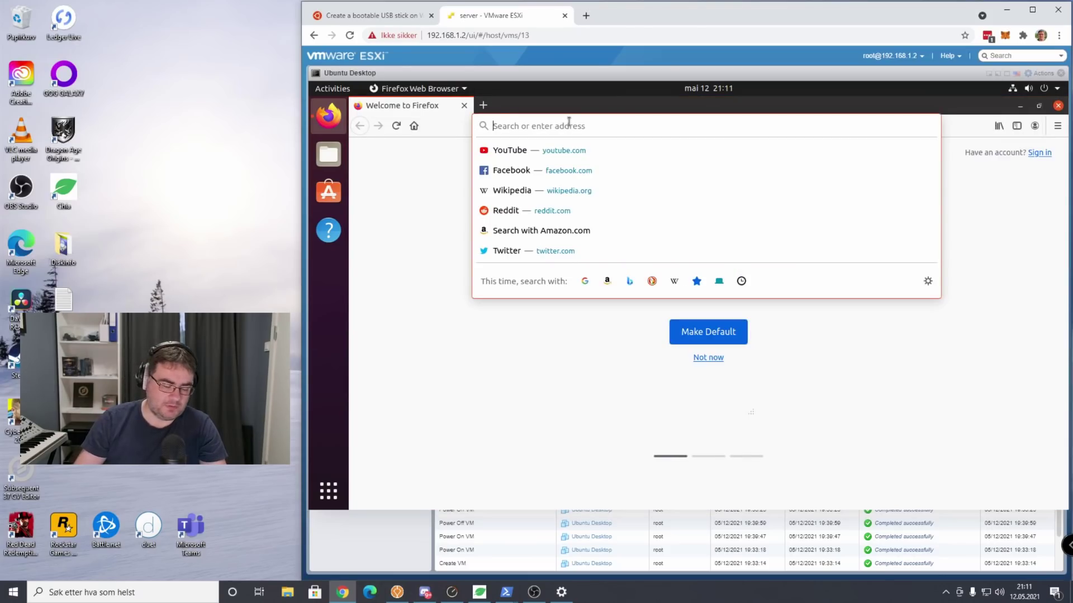
pyautogui.write('chia.')
pyautogui.write('net')
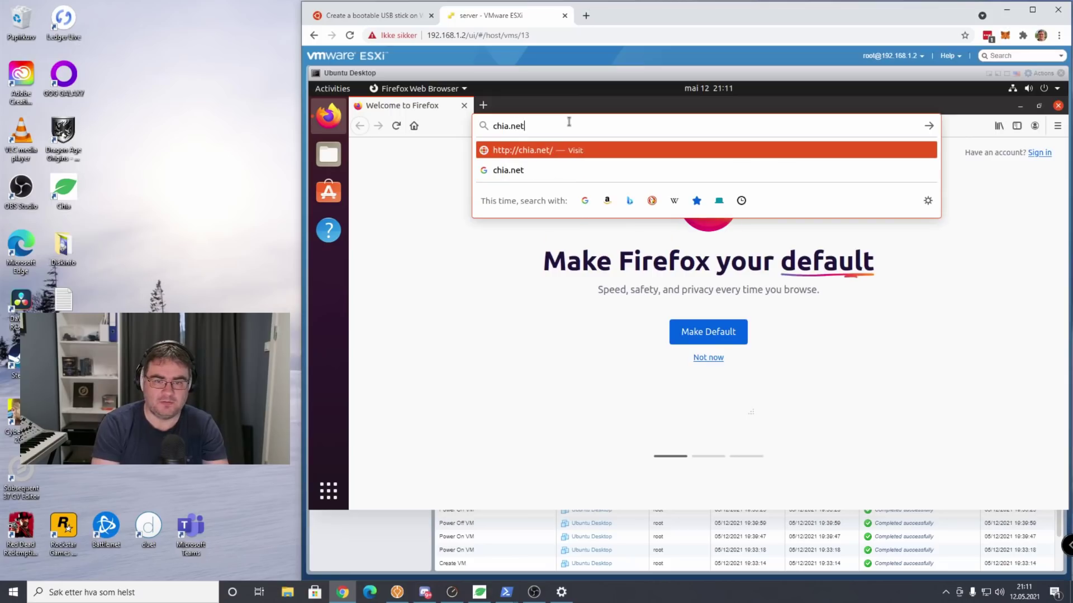
pyautogui.press('Return')
pyautogui.scroll(-1, 719, 237)
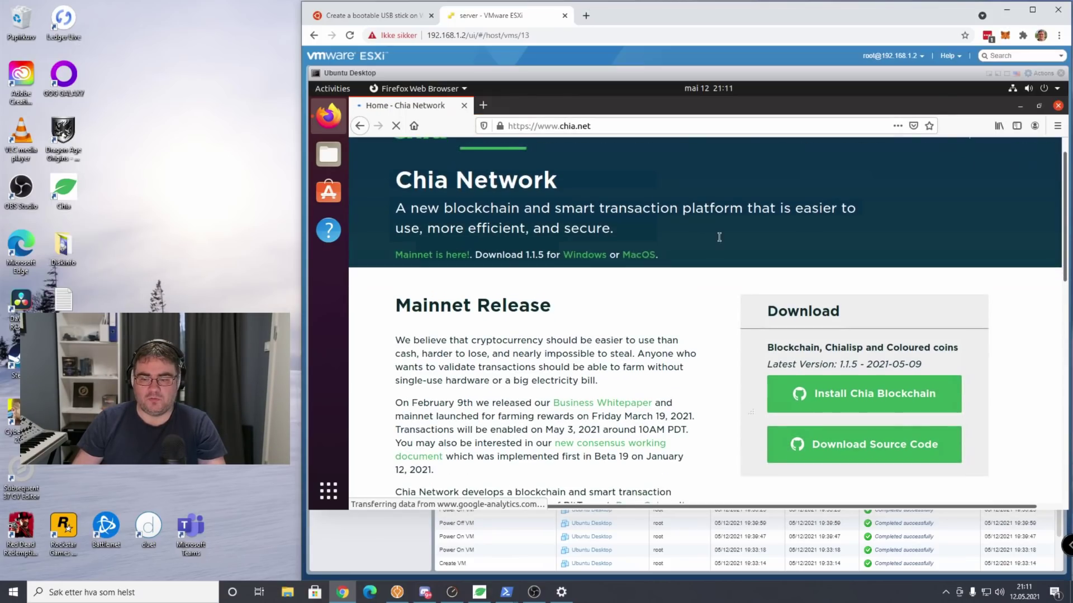
pyautogui.click(866, 398)
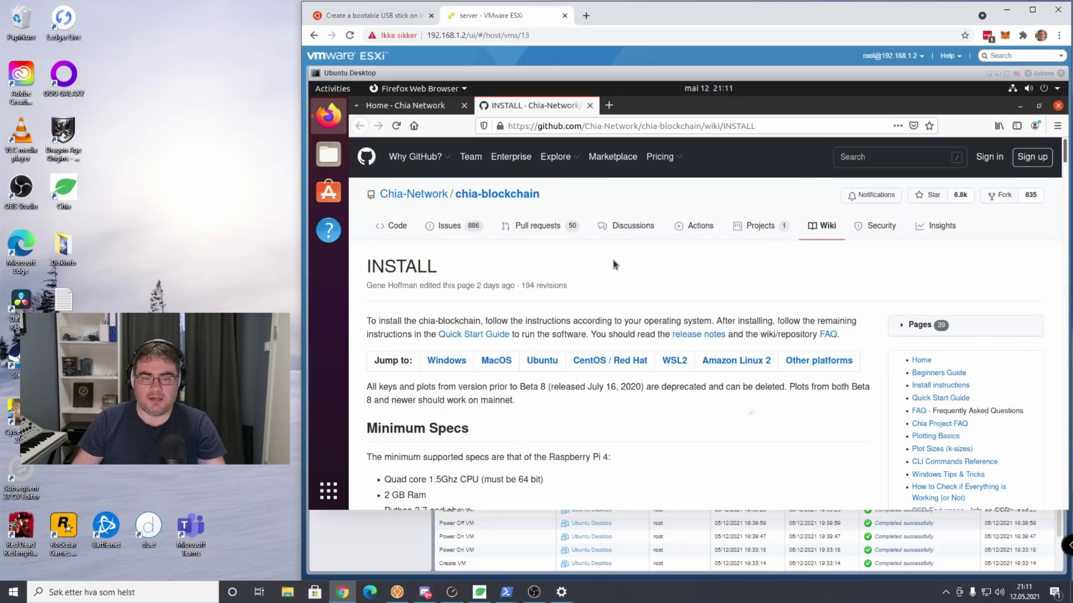
pyautogui.scroll(-2, 598, 260)
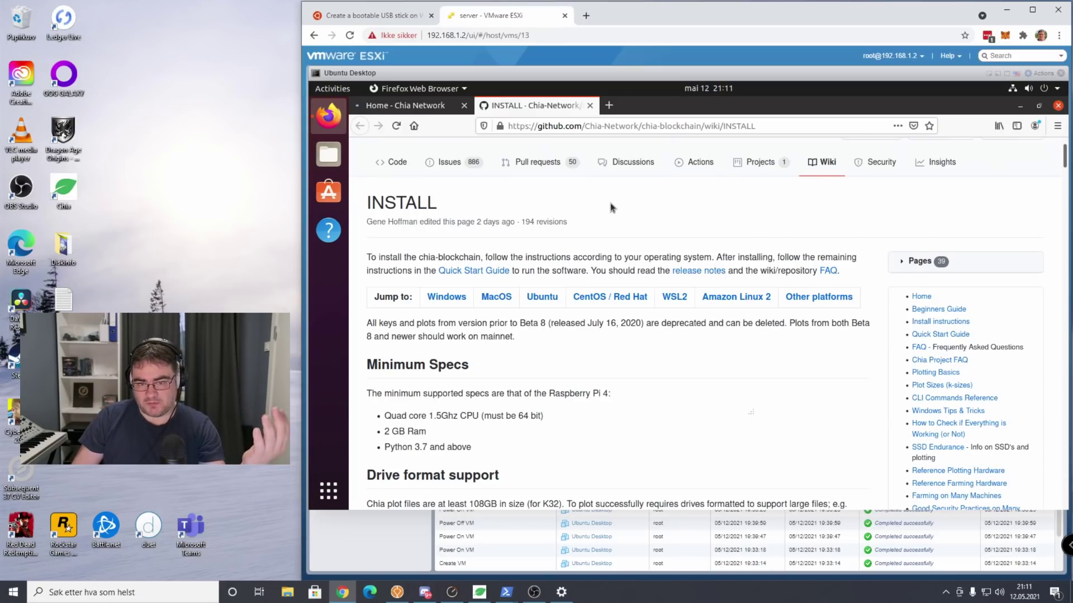
pyautogui.scroll(-1, 606, 208)
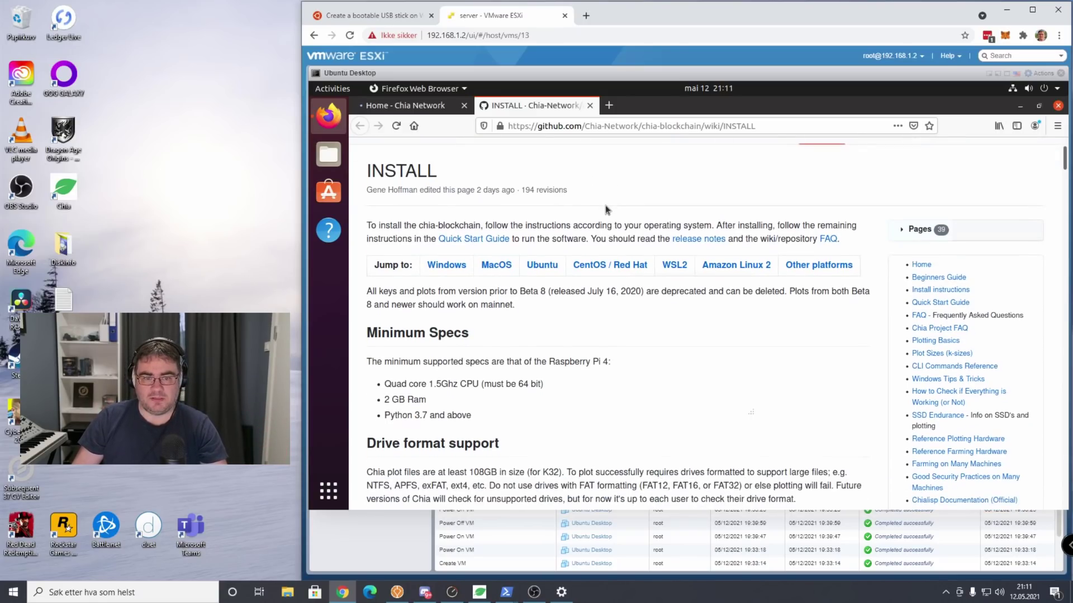
# Jump to the wiki's Ubuntu section and highlight its Ubuntu 20.04 LTS instructions sentence.
pyautogui.click(555, 273)
pyautogui.scroll(-1, 566, 309)
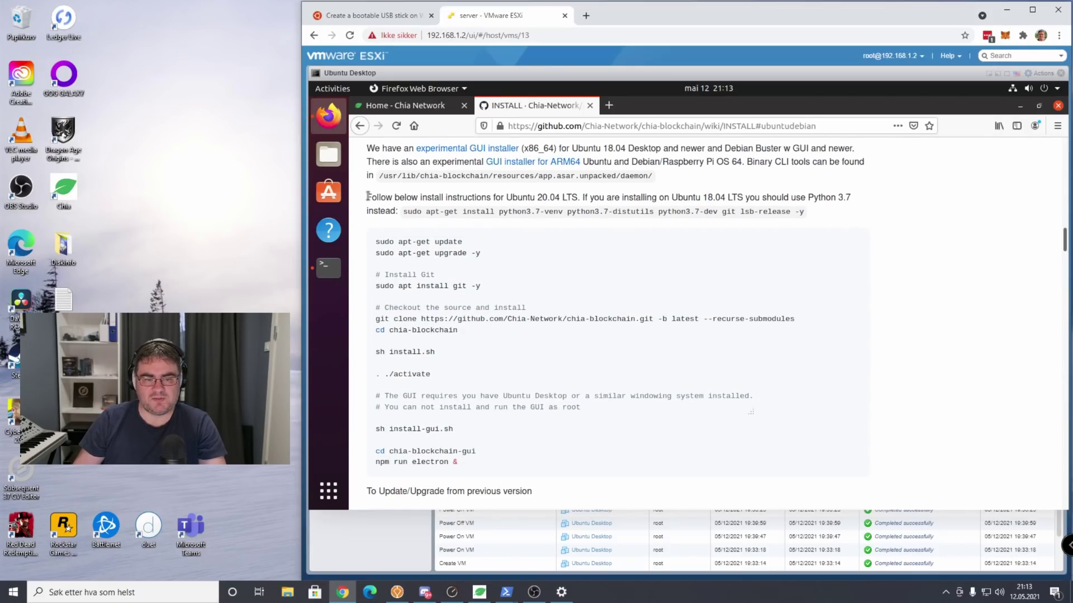
pyautogui.moveTo(367, 197); pyautogui.dragTo(584, 200)
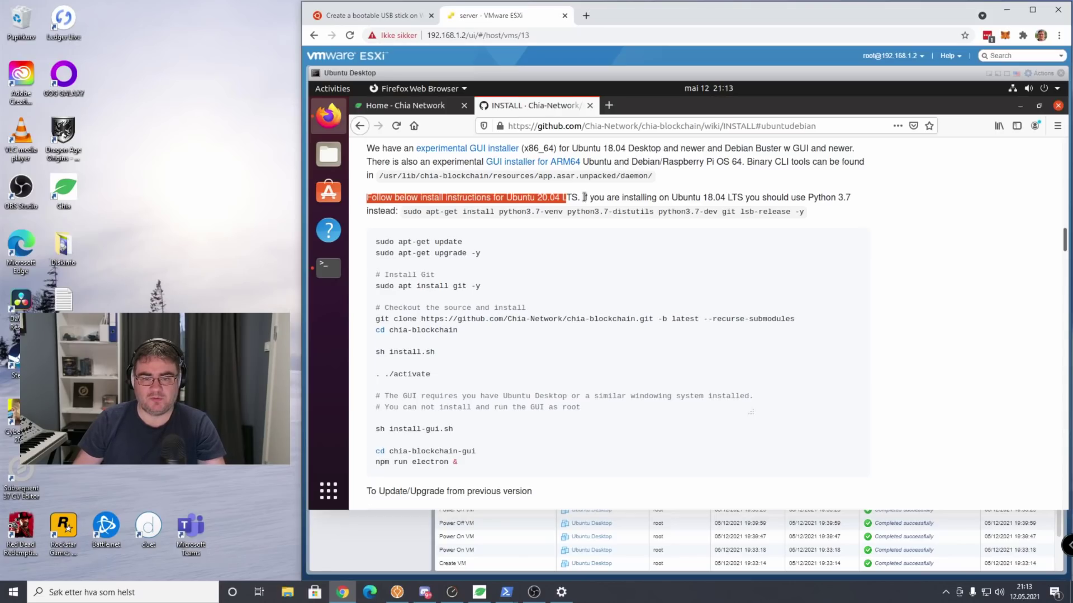
pyautogui.click(587, 194)
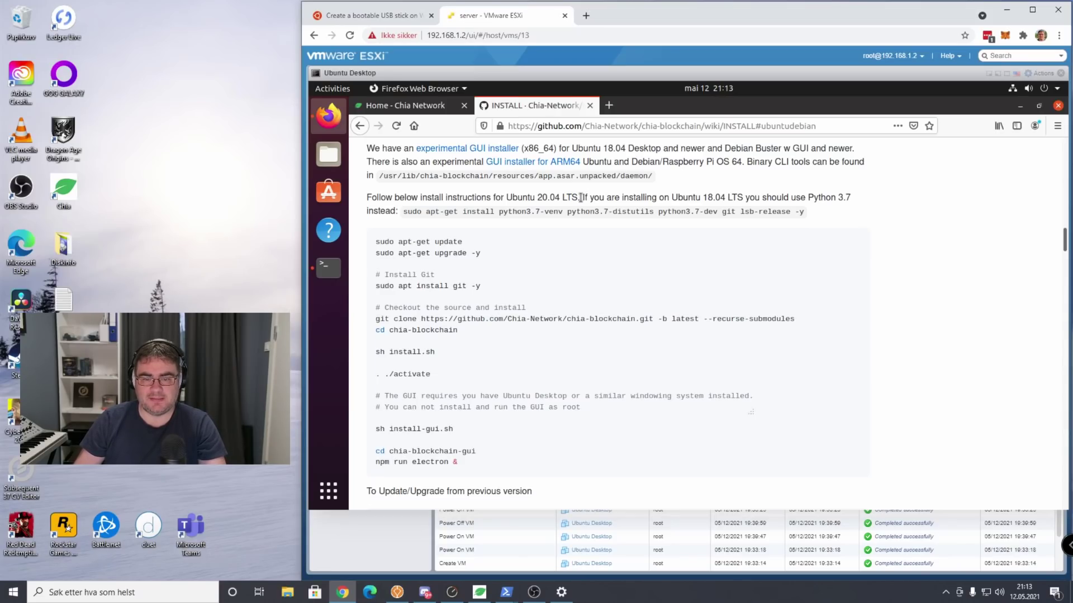
pyautogui.moveTo(581, 197); pyautogui.dragTo(367, 200)
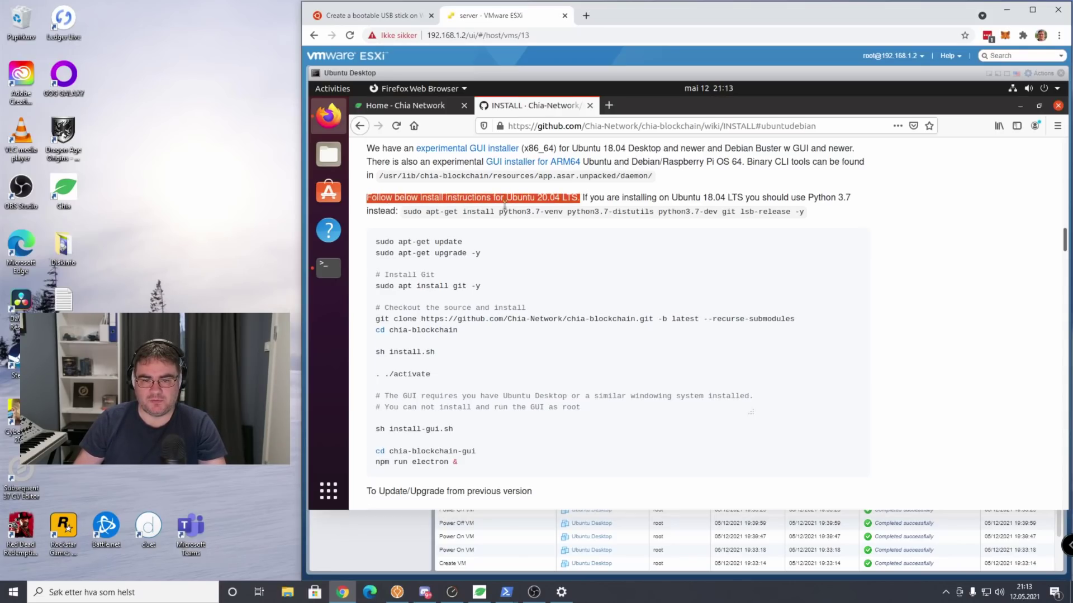
pyautogui.click(556, 196)
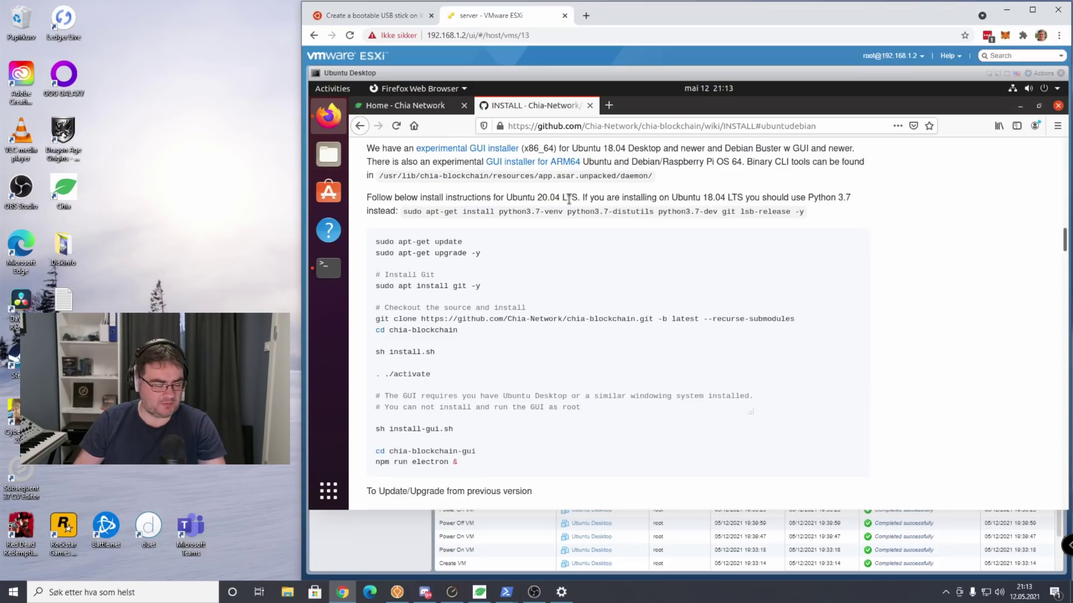
pyautogui.moveTo(371, 198); pyautogui.dragTo(557, 197)
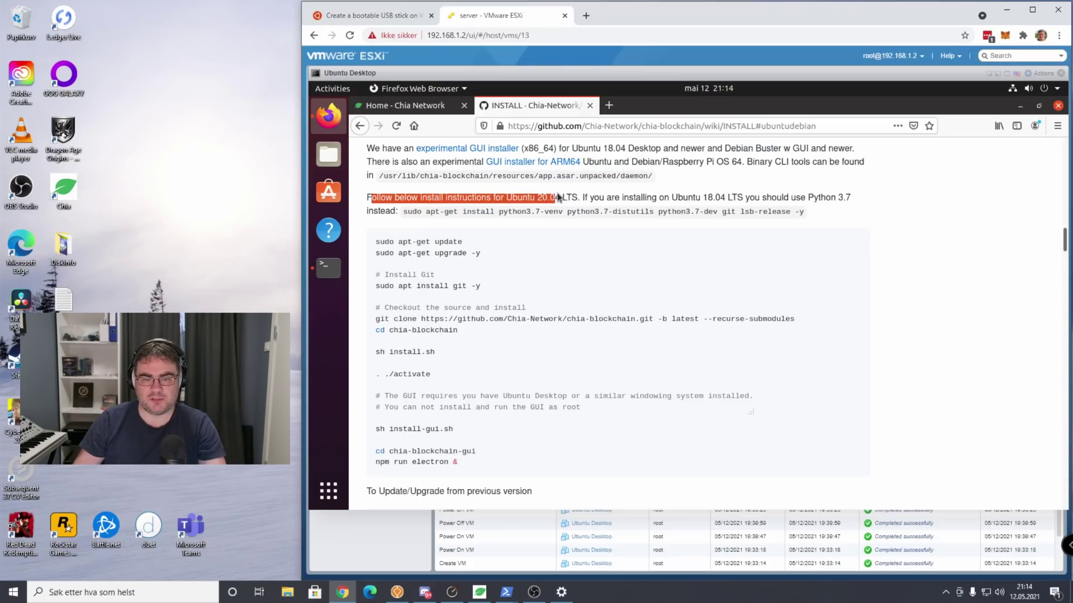
pyautogui.click(543, 200)
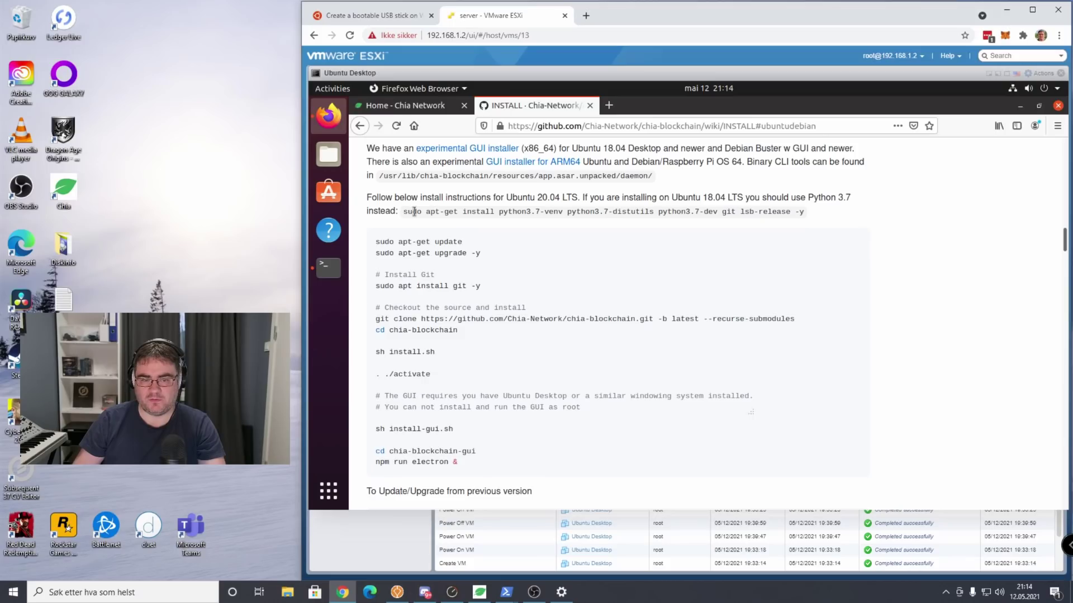
# Select the 'sudo apt-get update' command in the Ubuntu 20.04 code block.
pyautogui.moveTo(414, 211); pyautogui.dragTo(803, 217)
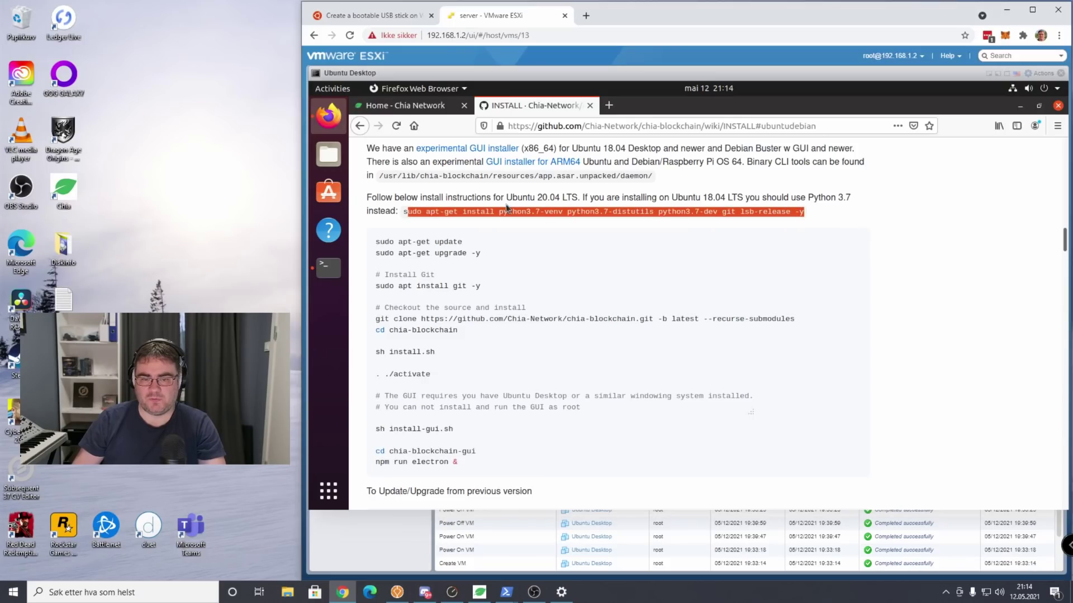
pyautogui.click(588, 178)
pyautogui.scroll(-1, 588, 179)
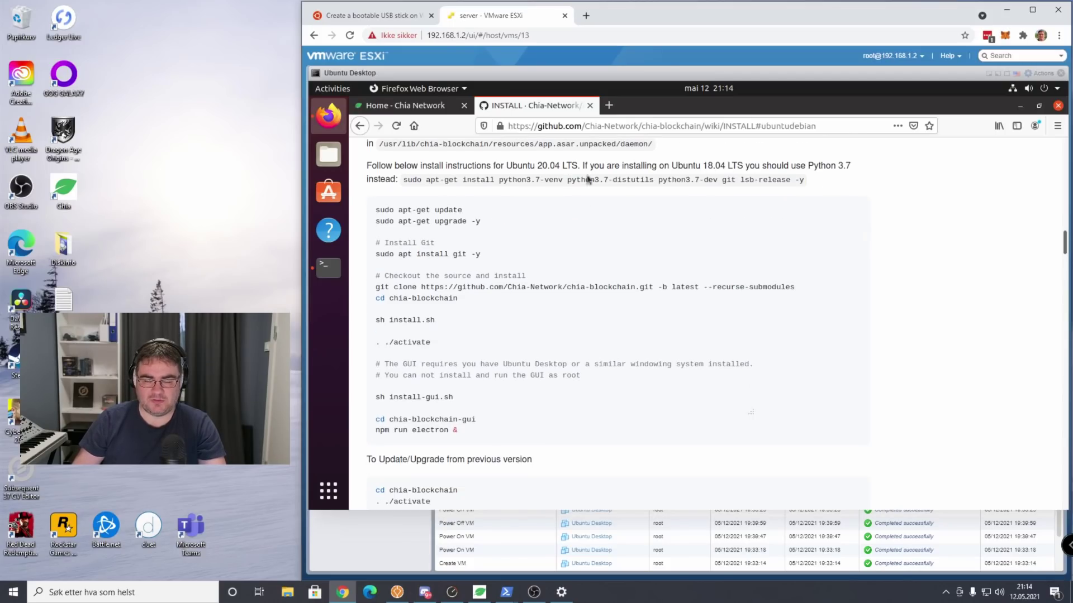
pyautogui.moveTo(507, 167); pyautogui.dragTo(565, 167)
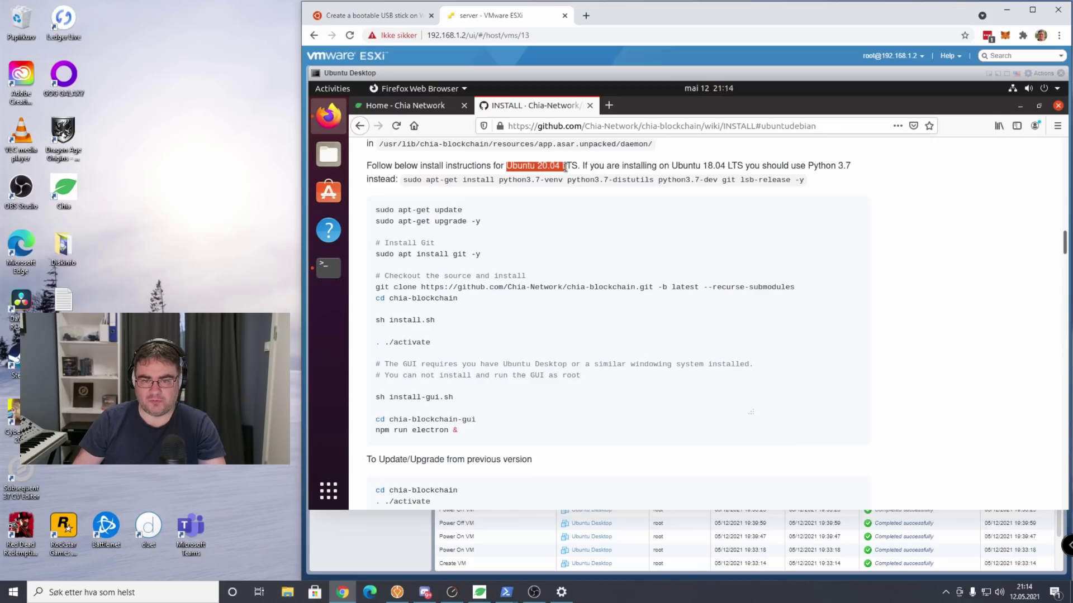
pyautogui.moveTo(463, 211); pyautogui.dragTo(375, 215)
pyautogui.press('cmd+c')
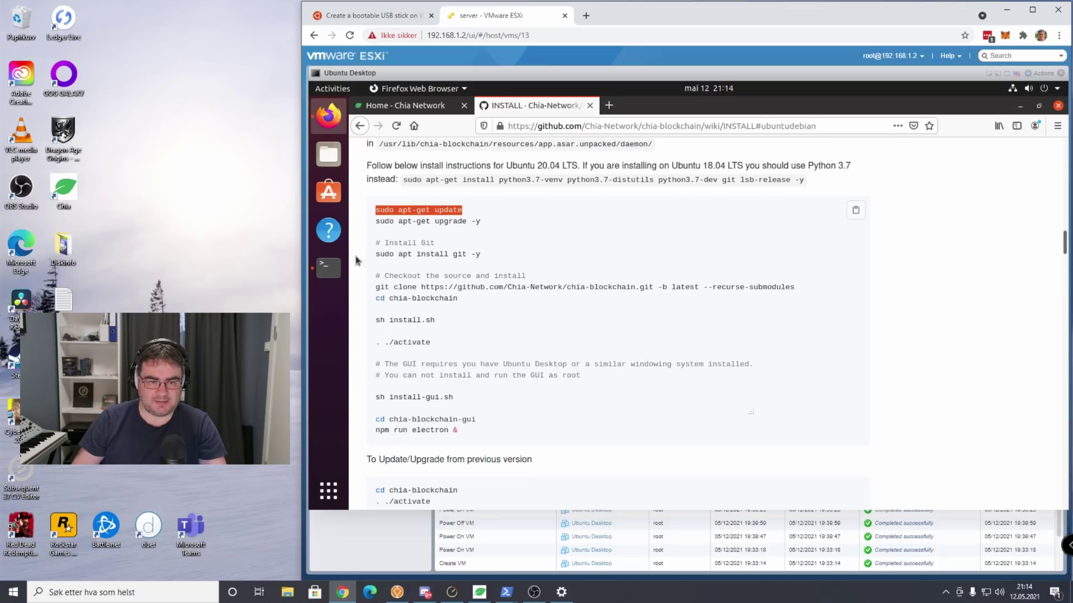
# Run 'sudo apt-get update' in the terminal, entering the sudo password.
pyautogui.click(331, 273)
pyautogui.rightClick(837, 331)
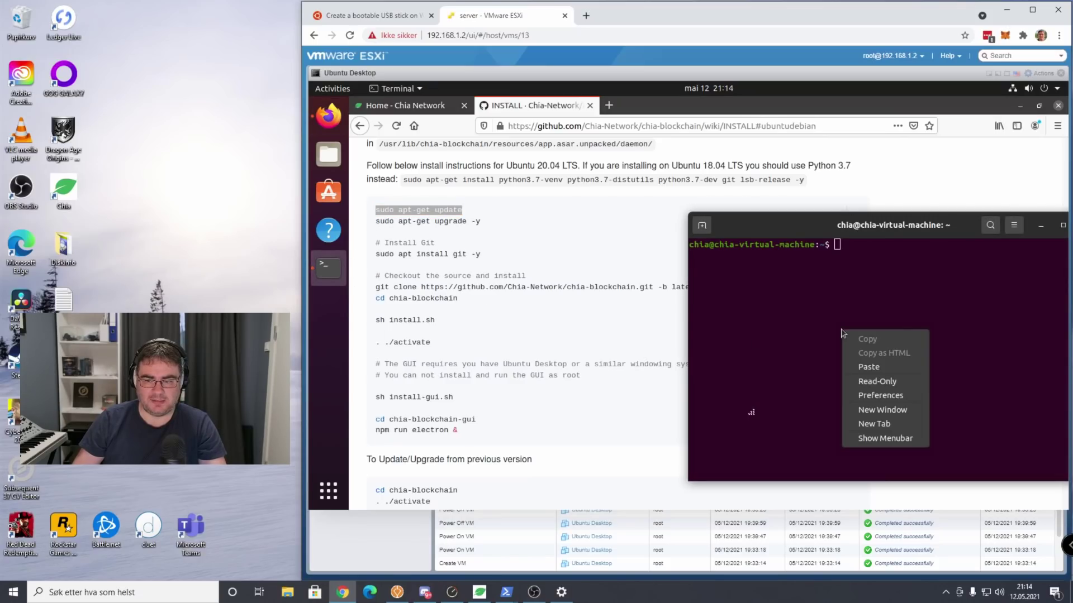
pyautogui.click(888, 371)
pyautogui.press('Return')
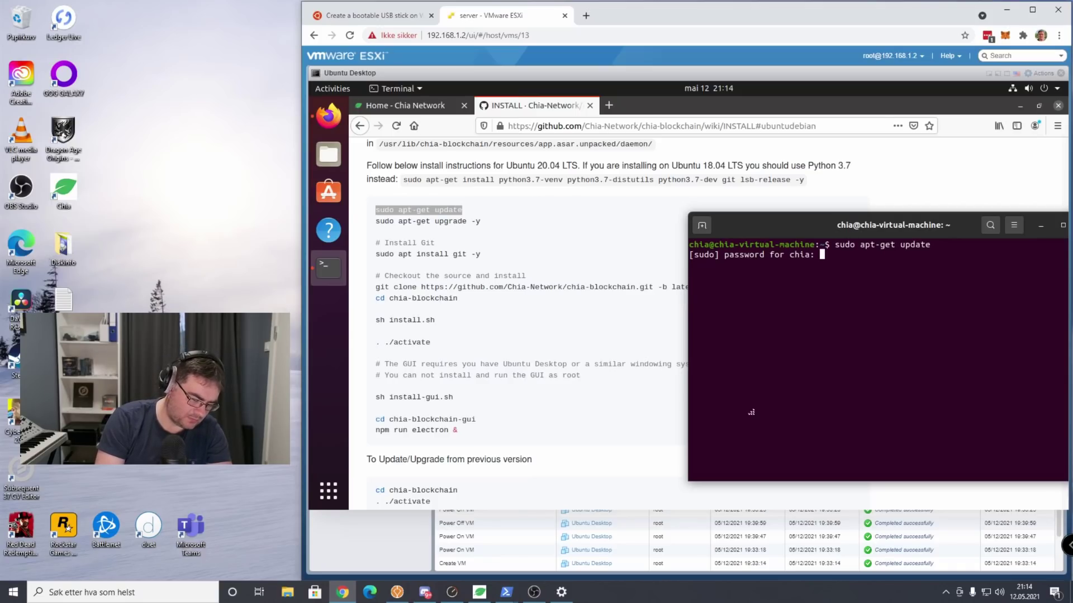
pyautogui.press('Return')
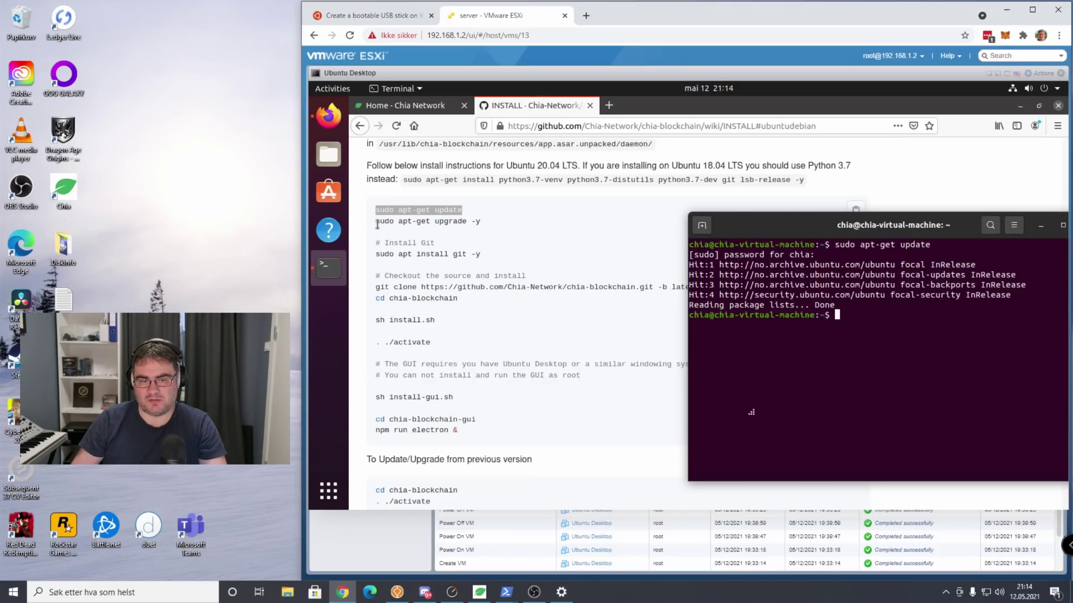
# Run 'sudo apt-get upgrade -y' (0 upgraded), then copy 'sudo apt install git -y' from the guide.
pyautogui.moveTo(378, 223); pyautogui.dragTo(479, 224)
pyautogui.press('cmd+c')
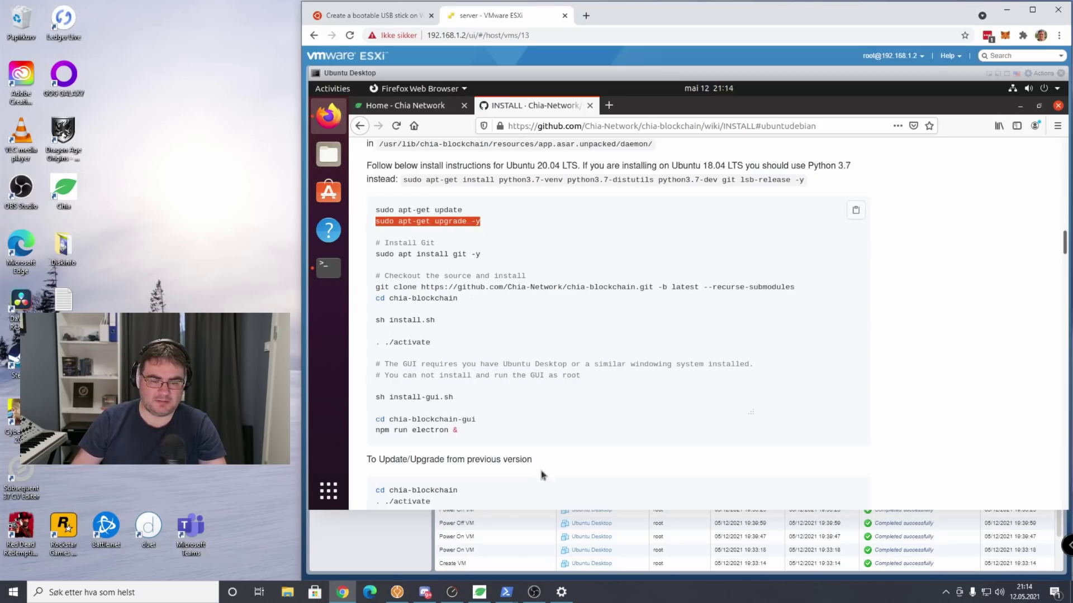
pyautogui.click(342, 278)
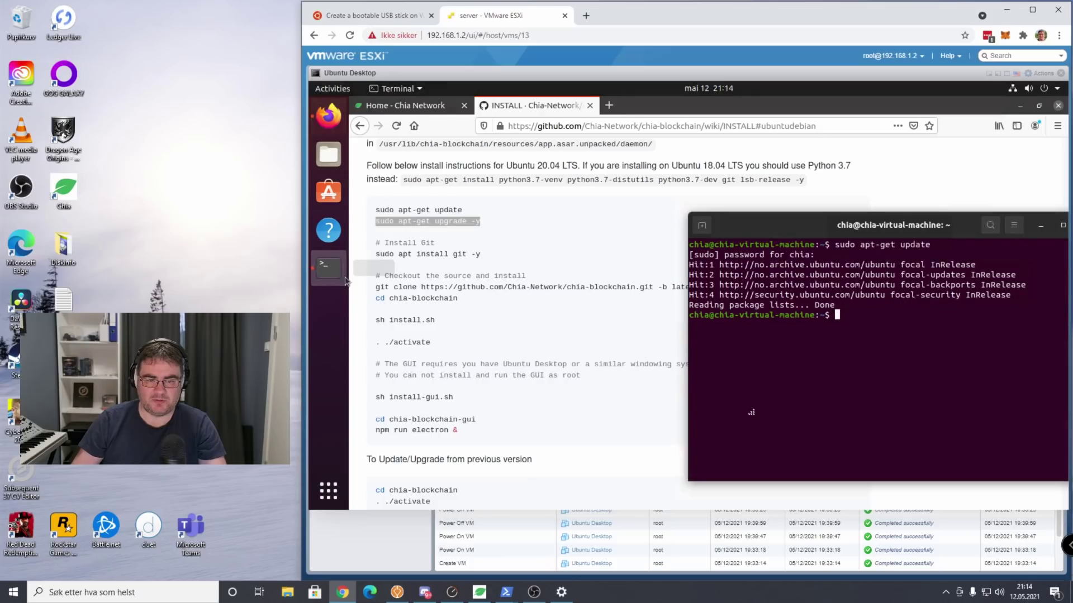
pyautogui.rightClick(883, 378)
pyautogui.click(911, 413)
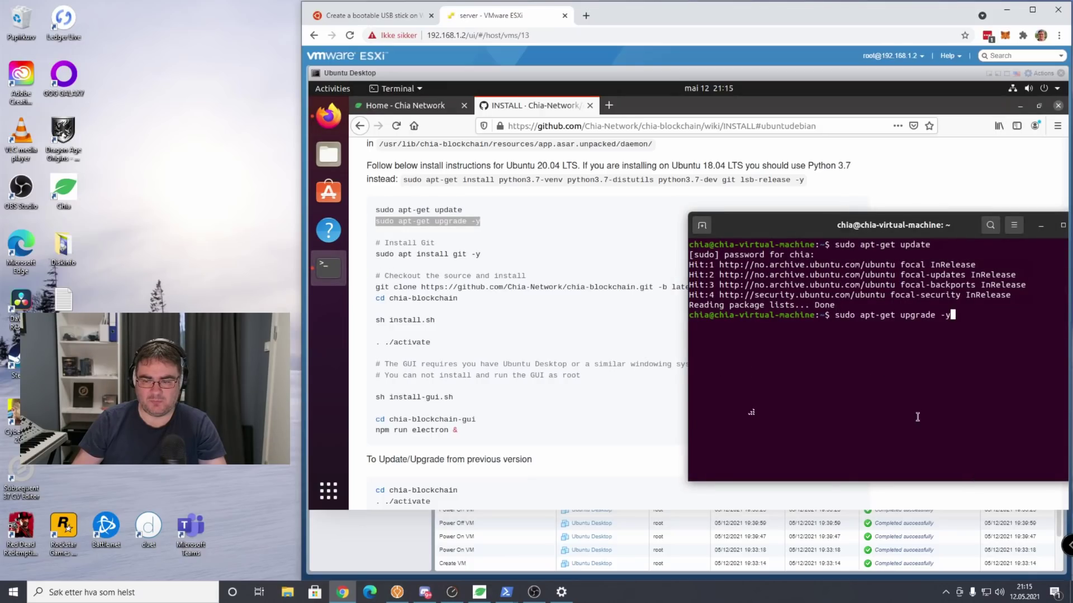
pyautogui.press('Return')
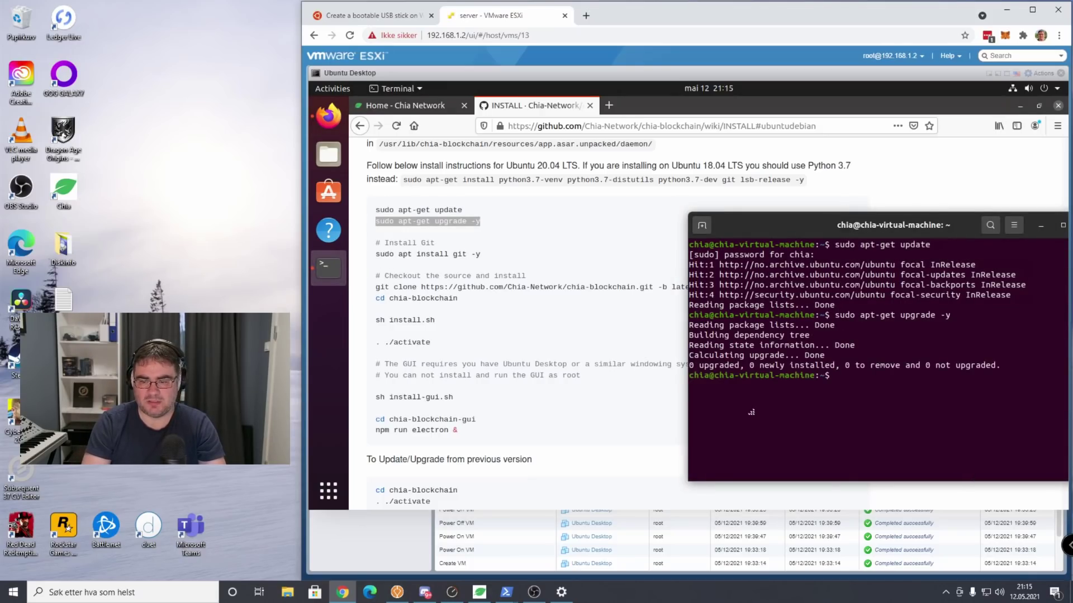
pyautogui.click(548, 289)
pyautogui.moveTo(374, 244); pyautogui.dragTo(480, 256)
pyautogui.press('cmd+c')
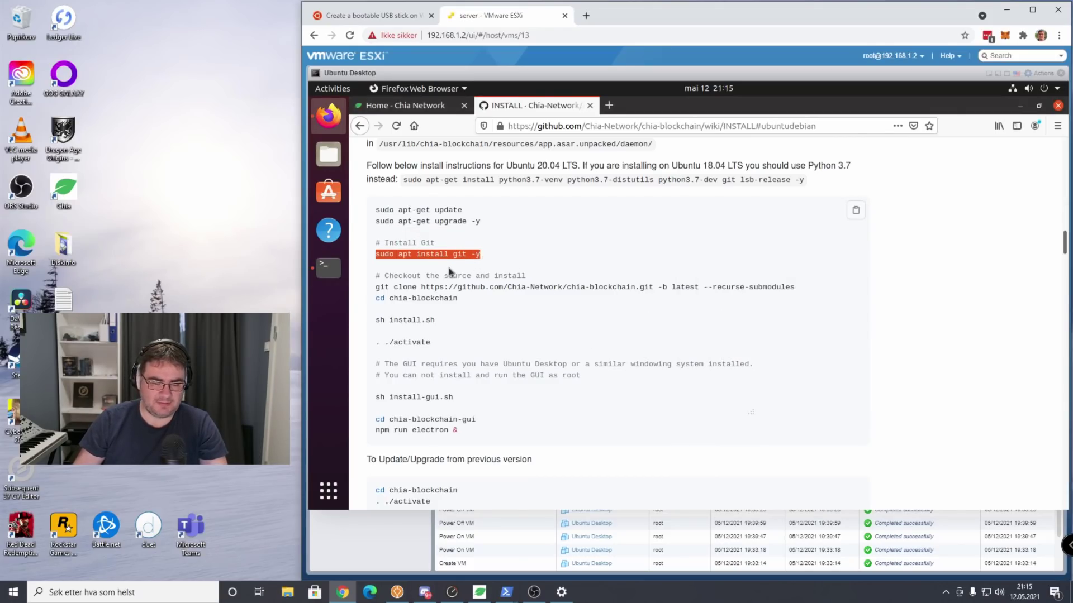
# Install Git by running 'sudo apt install git -y' in the terminal.
pyautogui.click(328, 268)
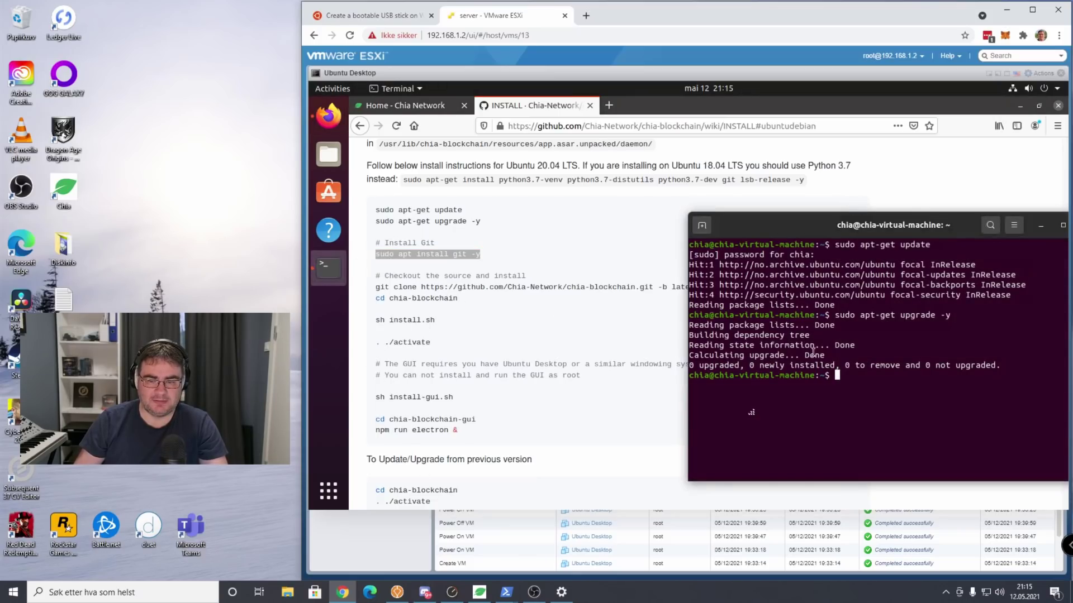
pyautogui.rightClick(859, 290)
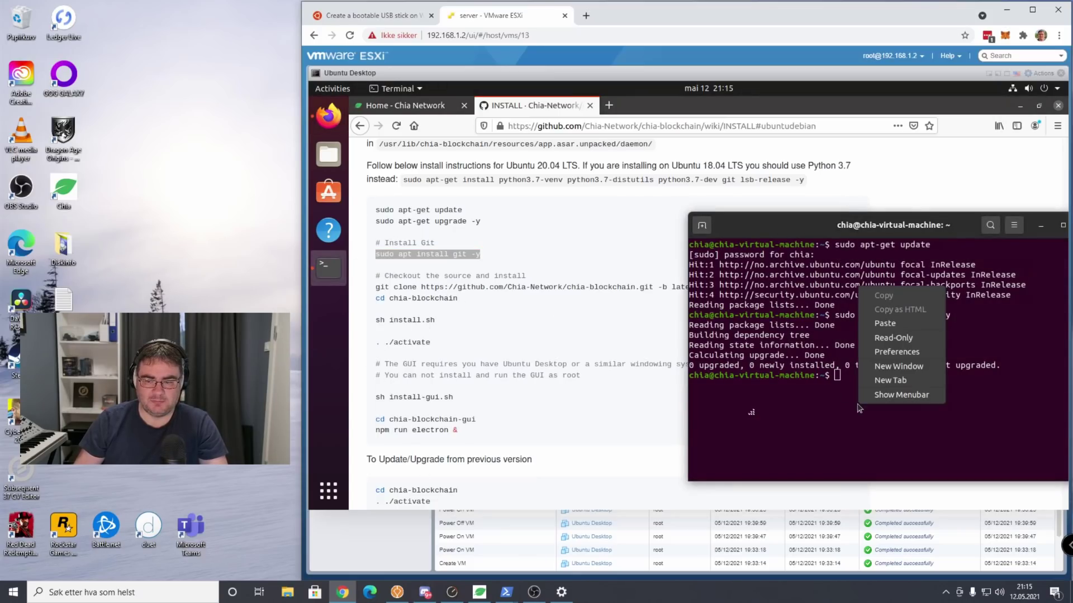
pyautogui.click(900, 324)
pyautogui.press('Return')
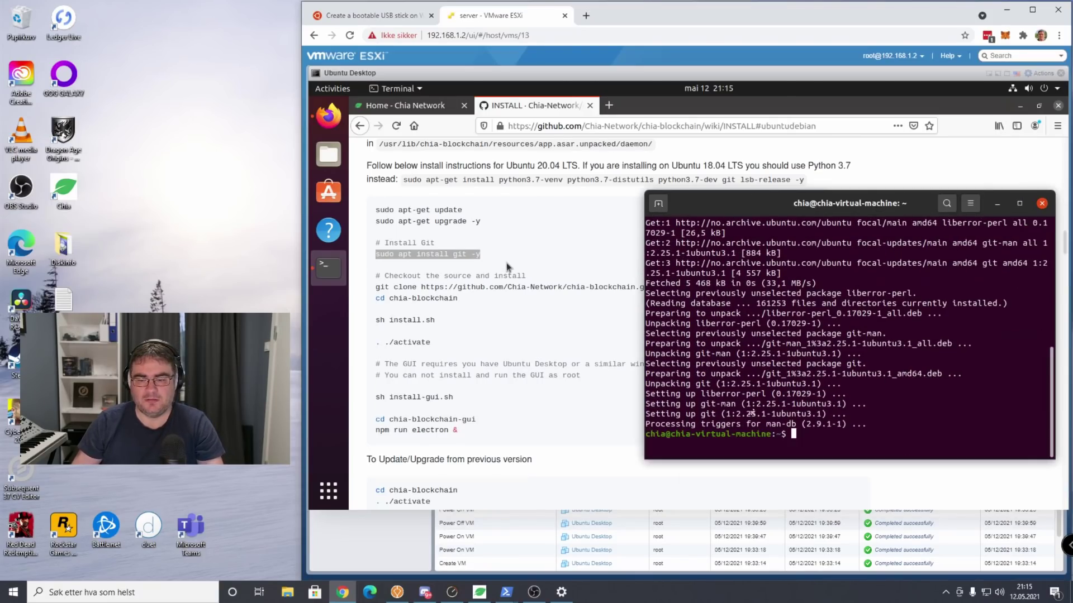
# Copy the git clone line from the guide and run it to clone chia-blockchain with submodules.
pyautogui.tripleClick(375, 287)
pyautogui.press('cmd+c')
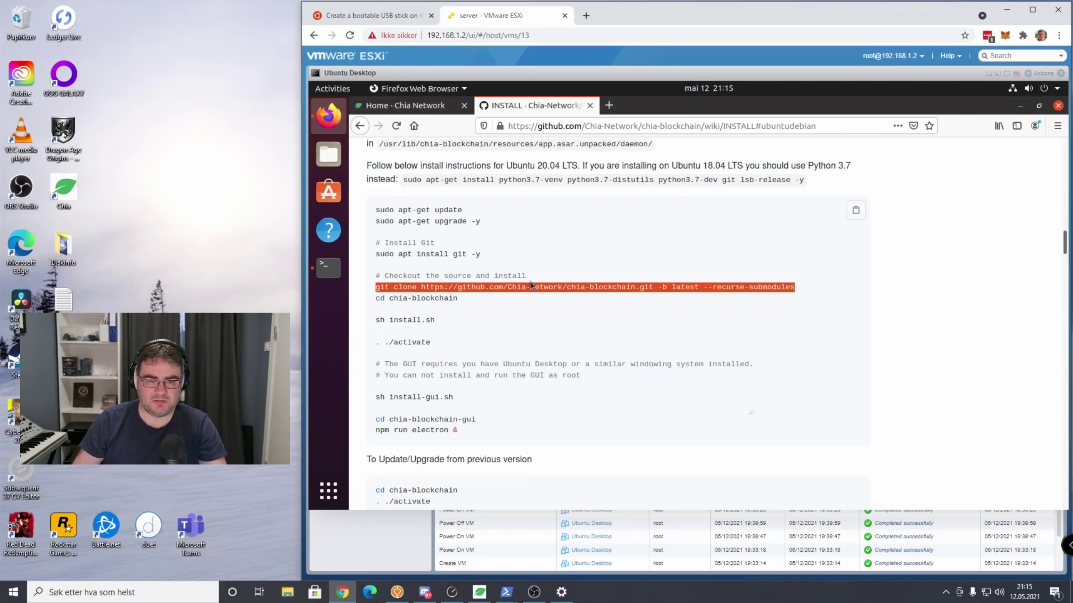
pyautogui.click(328, 268)
pyautogui.rightClick(850, 441)
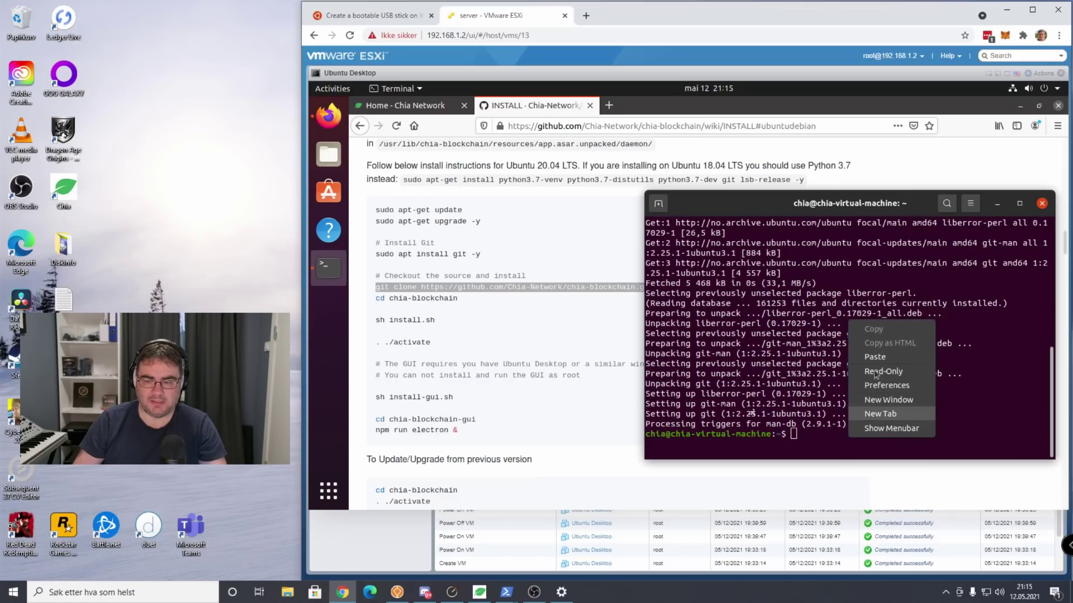
pyautogui.click(875, 357)
pyautogui.press('Return')
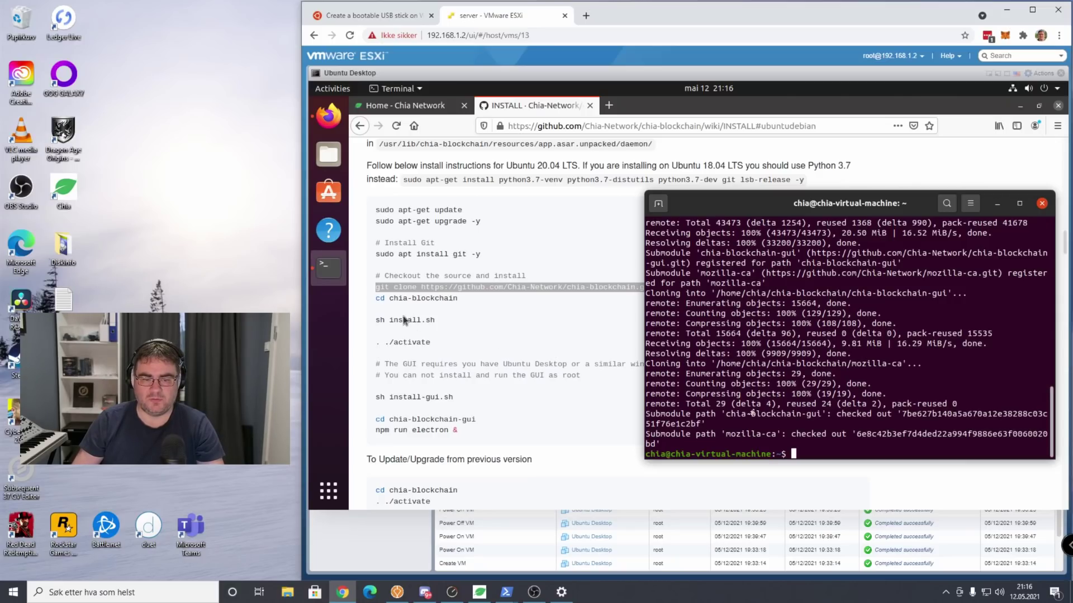
# Check the guide's next line and start typing 'cd chia' in the terminal.
pyautogui.click(371, 301)
pyautogui.moveTo(371, 300); pyautogui.dragTo(461, 296)
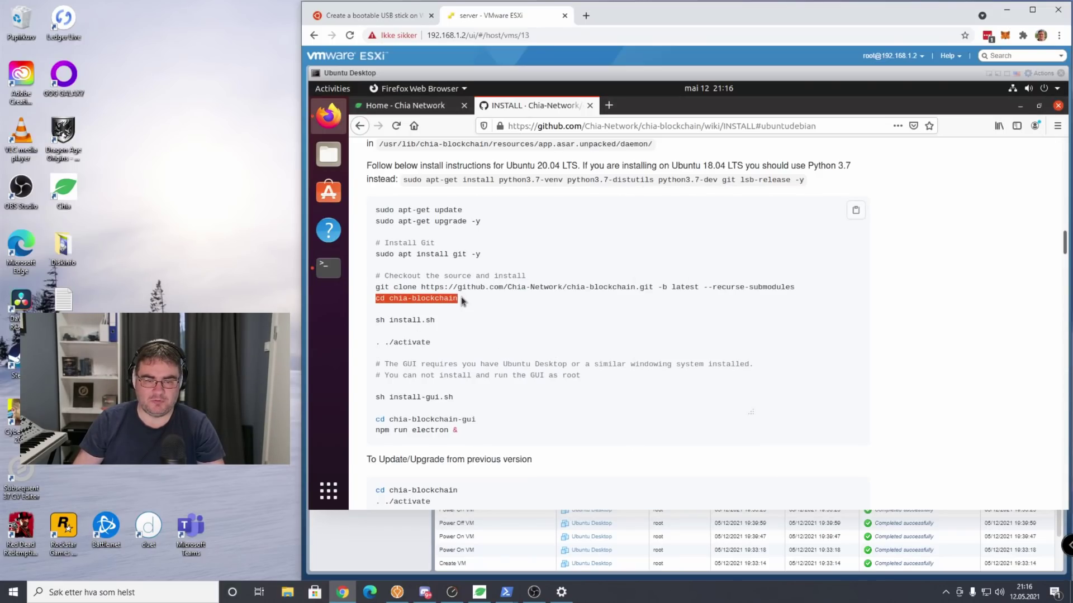
pyautogui.click(469, 303)
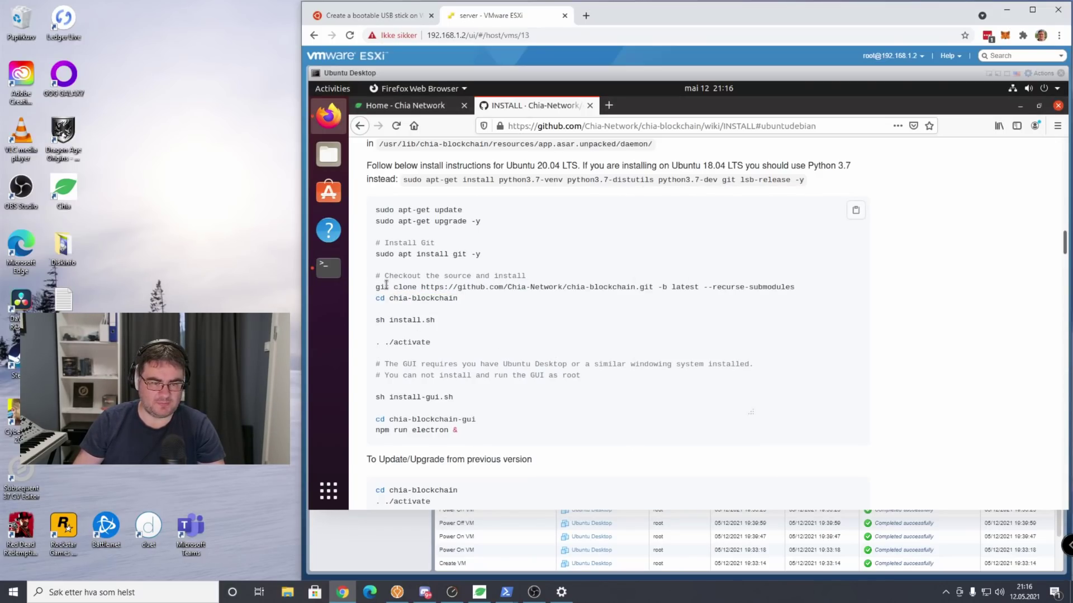
pyautogui.click(330, 268)
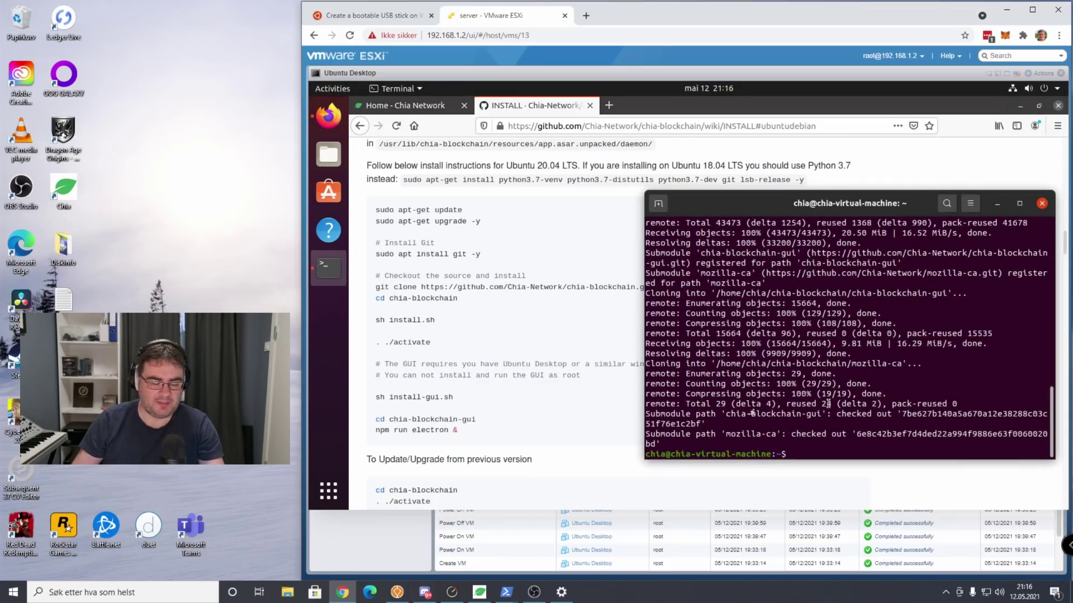
pyautogui.write('cd')
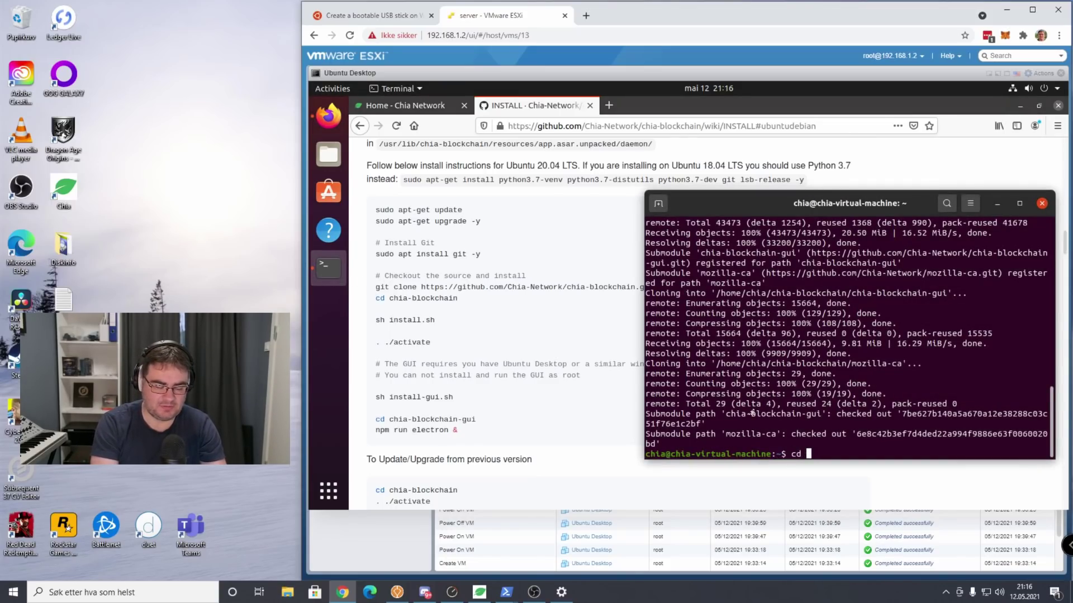
pyautogui.write(' chia')
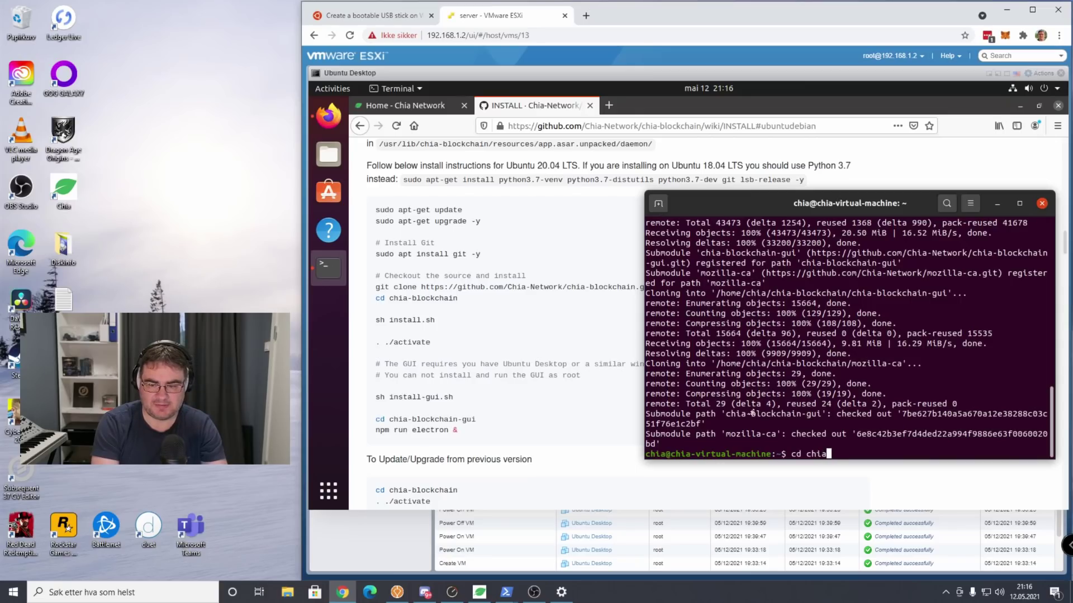
# Change into chia-blockchain/ and run 'sh install.sh' until it reports install complete.
pyautogui.press('Tab')
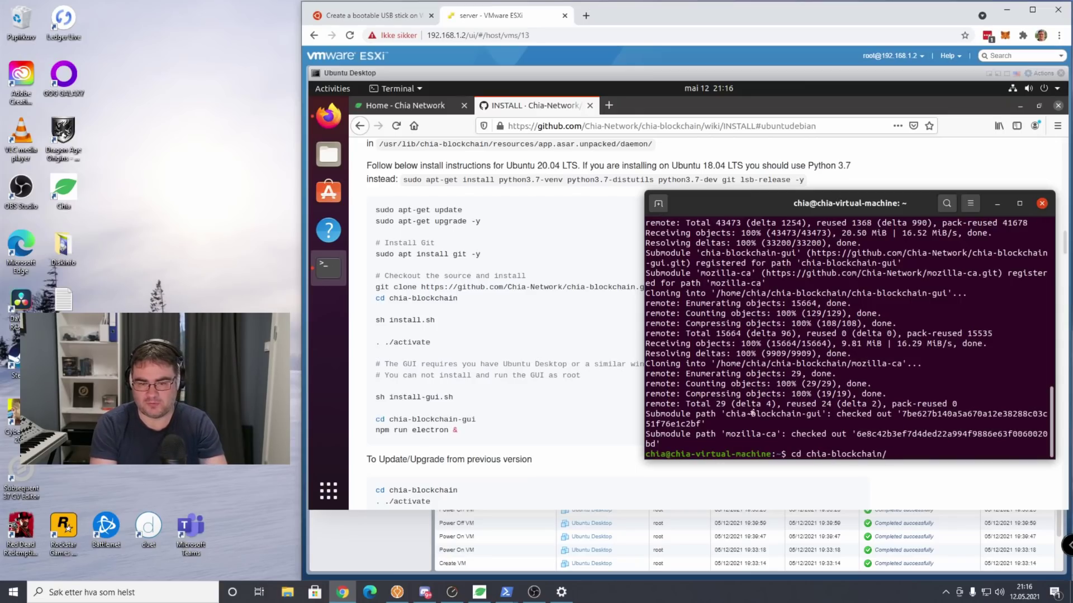
pyautogui.press('Return')
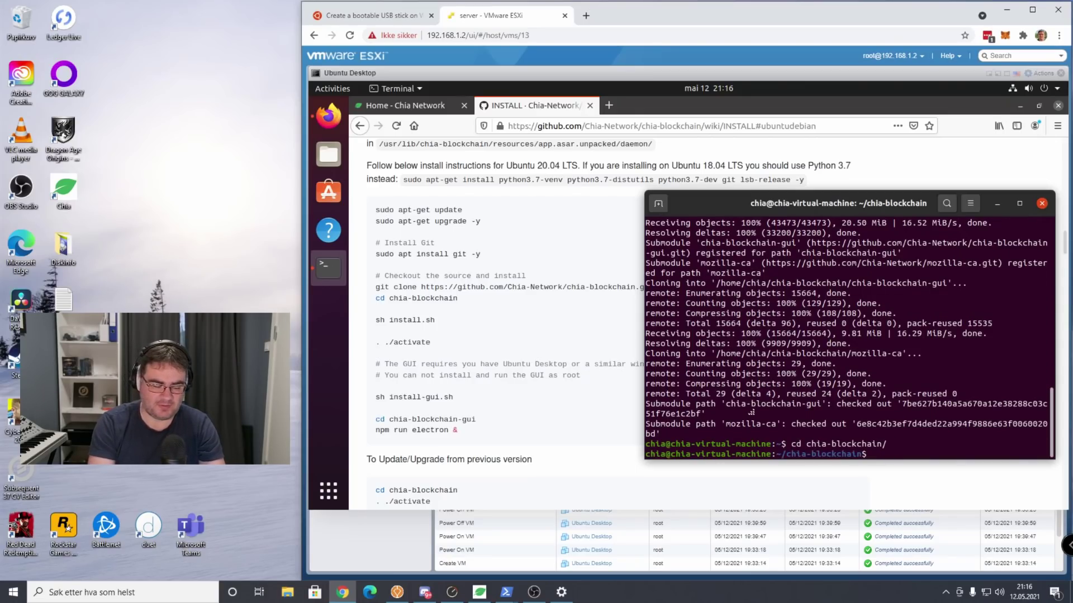
pyautogui.write('sh ins')
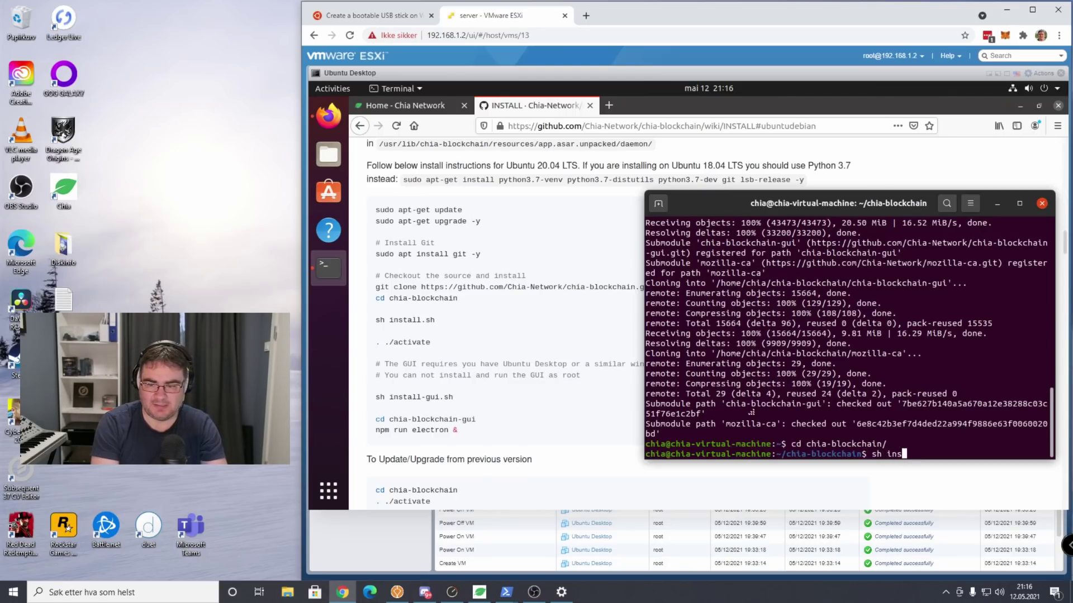
pyautogui.write('tall.sh')
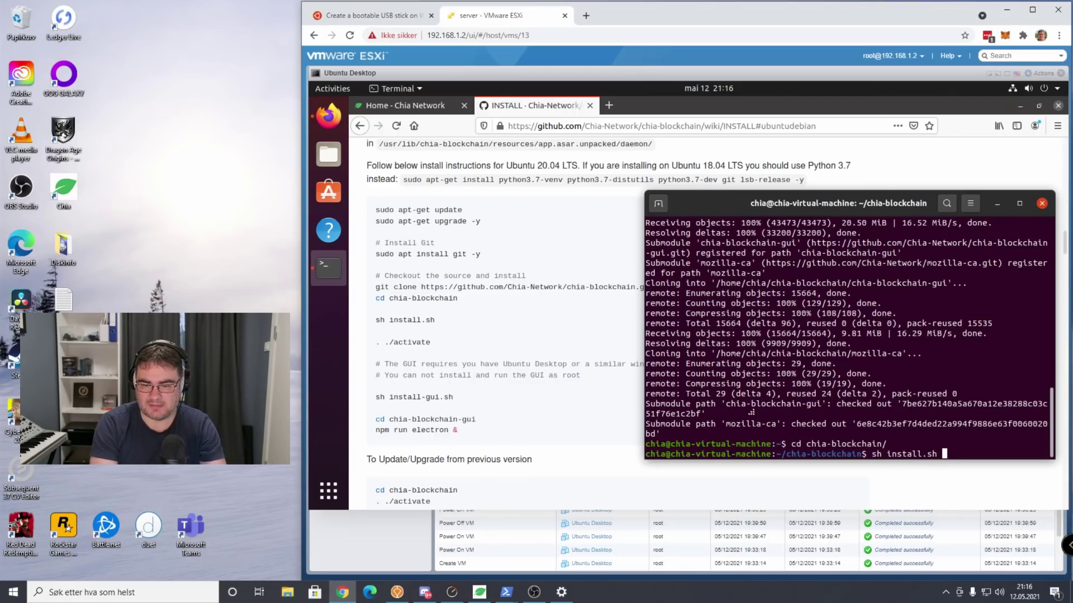
pyautogui.press('Return')
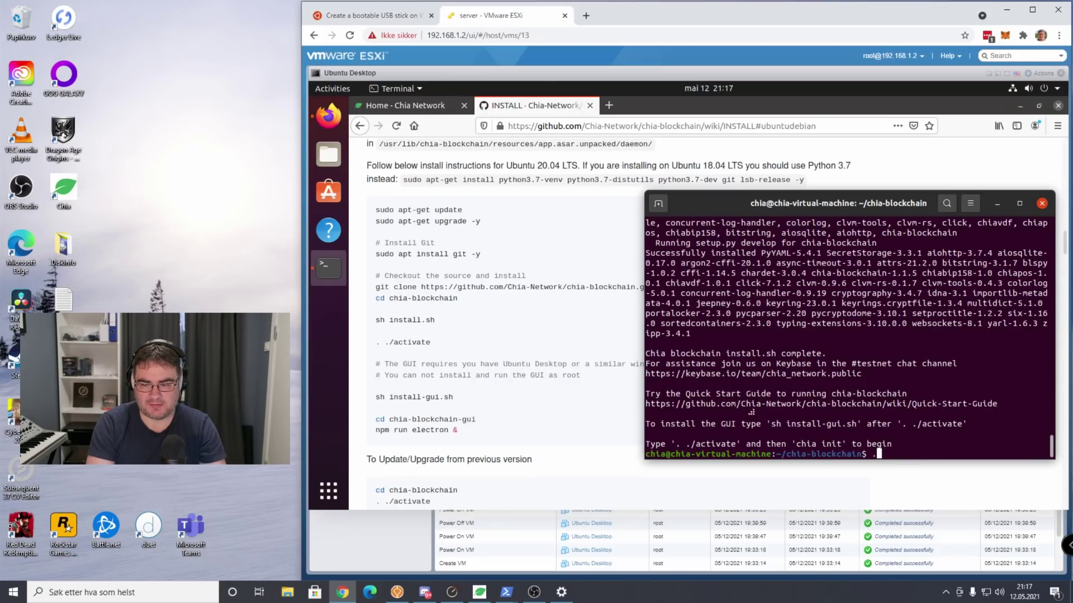
# Paste and run the activate command to enter the chia virtual environment.
pyautogui.click(330, 268)
pyautogui.click(330, 268)
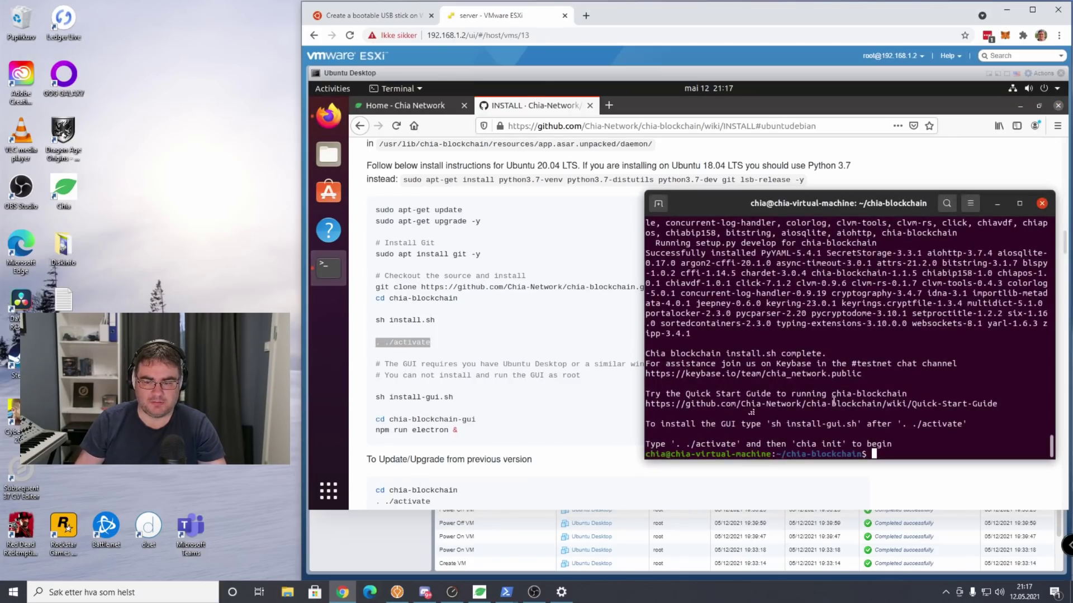
pyautogui.rightClick(912, 447)
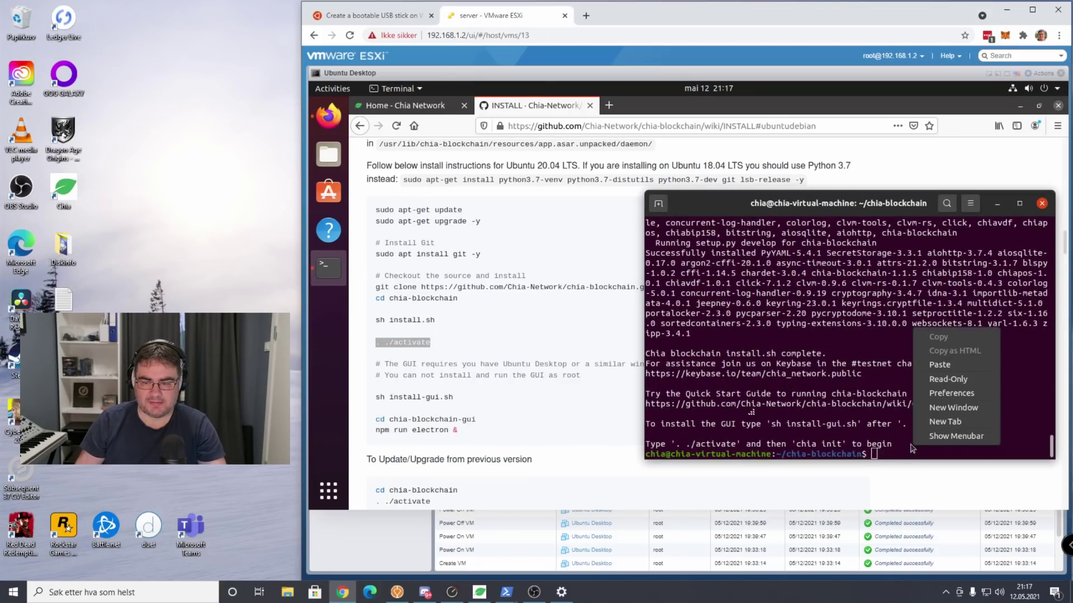
pyautogui.click(943, 364)
pyautogui.press('Return')
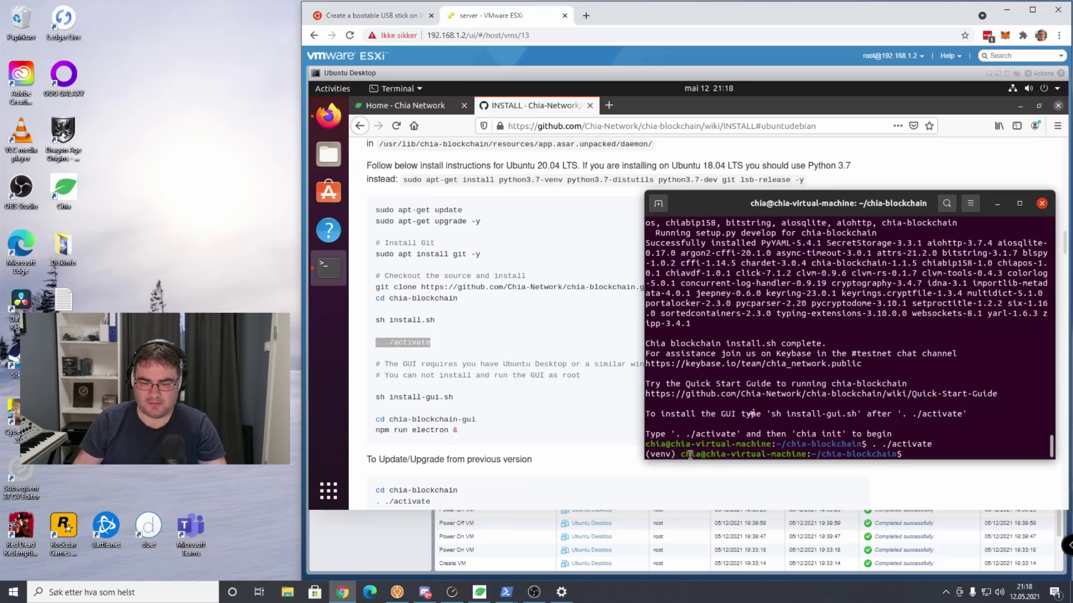
# Copy 'sh install-gui.sh' from the guide and run it to install the GUI dependencies.
pyautogui.moveTo(676, 455); pyautogui.dragTo(775, 451)
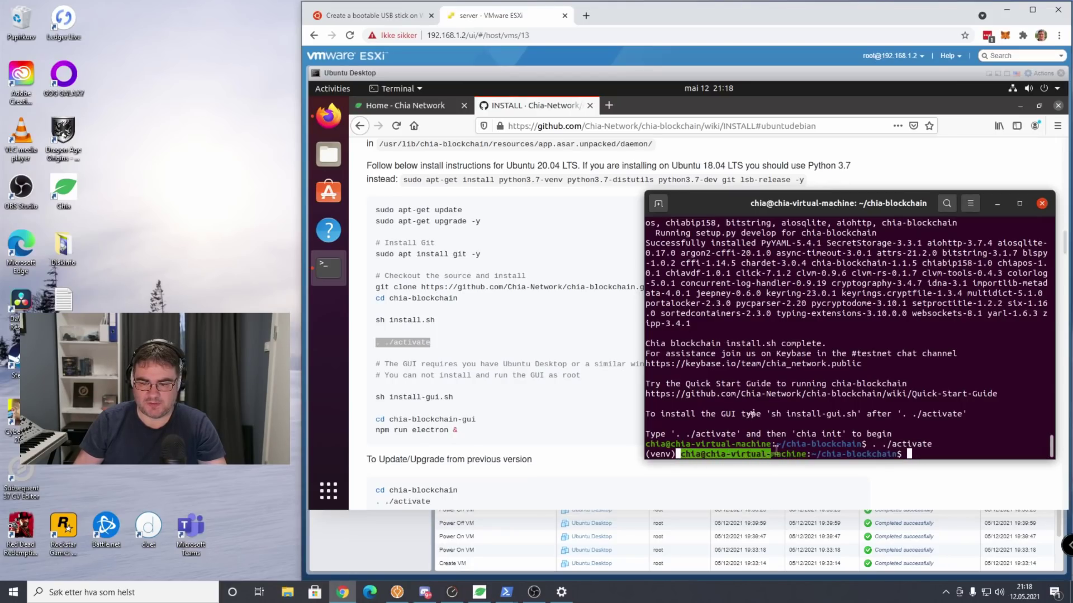
pyautogui.click(387, 361)
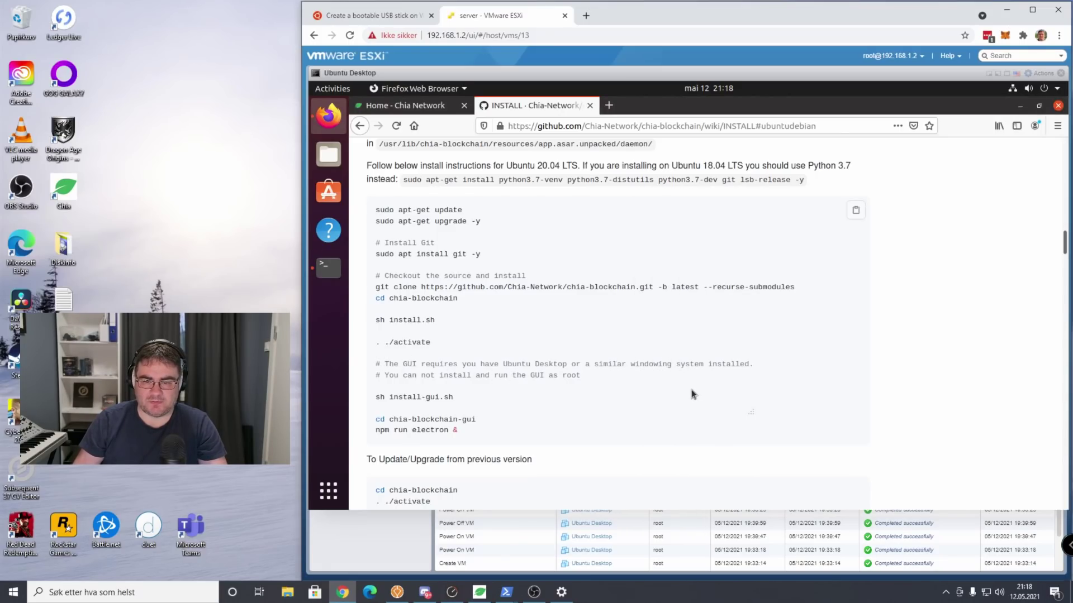
pyautogui.scroll(-1, 692, 390)
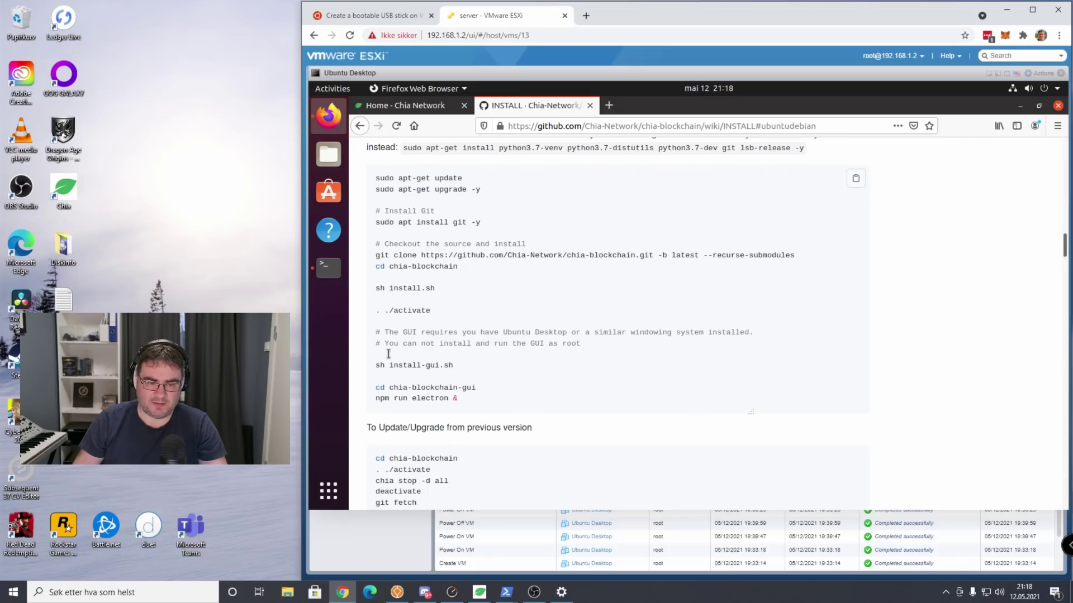
pyautogui.scroll(-1, 547, 373)
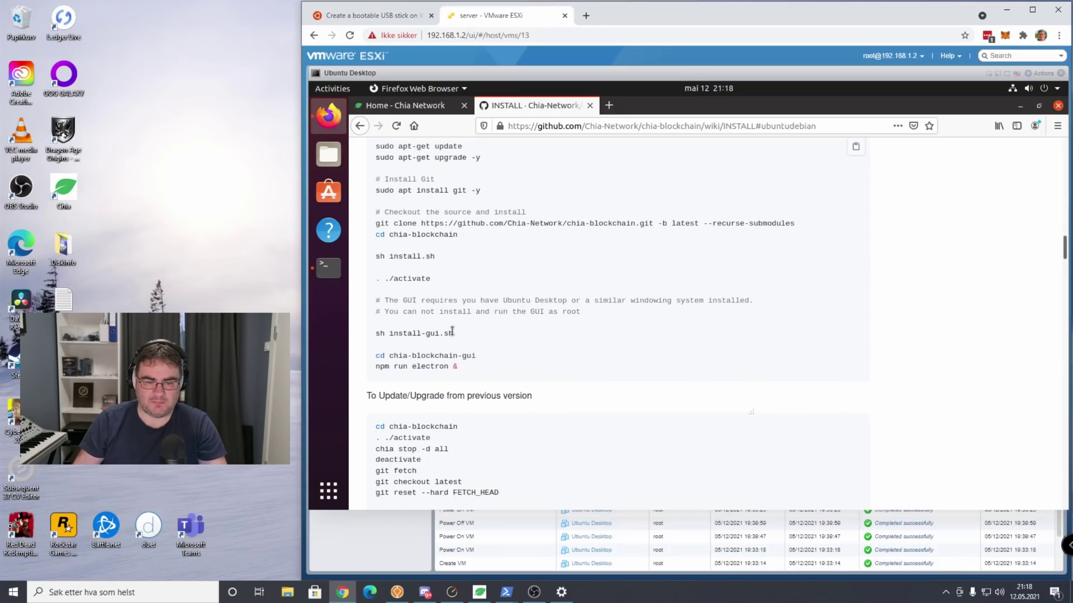
pyautogui.moveTo(453, 331); pyautogui.dragTo(376, 332)
pyautogui.press('cmd+c')
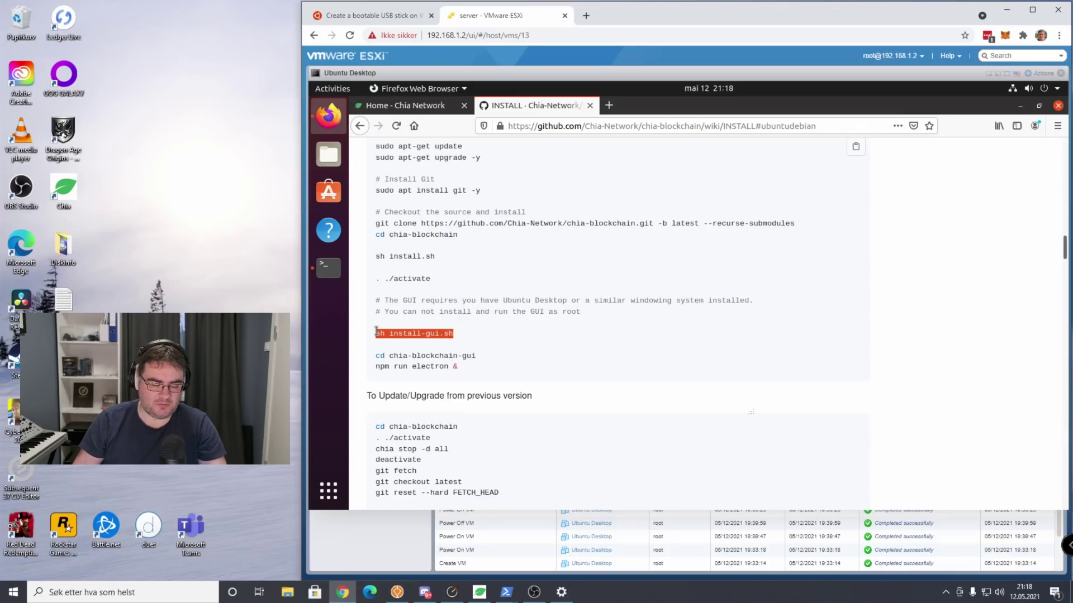
pyautogui.click(328, 267)
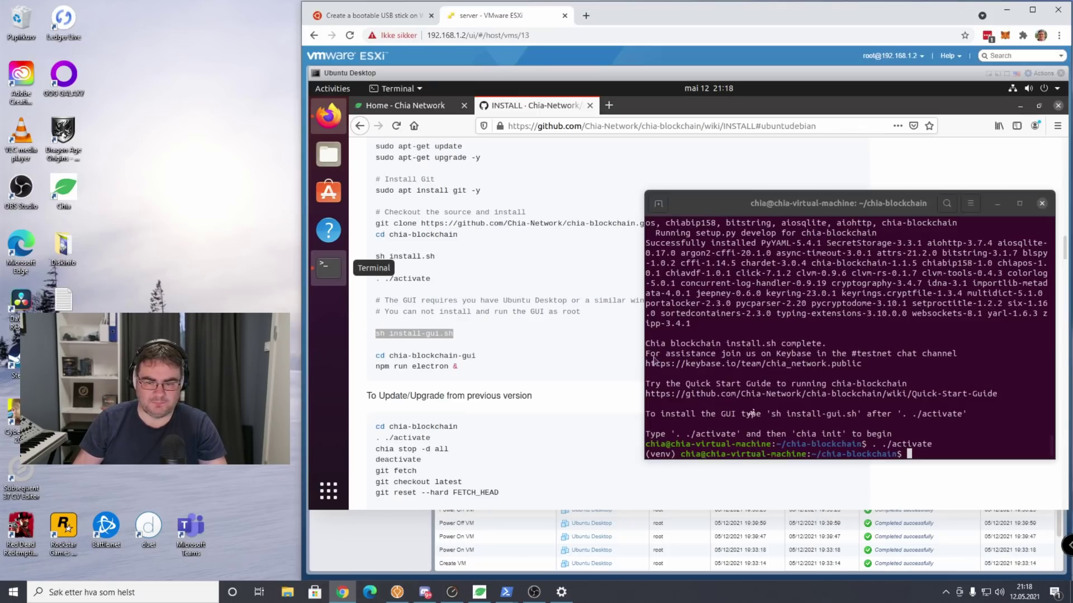
pyautogui.rightClick(960, 453)
pyautogui.click(1012, 385)
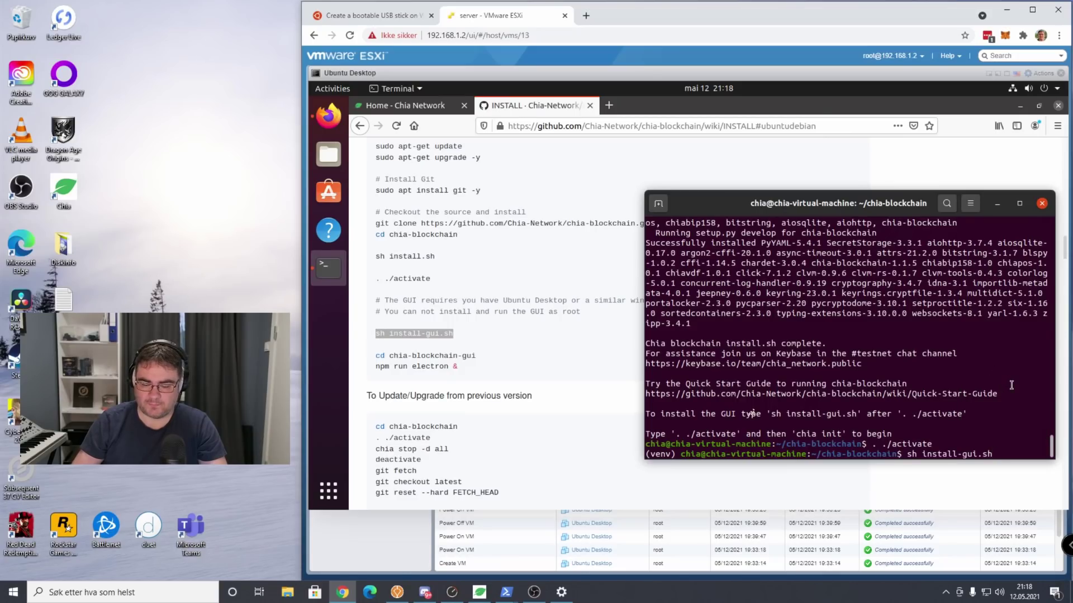
pyautogui.press('Return')
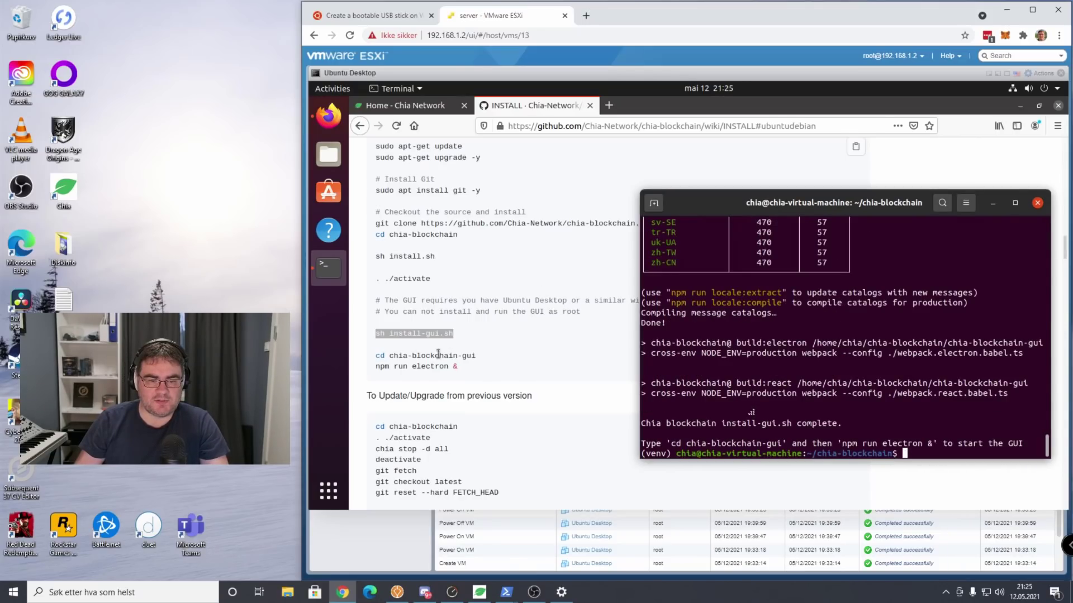
# Enter the GUI folder by running 'cd chia-blockchain-gui' copied from the wiki.
pyautogui.click(438, 354)
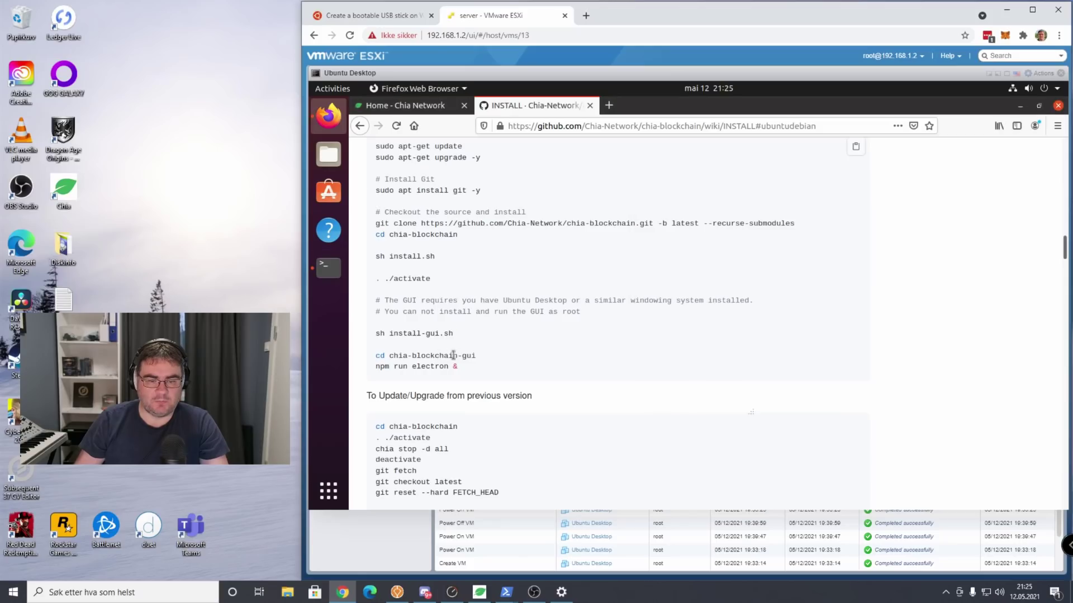
pyautogui.moveTo(488, 354); pyautogui.dragTo(378, 358)
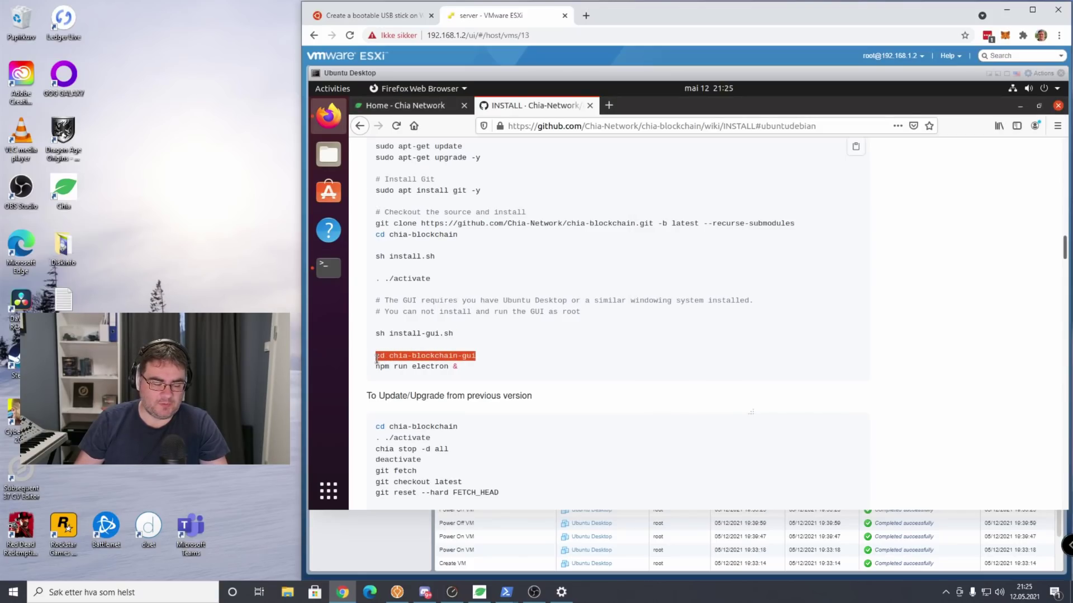
pyautogui.click(329, 268)
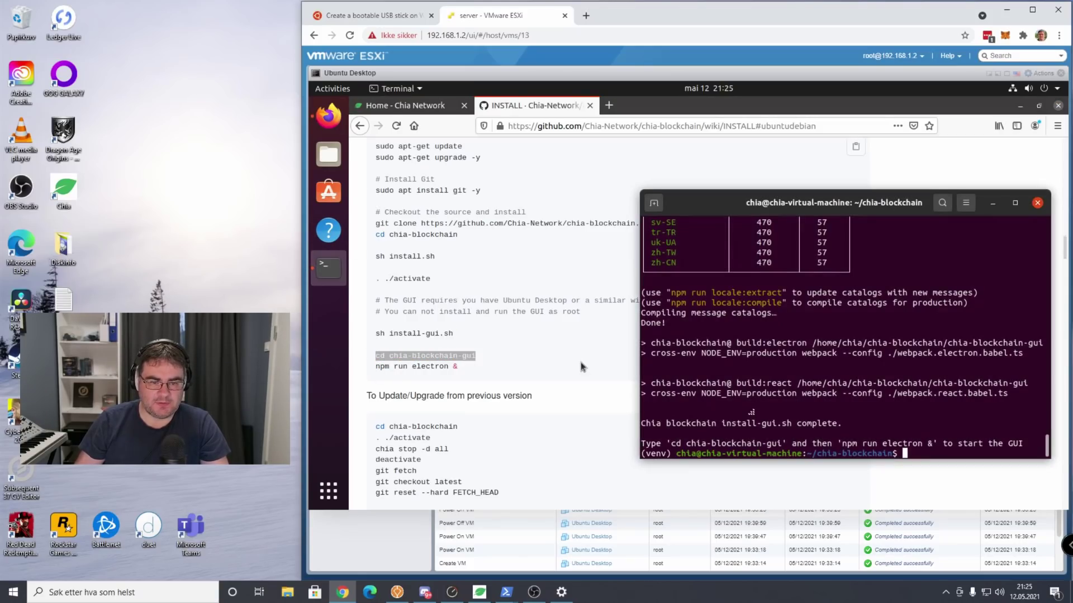
pyautogui.rightClick(919, 447)
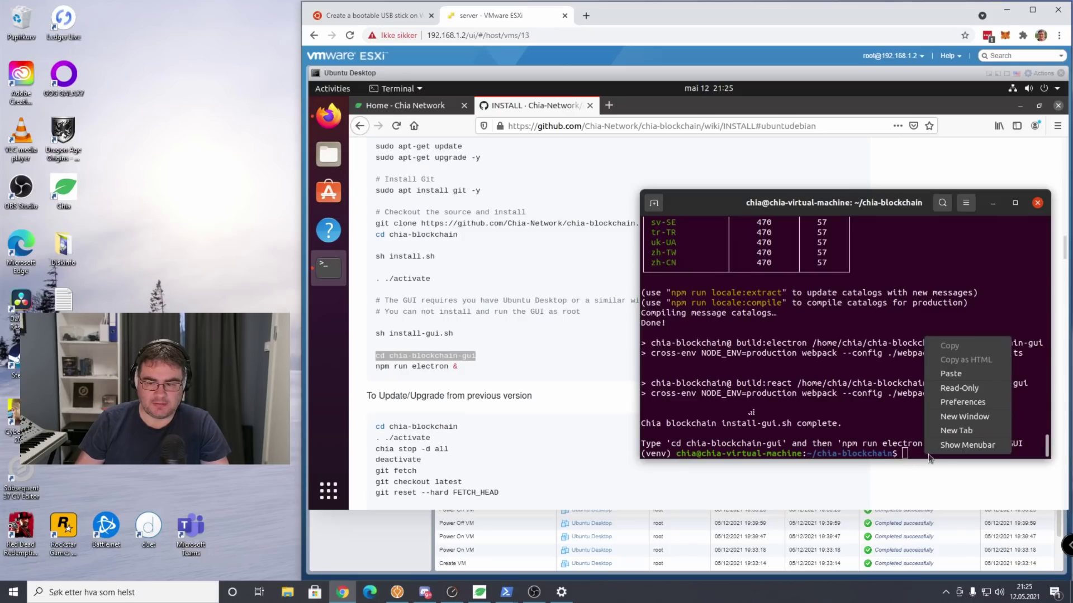
pyautogui.click(963, 381)
pyautogui.press('Return')
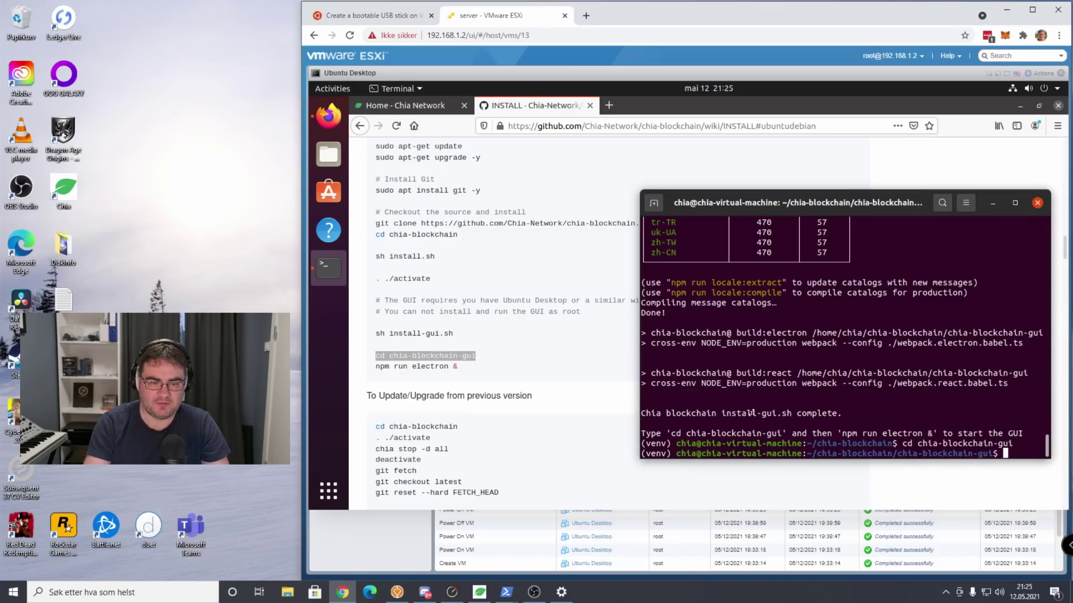
# Launch the Chia GUI by running 'npm run electron &' copied from the wiki.
pyautogui.click(467, 371)
pyautogui.moveTo(465, 368); pyautogui.dragTo(375, 367)
pyautogui.press('cmd+c')
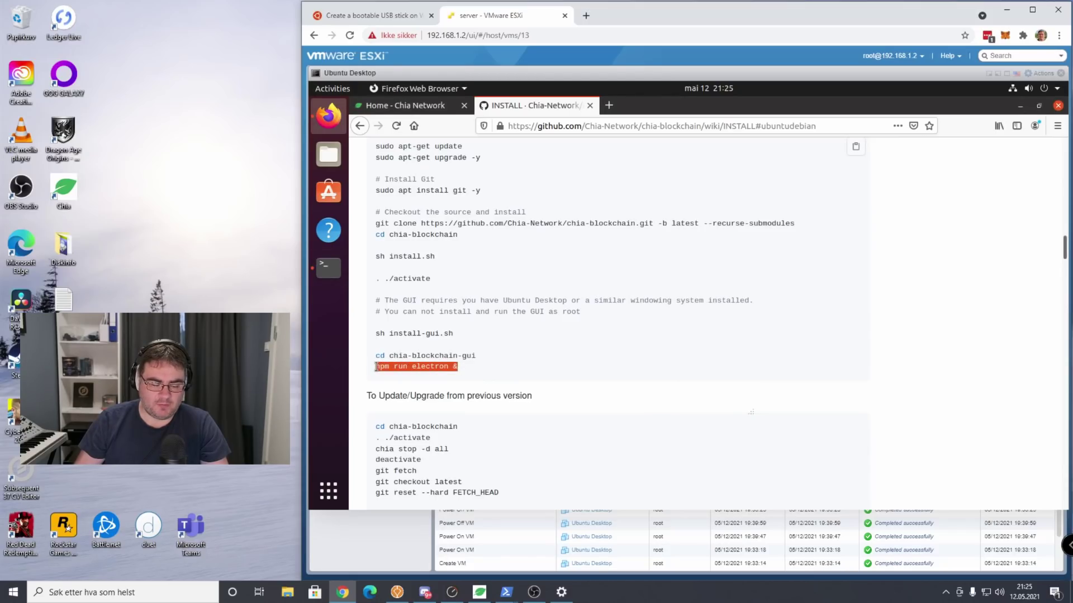
pyautogui.click(329, 268)
pyautogui.rightClick(934, 464)
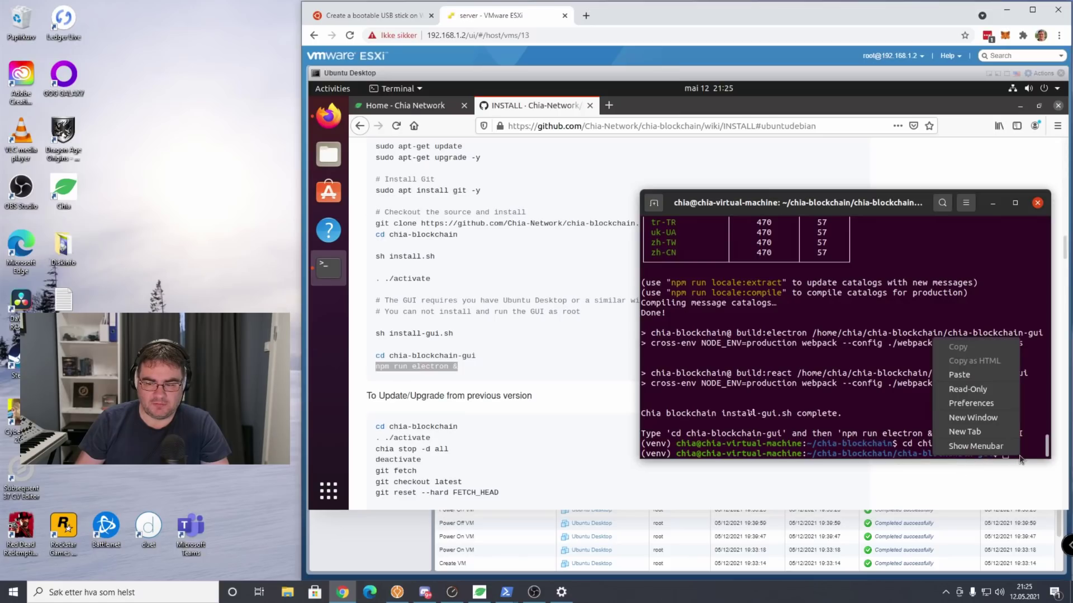
pyautogui.click(975, 374)
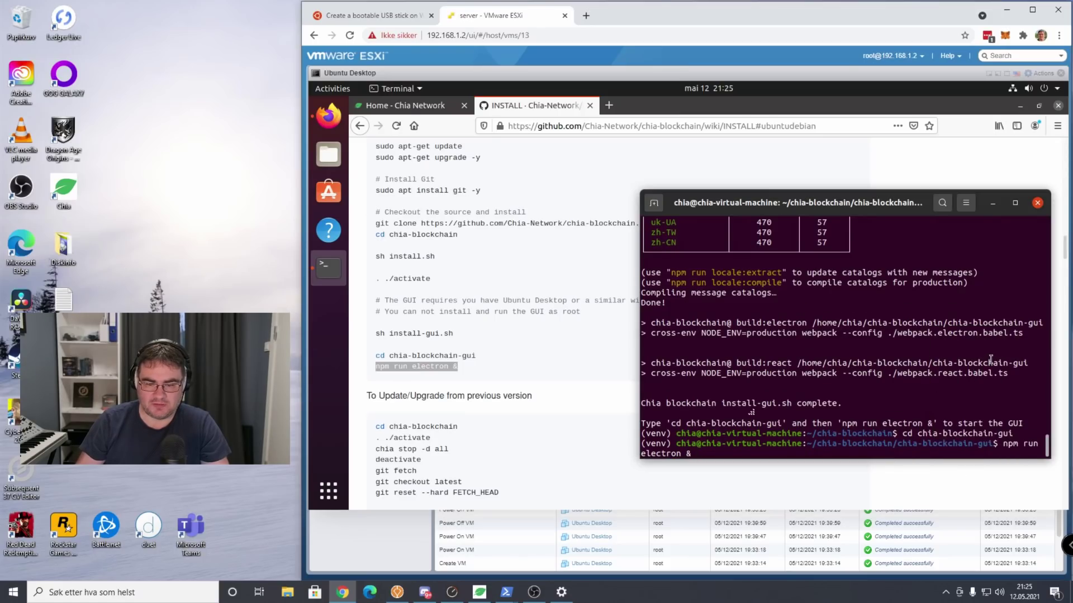
pyautogui.press('Return')
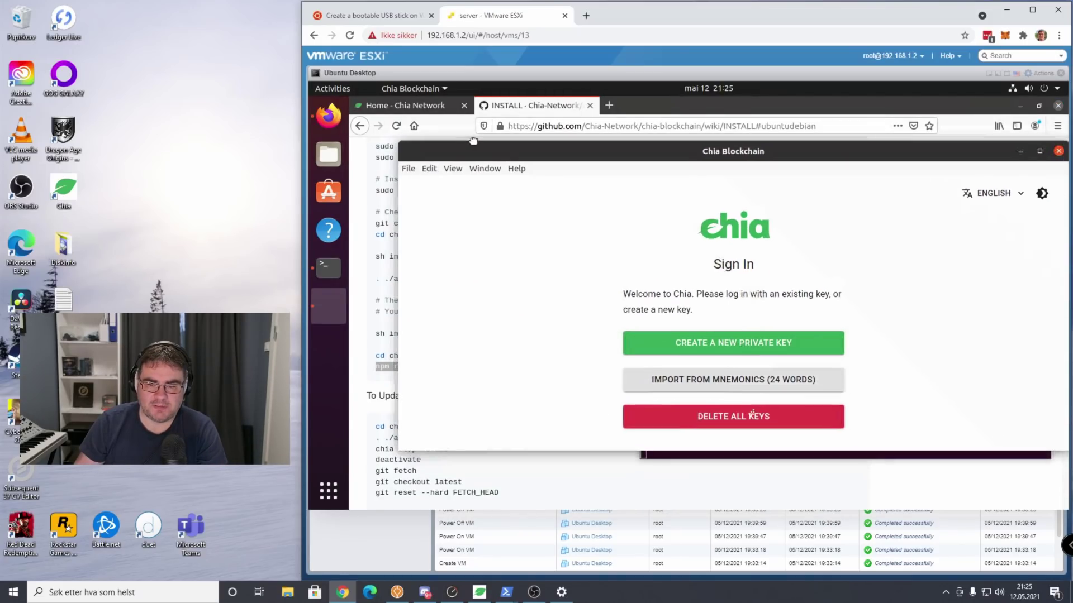
# Move and enlarge the Chia window, create a new private key, and continue past the 24 words.
pyautogui.moveTo(438, 124); pyautogui.dragTo(450, 93)
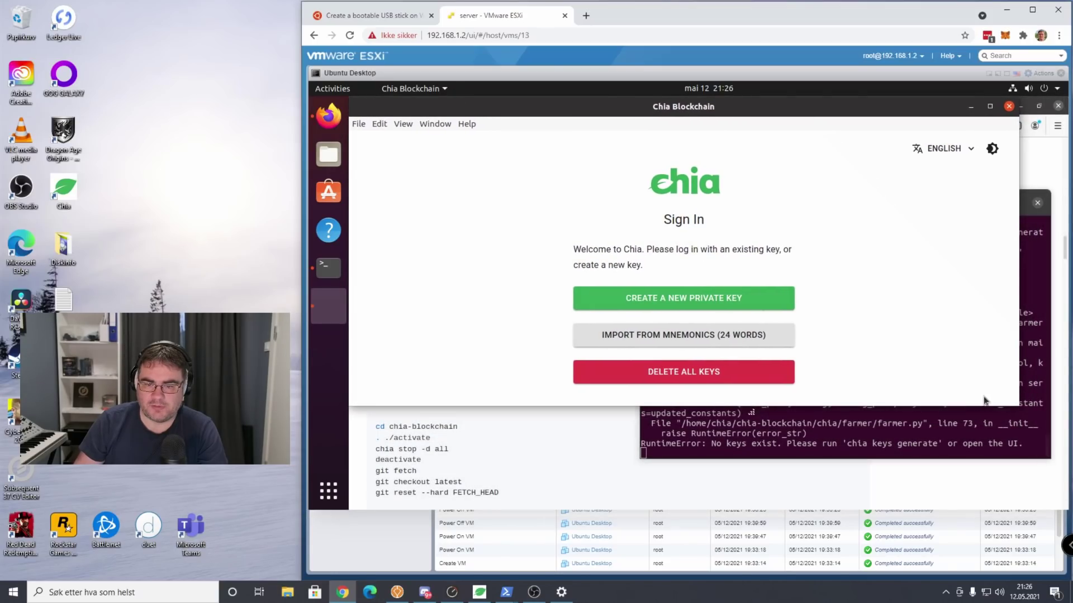
pyautogui.moveTo(1016, 404); pyautogui.dragTo(1053, 497)
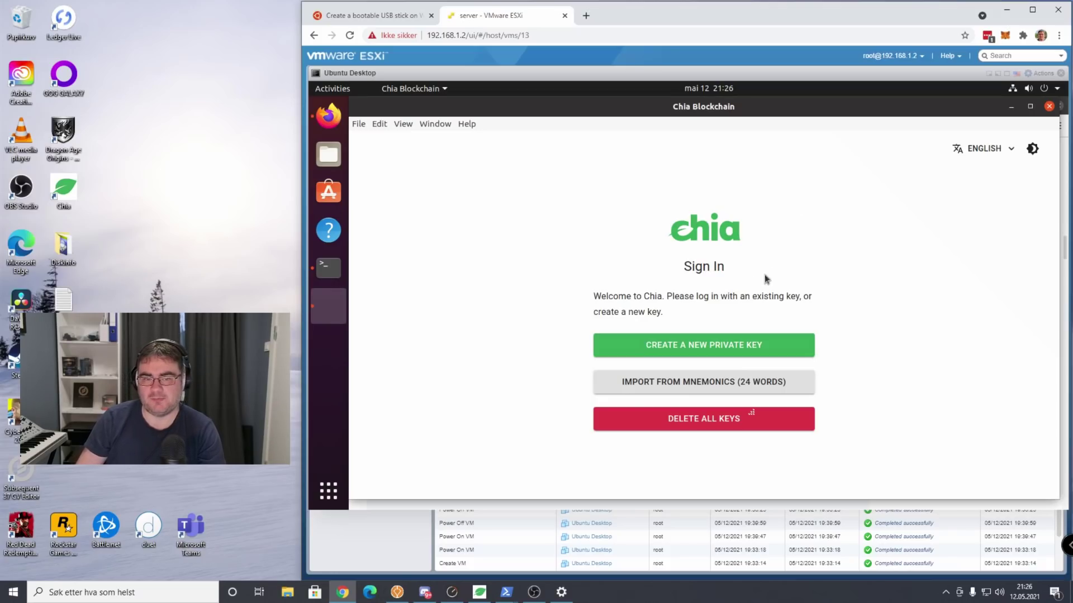
pyautogui.click(707, 349)
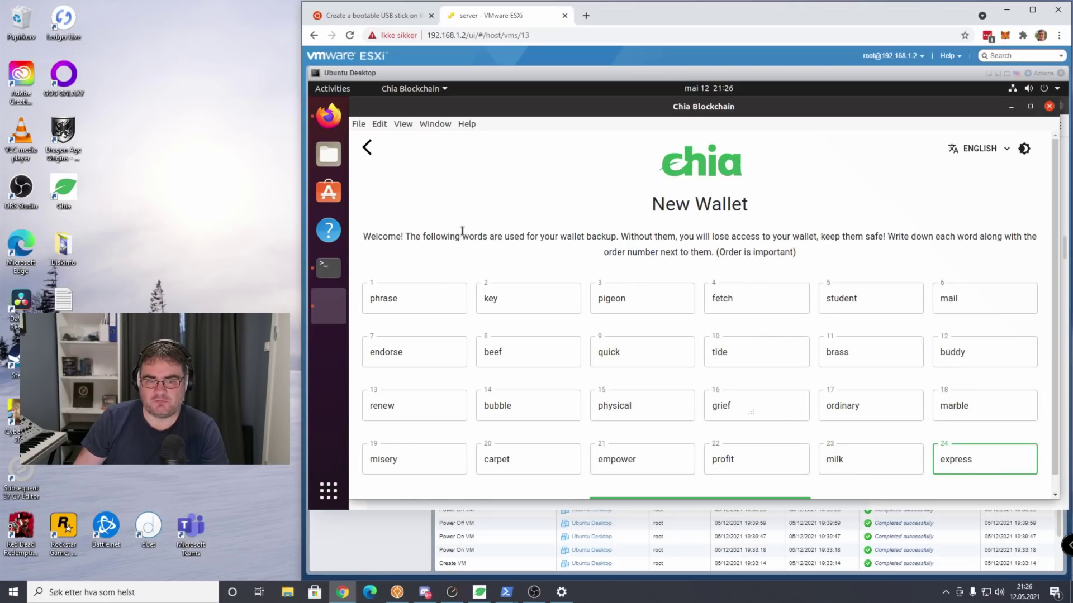
pyautogui.scroll(-1, 462, 231)
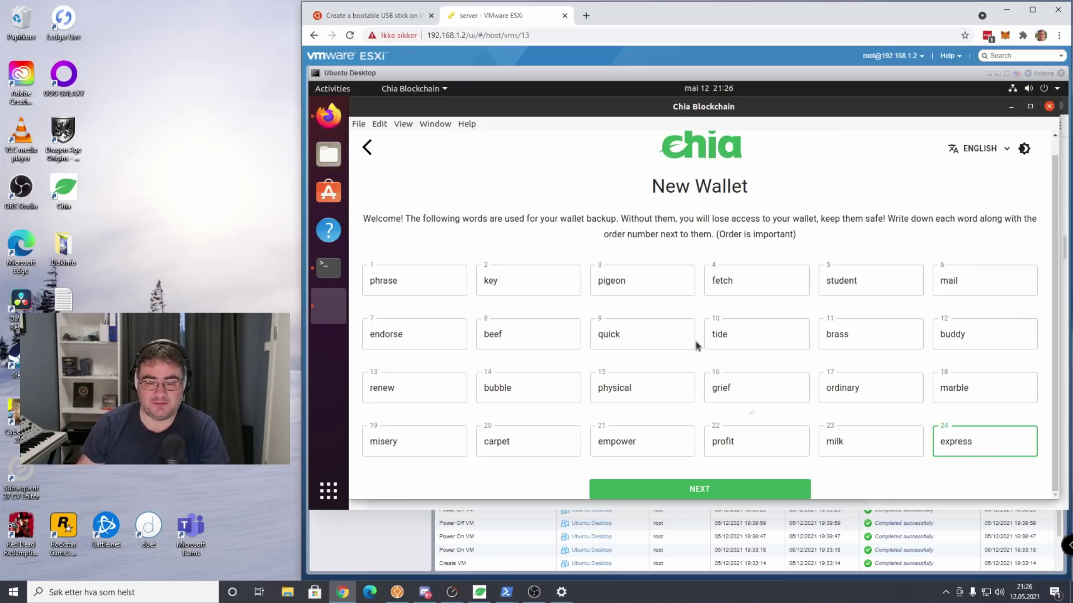
pyautogui.click(720, 483)
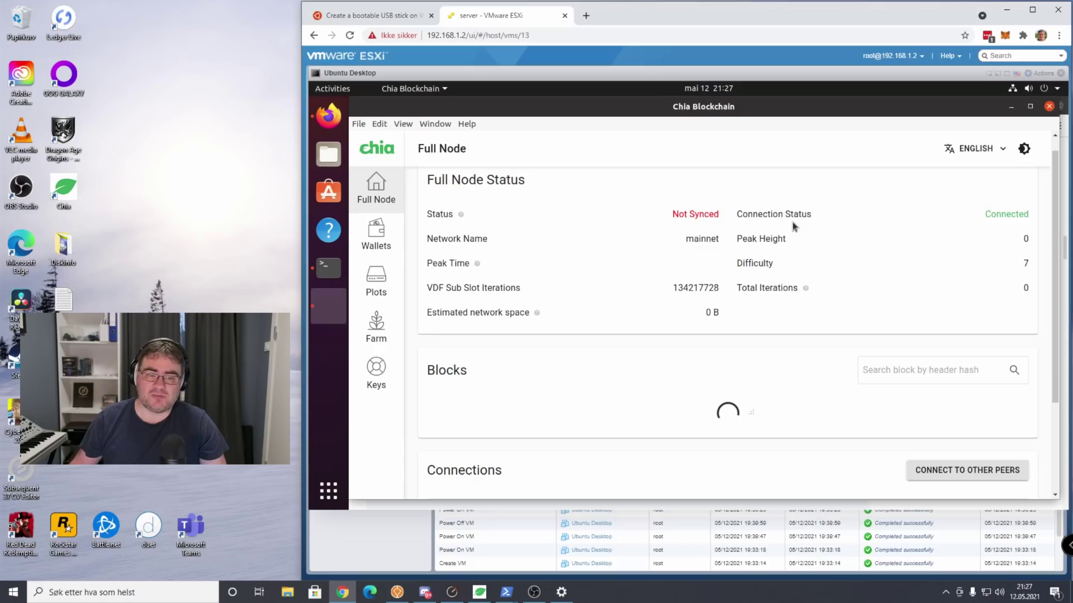
# Look through the Wallets, Plots and Farm pages, ending back on Plots.
pyautogui.click(394, 246)
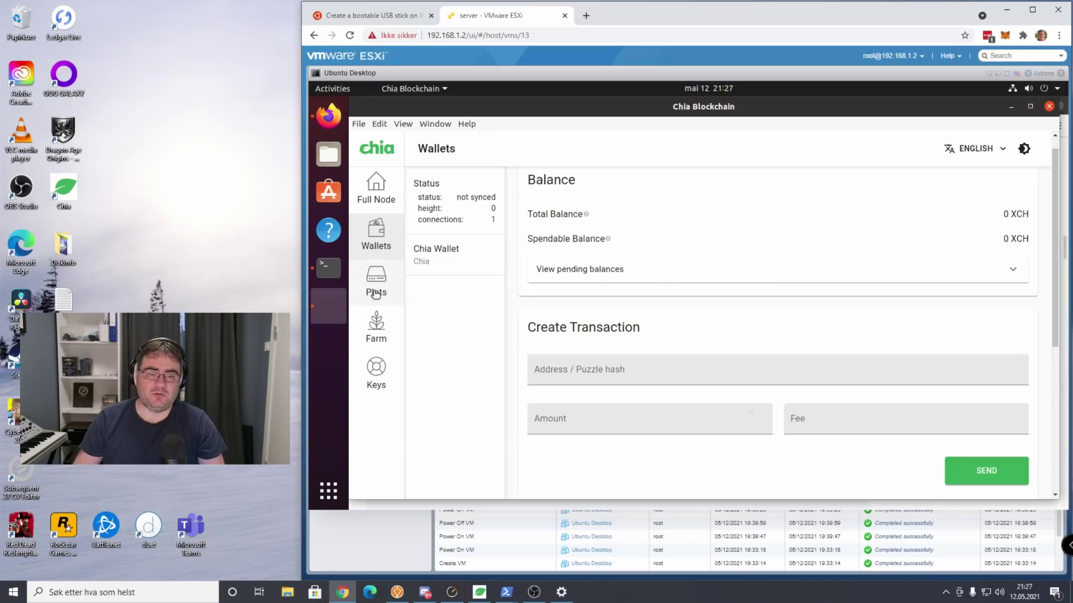
pyautogui.click(390, 301)
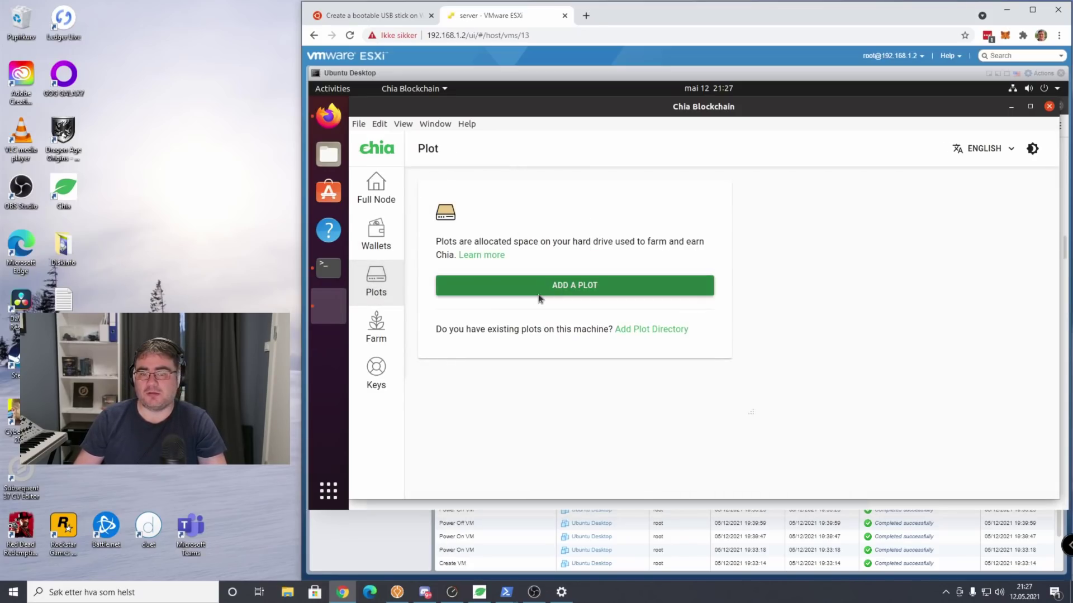
pyautogui.click(376, 328)
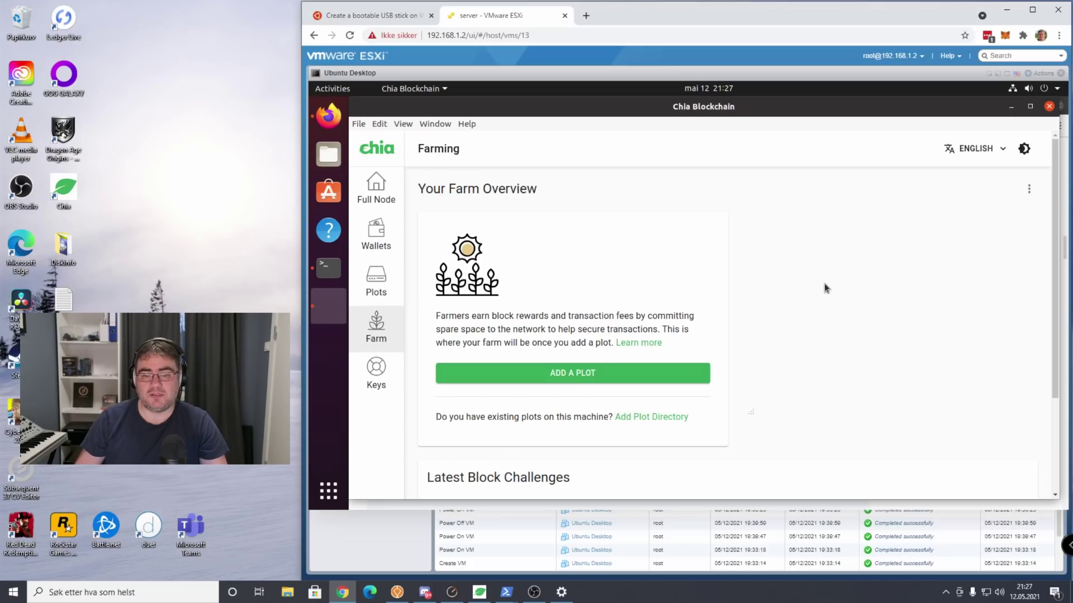
pyautogui.click(392, 293)
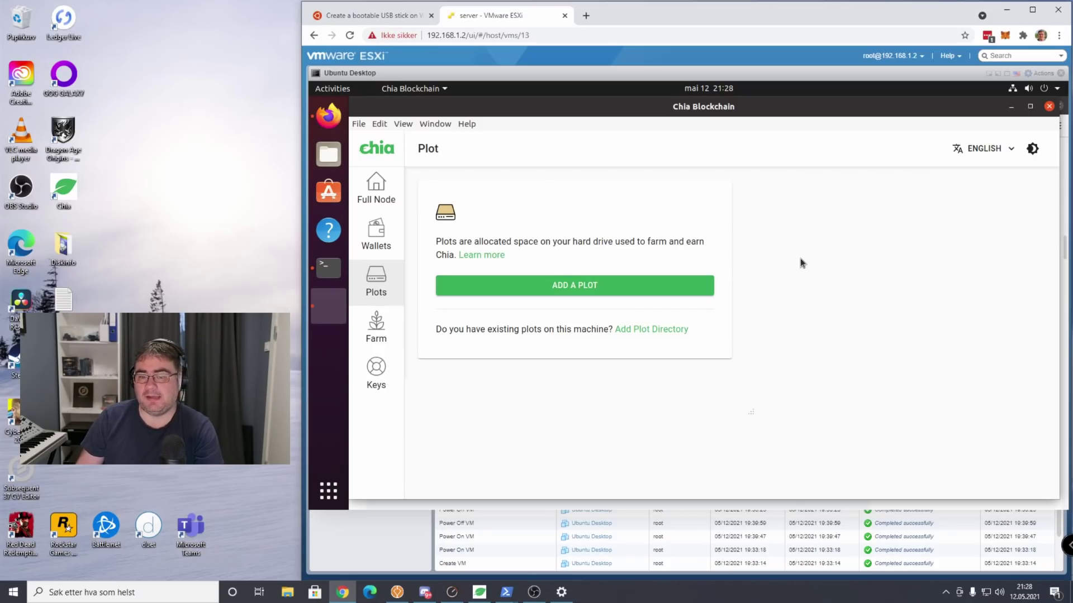
# Start adding a plot with the 101.4GiB (k=32) plot size.
pyautogui.click(592, 287)
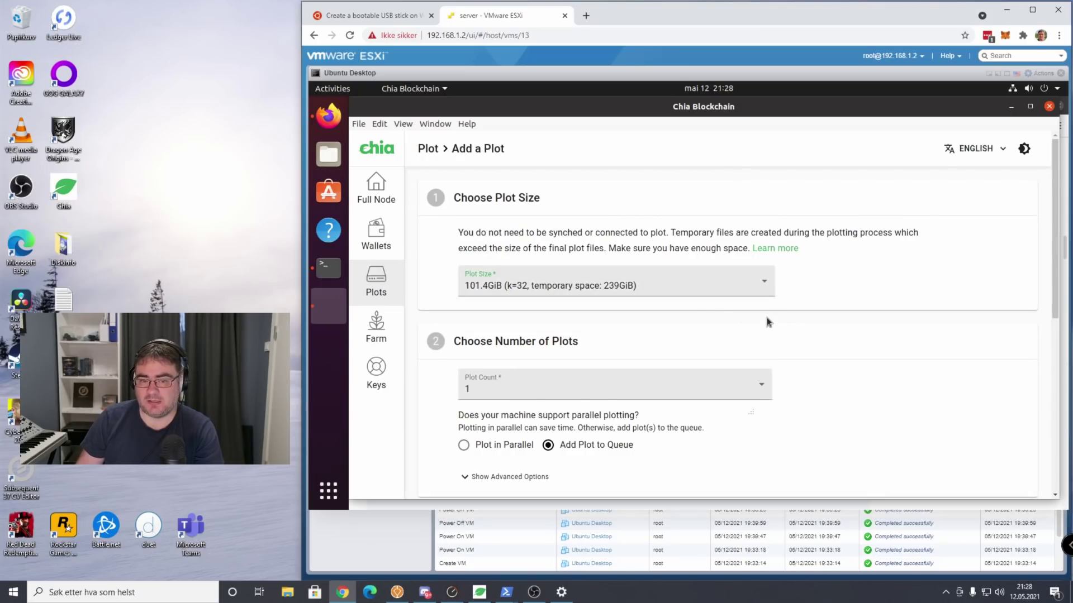
pyautogui.click(510, 288)
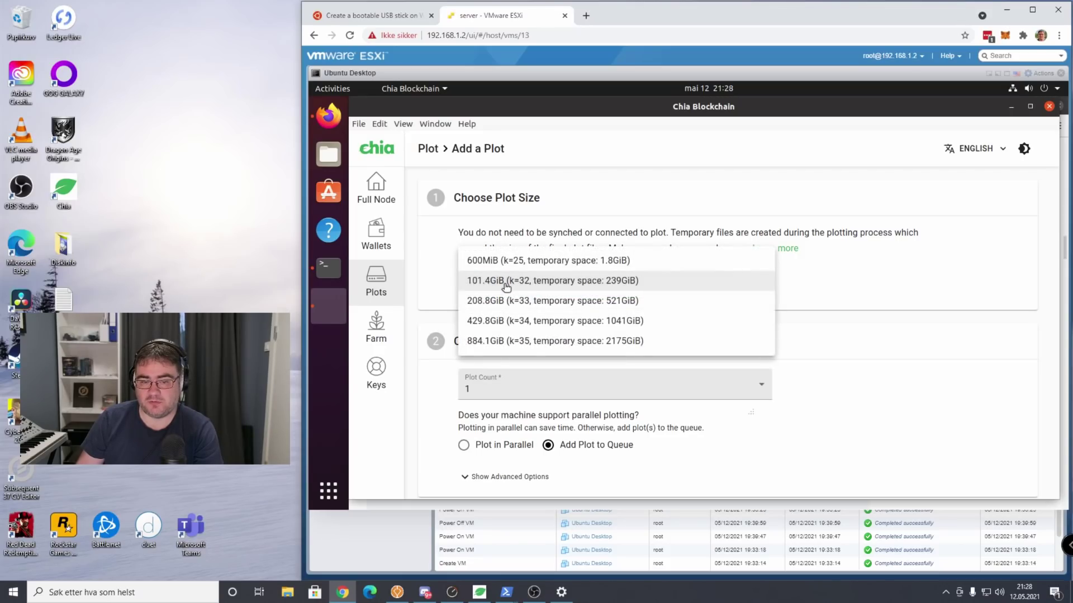
pyautogui.click(560, 287)
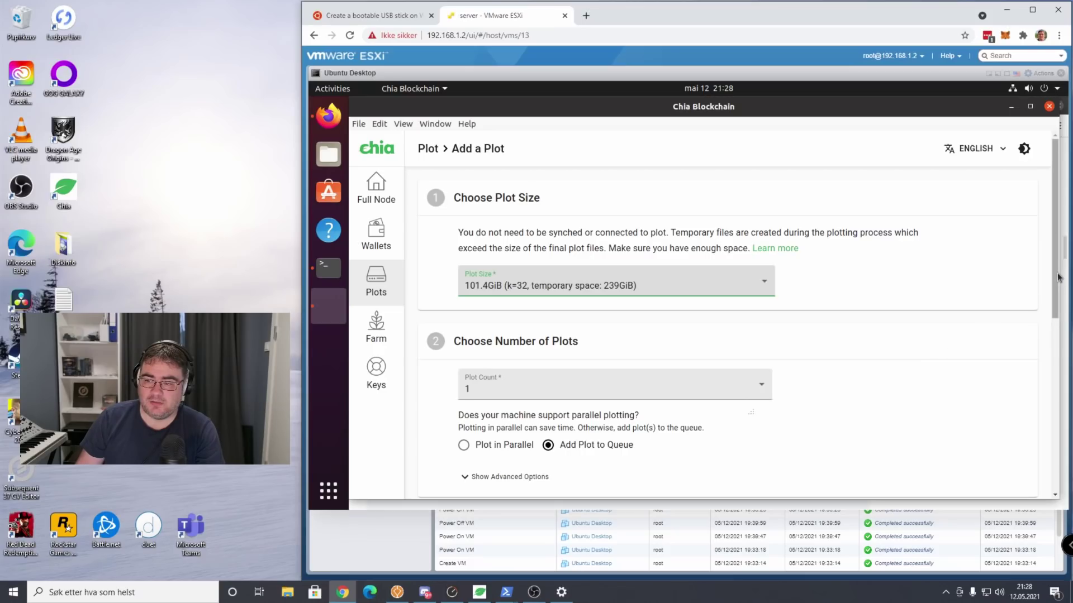
# Set the number of plots to 10.
pyautogui.scroll(-3, 1040, 339)
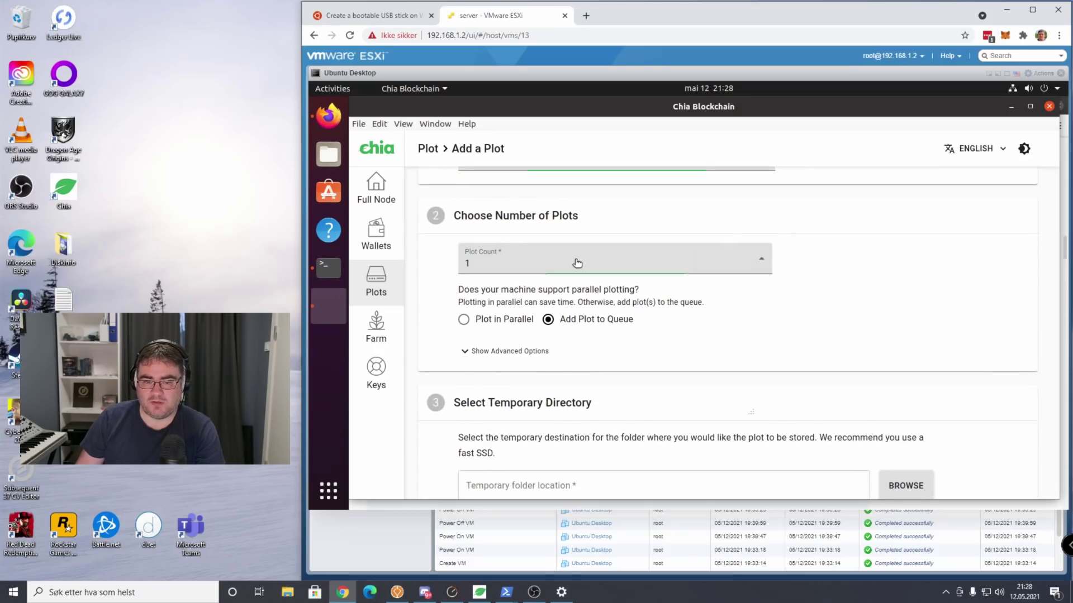
pyautogui.click(576, 267)
pyautogui.scroll(-2, 589, 306)
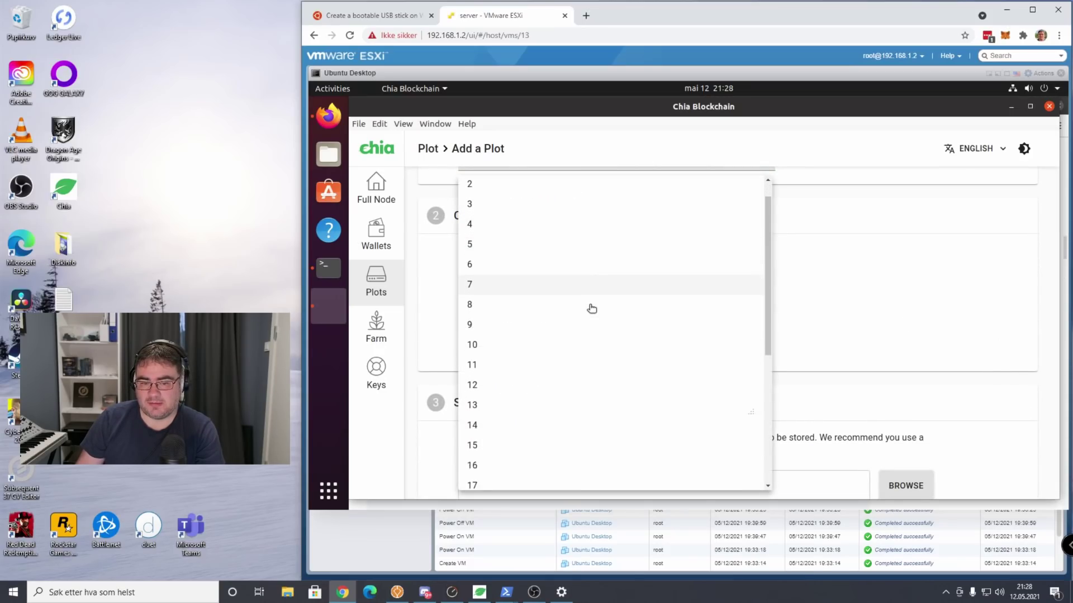
pyautogui.click(537, 310)
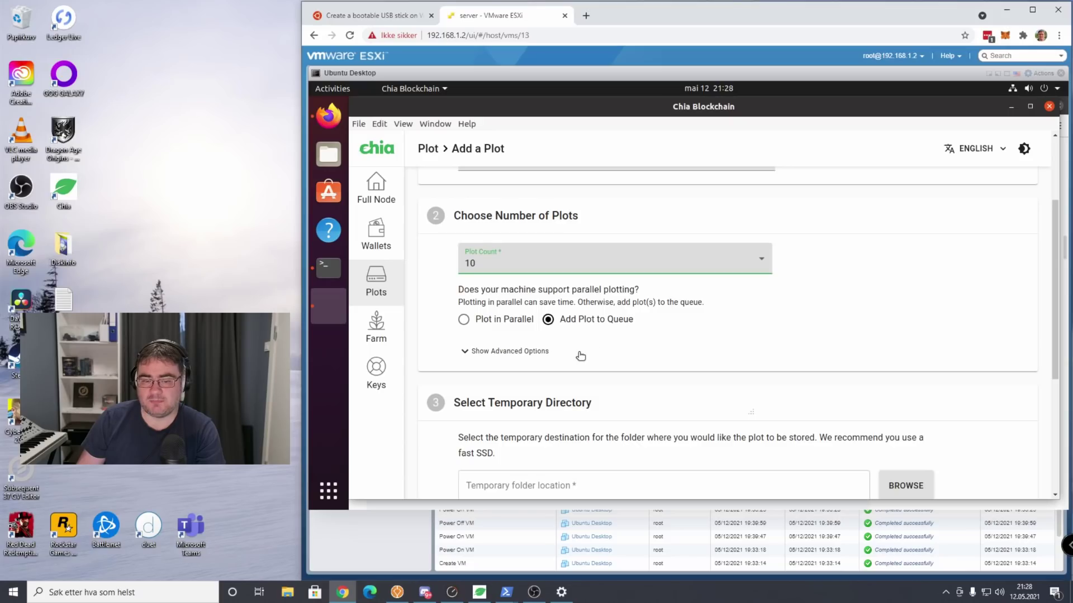
# Toggle the advanced plotting options and bring Select Temporary Directory into view.
pyautogui.scroll(-2, 463, 265)
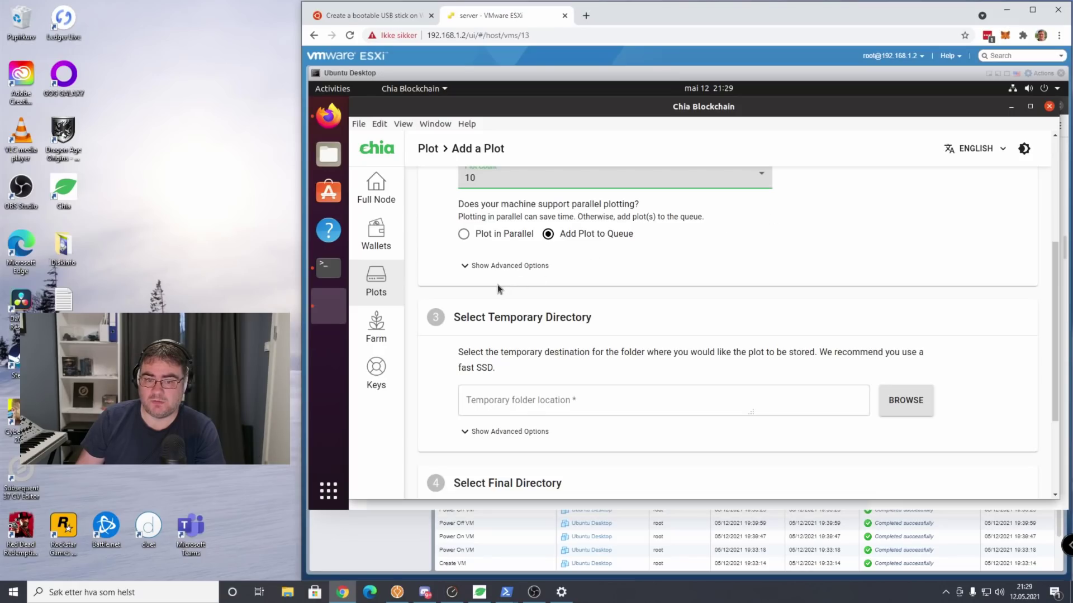
pyautogui.click(486, 266)
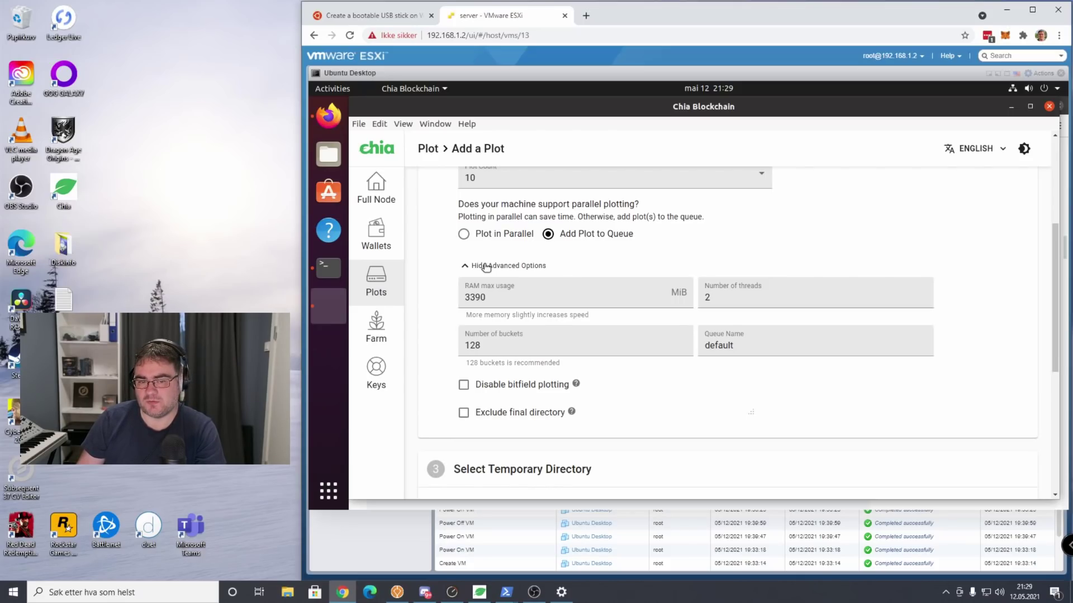
pyautogui.click(486, 266)
pyautogui.click(484, 267)
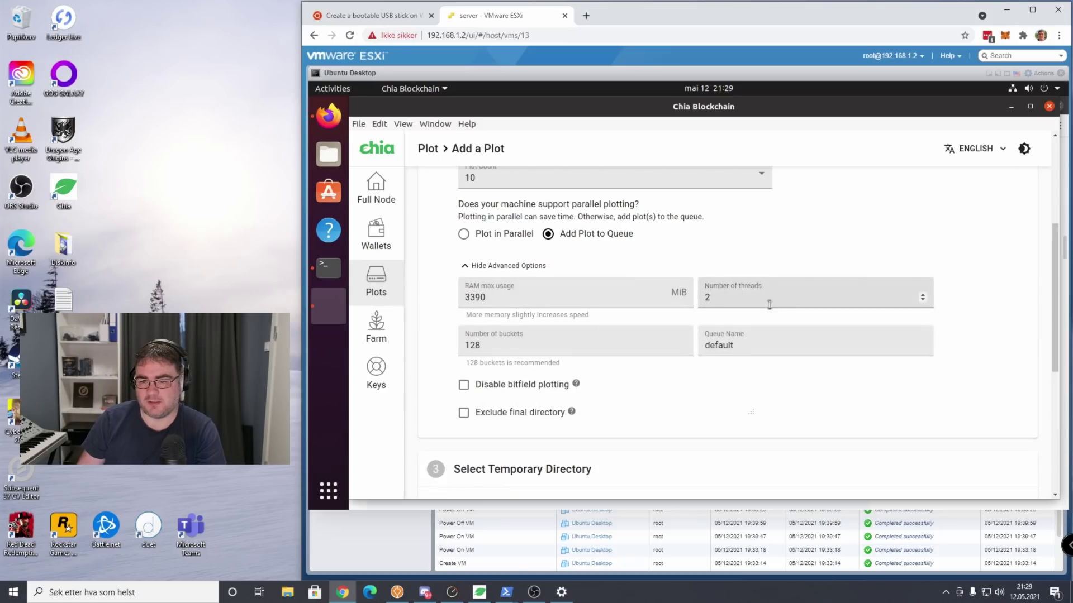
pyautogui.click(483, 269)
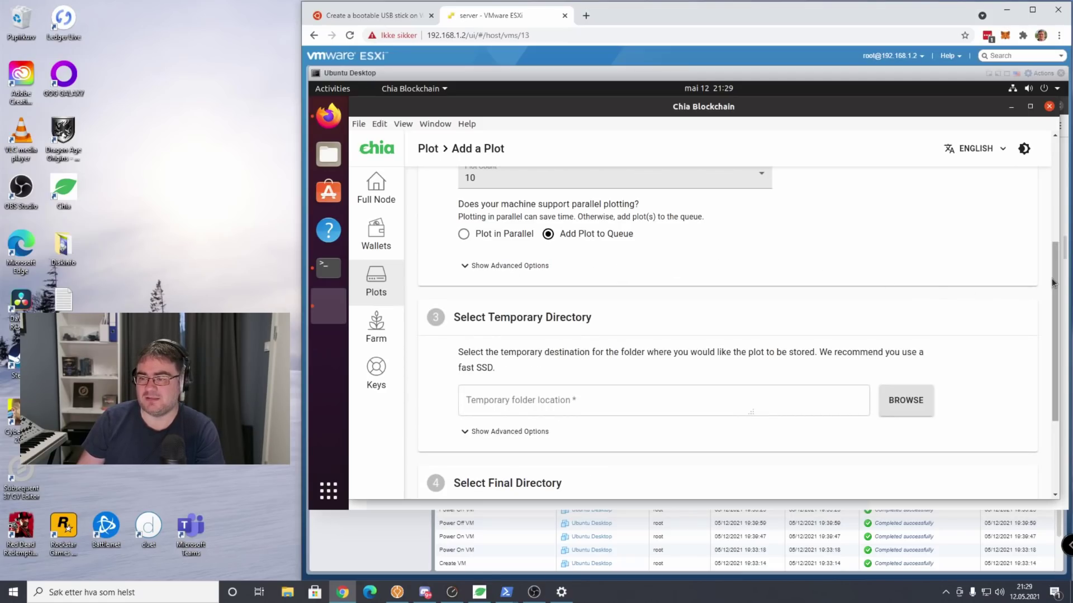
pyautogui.moveTo(1056, 281); pyautogui.dragTo(1034, 352)
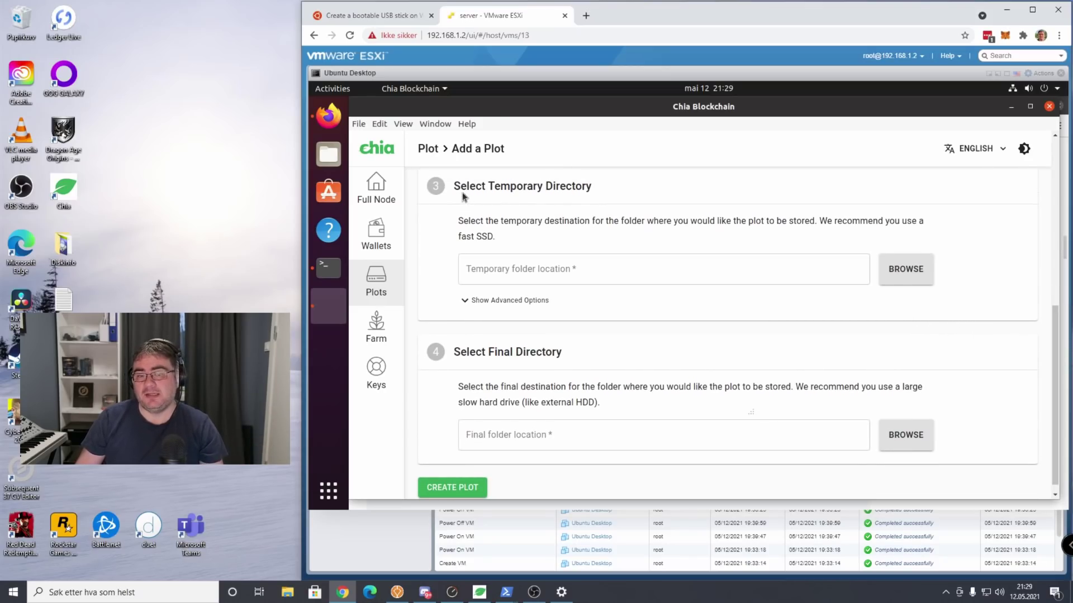
pyautogui.moveTo(460, 187); pyautogui.dragTo(598, 199)
pyautogui.click(628, 185)
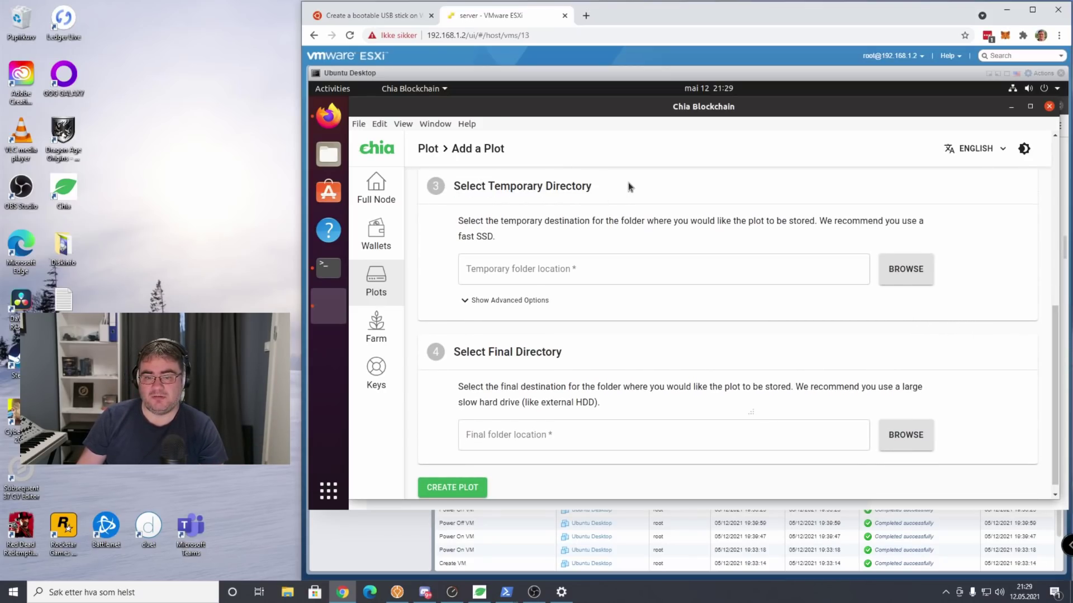
# Browse for the temporary directory and navigate to /home/chia.
pyautogui.click(918, 276)
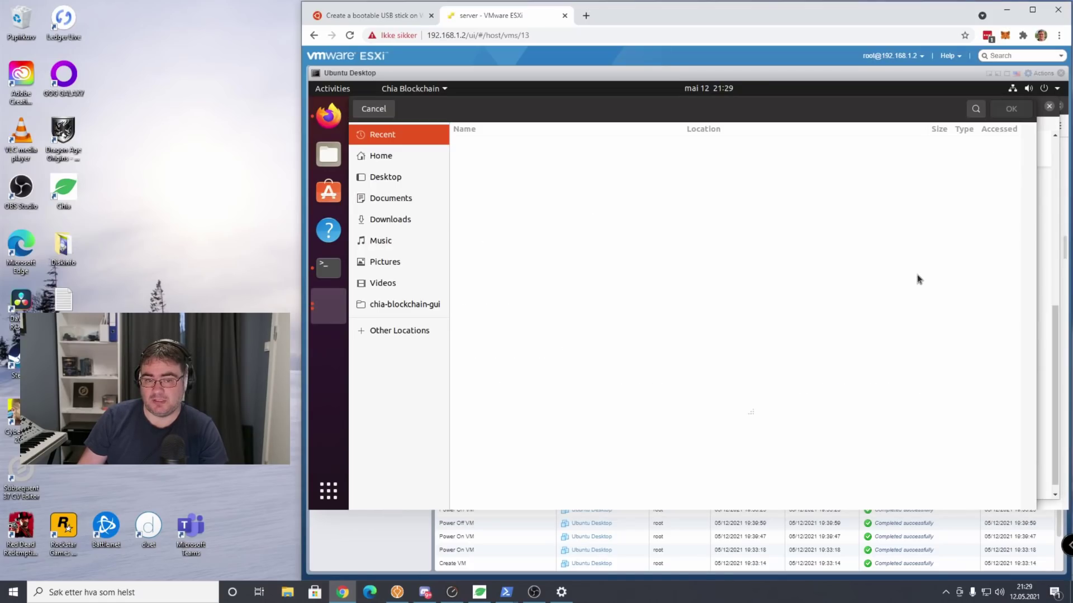
pyautogui.click(399, 330)
pyautogui.click(473, 147)
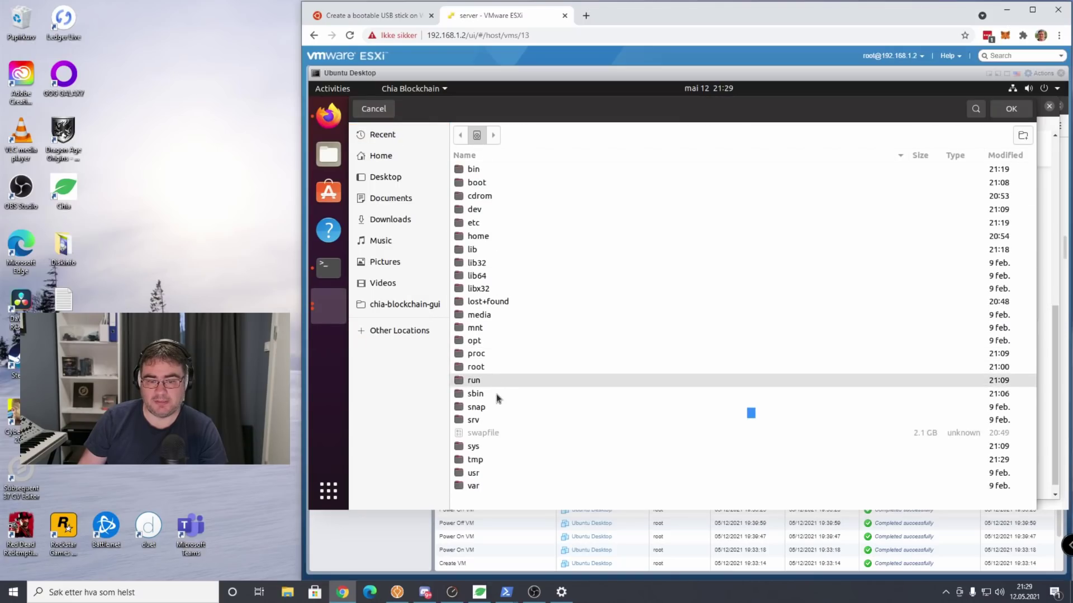
pyautogui.click(484, 236)
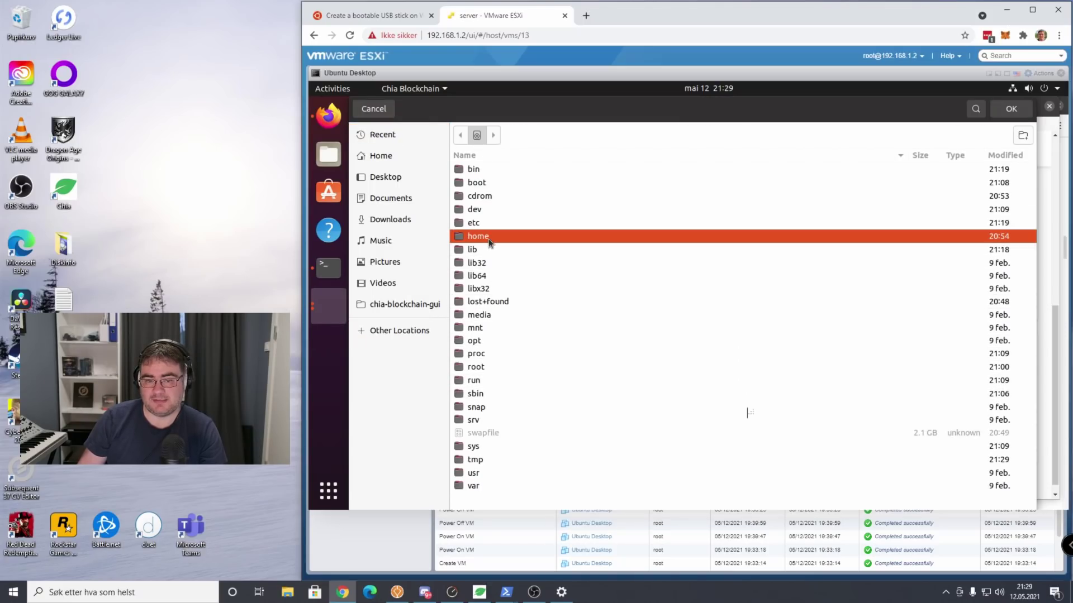
pyautogui.doubleClick(488, 238)
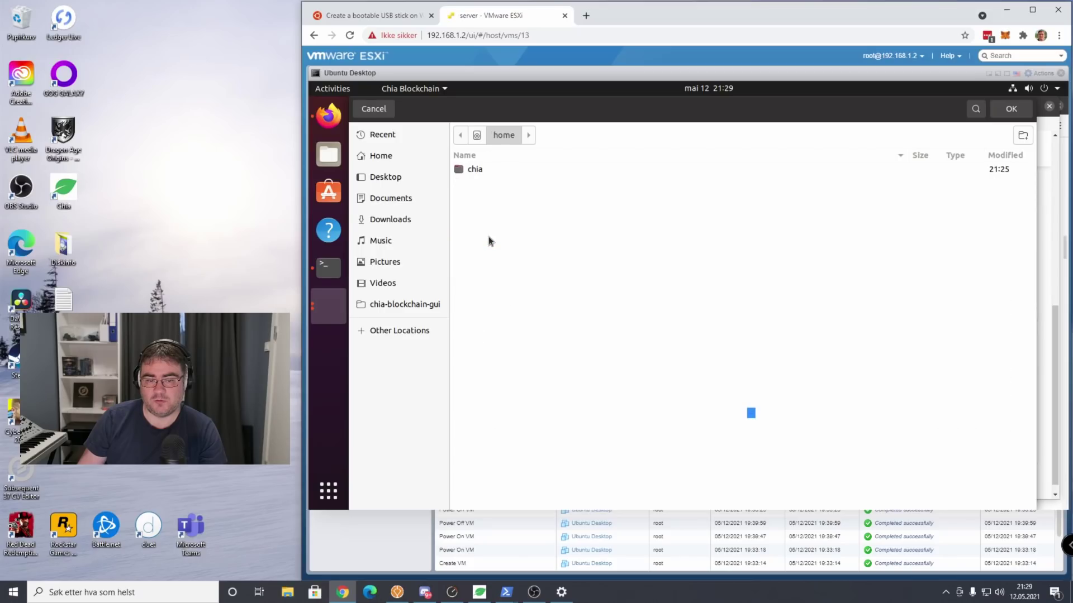
pyautogui.doubleClick(488, 166)
# Create a new ChiaTemp folder there and confirm it as the temporary directory.
pyautogui.click(1023, 135)
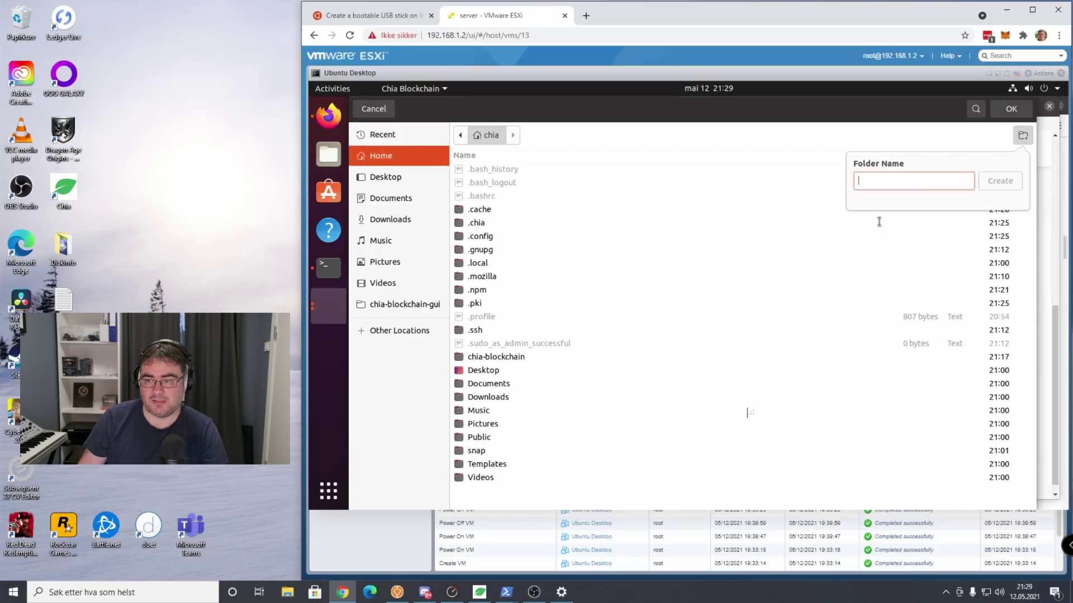
pyautogui.write('ChiaTemp')
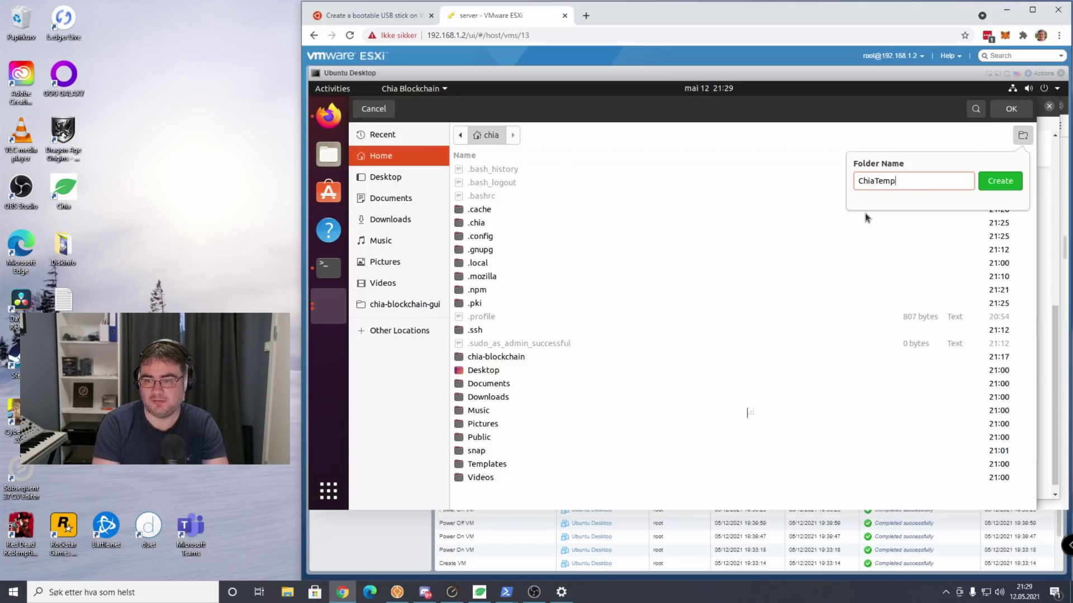
pyautogui.click(993, 180)
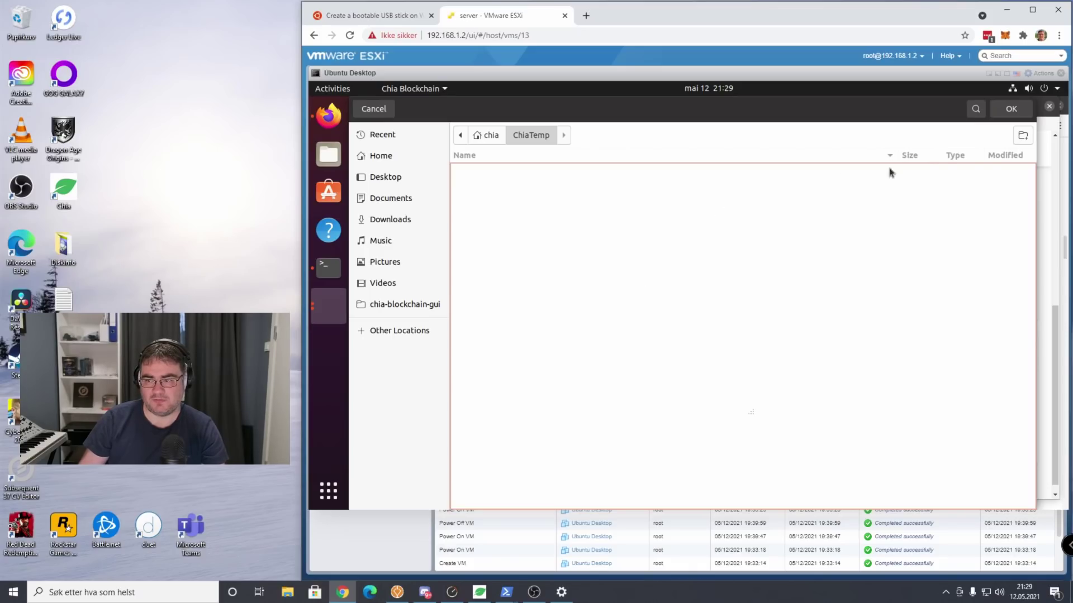
pyautogui.click(1021, 111)
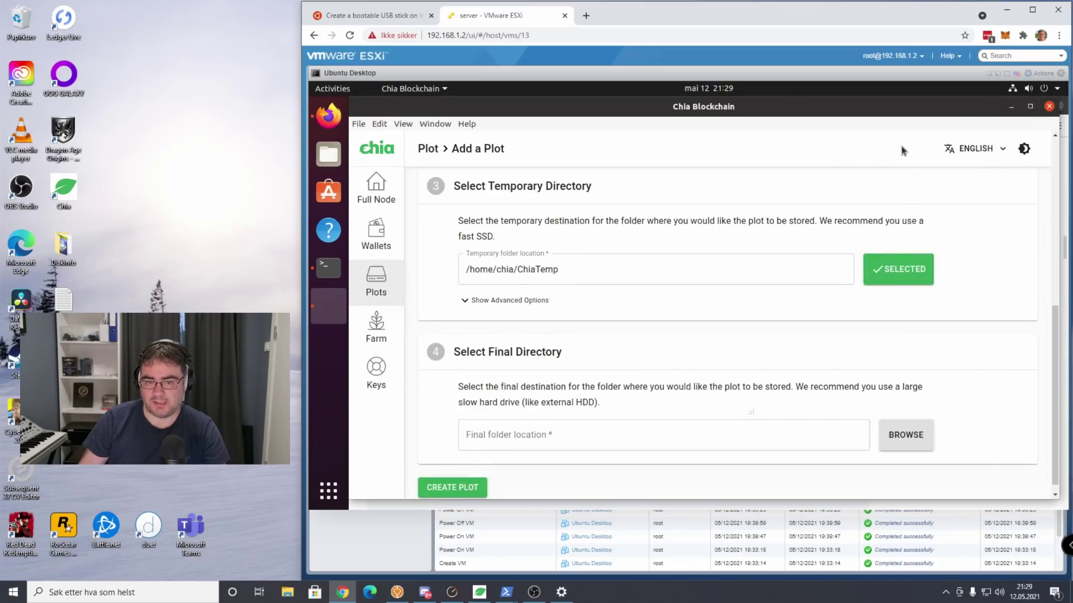
# Browse for the final directory and navigate to /home/chia.
pyautogui.click(918, 433)
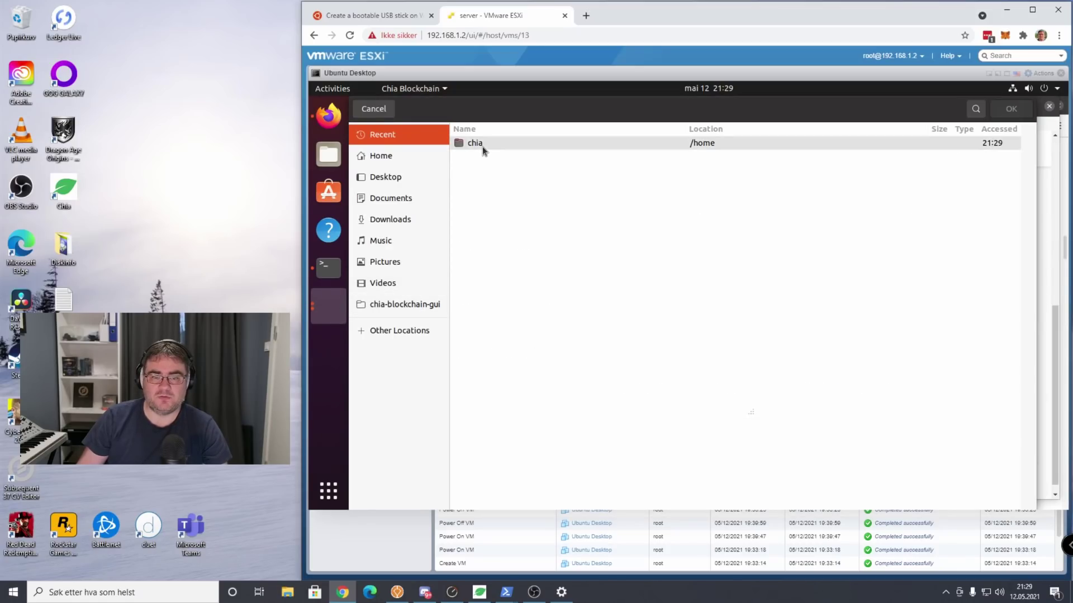
pyautogui.doubleClick(481, 147)
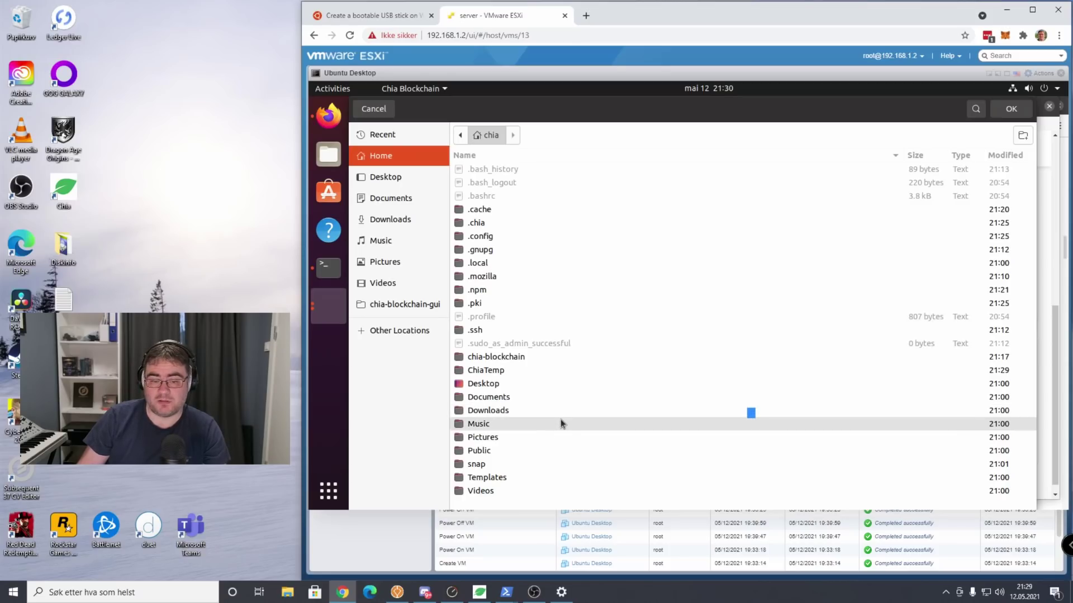
pyautogui.click(398, 330)
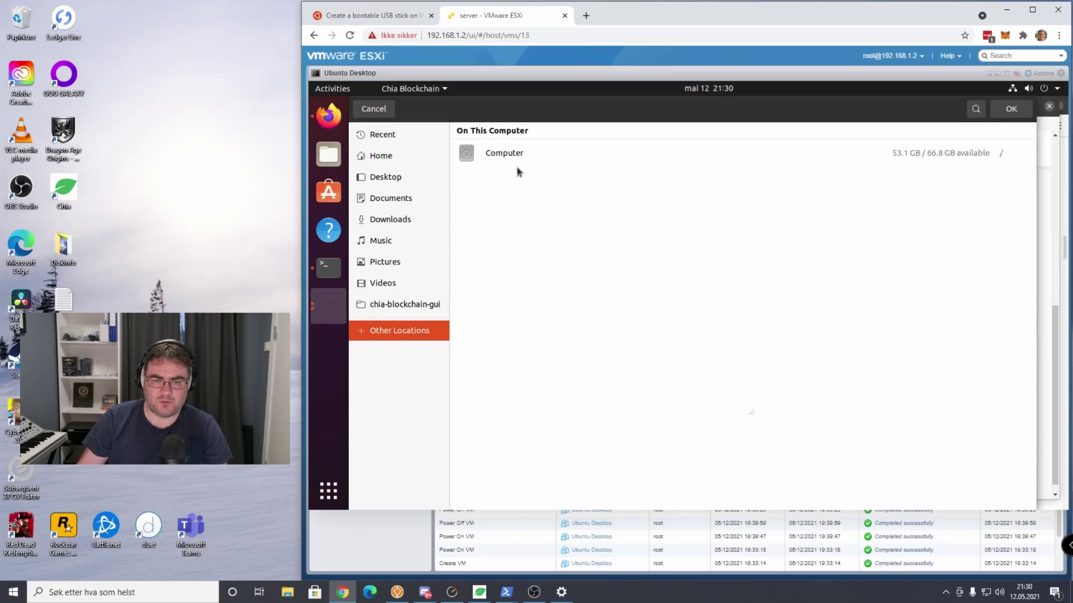
pyautogui.click(508, 153)
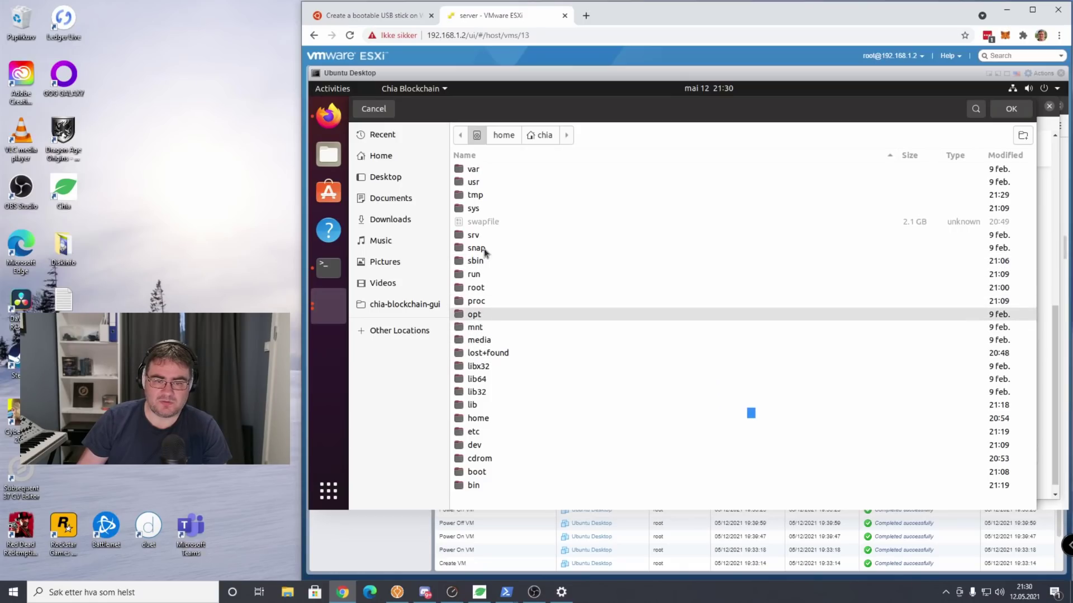
pyautogui.doubleClick(488, 418)
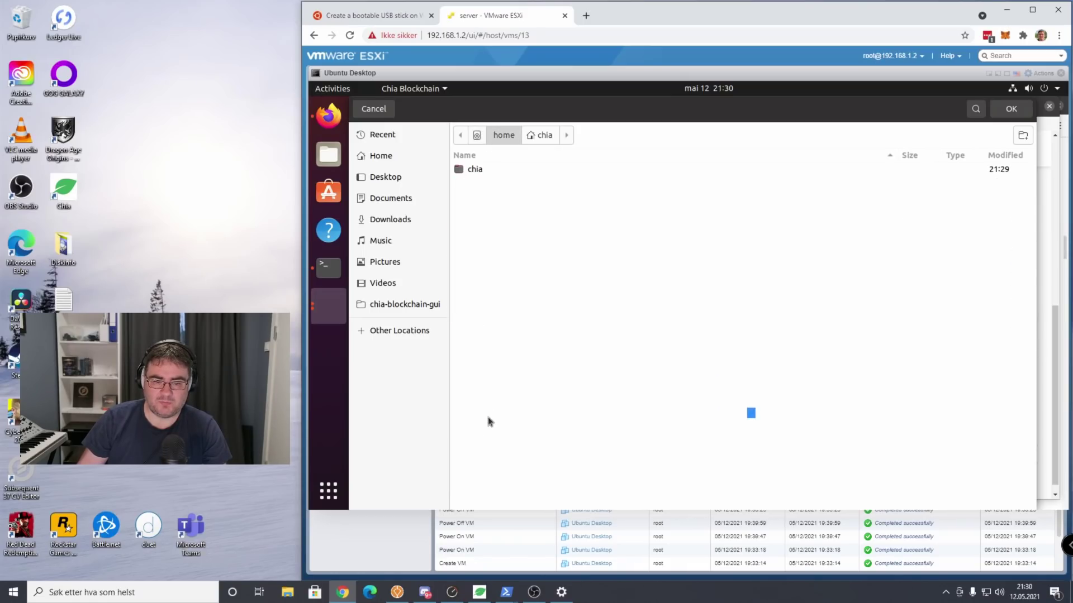
pyautogui.doubleClick(501, 169)
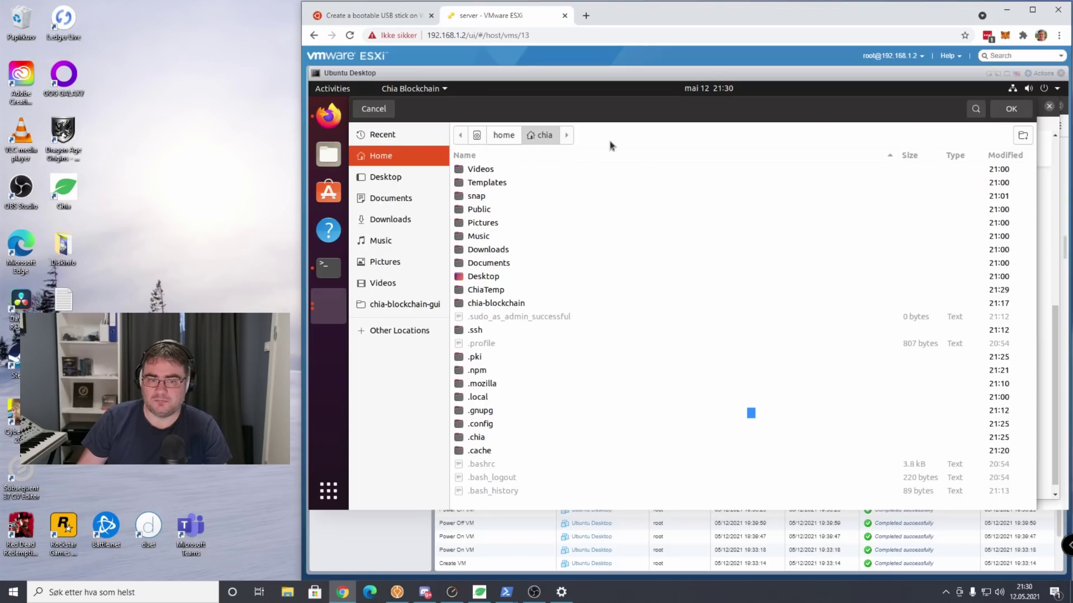
# Create a new ChiaPlot folder there and confirm it as the final directory.
pyautogui.click(1023, 135)
pyautogui.write('ChiaPlot')
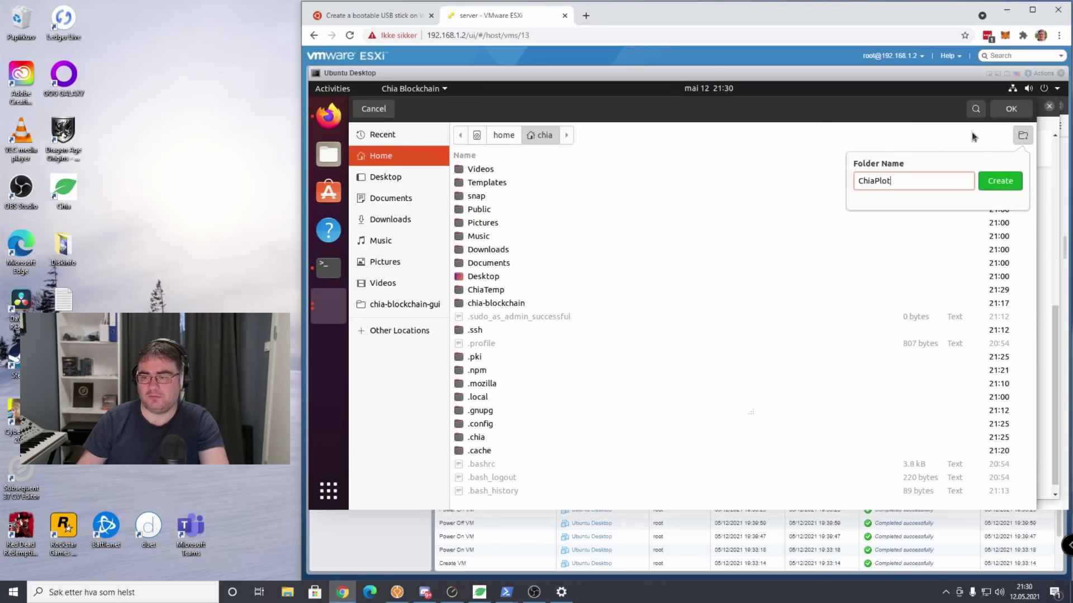
pyautogui.press('Return')
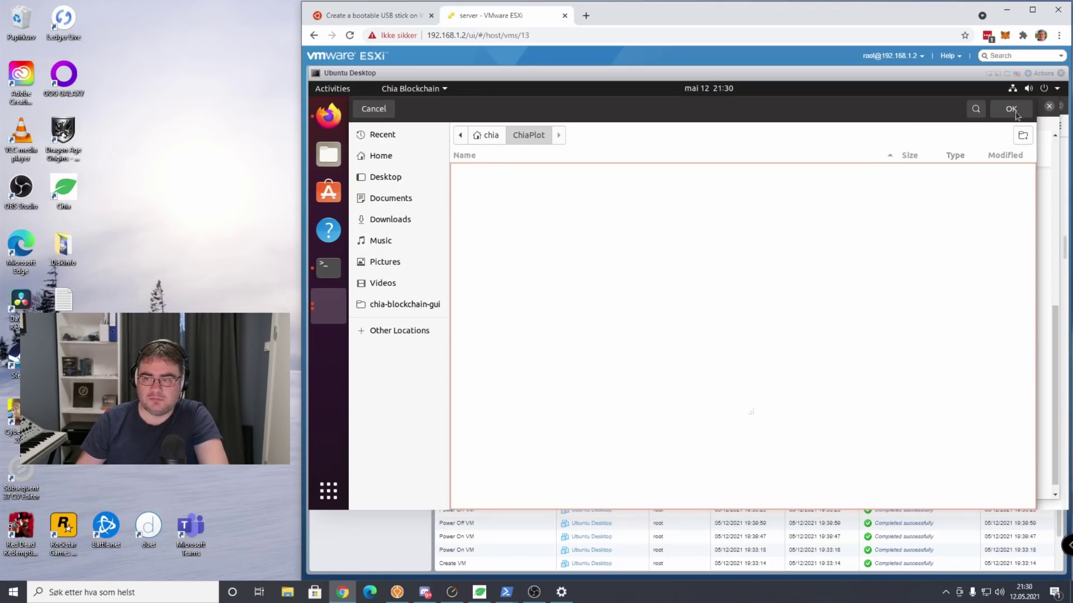
pyautogui.click(1012, 109)
pyautogui.scroll(-1, 727, 363)
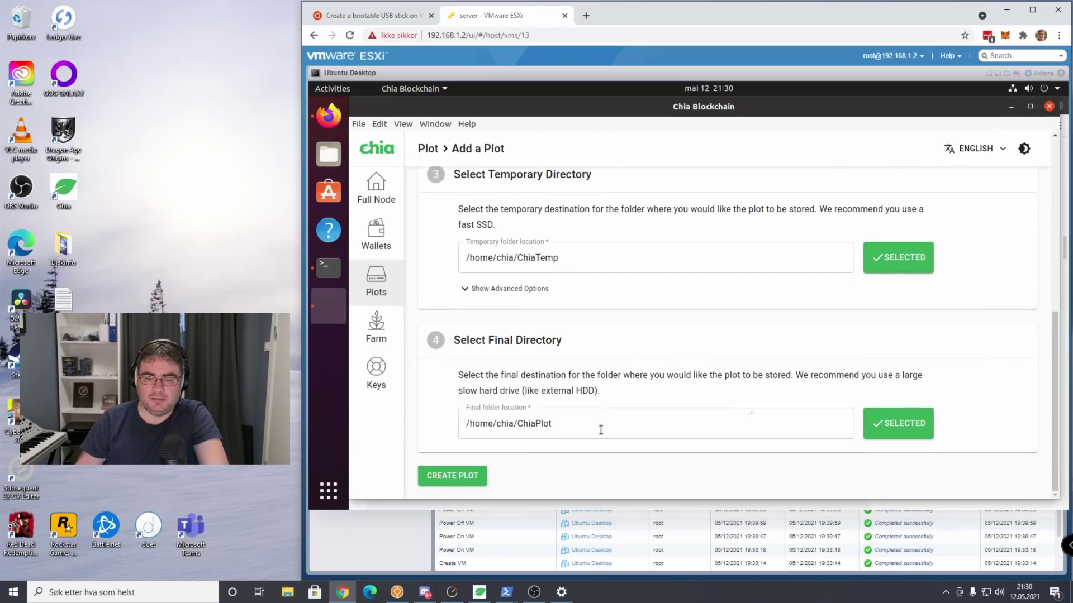
# Start the queue so the first k32 plot begins plotting, and glance at its progress log.
pyautogui.click(453, 476)
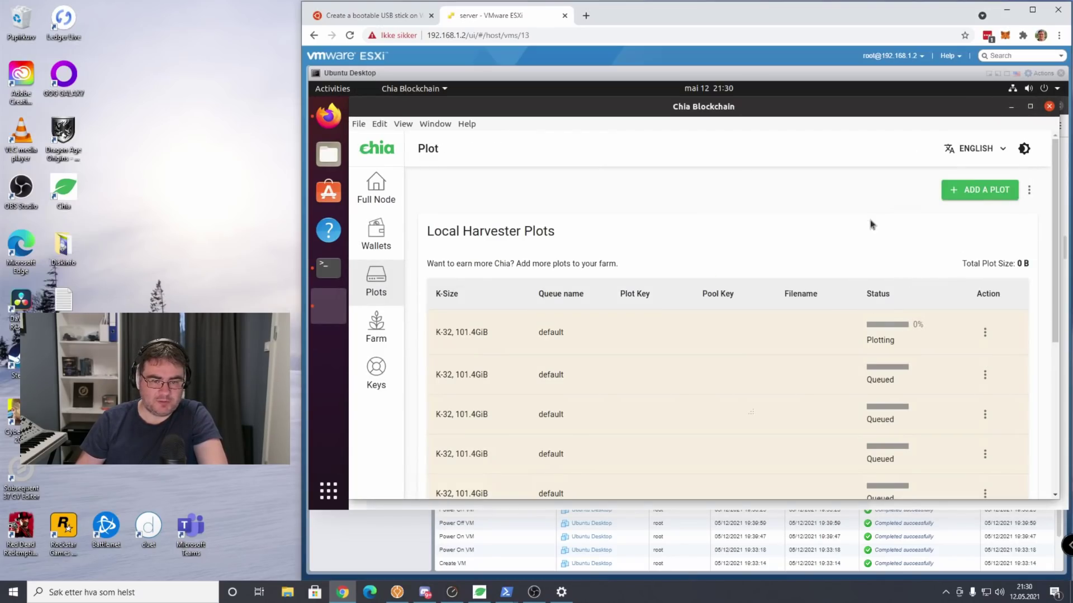
pyautogui.scroll(-1, 790, 271)
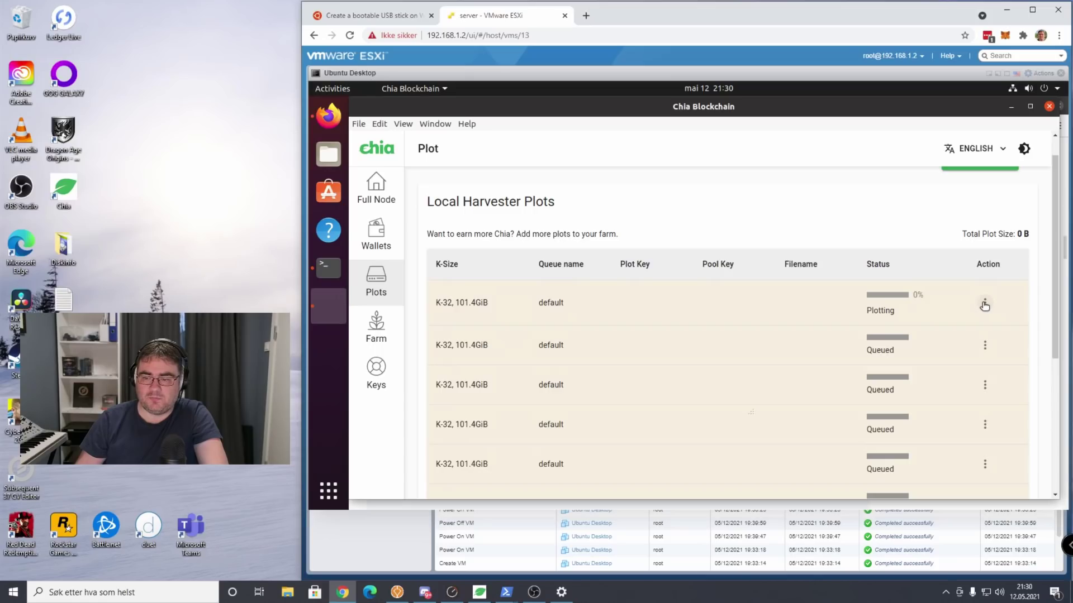
pyautogui.click(985, 305)
pyautogui.click(1014, 293)
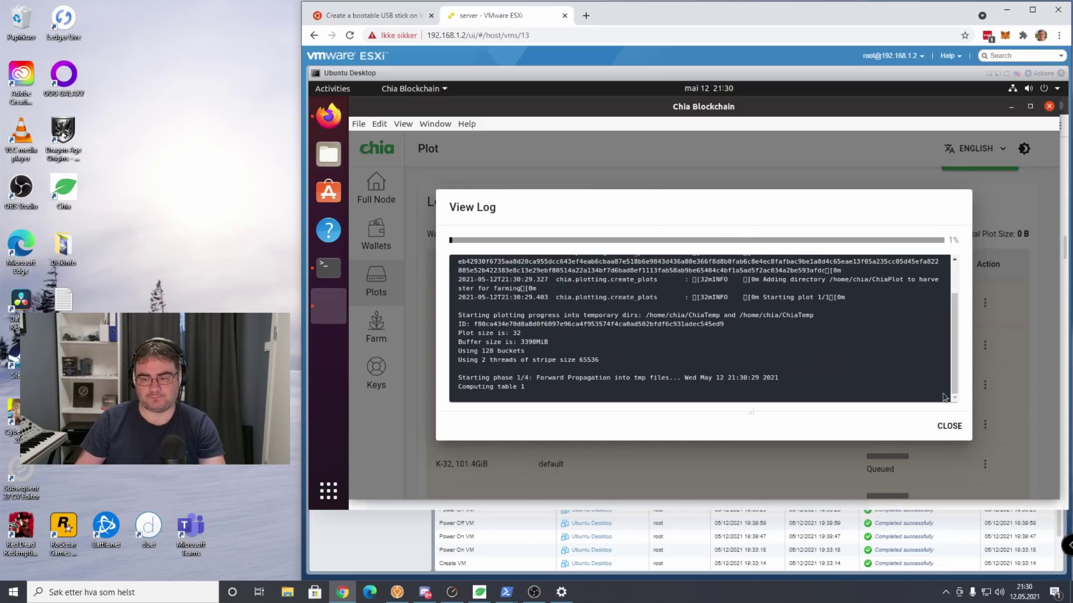
pyautogui.press('Escape')
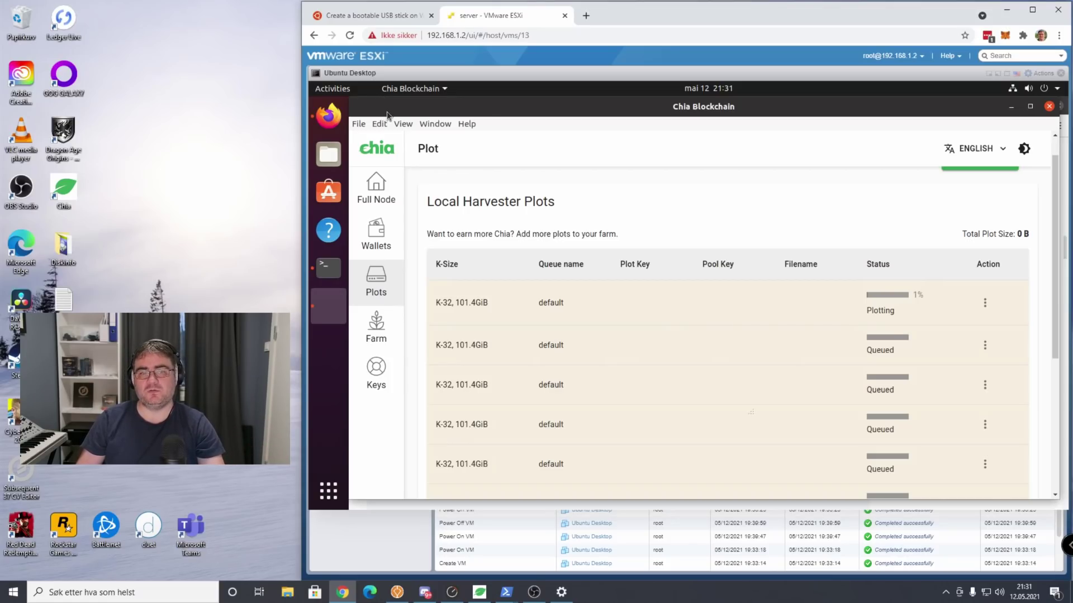
# Return Firefox to the chia-blockchain GitHub INSTALL wiki page, scrolled to the top, after briefly viewing Chia Network home.
pyautogui.click(328, 116)
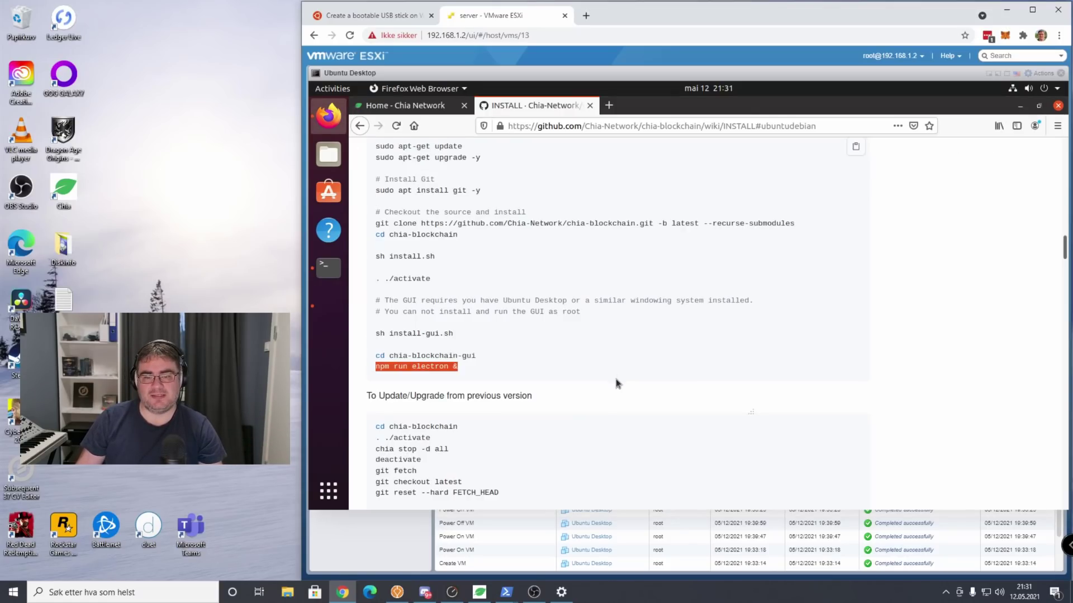
pyautogui.scroll(5, 617, 380)
pyautogui.scroll(15, 615, 380)
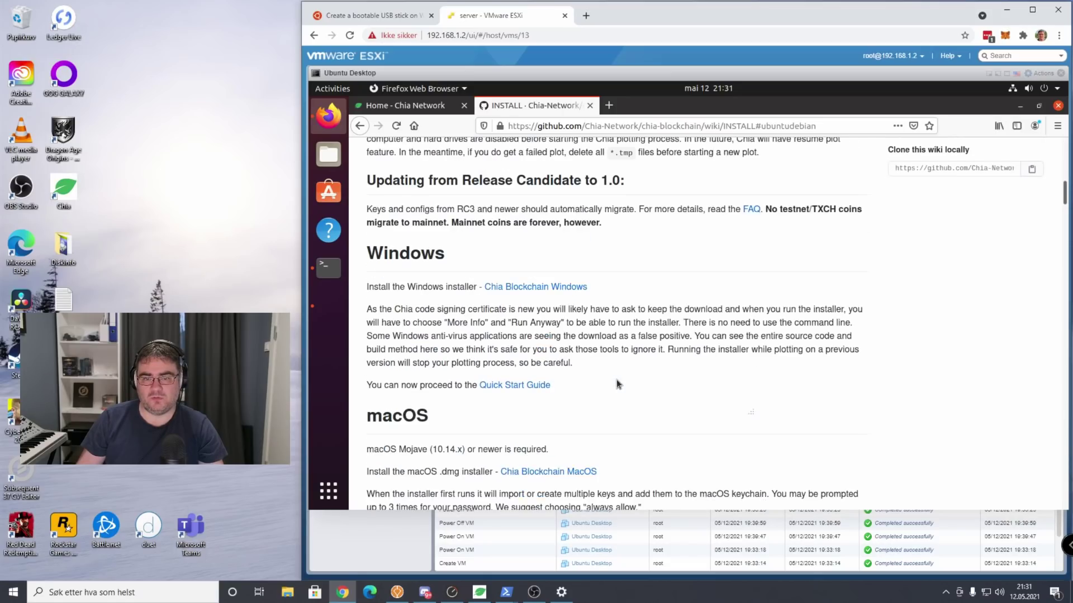
pyautogui.click(431, 108)
pyautogui.click(556, 109)
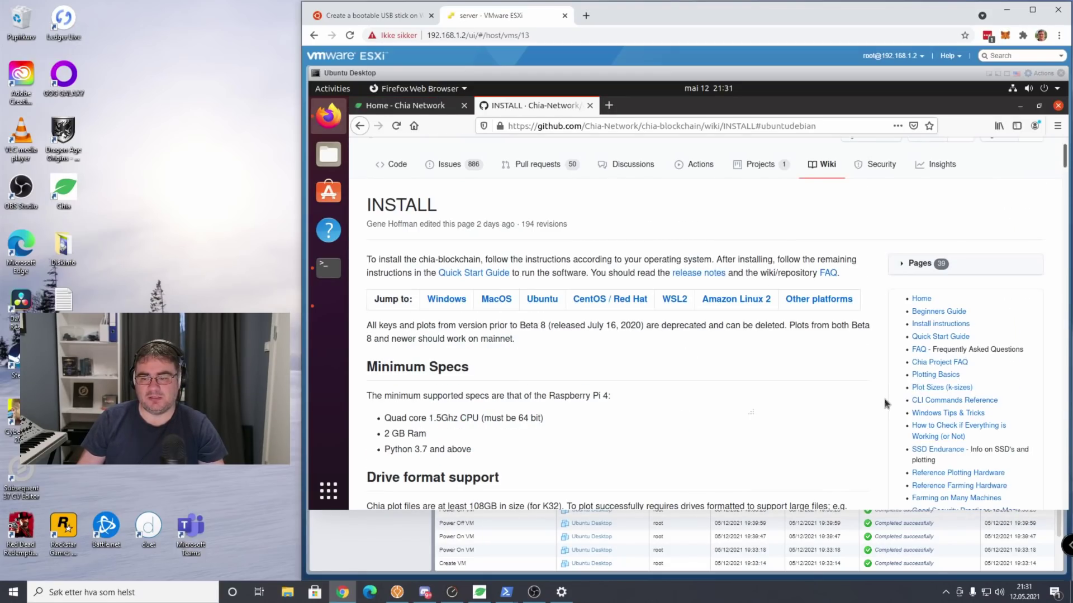
pyautogui.scroll(2, 745, 371)
pyautogui.scroll(-7, 742, 372)
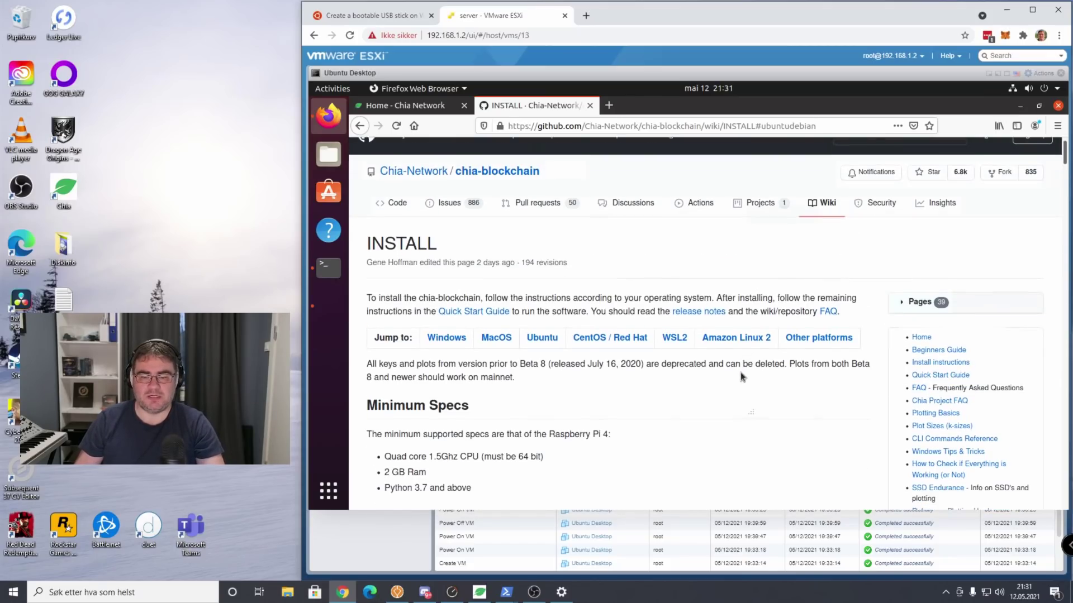
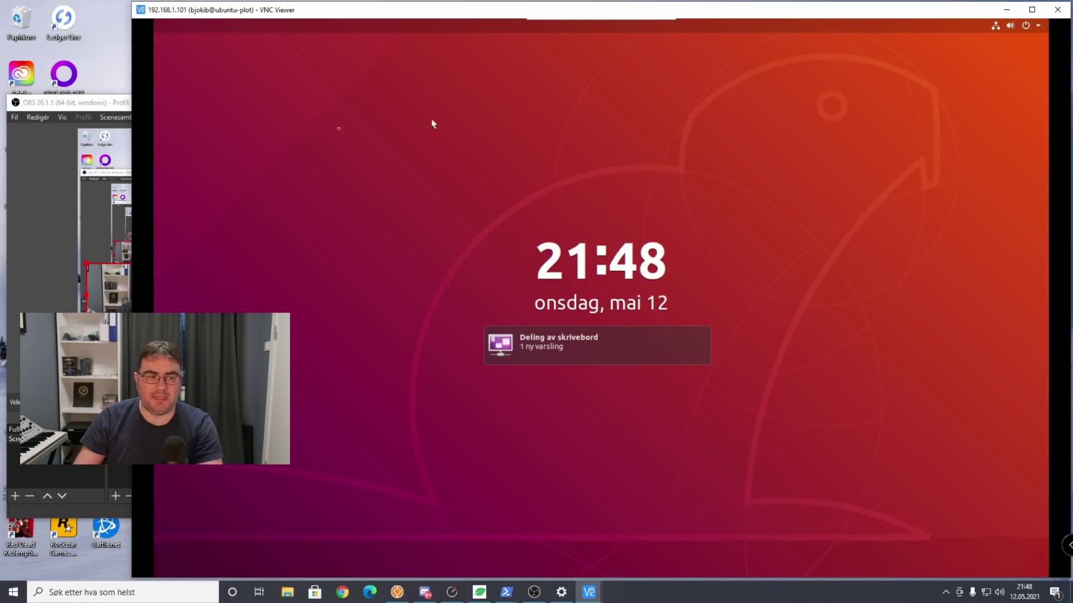
# Minimize OBS and unlock the remote ubuntu-plot desktop.
pyautogui.click(93, 107)
pyautogui.click(533, 103)
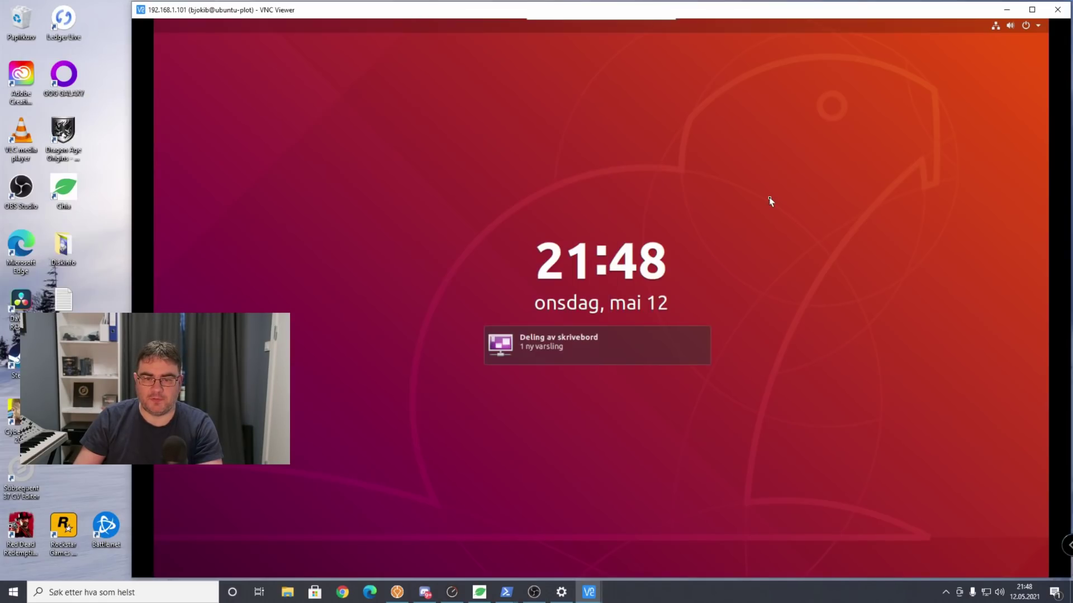
pyautogui.click(667, 189)
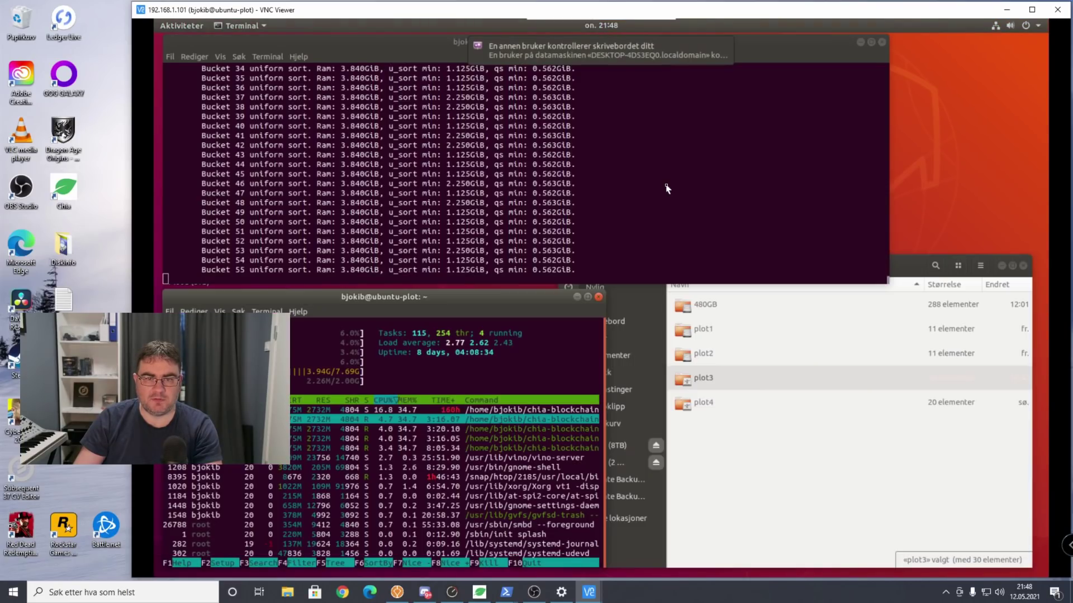
# Close the remote-control notice and bring the plotting terminal, htop and the mnt file manager forward.
pyautogui.click(366, 50)
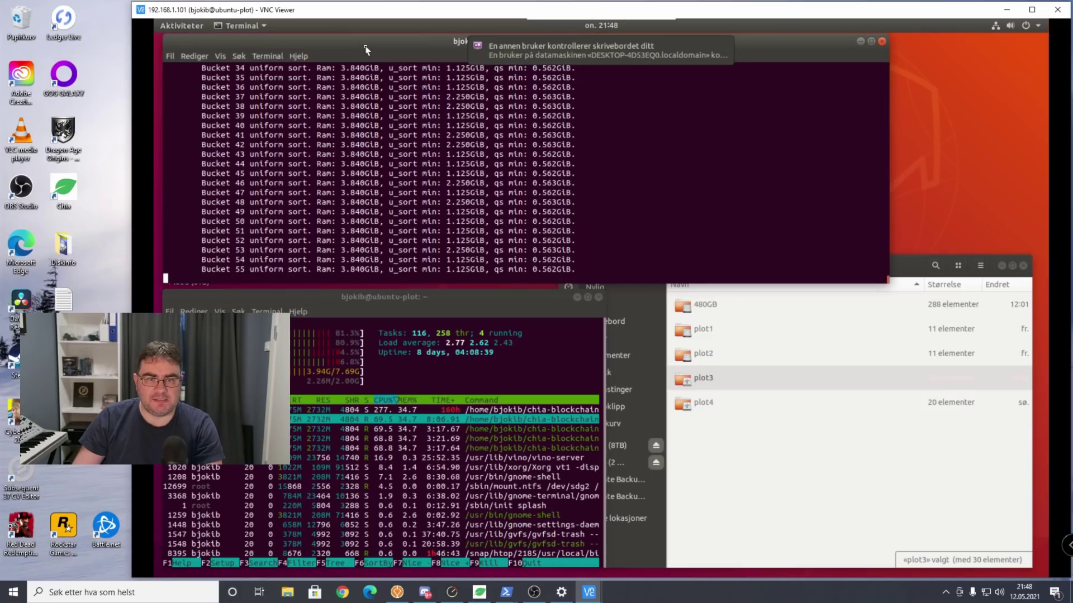
pyautogui.click(727, 49)
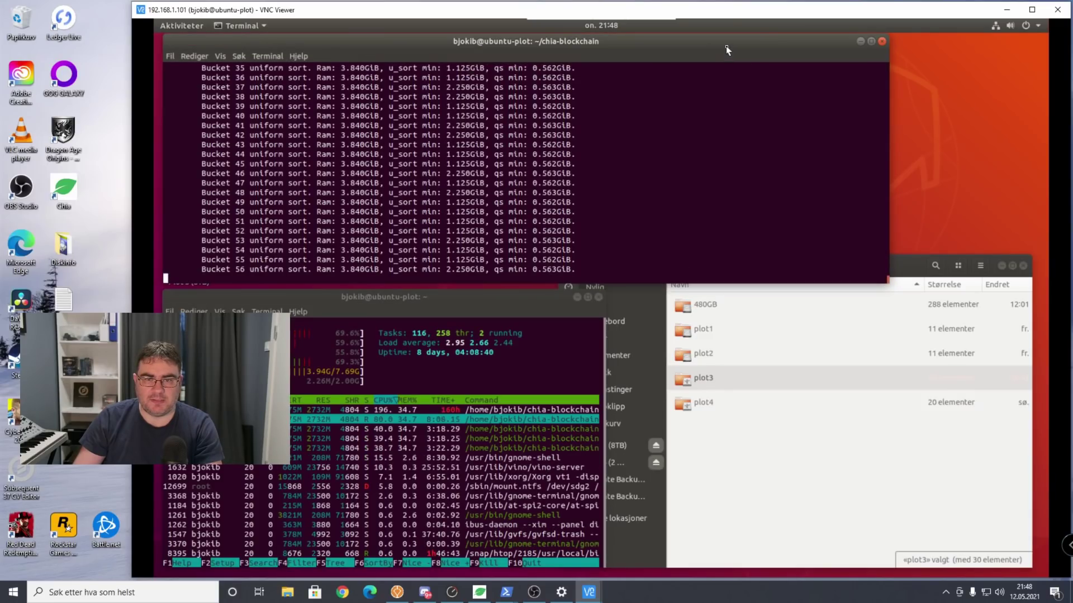
pyautogui.click(516, 293)
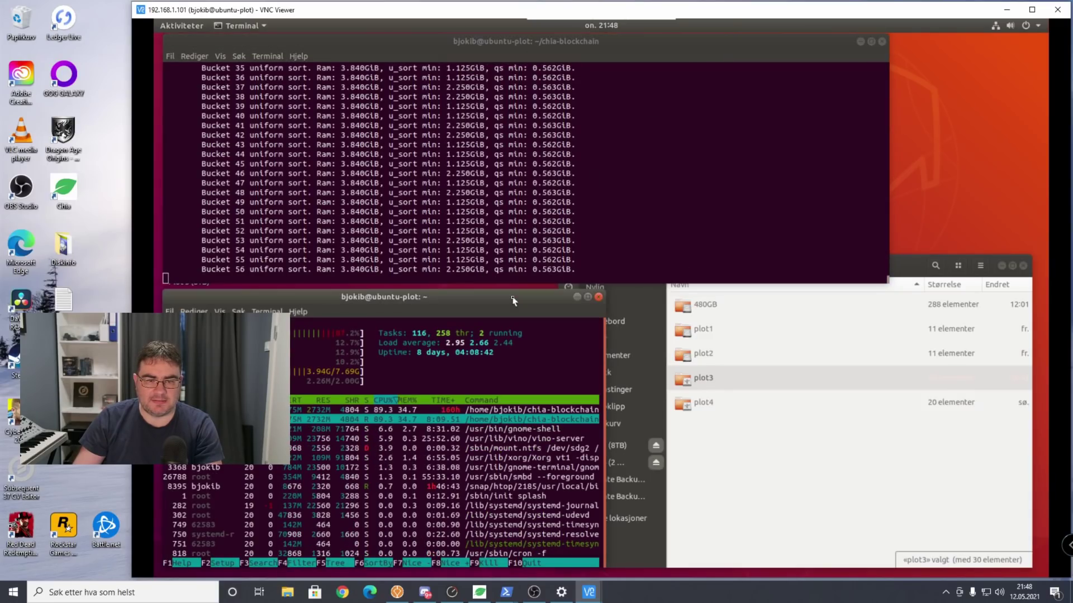
pyautogui.click(910, 270)
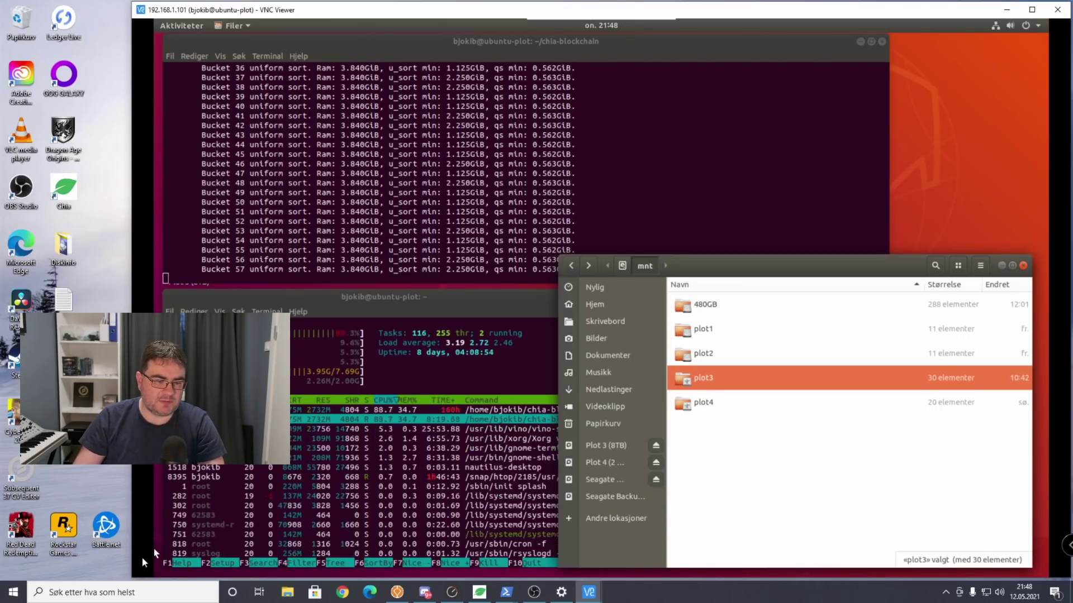
pyautogui.press('super')
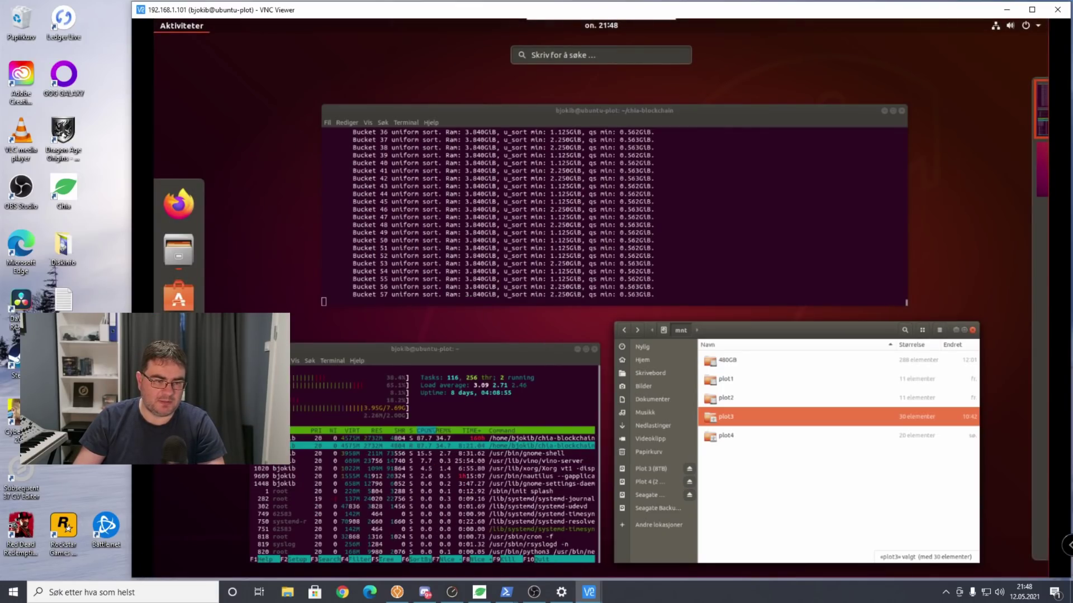
# Launch Disks and review each drive: 480 GB, two 1 TB, 8 TB, 2 TB and both 10 TB Seagates.
pyautogui.write('di')
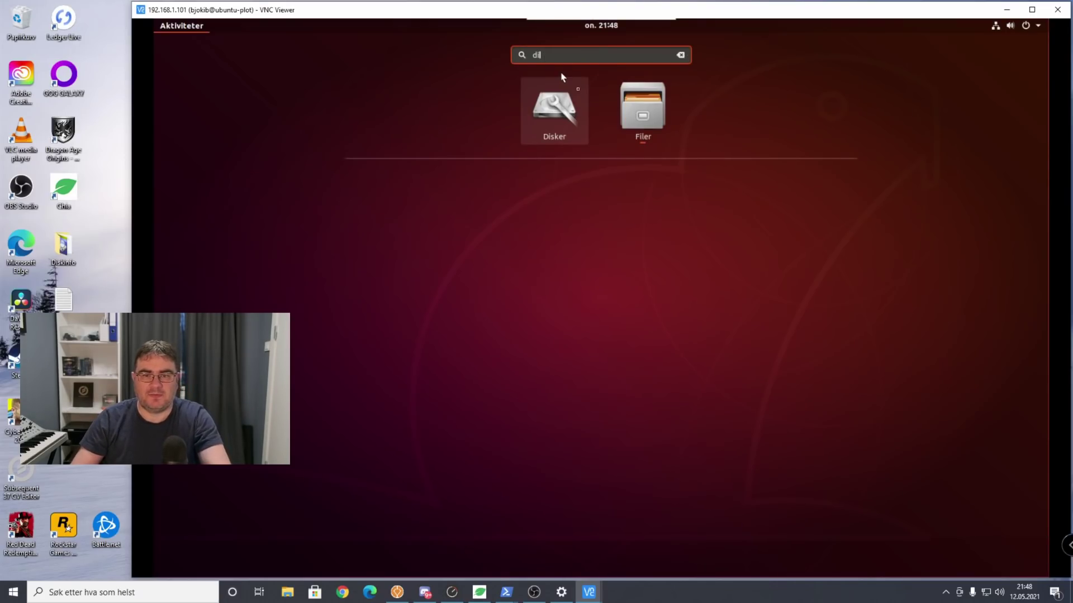
pyautogui.click(565, 124)
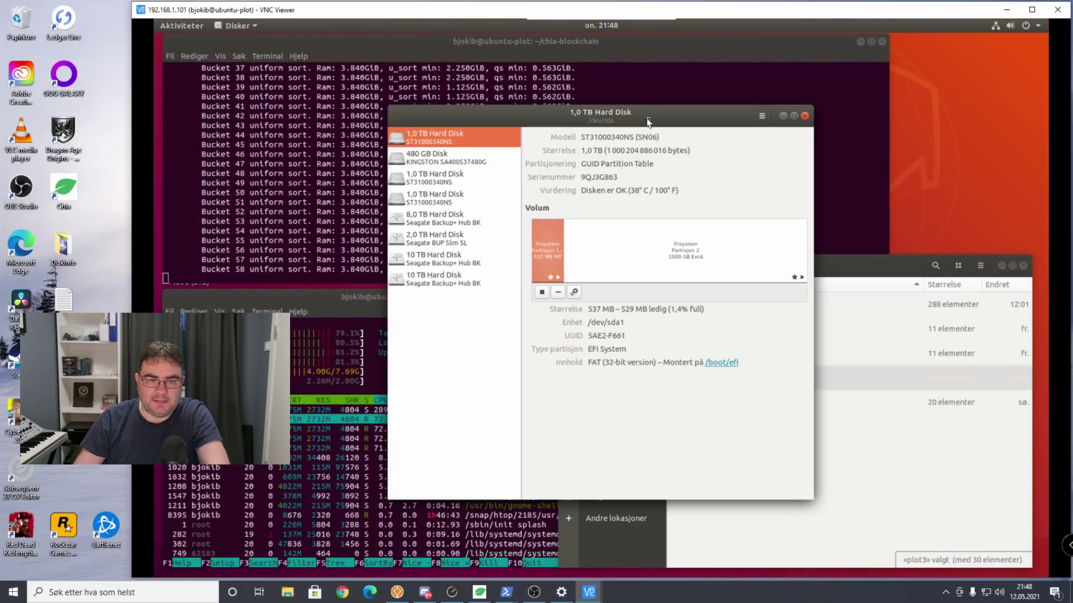
pyautogui.moveTo(667, 116); pyautogui.dragTo(680, 111)
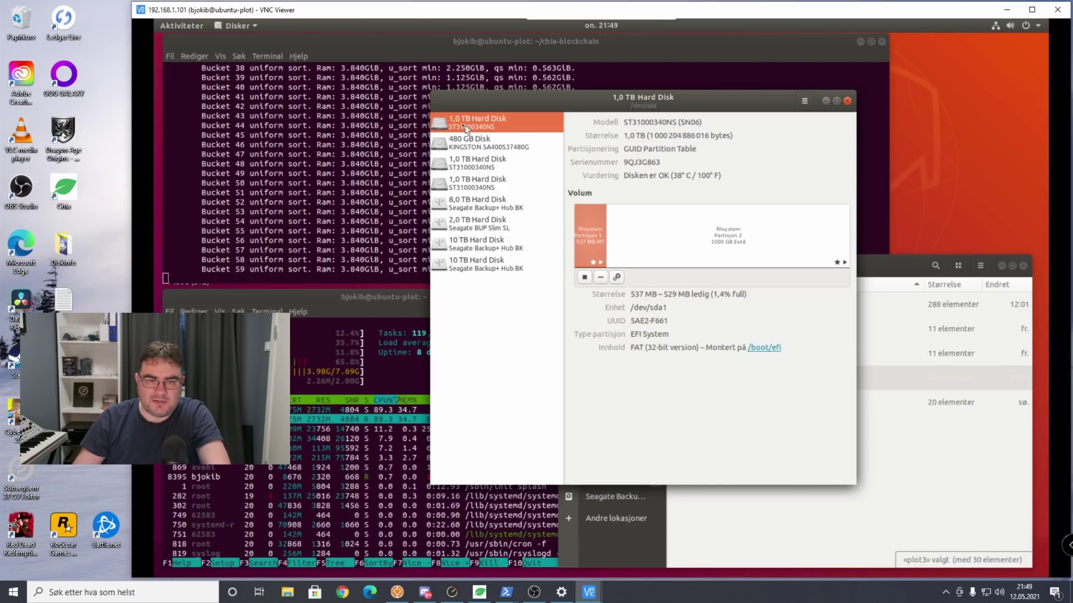
pyautogui.click(465, 146)
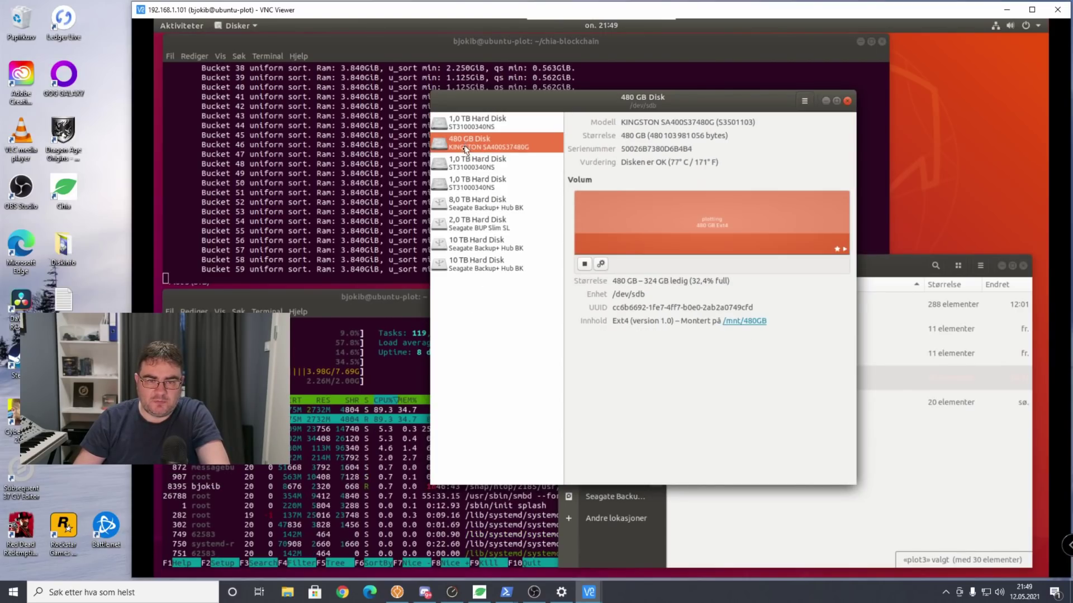
pyautogui.click(461, 170)
pyautogui.click(461, 187)
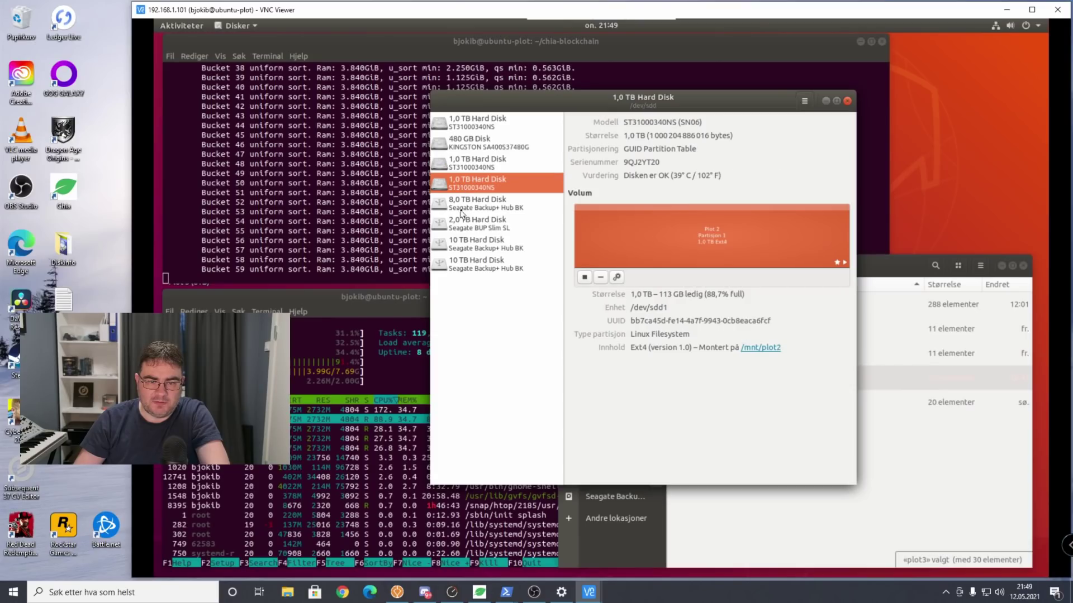
pyautogui.click(462, 209)
pyautogui.click(465, 229)
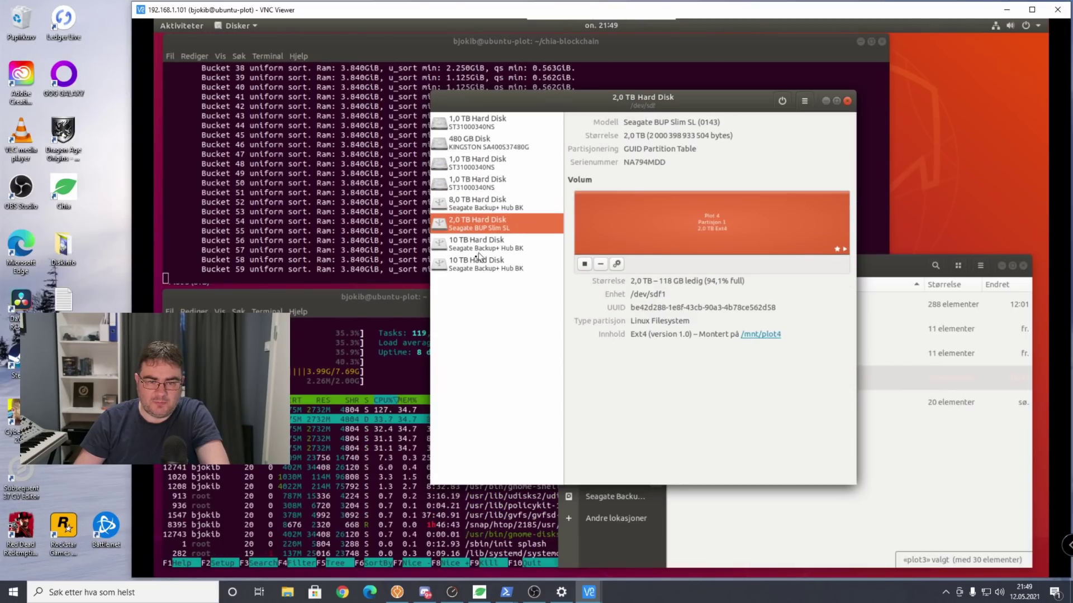
pyautogui.click(467, 249)
pyautogui.click(465, 270)
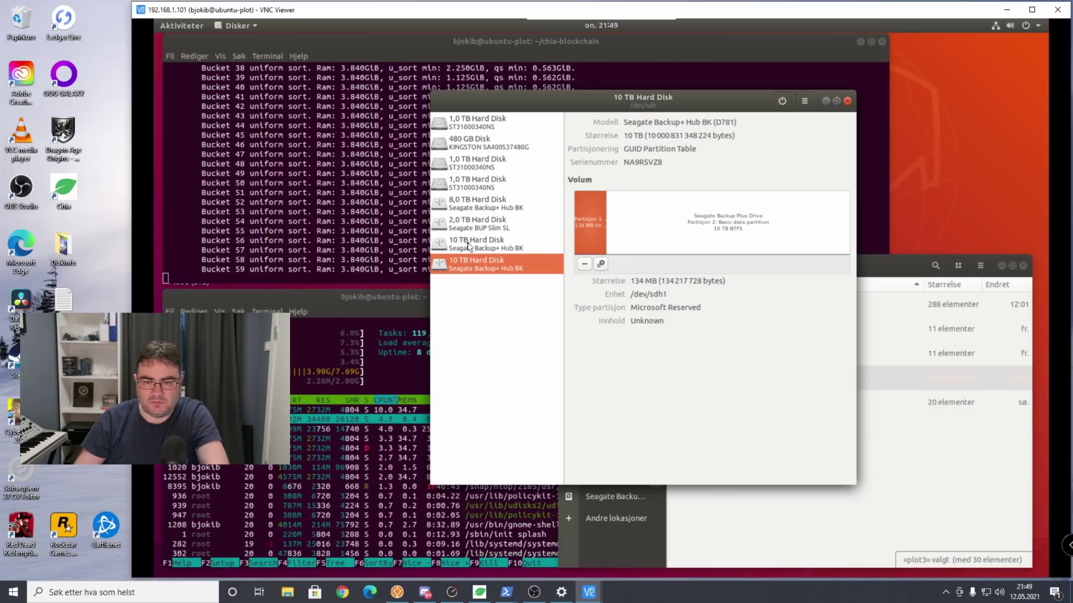
pyautogui.click(470, 245)
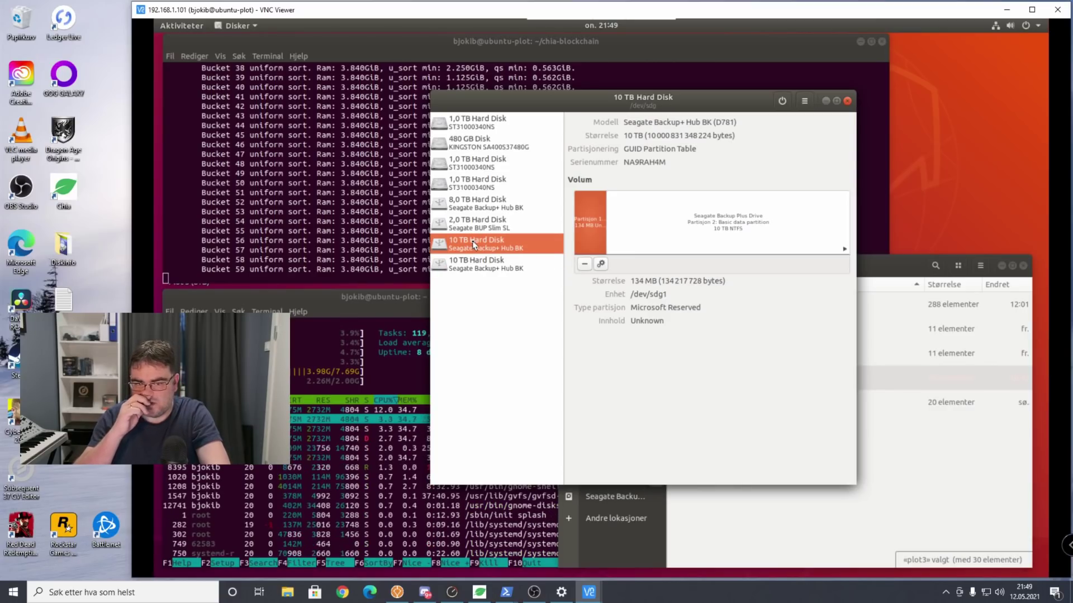
# Check the 2 TB /mnt/plot4 disk, arrange the Disks and Files windows, and select the first 10 TB Seagate.
pyautogui.click(478, 224)
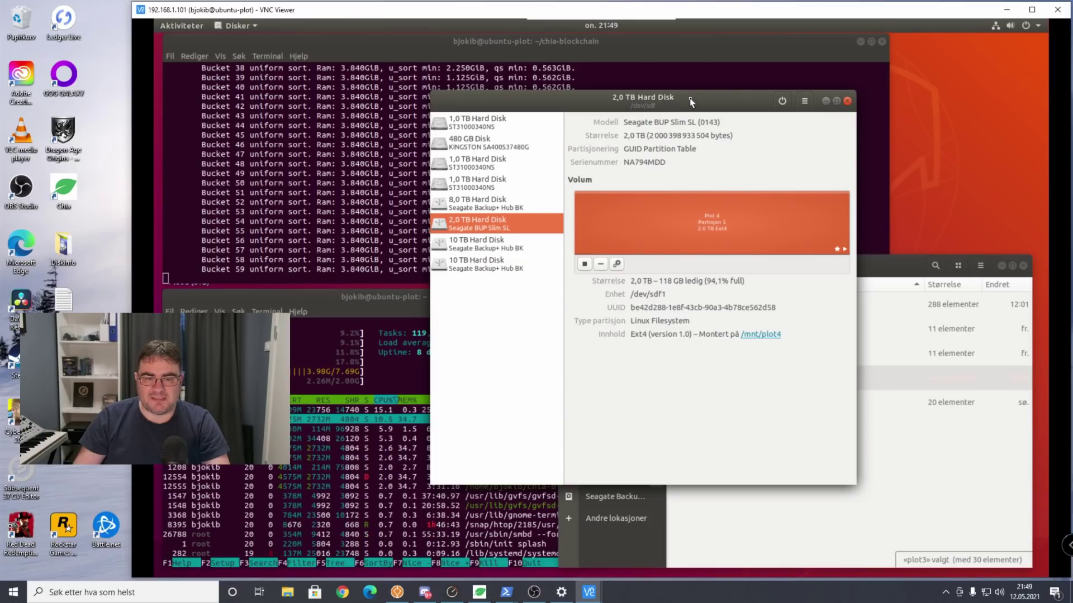
pyautogui.moveTo(686, 105); pyautogui.dragTo(655, 69)
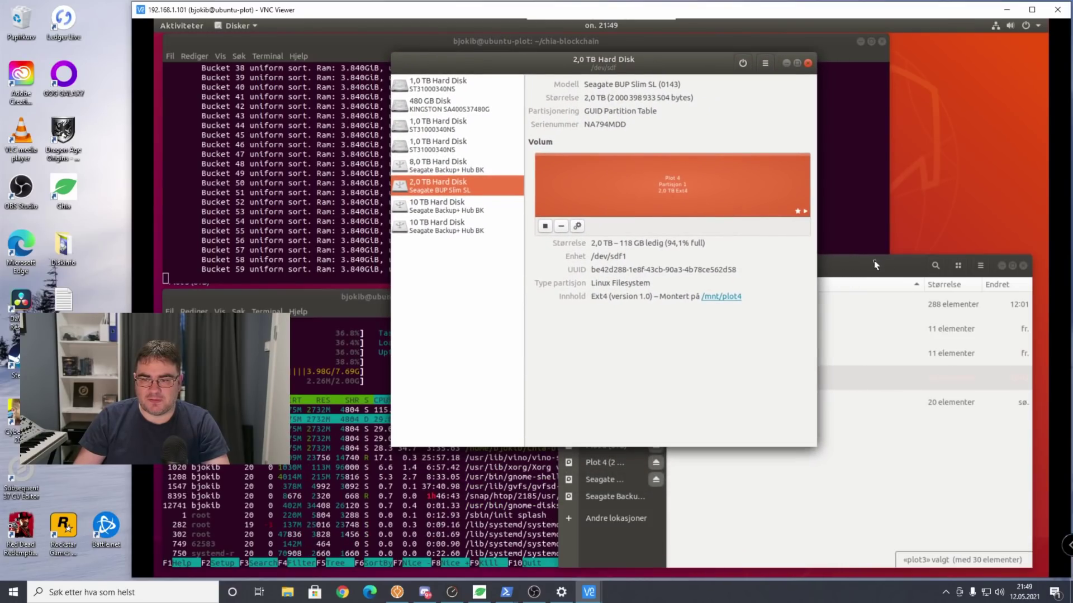
pyautogui.moveTo(875, 265); pyautogui.dragTo(890, 264)
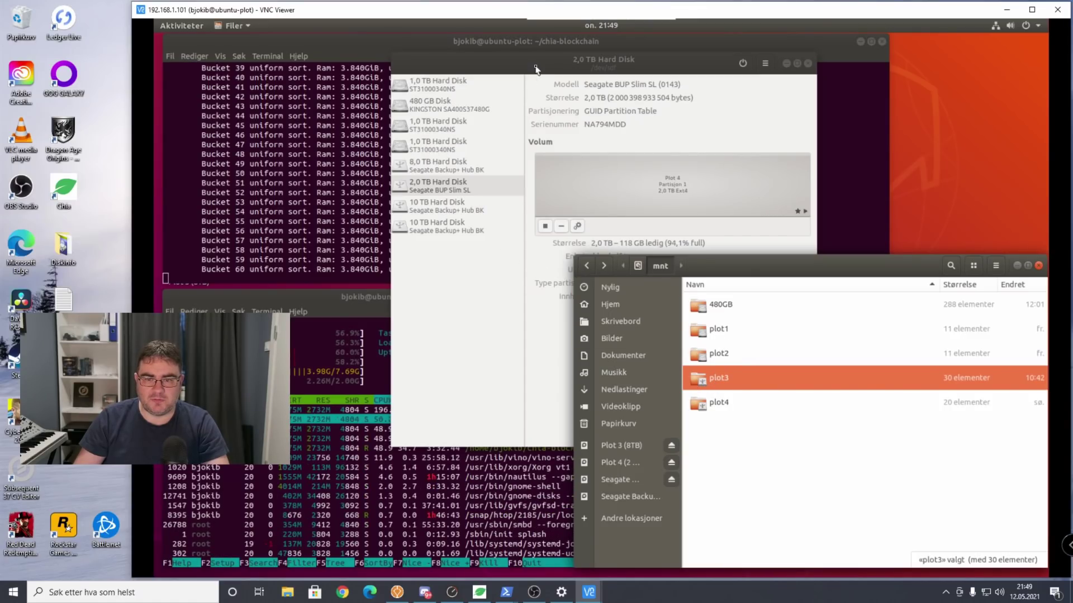
pyautogui.moveTo(535, 68); pyautogui.dragTo(508, 73)
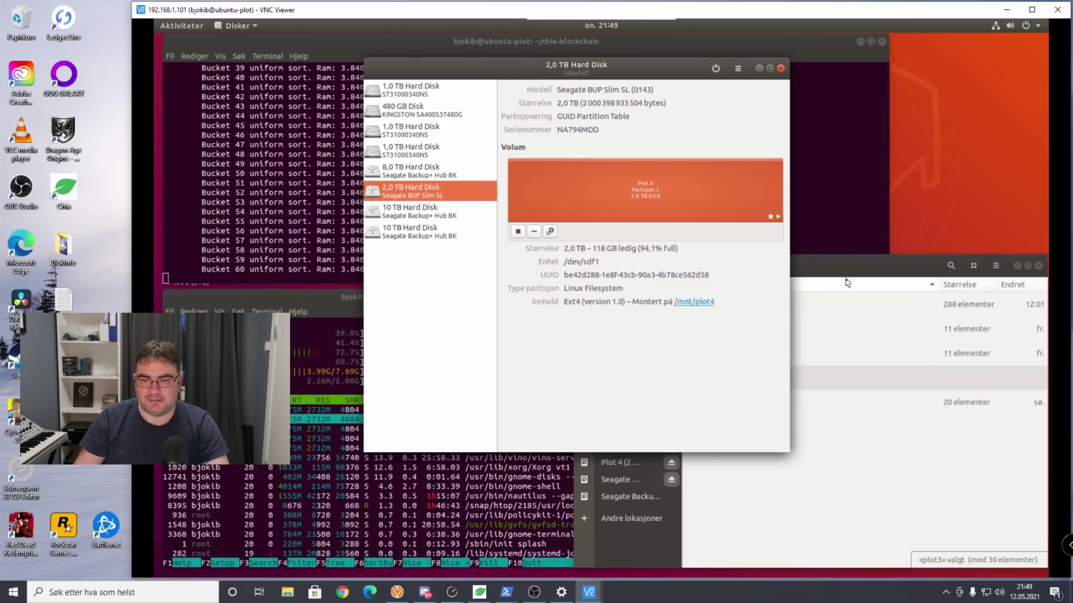
pyautogui.click(848, 283)
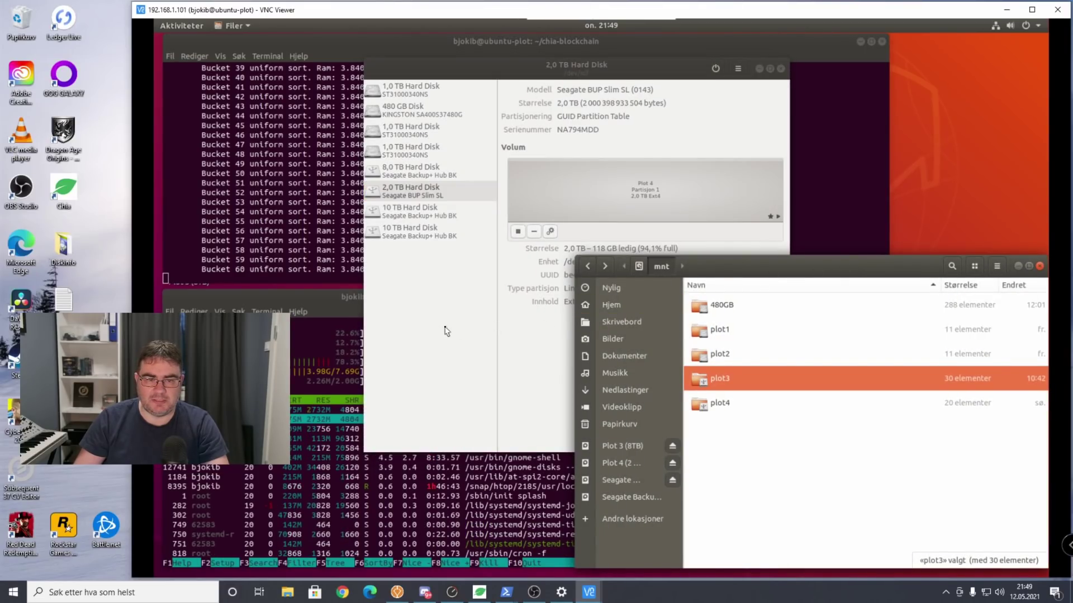
pyautogui.click(447, 331)
pyautogui.click(415, 215)
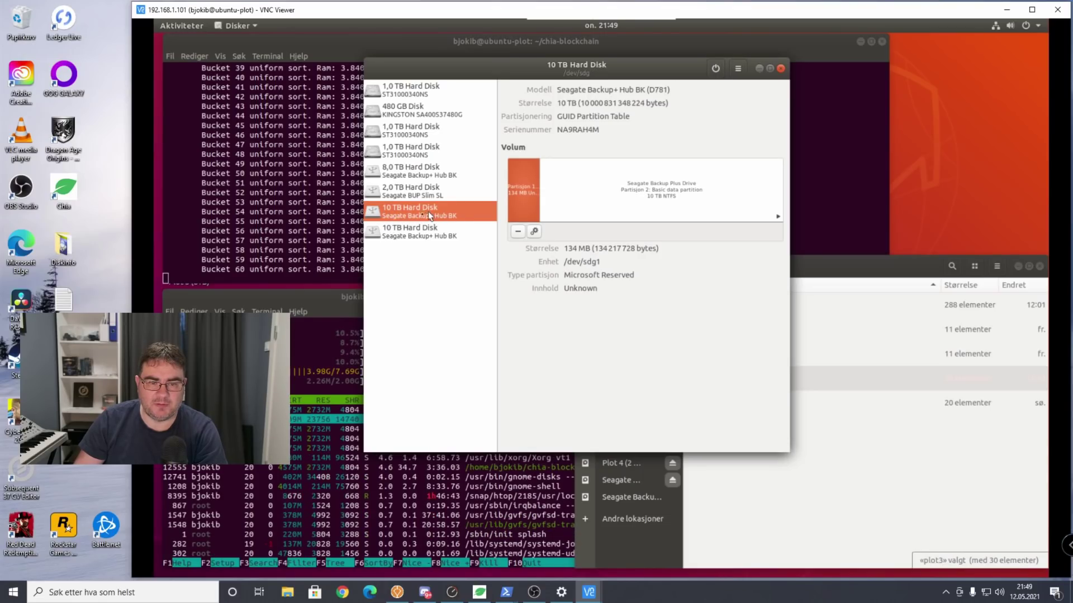
# Delete the 134 MB reserved partition and the 10 TB NTFS partition from the first Seagate drive.
pyautogui.click(518, 233)
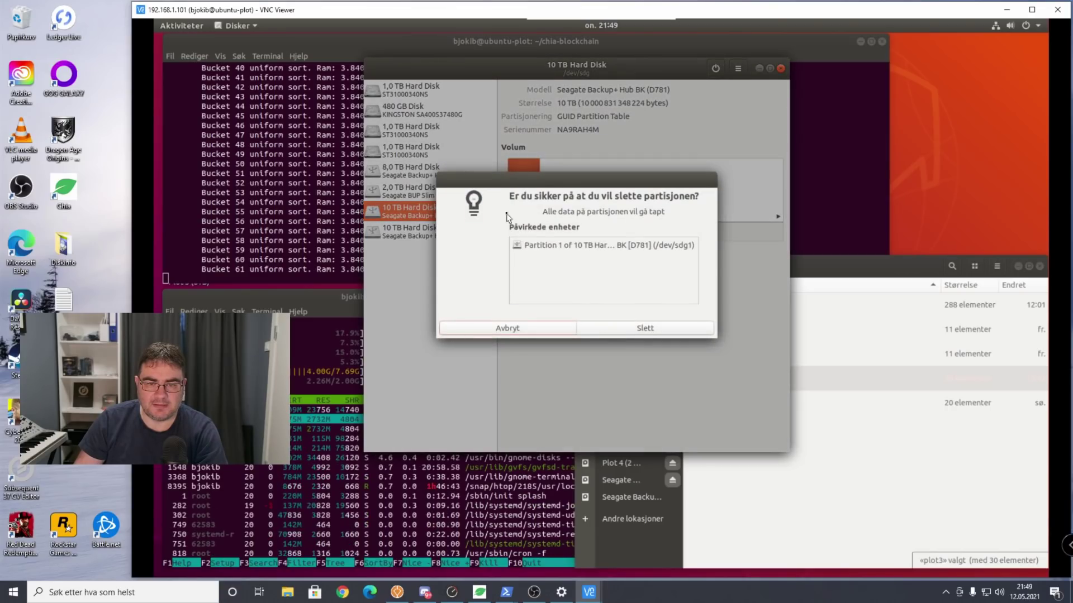
pyautogui.click(629, 330)
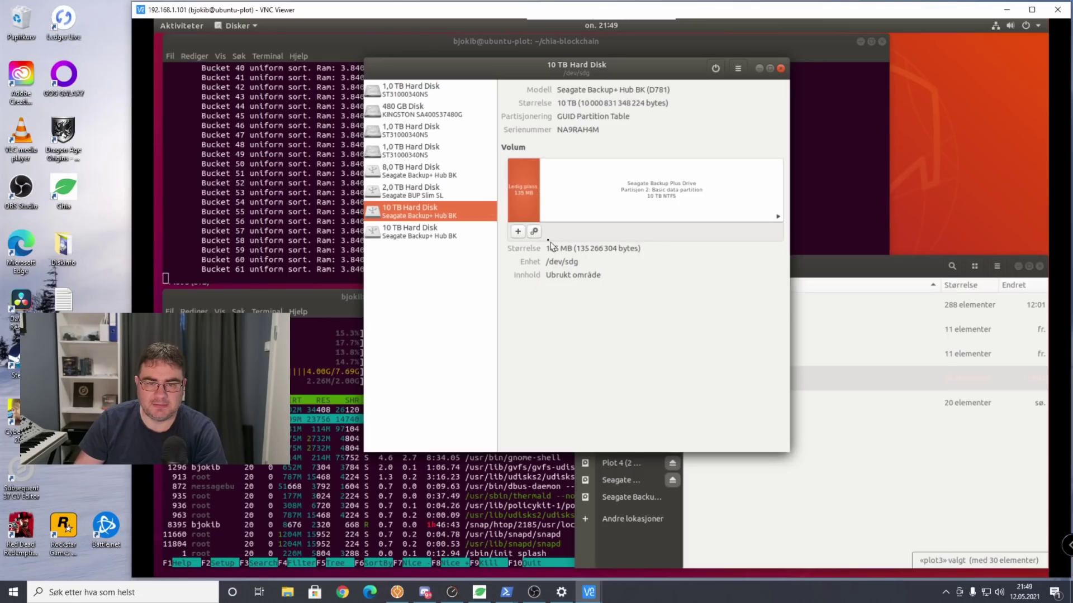
pyautogui.click(580, 195)
pyautogui.click(523, 196)
pyautogui.click(584, 199)
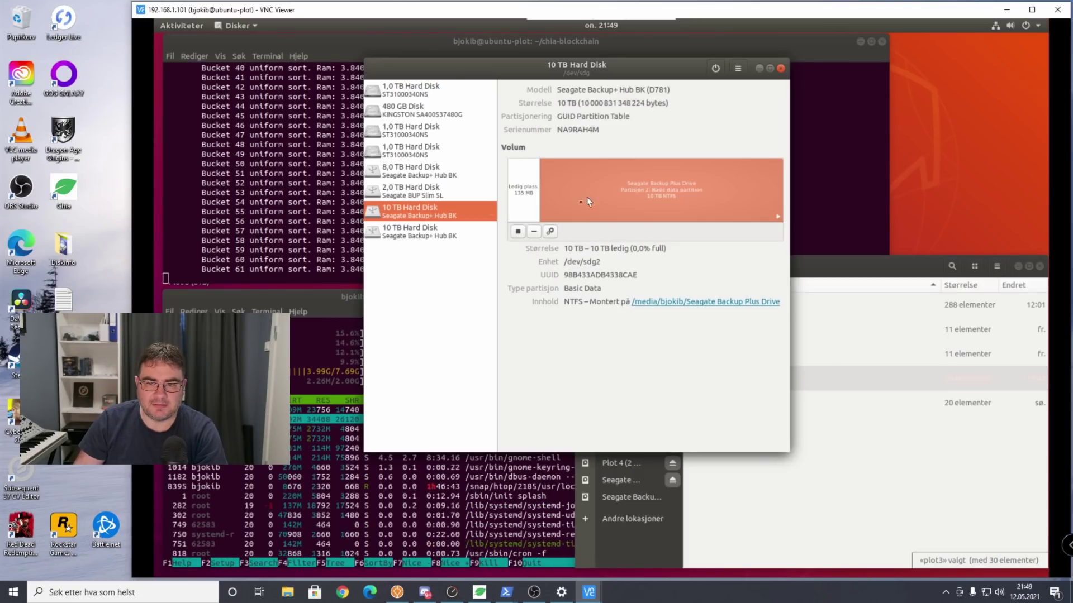
pyautogui.click(534, 232)
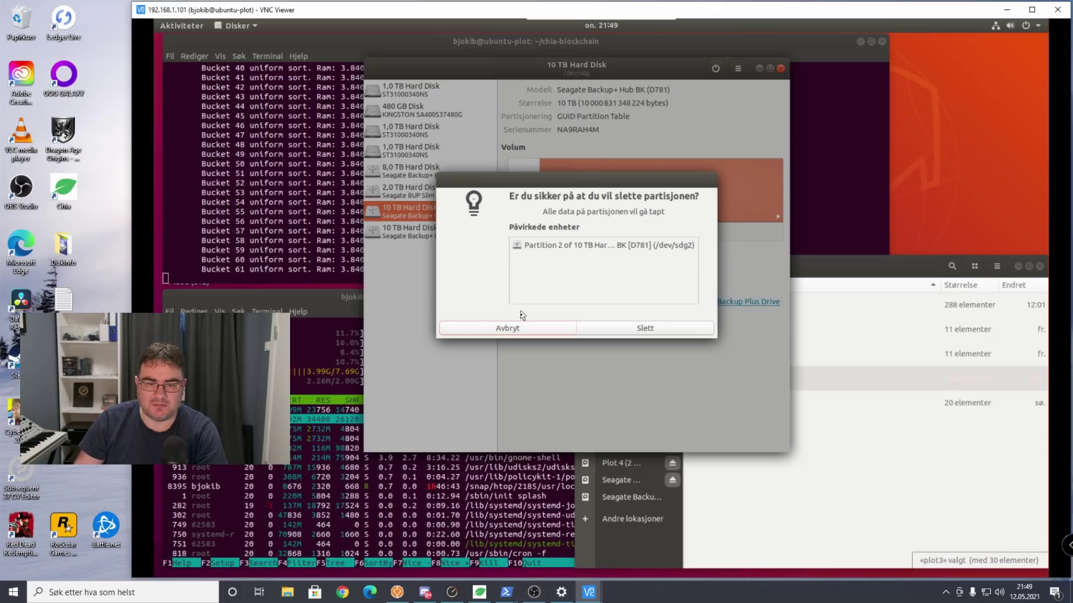
pyautogui.click(524, 330)
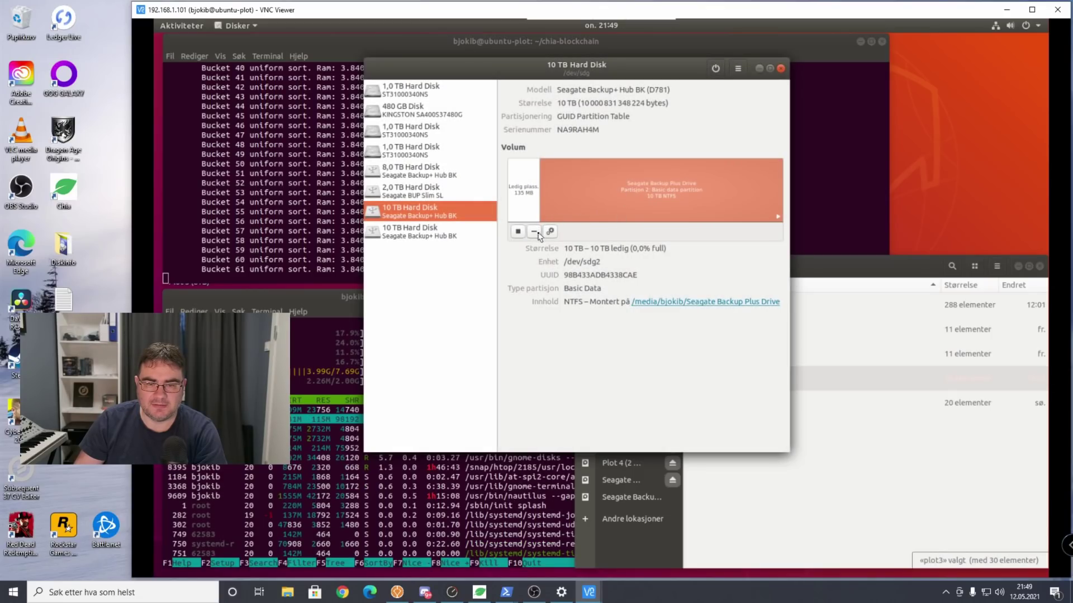
pyautogui.click(538, 233)
pyautogui.click(632, 332)
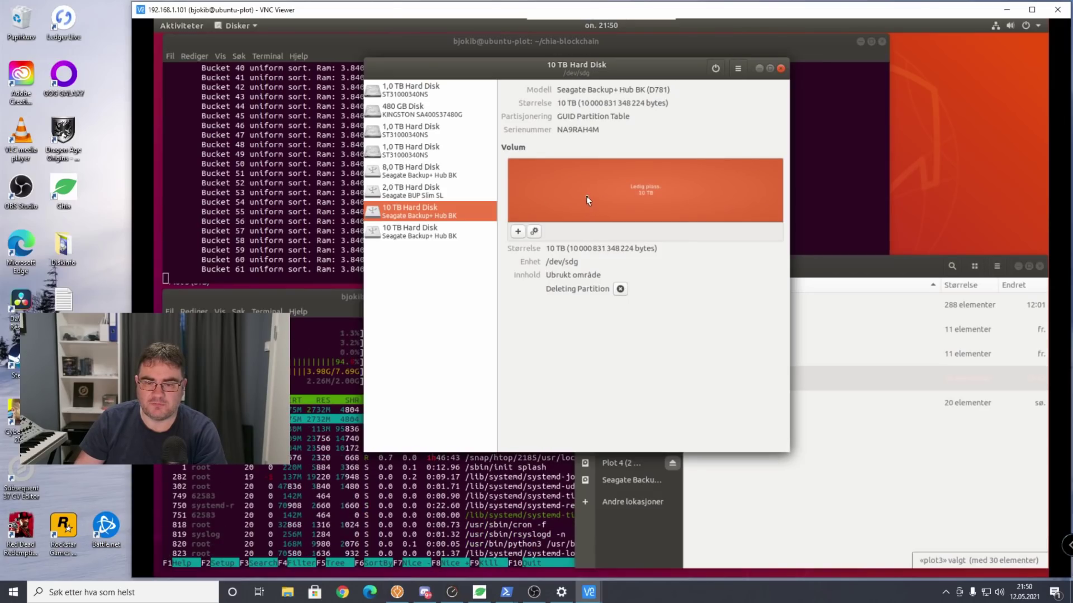
# Create a full-size 10 TB Linux-only Ext4 partition named plot5 in the free space.
pyautogui.click(518, 232)
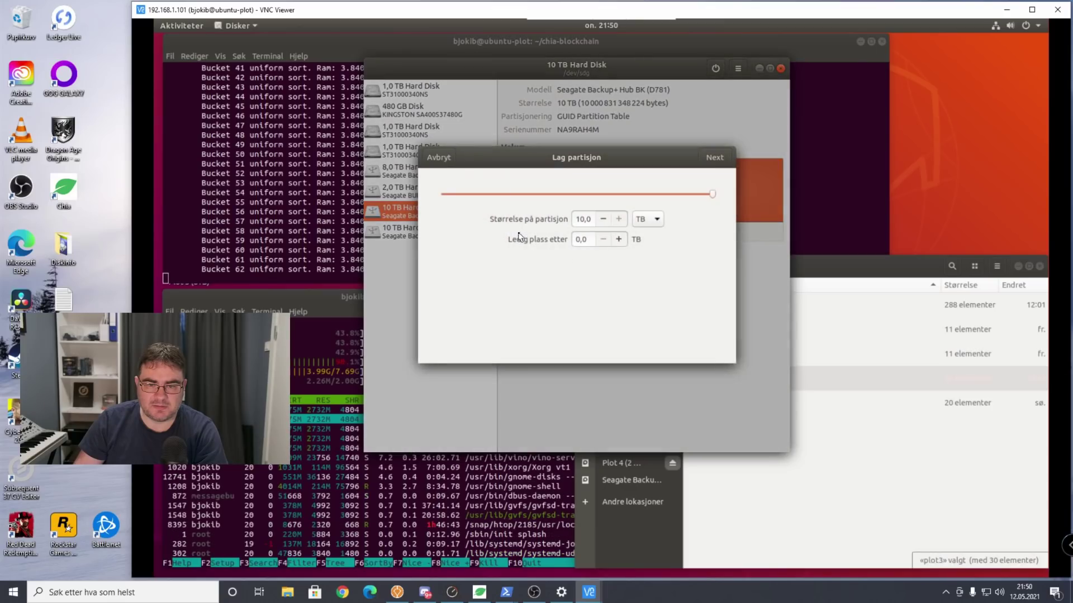
pyautogui.click(714, 158)
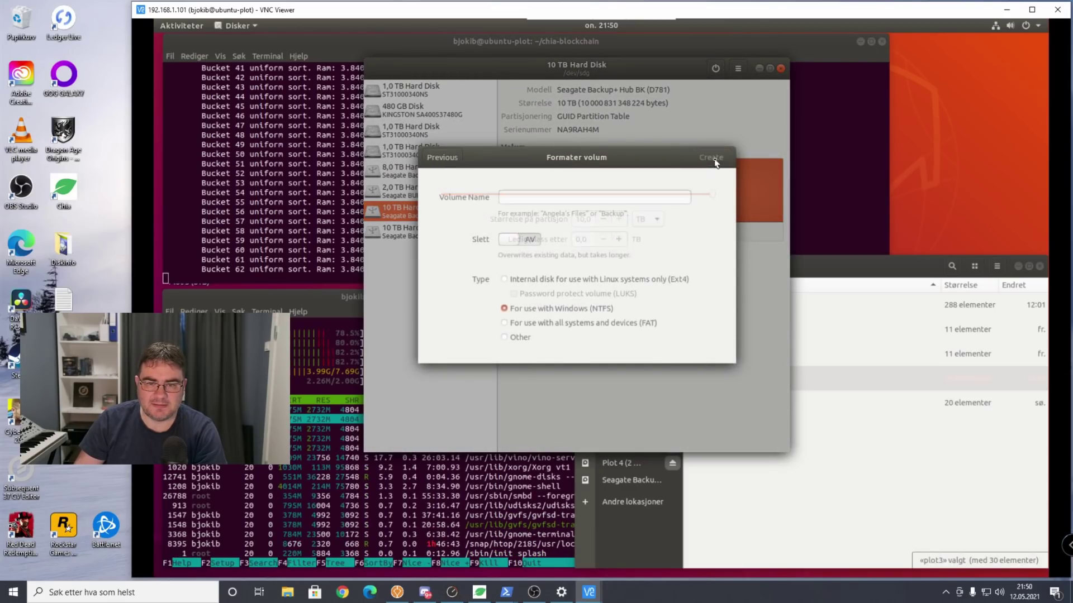
pyautogui.click(573, 201)
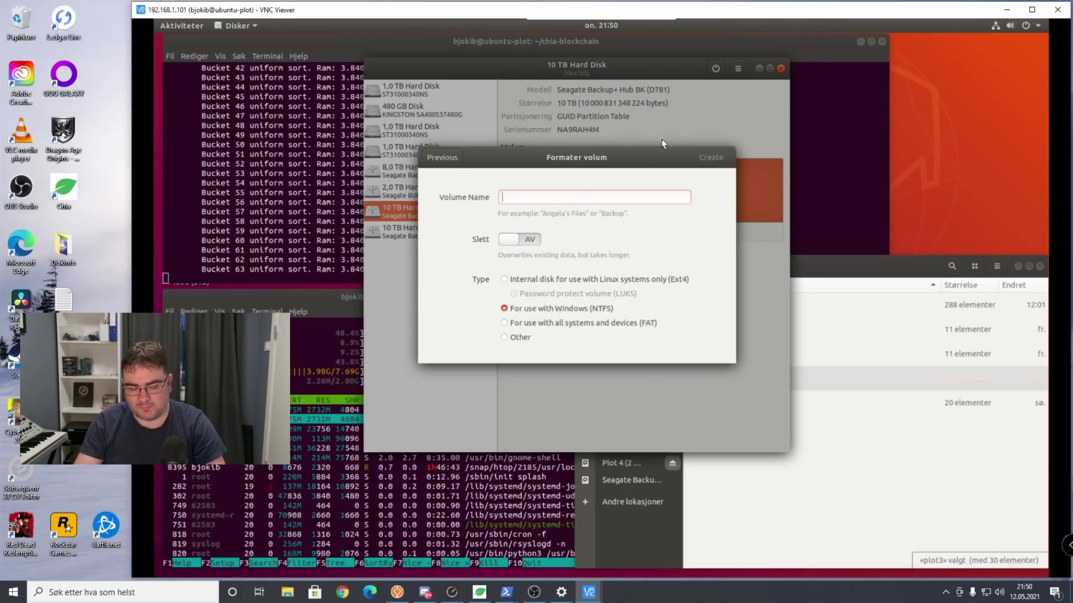
pyautogui.write('plot')
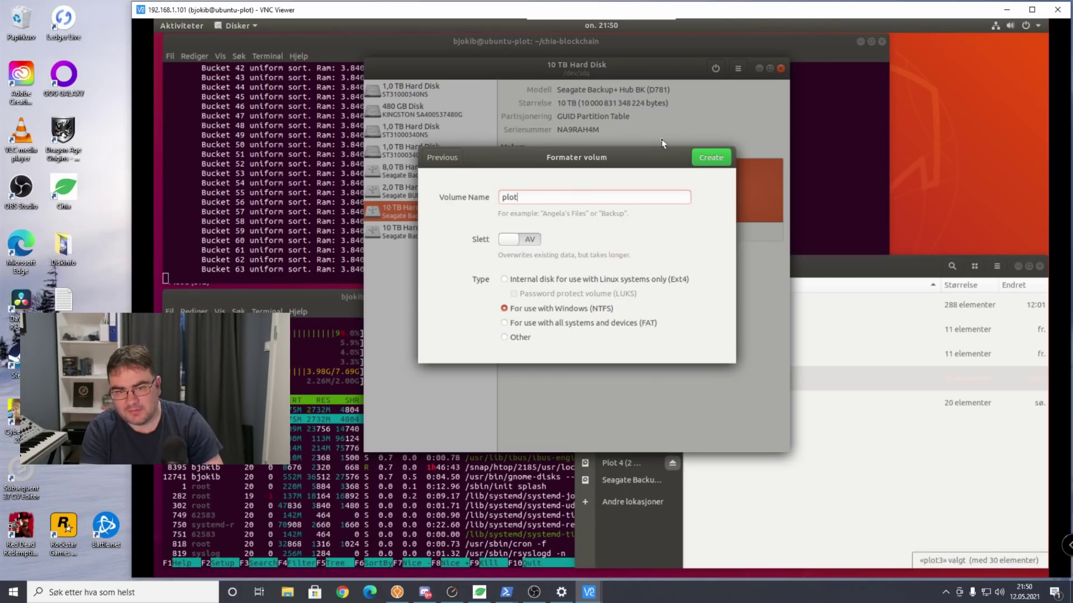
pyautogui.write('5')
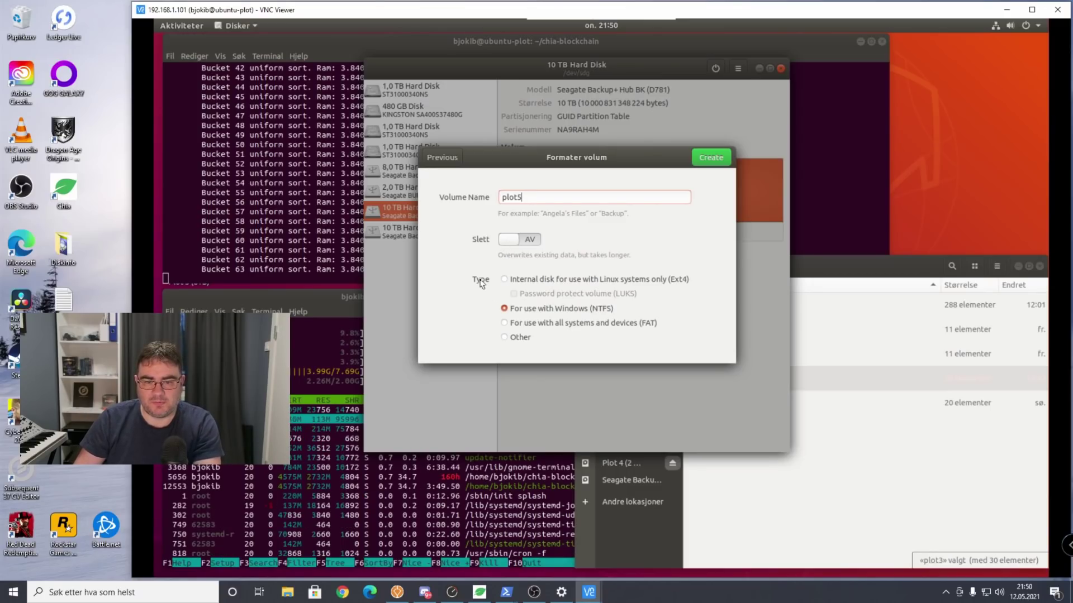
pyautogui.click(535, 282)
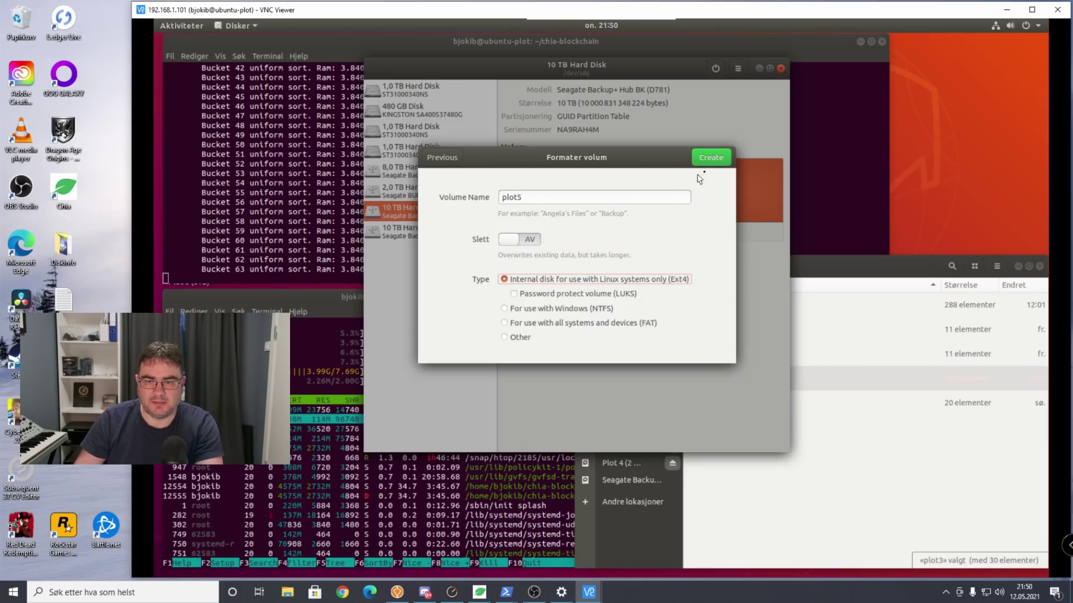
pyautogui.click(712, 162)
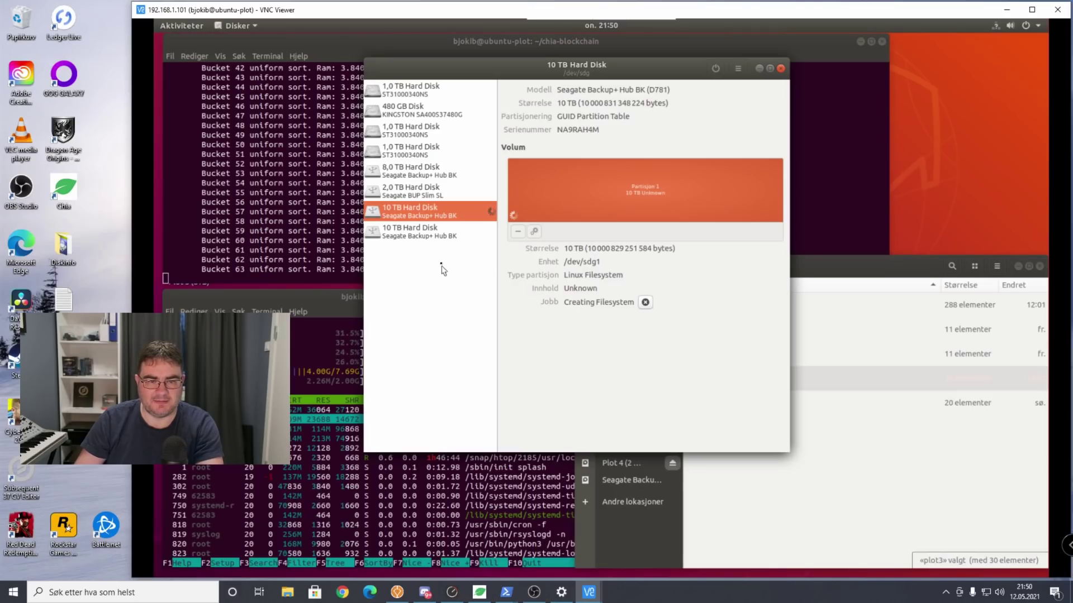
# On the second 10 TB Seagate, delete the 10 TB NTFS and 134 MB reserved partitions.
pyautogui.click(417, 234)
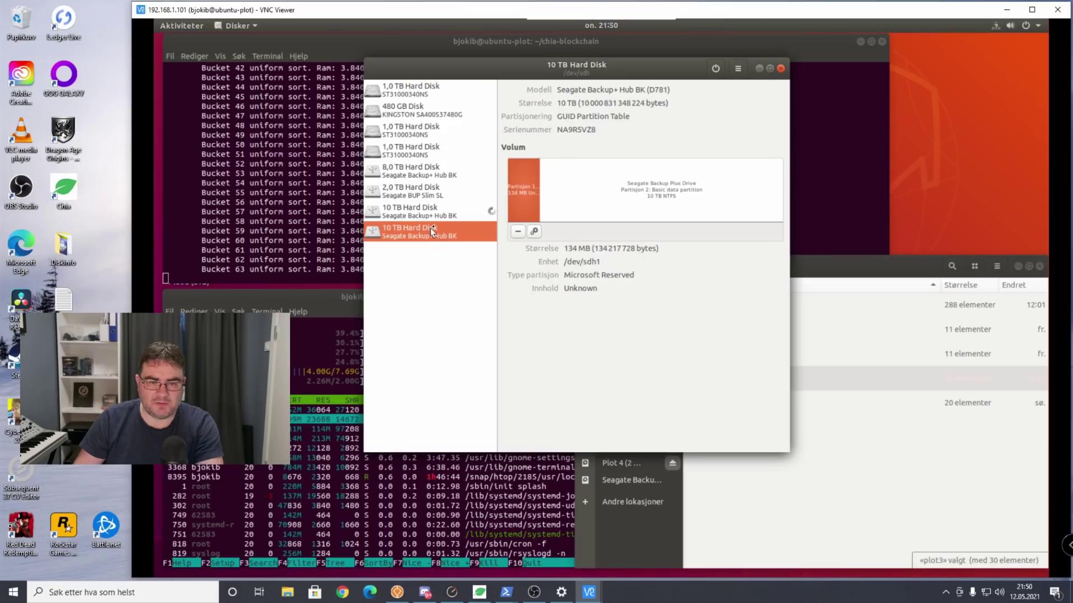
pyautogui.click(558, 212)
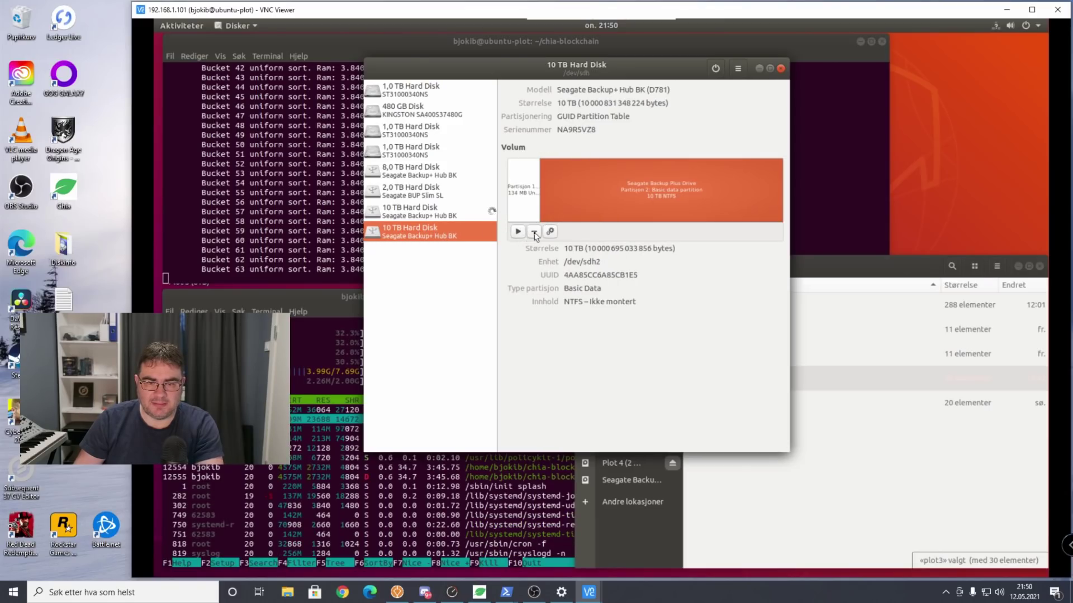
pyautogui.click(518, 231)
pyautogui.click(605, 327)
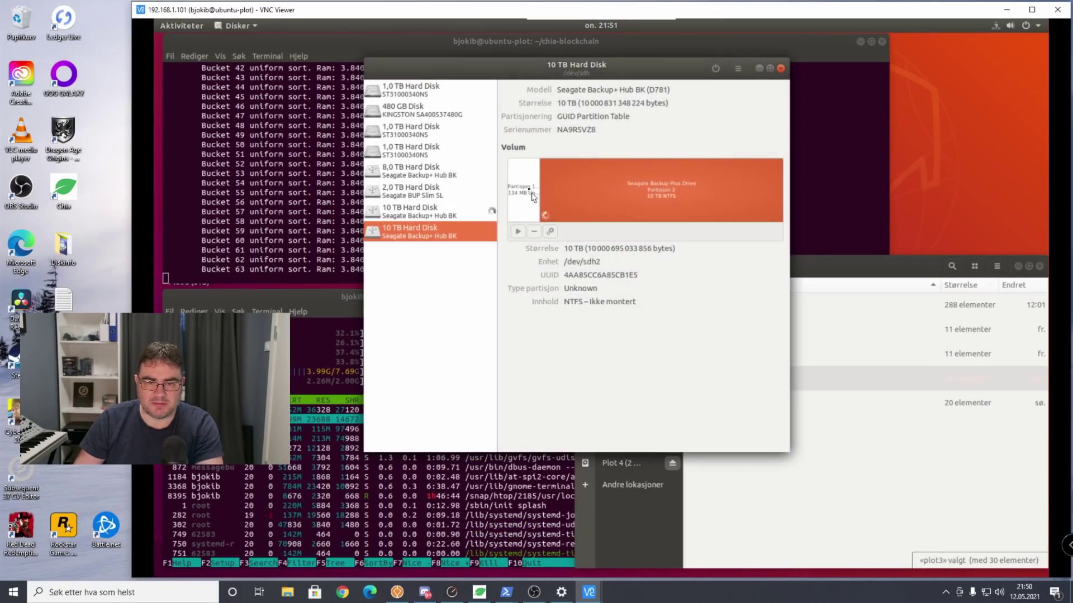
pyautogui.click(593, 197)
pyautogui.click(517, 215)
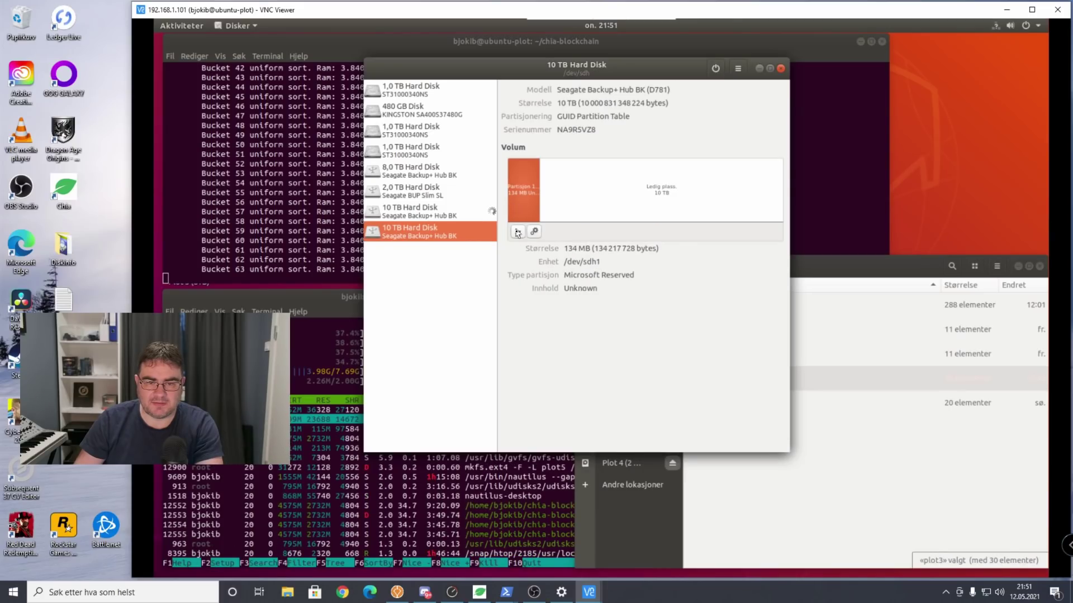
pyautogui.click(518, 232)
pyautogui.click(645, 330)
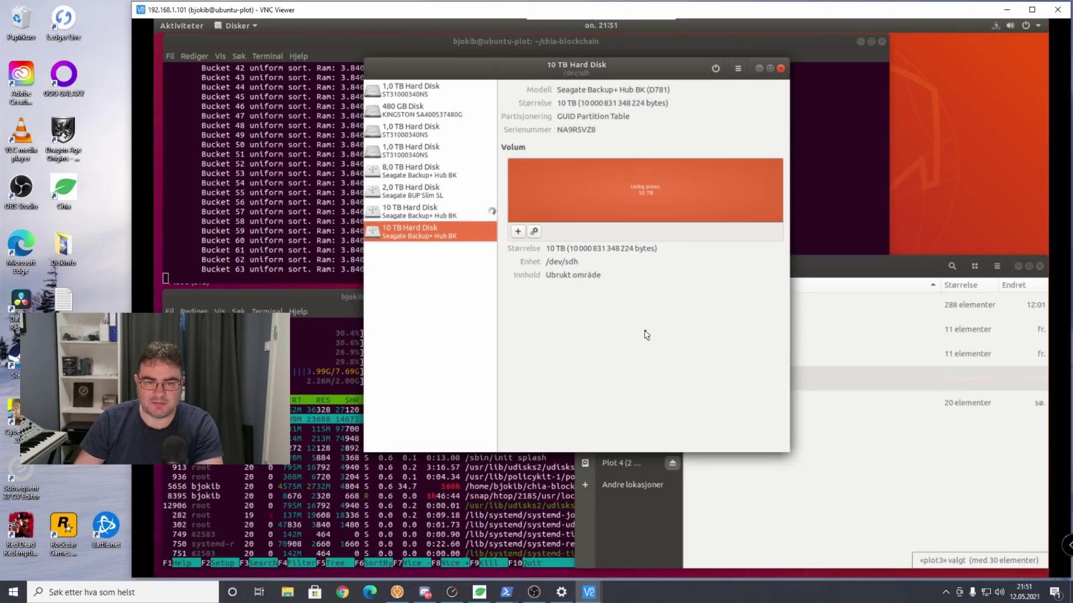
pyautogui.click(518, 232)
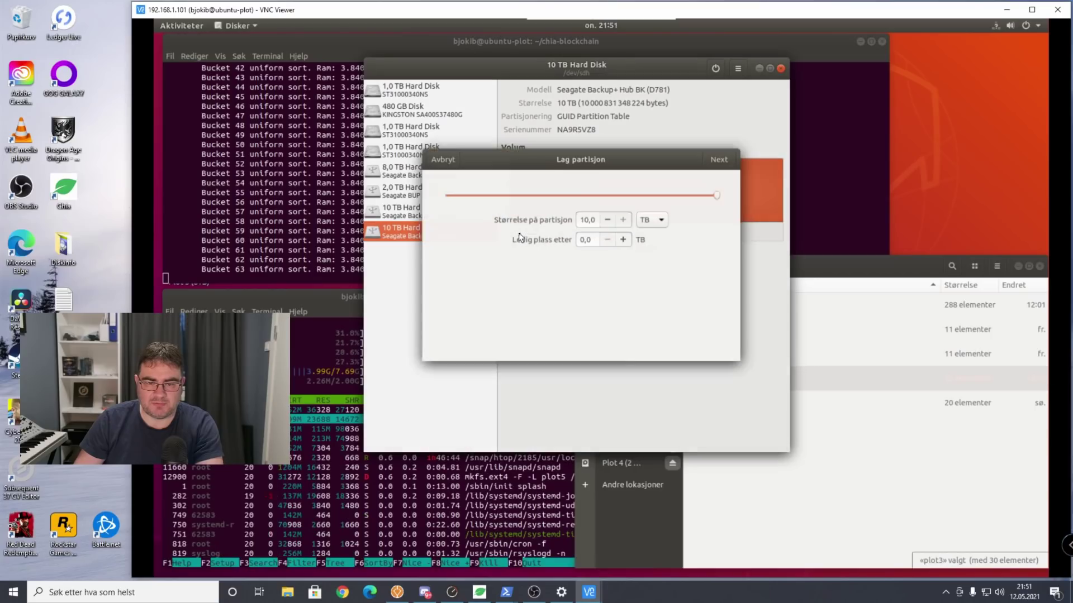
# Create a full 10 TB Ext4 partition named plot6 on the second drive, then raise the Files window.
pyautogui.click(715, 158)
pyautogui.click(581, 199)
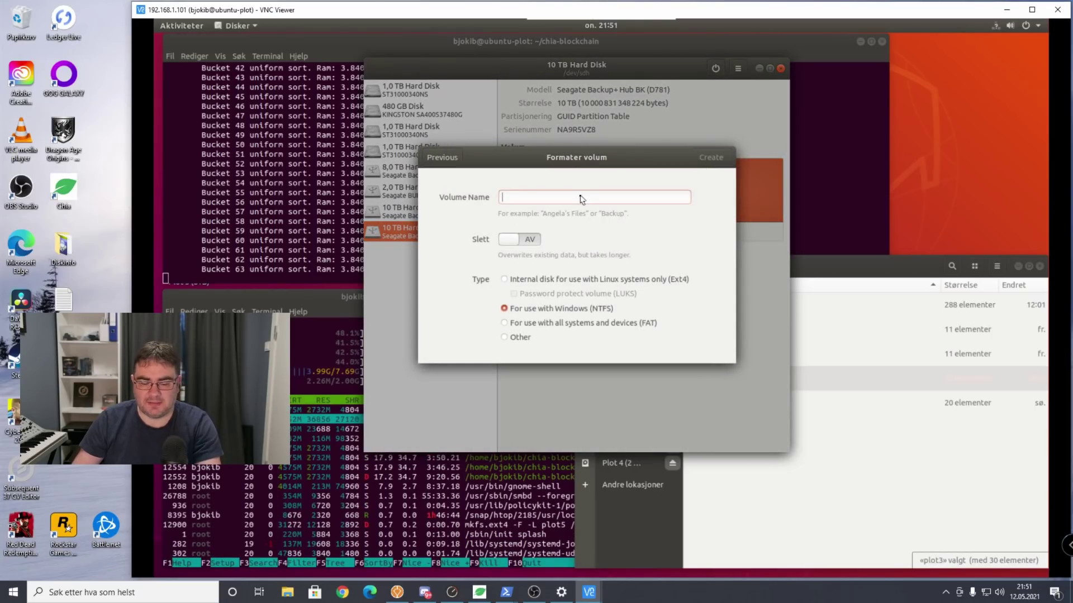
pyautogui.write('plot6')
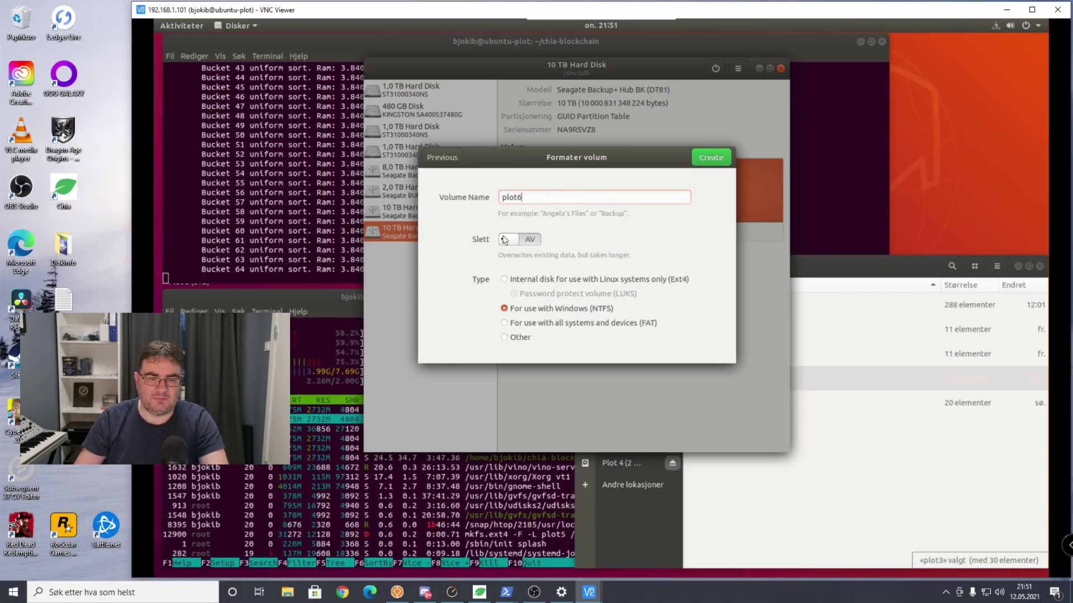
pyautogui.click(504, 279)
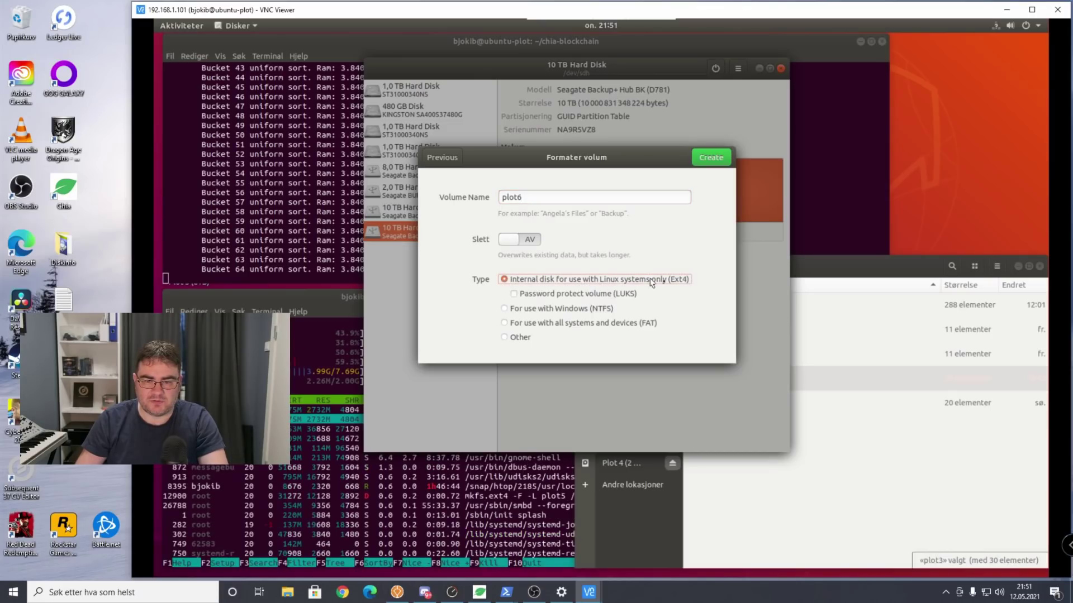
pyautogui.click(715, 158)
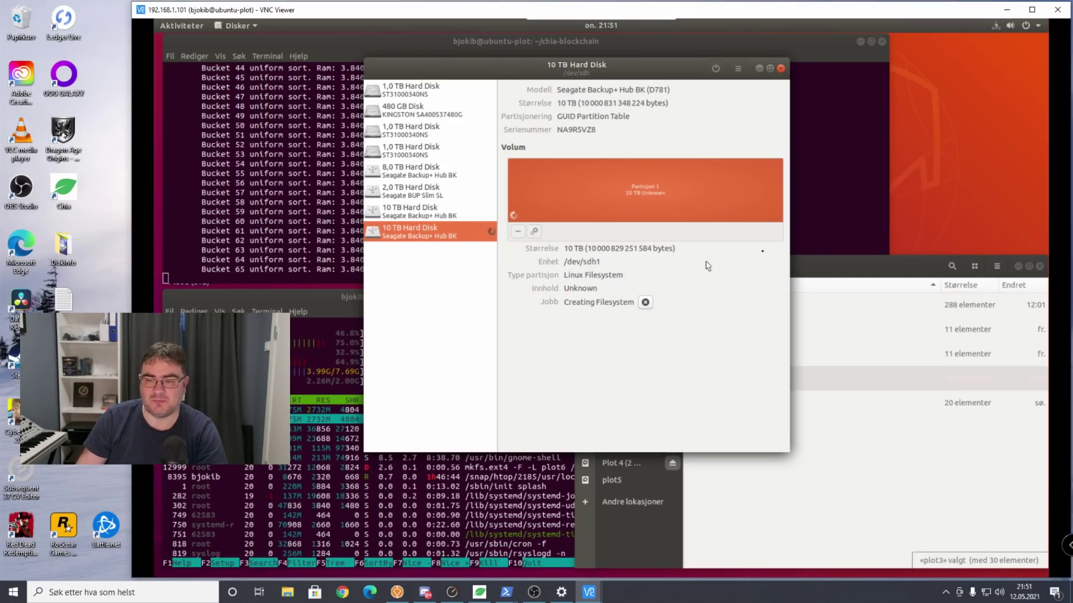
pyautogui.moveTo(848, 270); pyautogui.dragTo(844, 267)
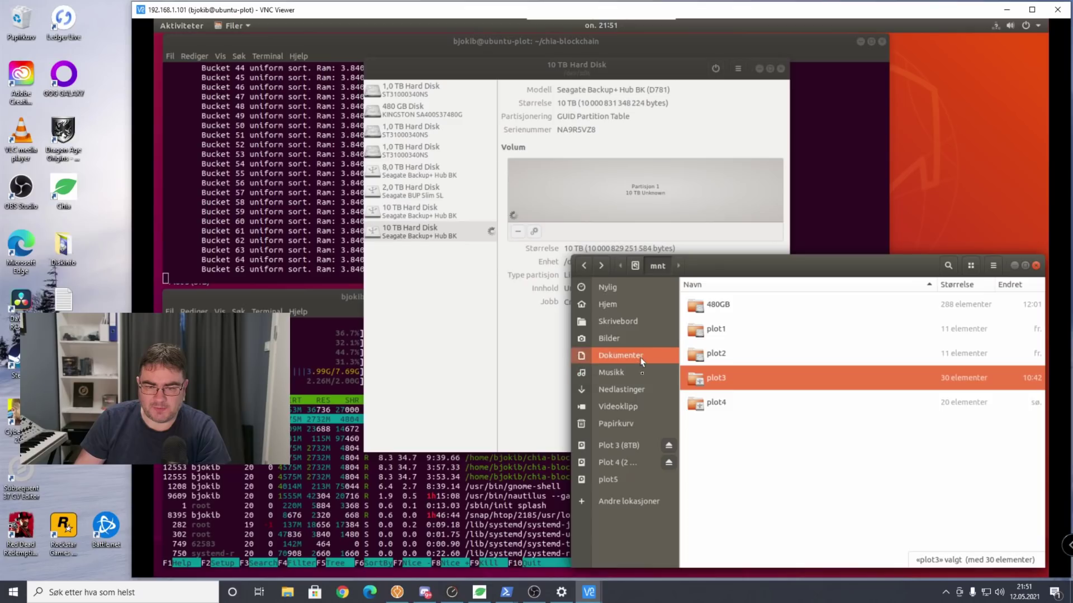
# Open the computer's root folder via Other Locations in Files, then return to Disks.
pyautogui.click(619, 503)
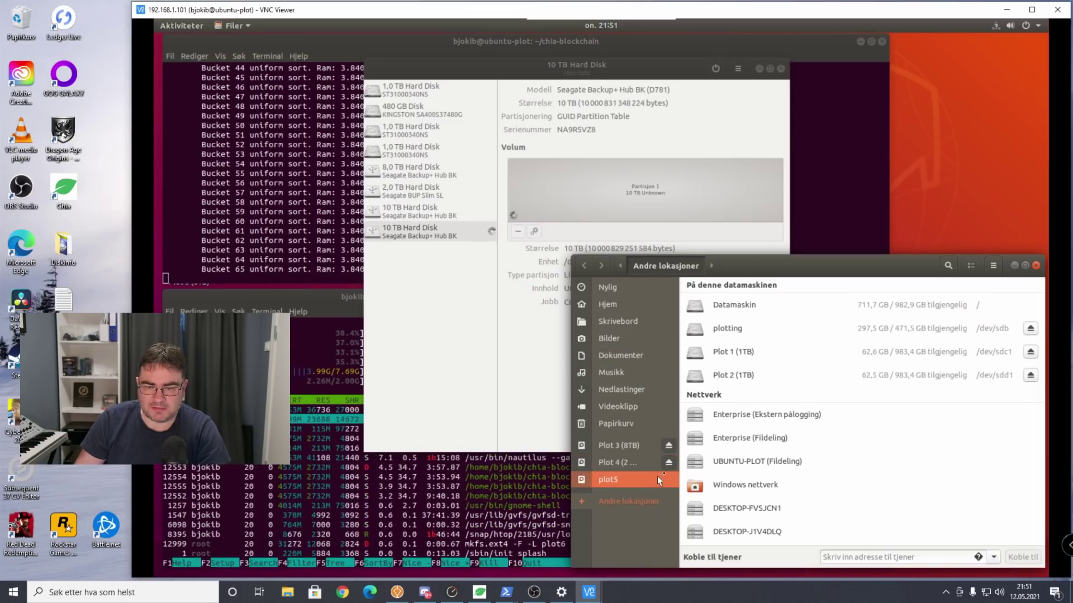
pyautogui.scroll(-1, 781, 466)
pyautogui.scroll(-1, 781, 466)
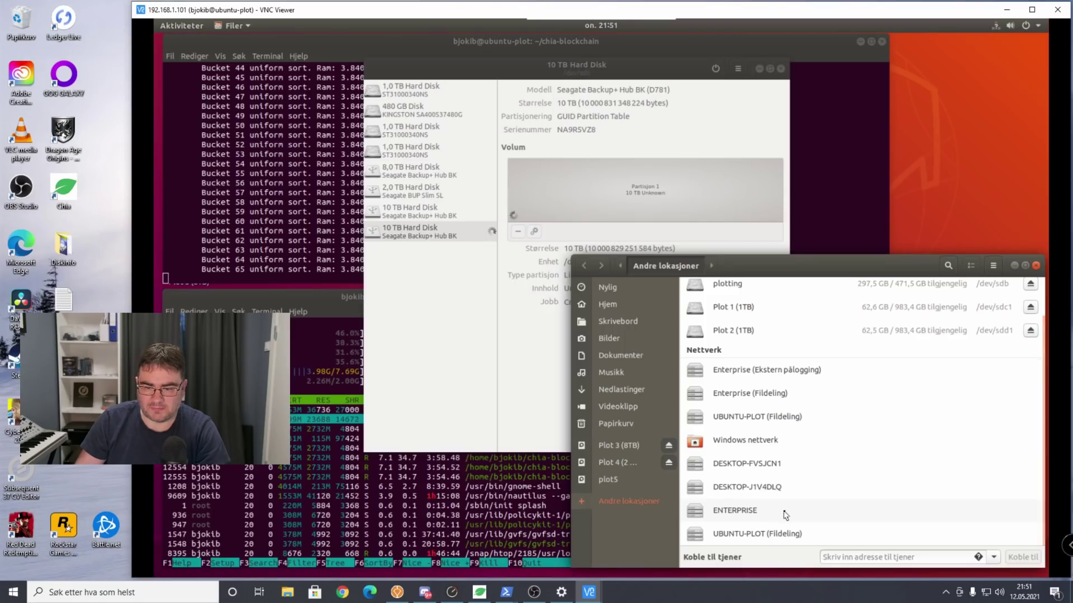
pyautogui.scroll(1, 785, 514)
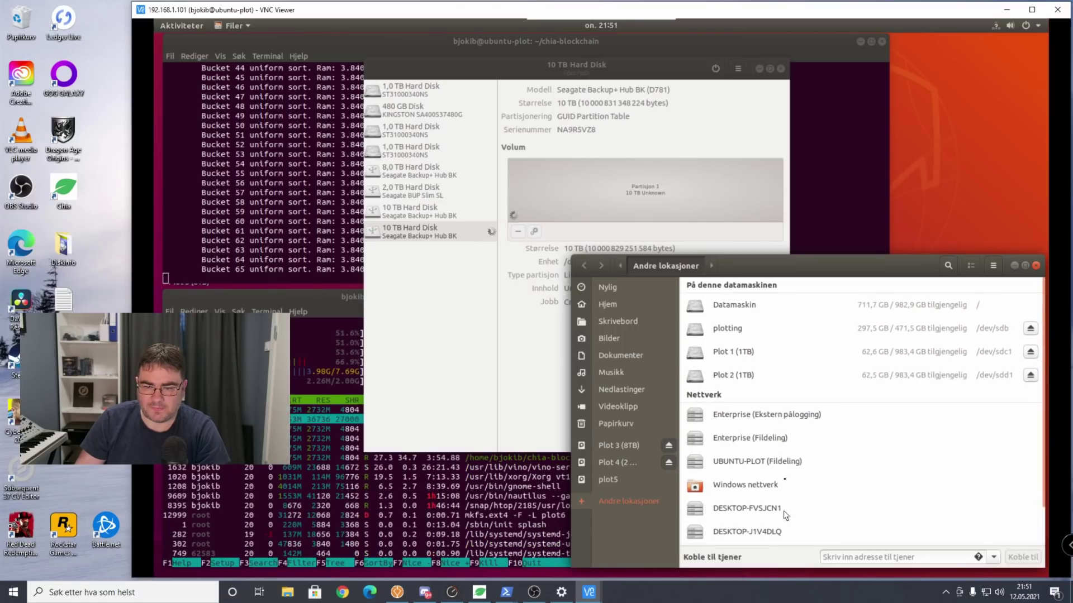
pyautogui.click(736, 311)
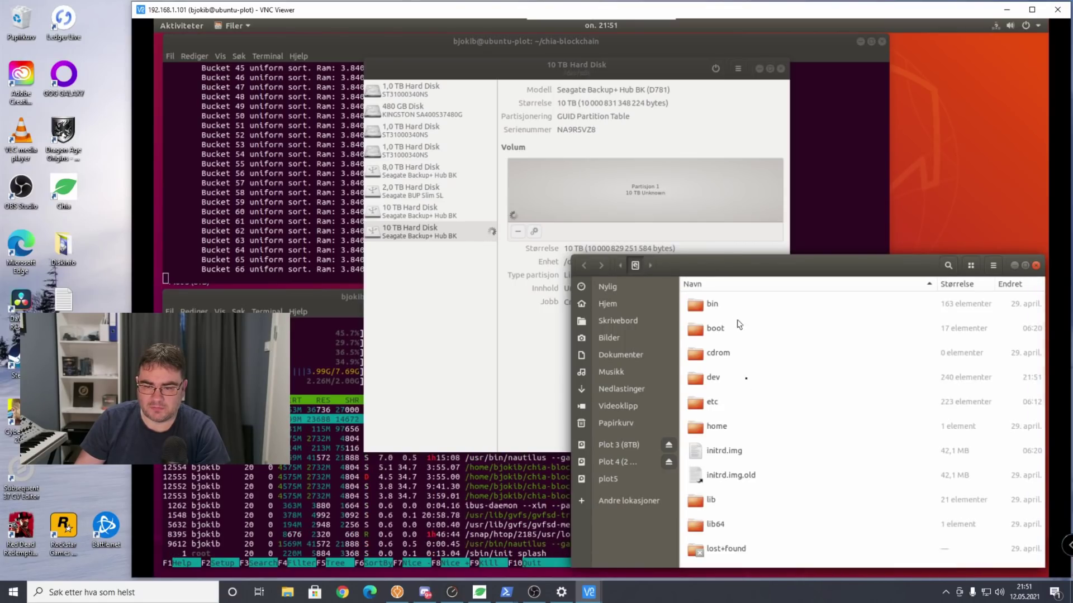
pyautogui.scroll(-5, 749, 380)
pyautogui.scroll(5, 755, 436)
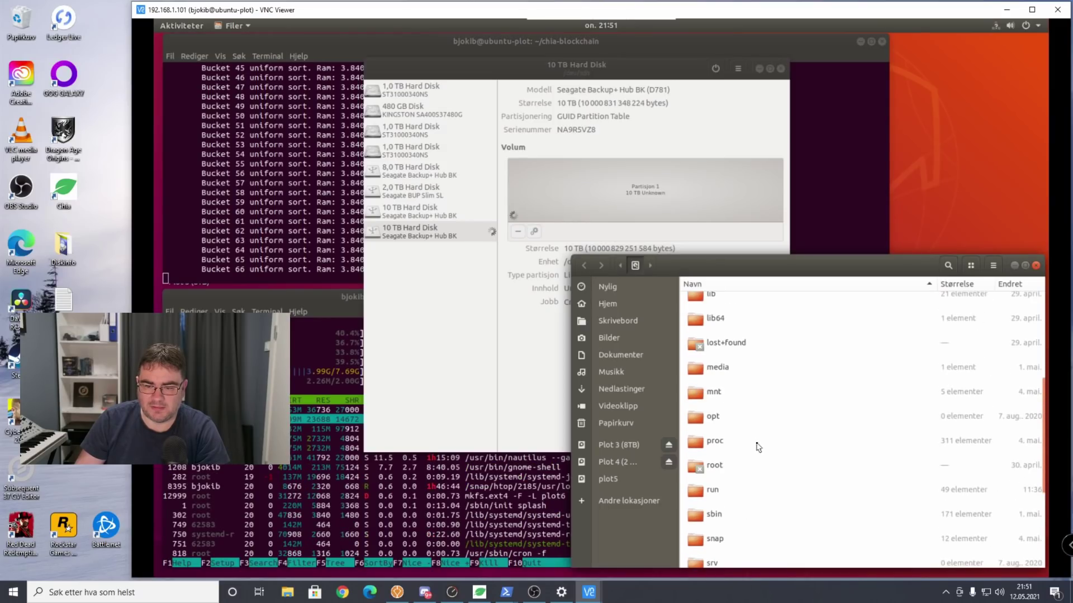
pyautogui.click(479, 71)
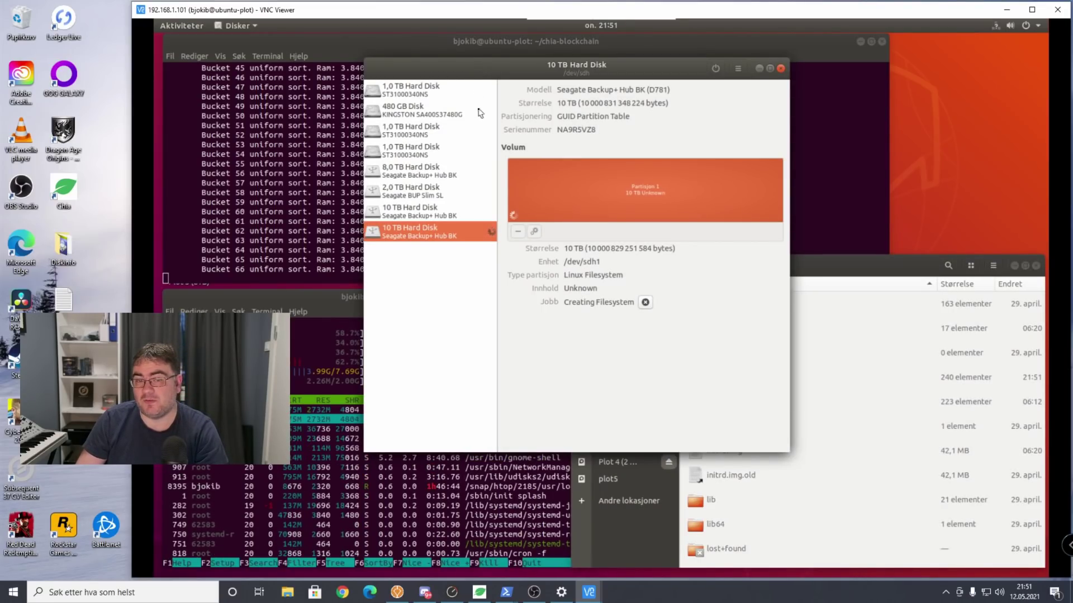
# Select the first 10 TB drive (/dev/sdg) and open the plot5 partition's gear menu.
pyautogui.click(429, 215)
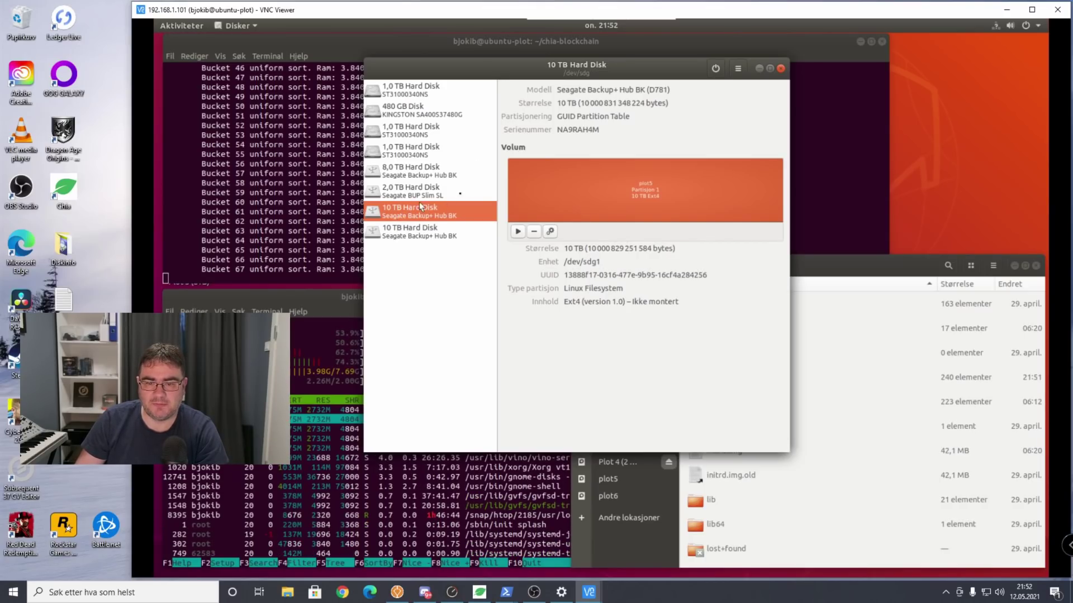
pyautogui.click(551, 232)
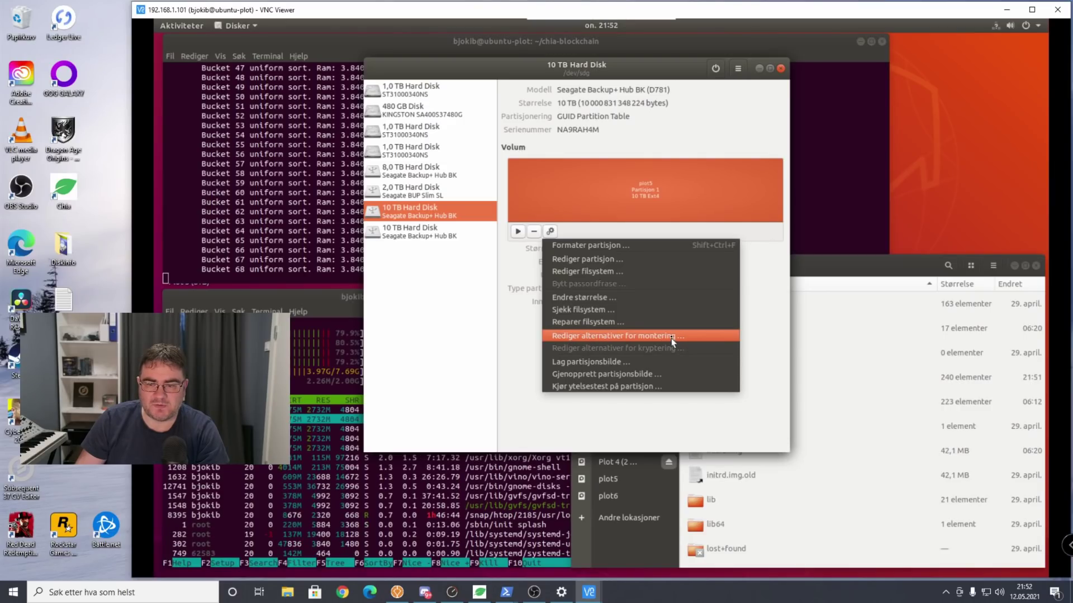
# Set plot5 to mount at startup at /mnt/plot5 named 'Plot 5 (10TB)', authenticating with the account password.
pyautogui.click(583, 338)
pyautogui.click(509, 152)
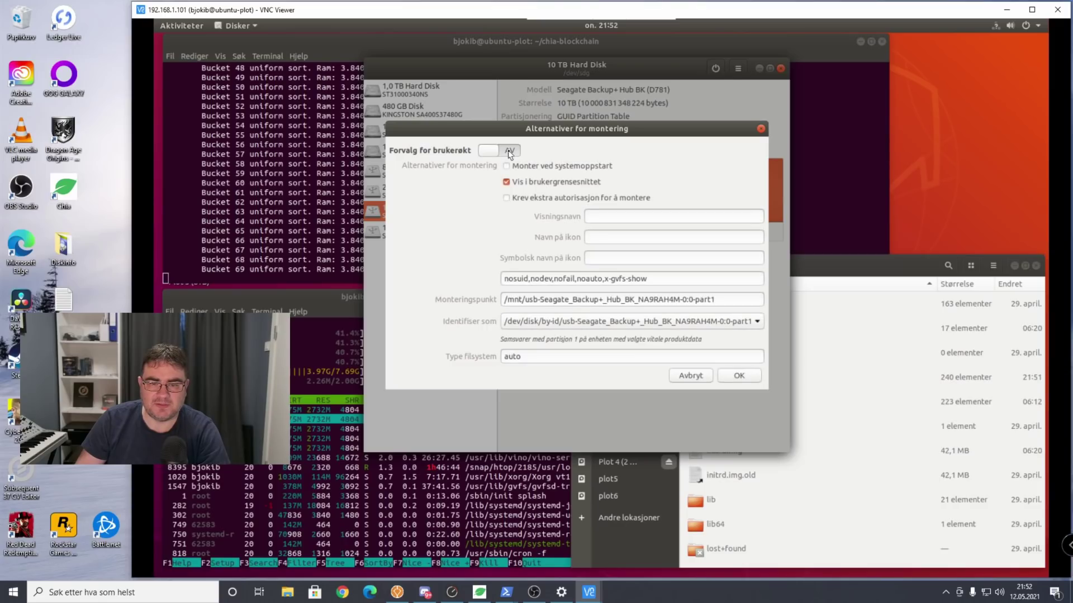
pyautogui.click(523, 167)
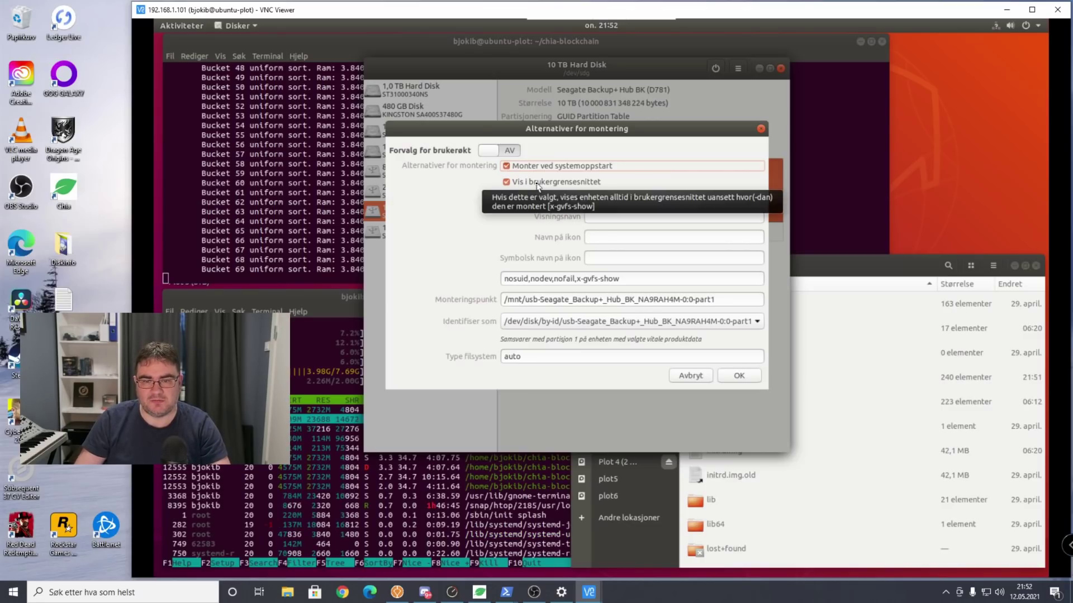
pyautogui.write('P')
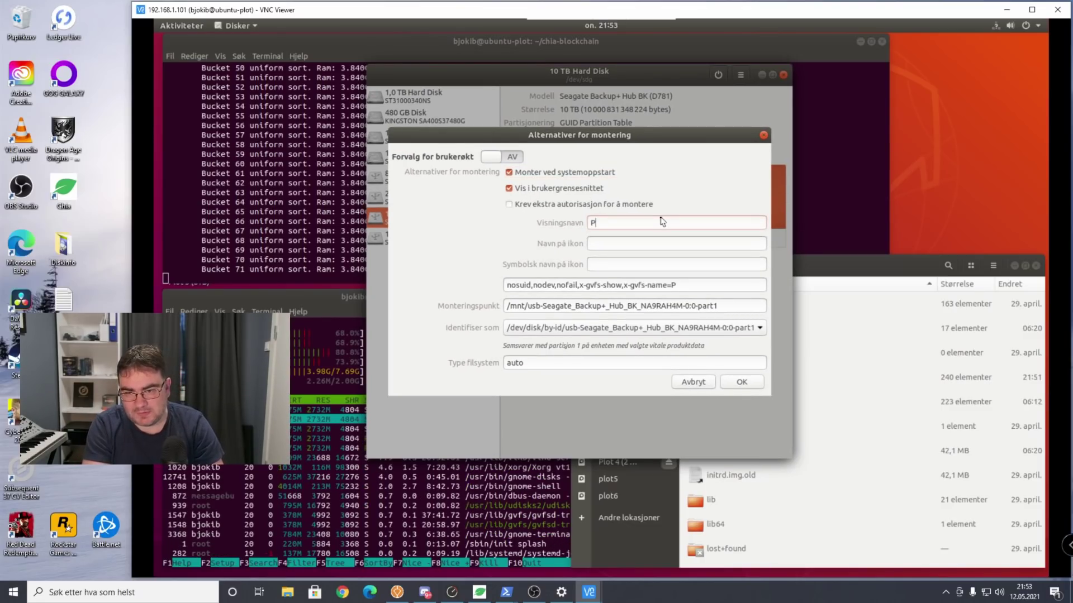
pyautogui.write('lot ')
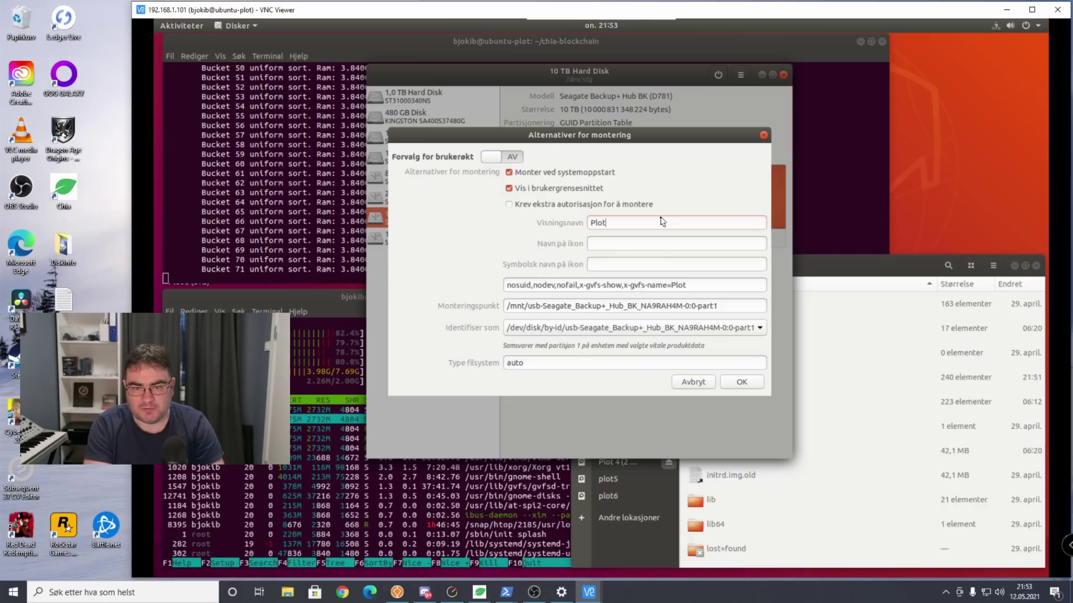
pyautogui.write('5 (')
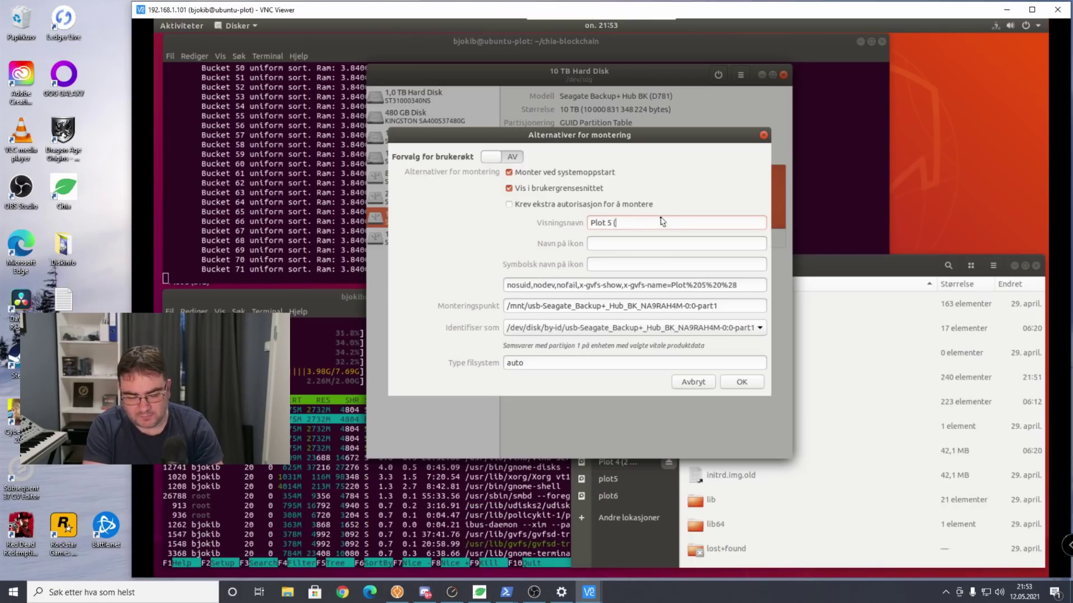
pyautogui.write('10TB')
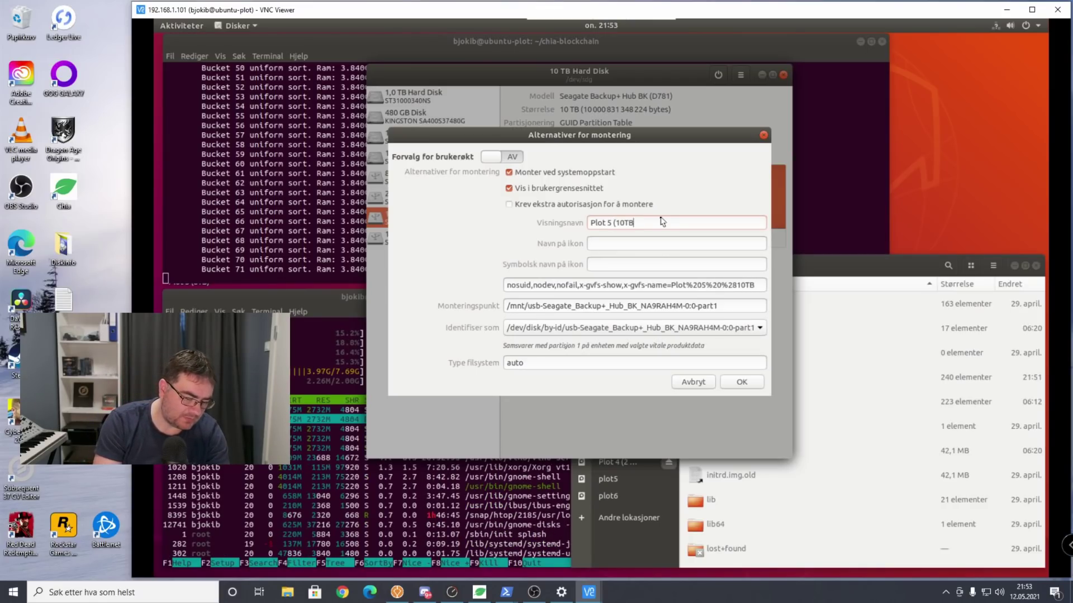
pyautogui.write(')')
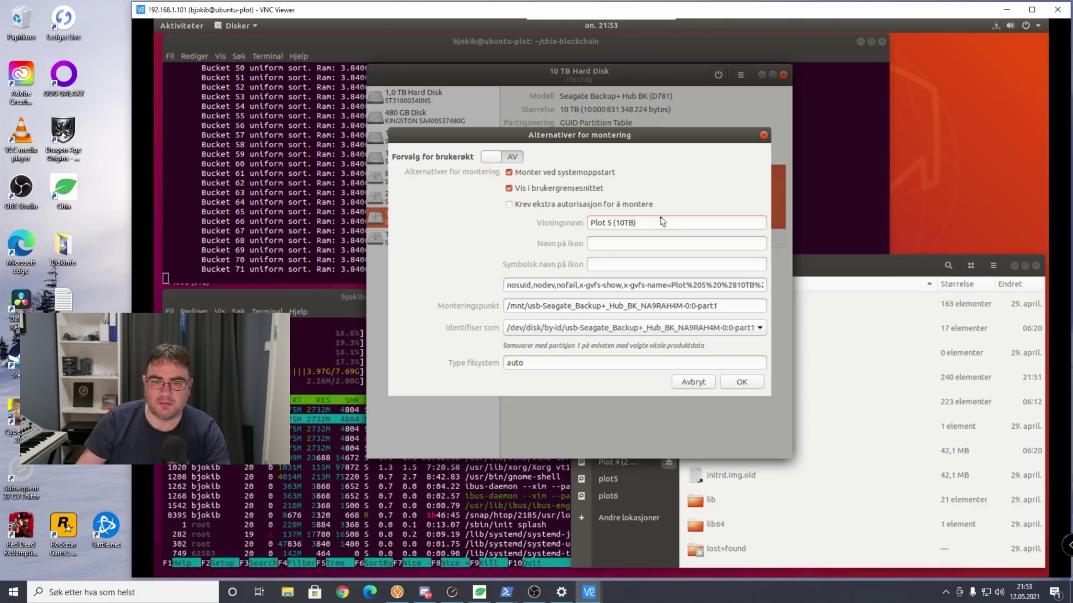
pyautogui.click(530, 306)
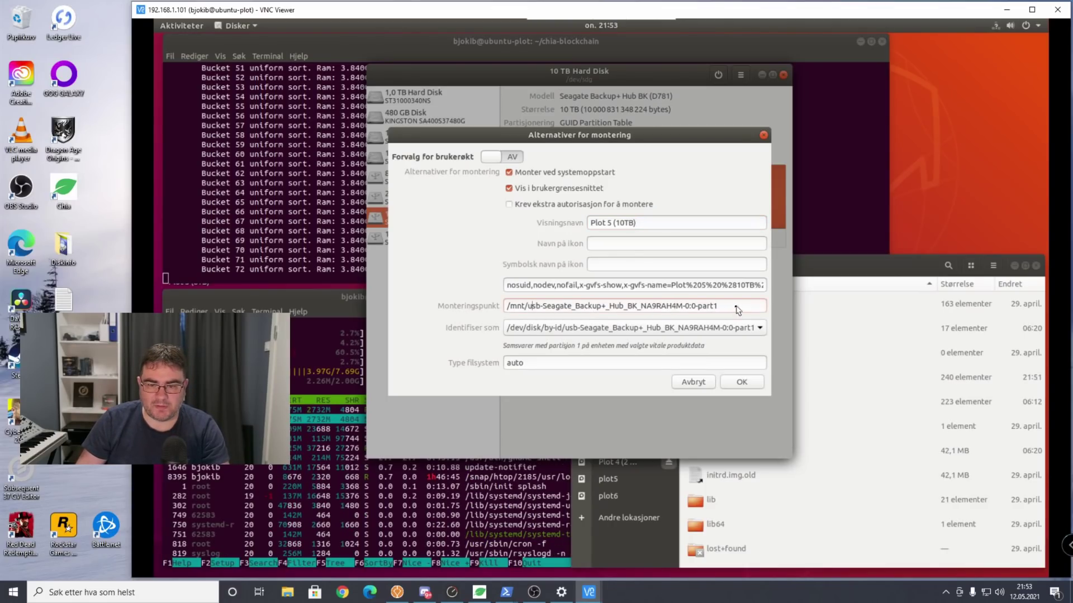
pyautogui.moveTo(737, 310); pyautogui.dragTo(534, 312)
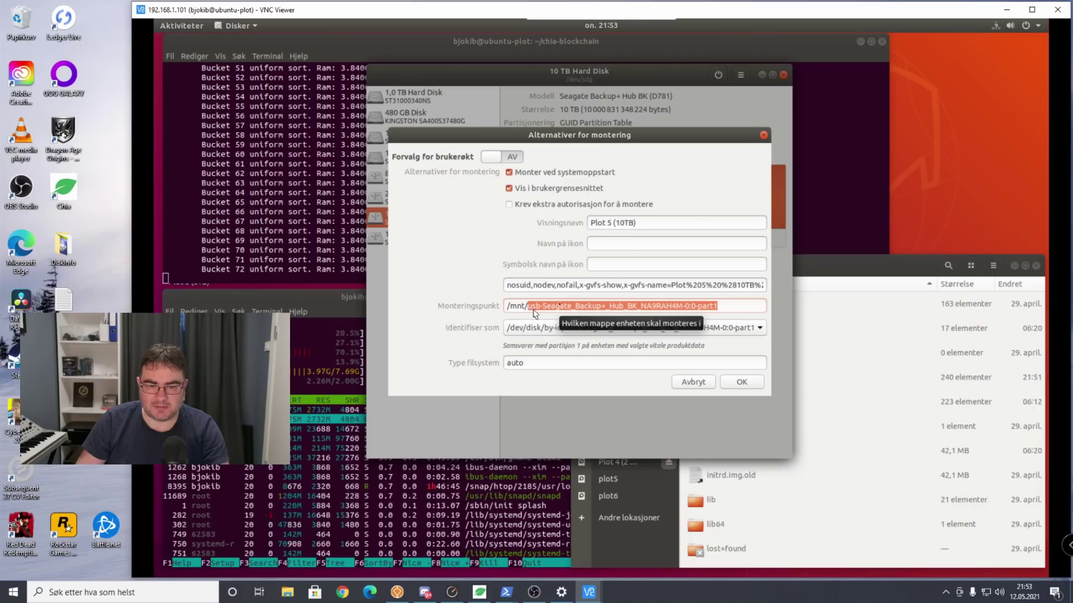
pyautogui.write('plot5')
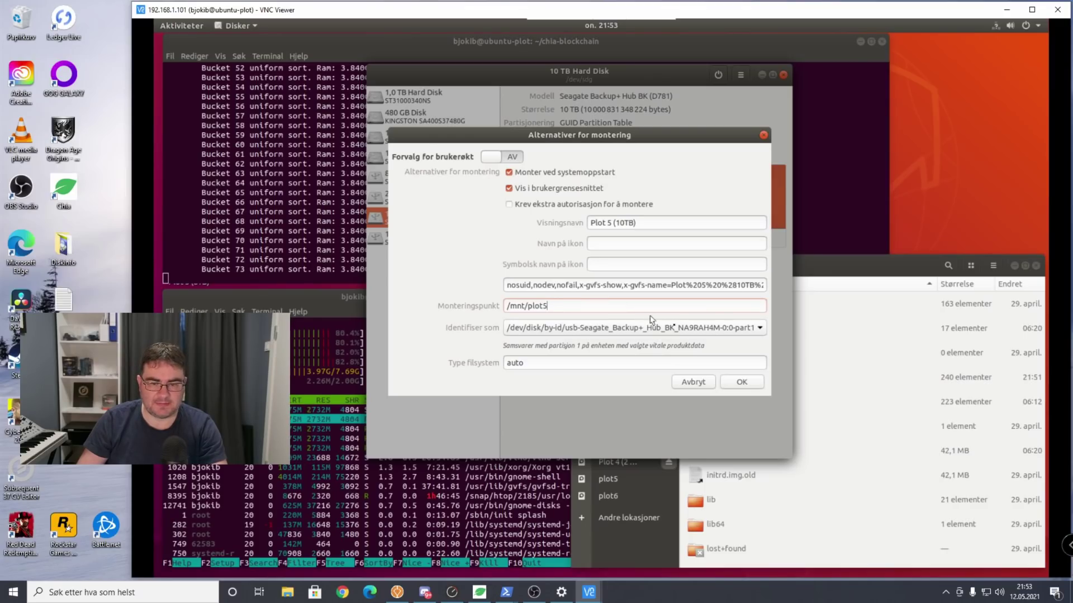
pyautogui.click(748, 384)
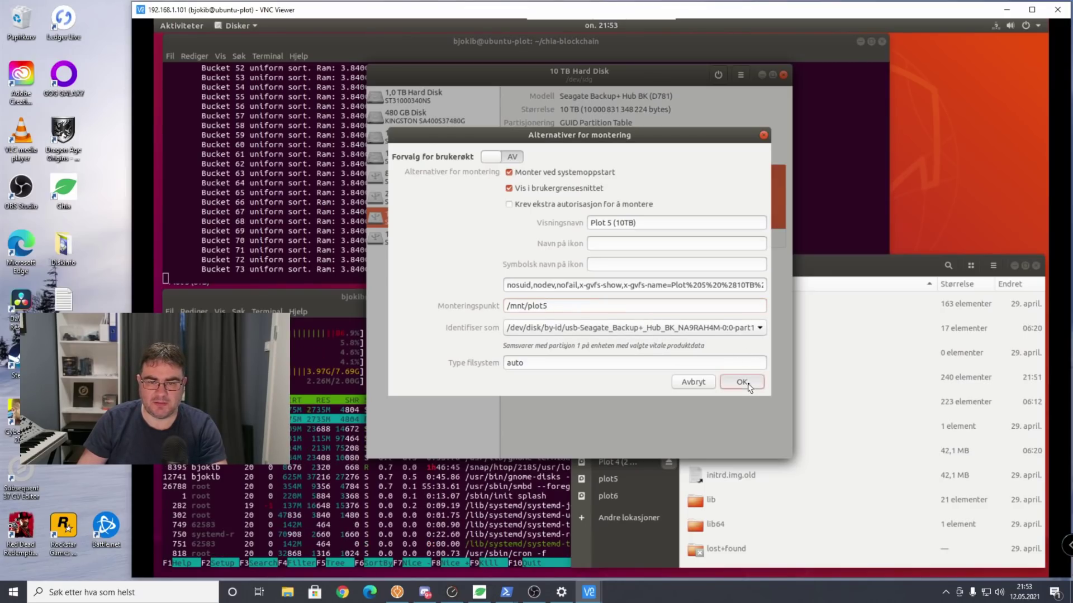
pyautogui.write('****')
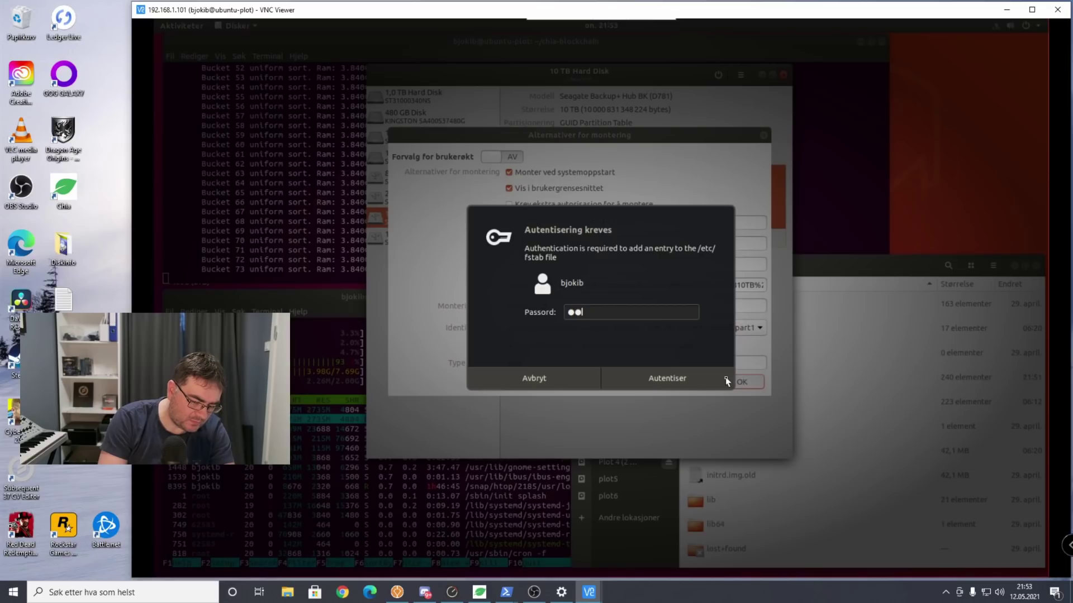
pyautogui.write('******')
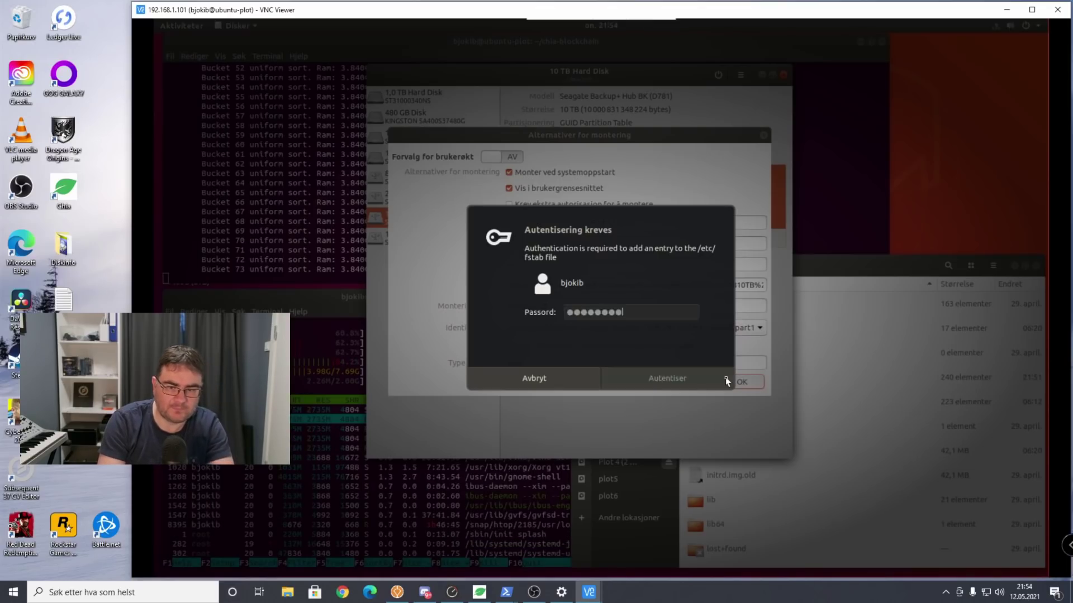
pyautogui.press('Return')
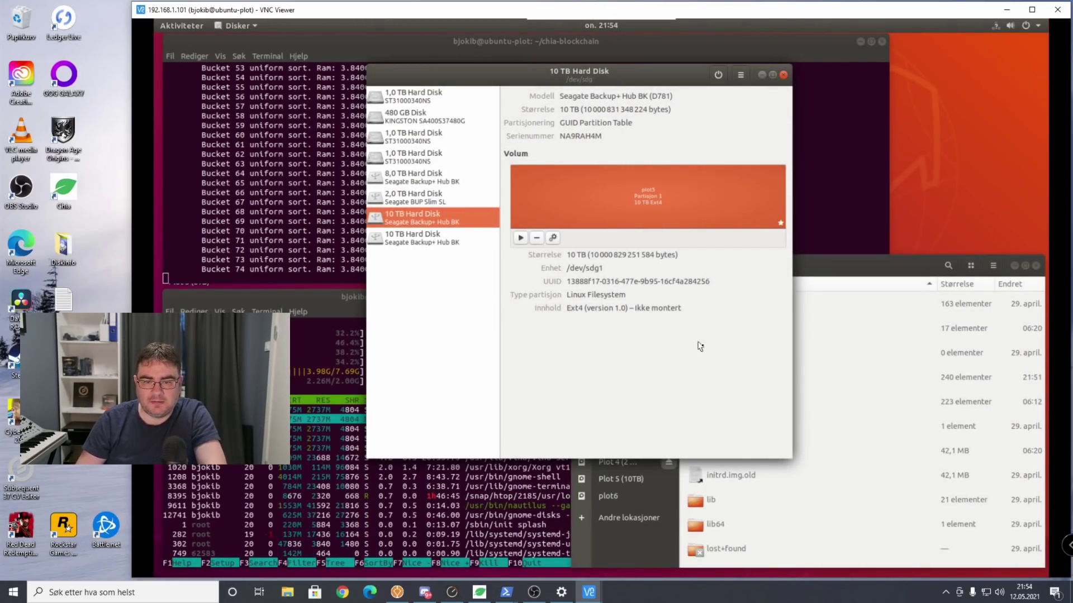
# Mount plot5 and confirm in Files that /mnt/plot5 contains only lost+found.
pyautogui.click(520, 239)
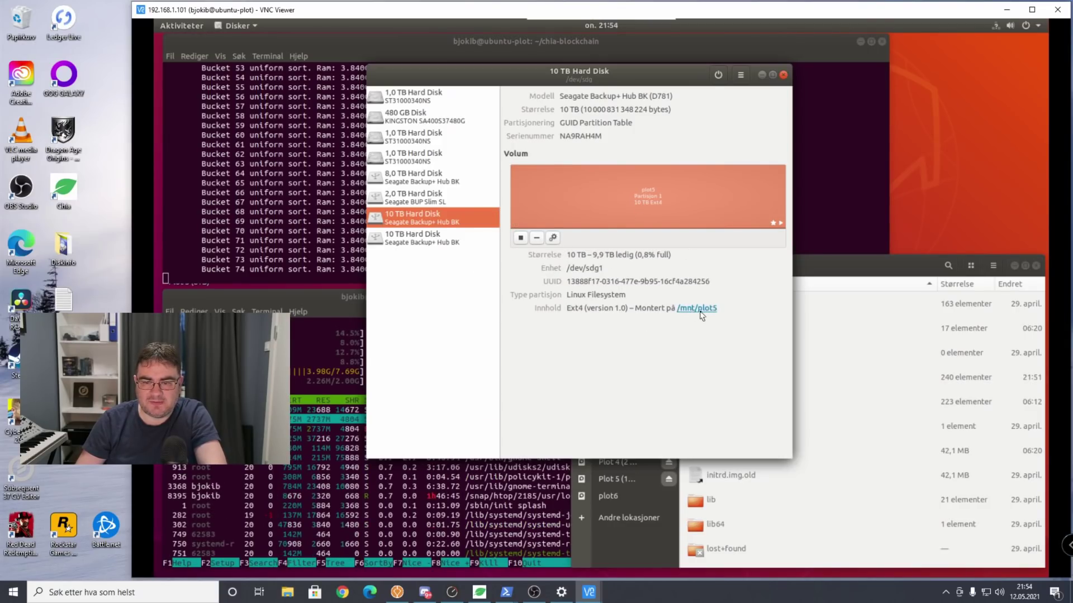
pyautogui.click(697, 311)
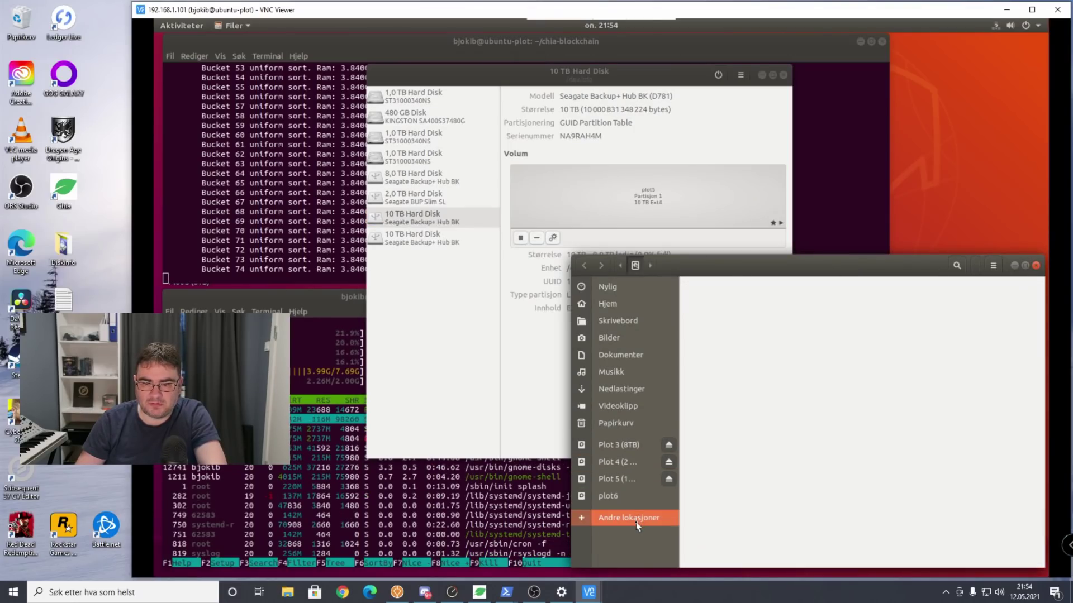
pyautogui.scroll(-5, 727, 425)
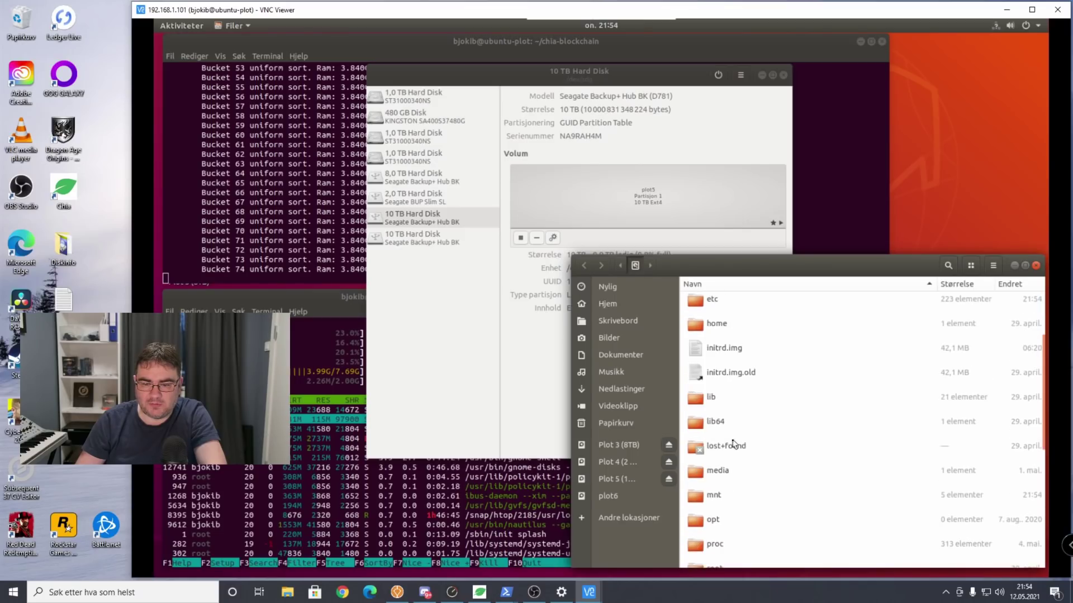
pyautogui.doubleClick(713, 428)
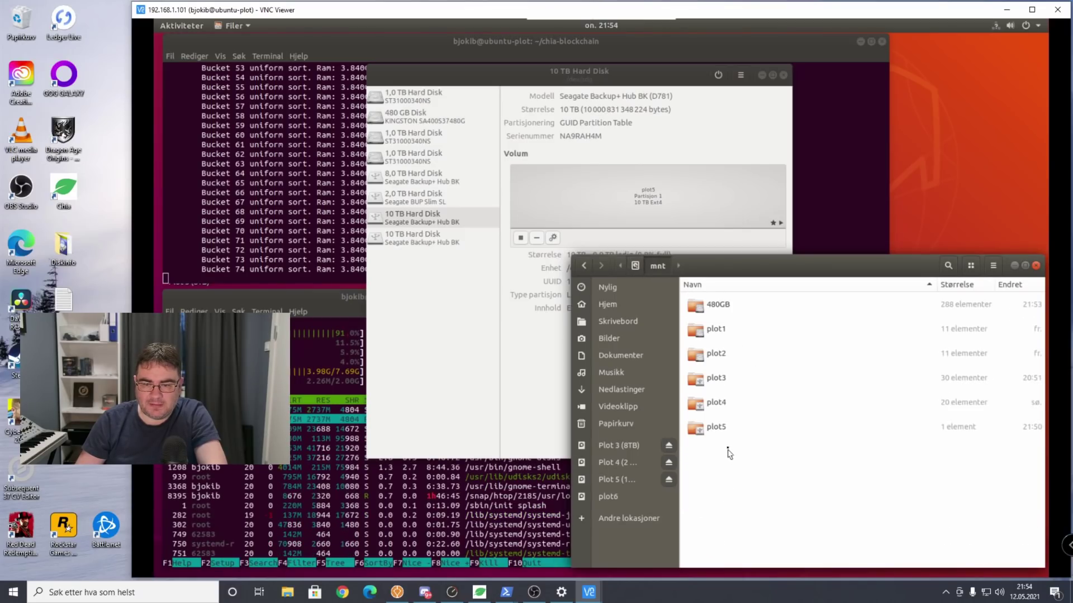
pyautogui.click(723, 429)
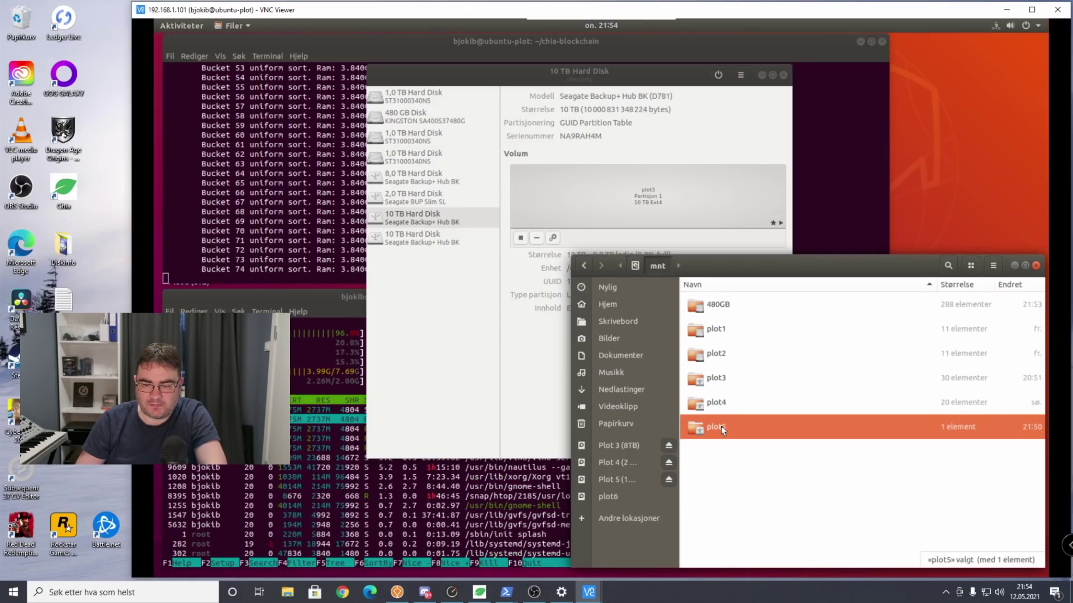
pyautogui.doubleClick(722, 429)
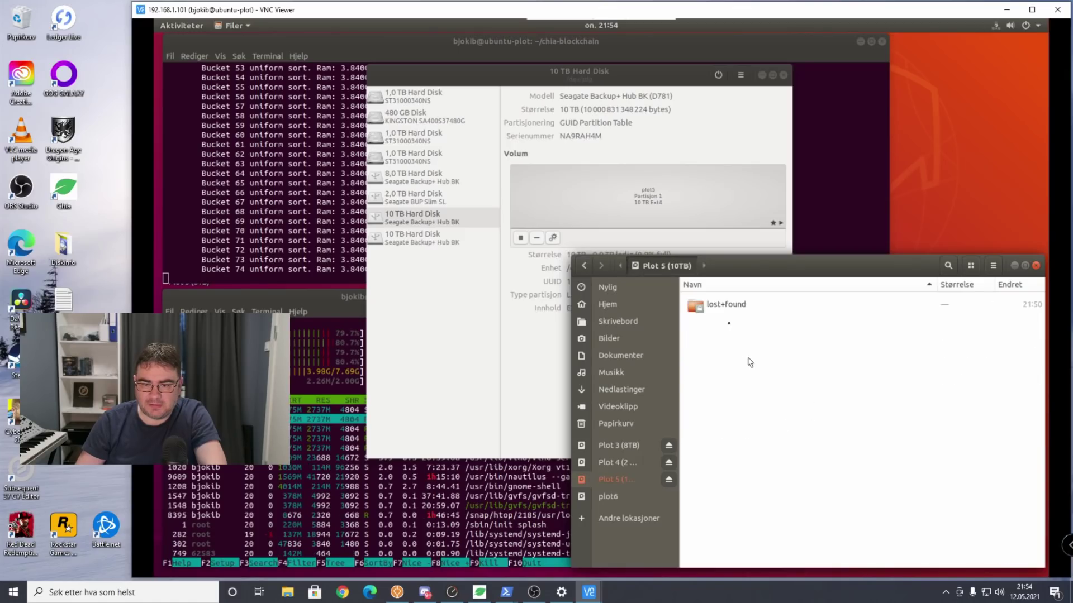
pyautogui.click(584, 266)
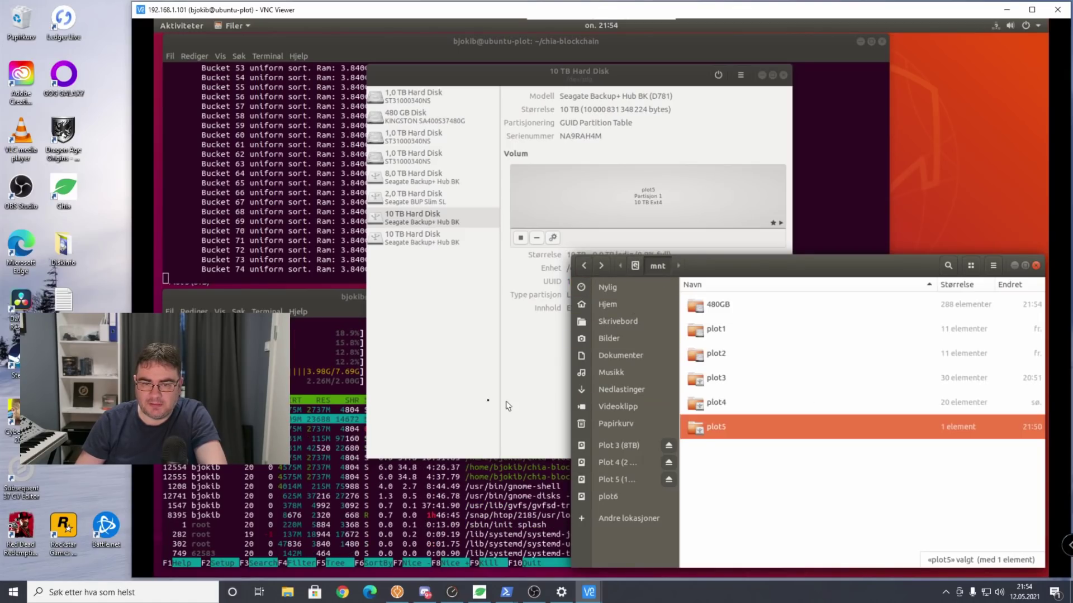
# Select the second 10 TB disk's plot6 partition (/dev/sdh1) and open its extra options.
pyautogui.click(437, 392)
pyautogui.click(406, 245)
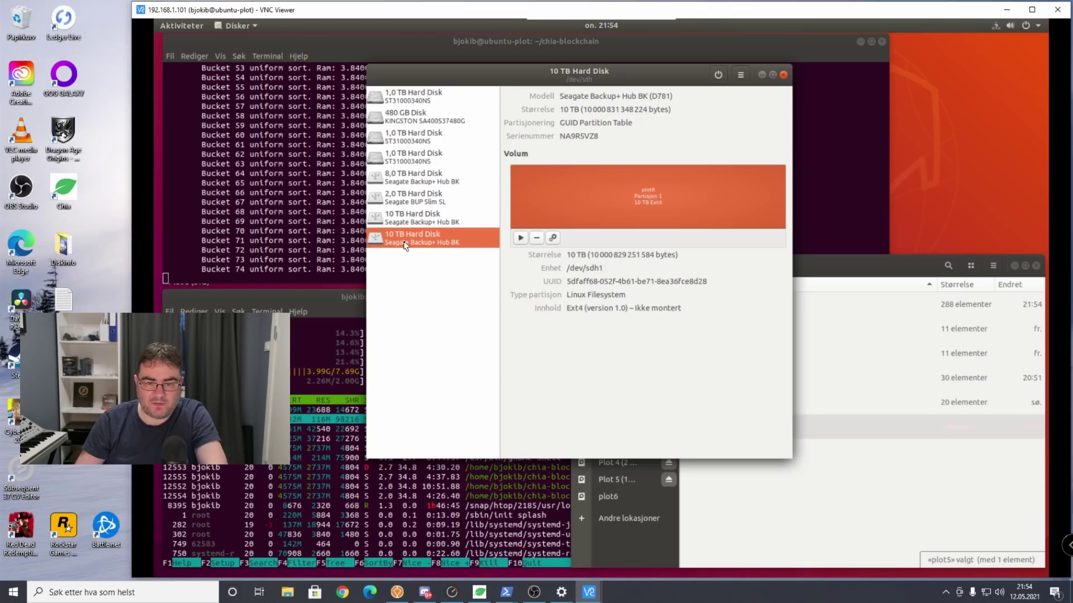
pyautogui.click(553, 238)
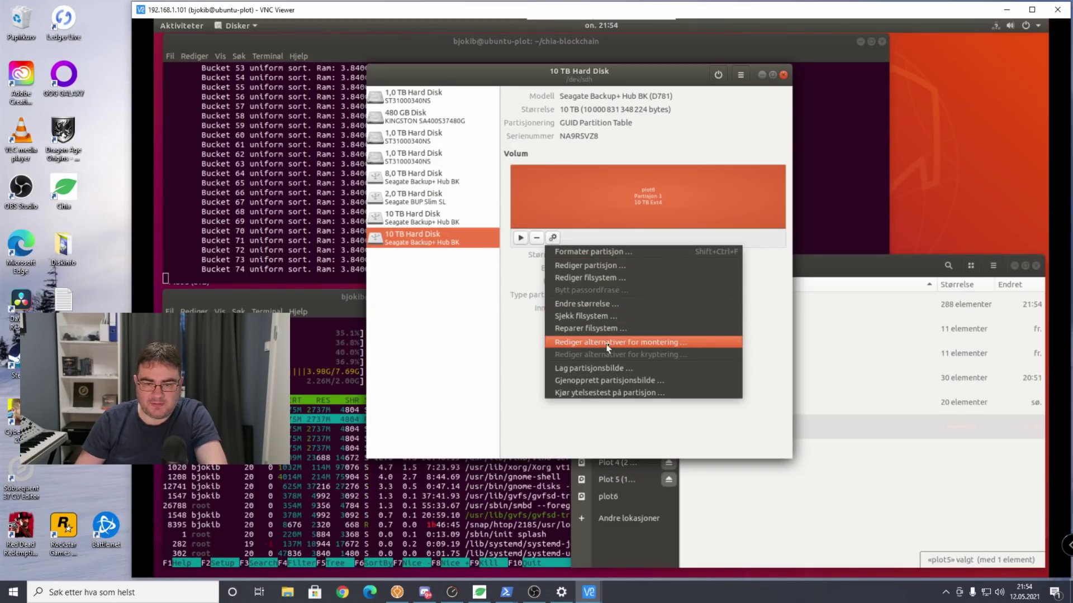
# Set the plot6 partition to mount at system startup as 'Plot 6 (10TB)' at /mnt/plot6.
pyautogui.click(635, 345)
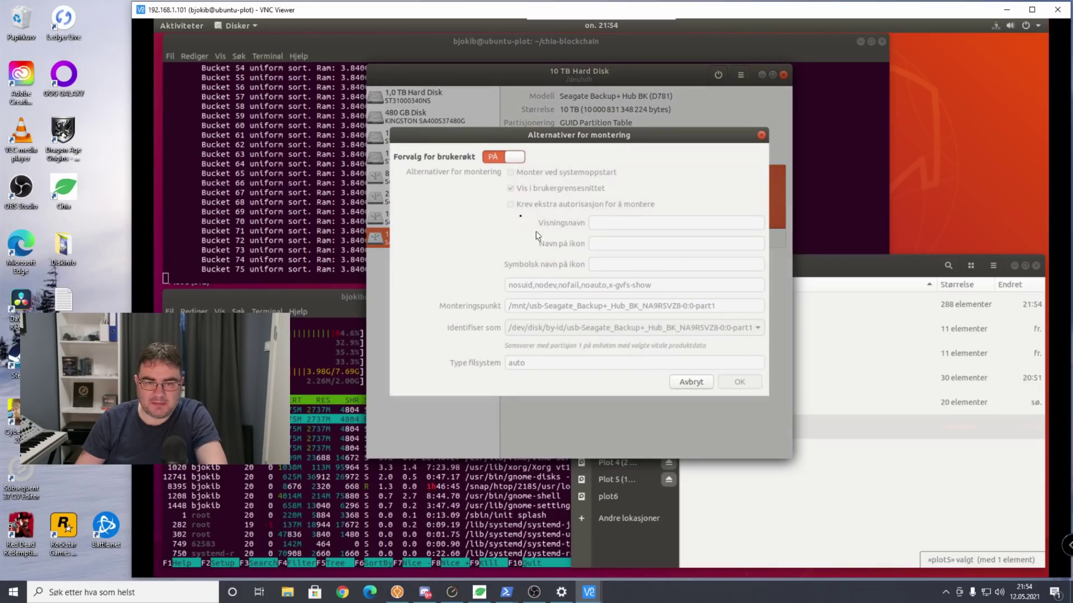
pyautogui.click(509, 158)
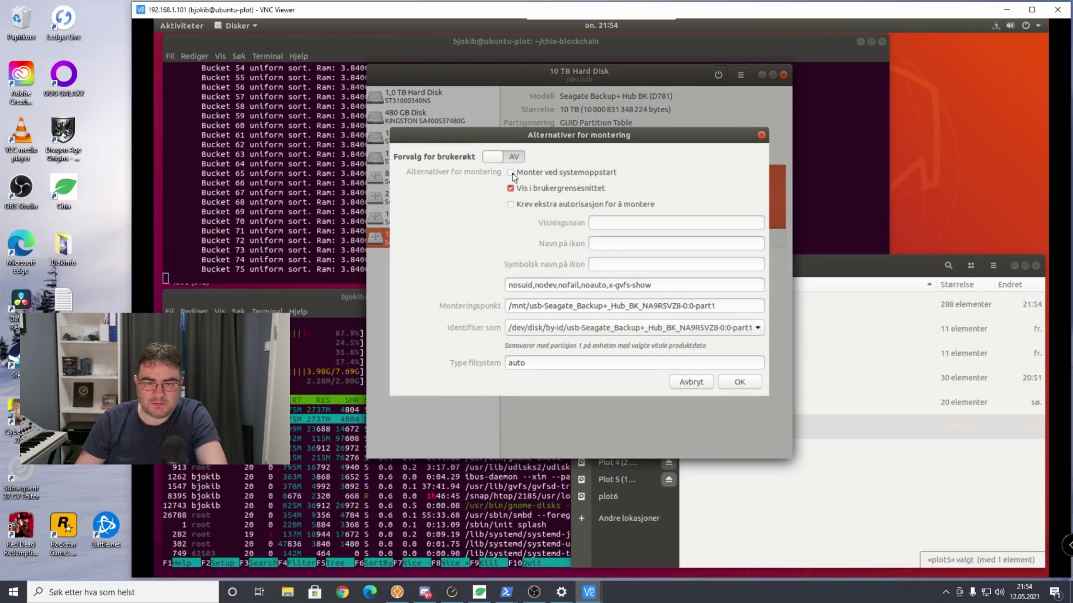
pyautogui.click(510, 173)
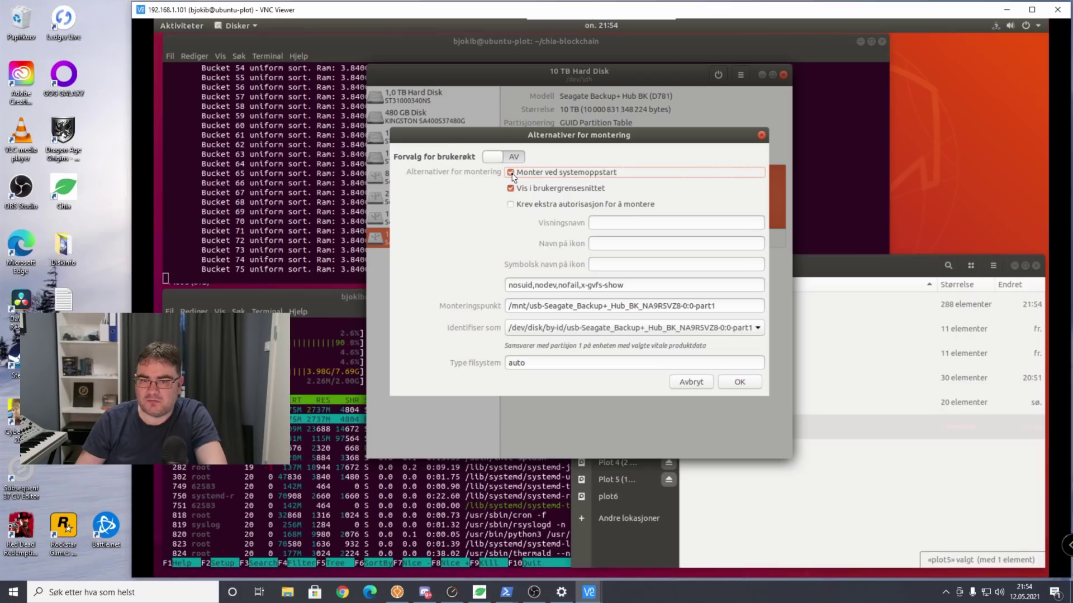
pyautogui.click(620, 224)
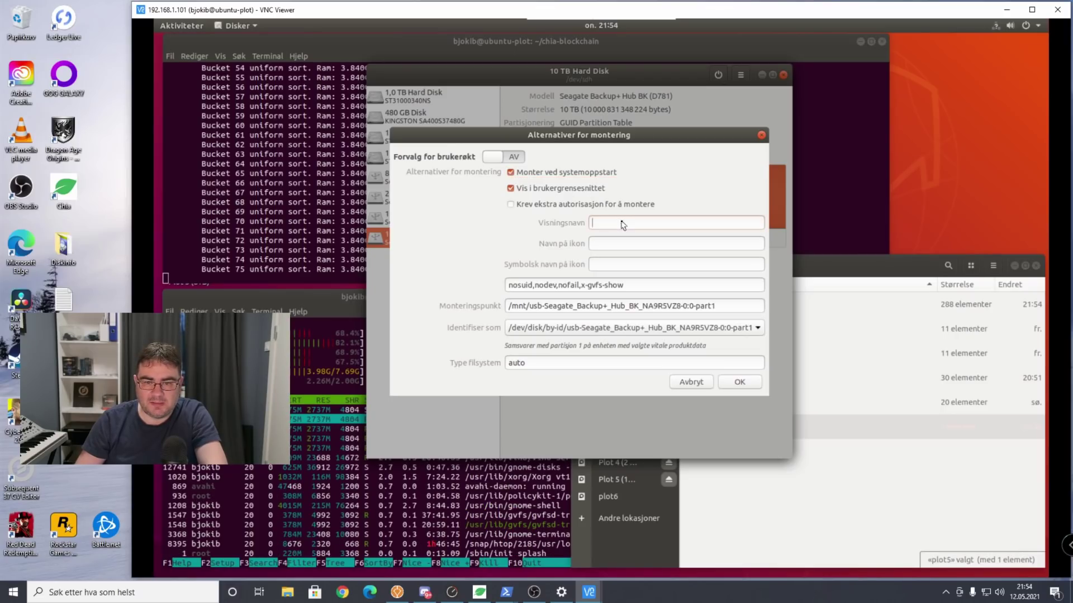
pyautogui.write('Plo')
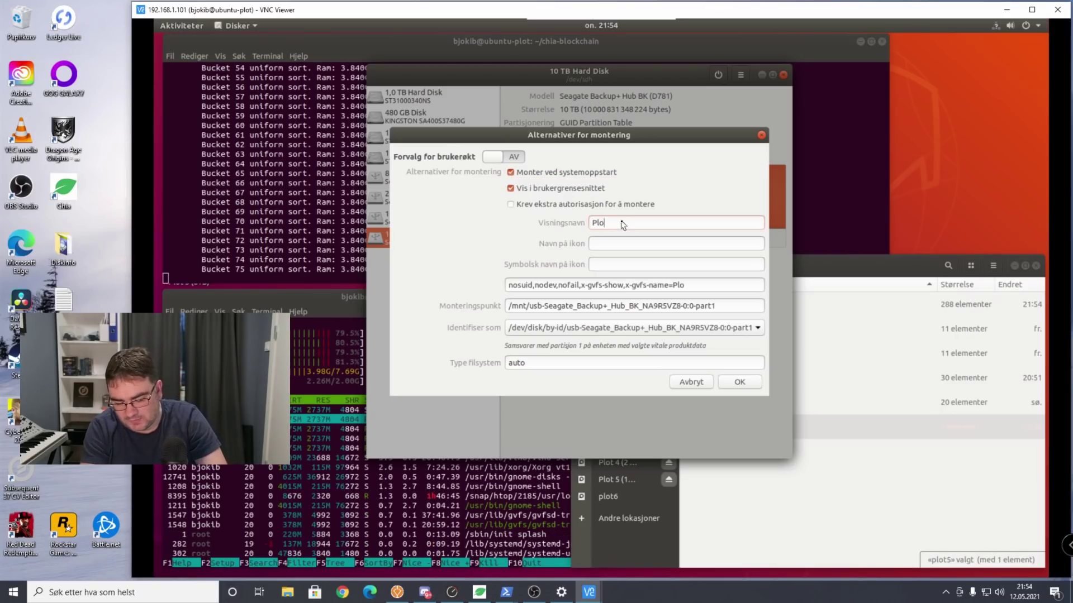
pyautogui.write('t 6 (')
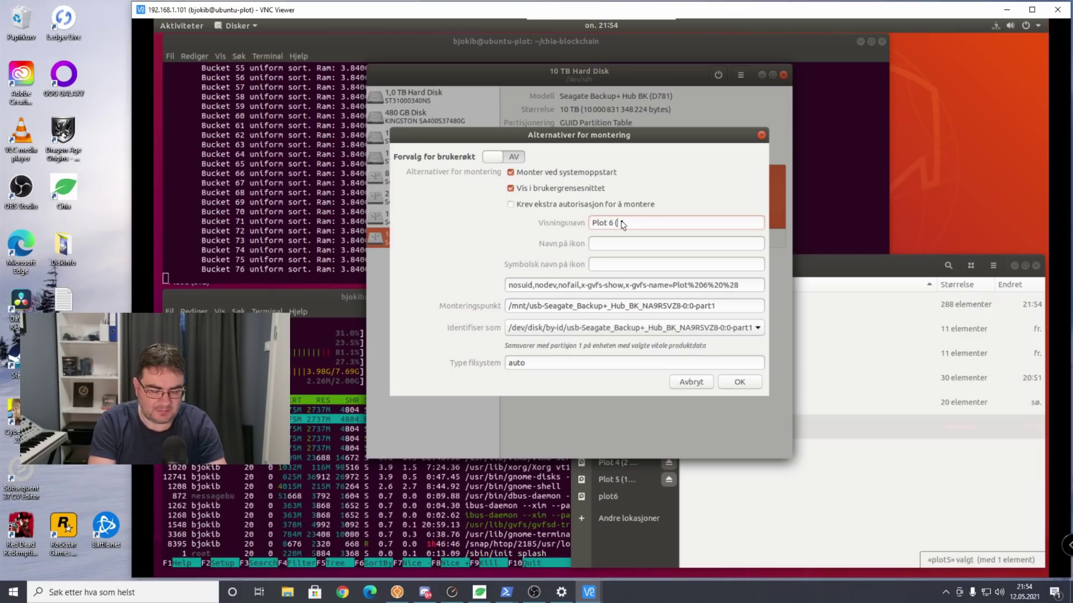
pyautogui.write('10TB)=')
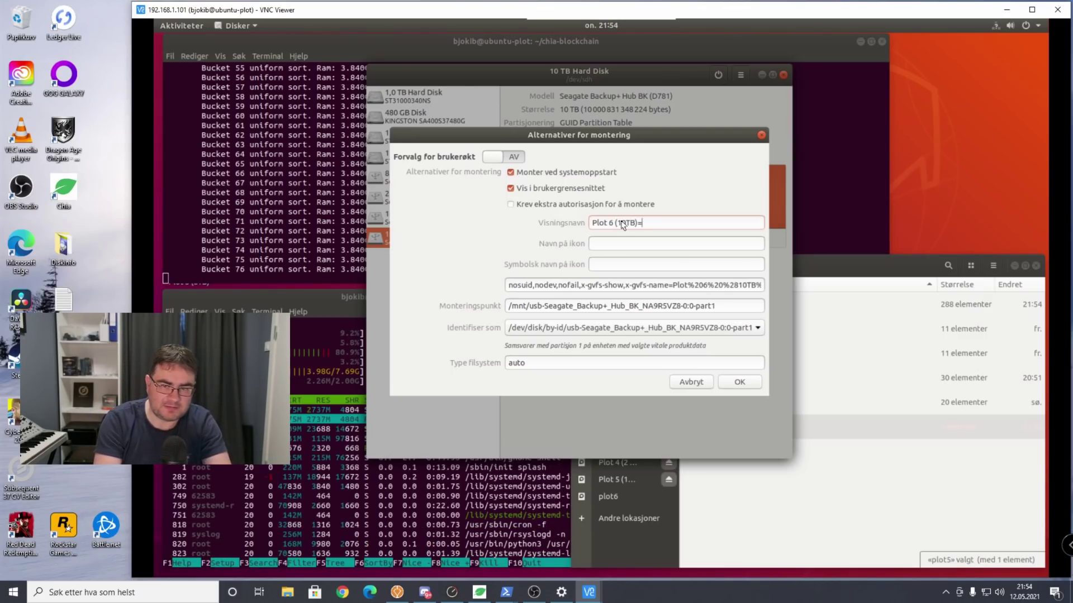
pyautogui.press('BackSpace')
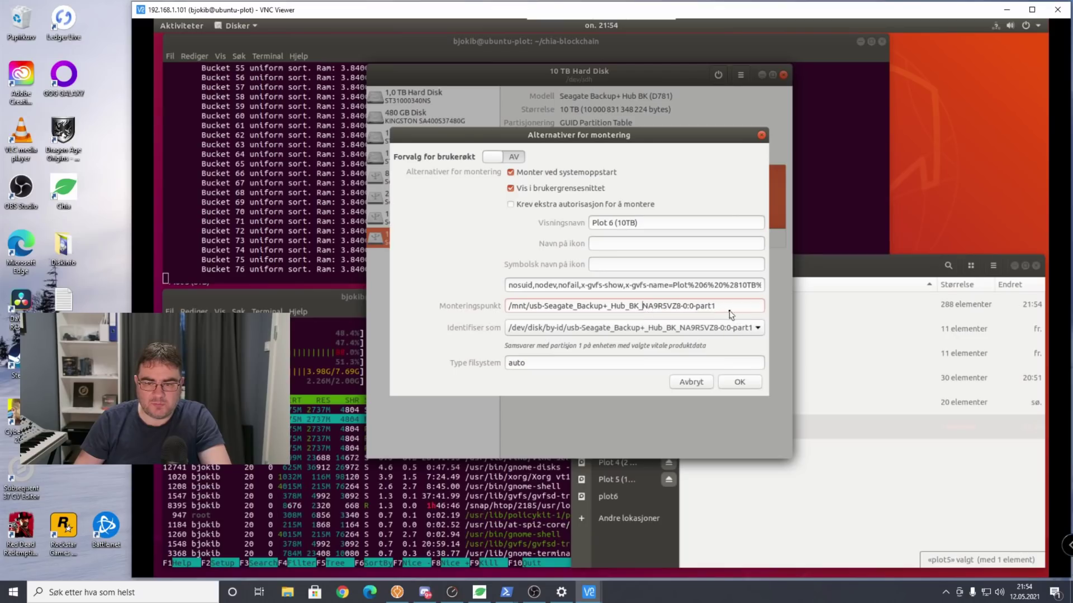
pyautogui.moveTo(732, 307); pyautogui.dragTo(535, 312)
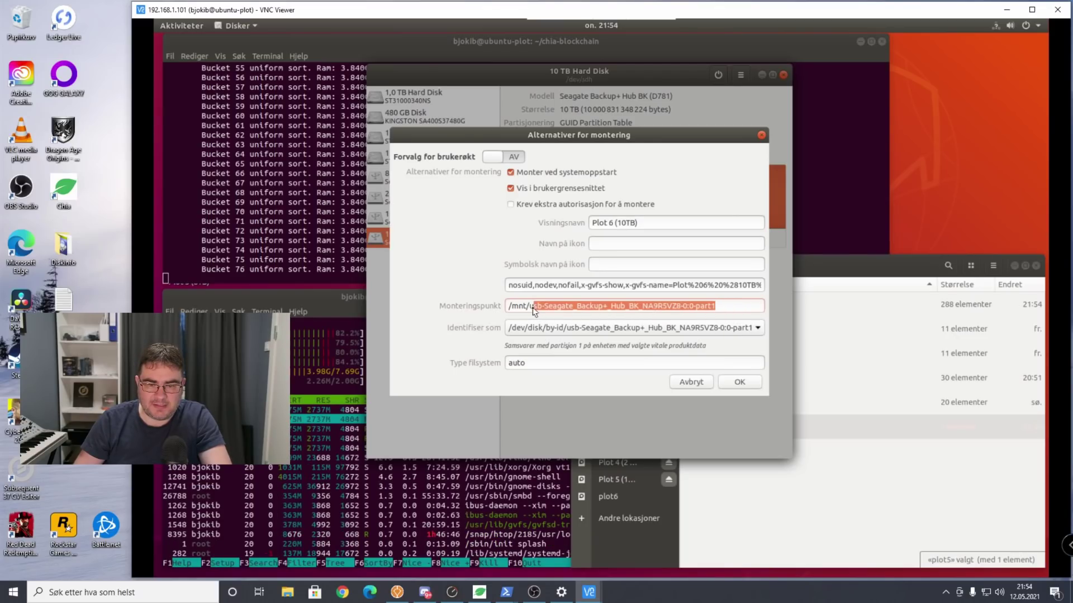
pyautogui.write('pl')
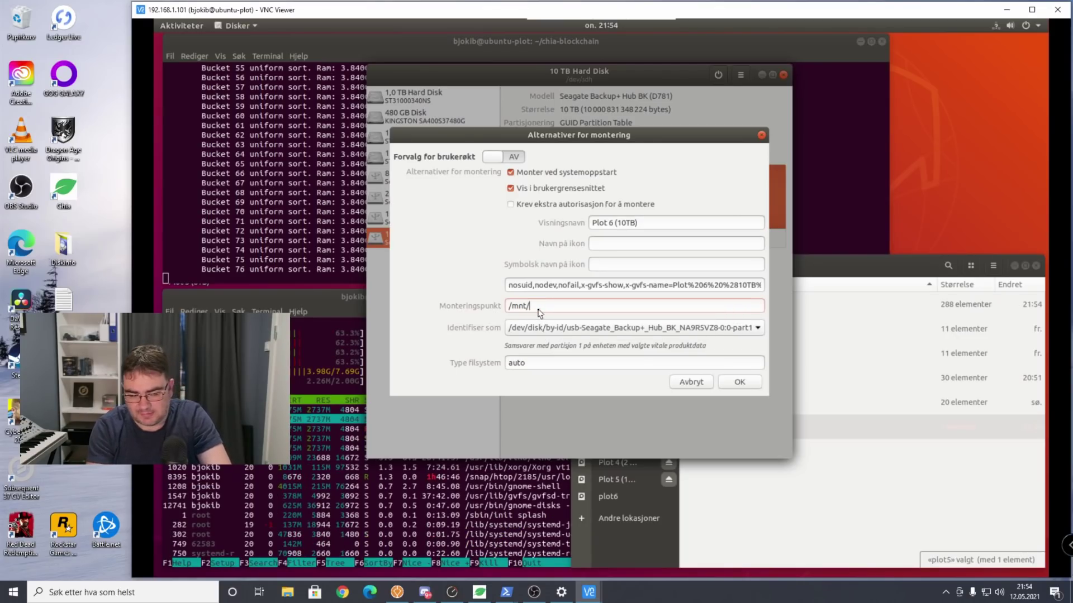
pyautogui.write('ot6')
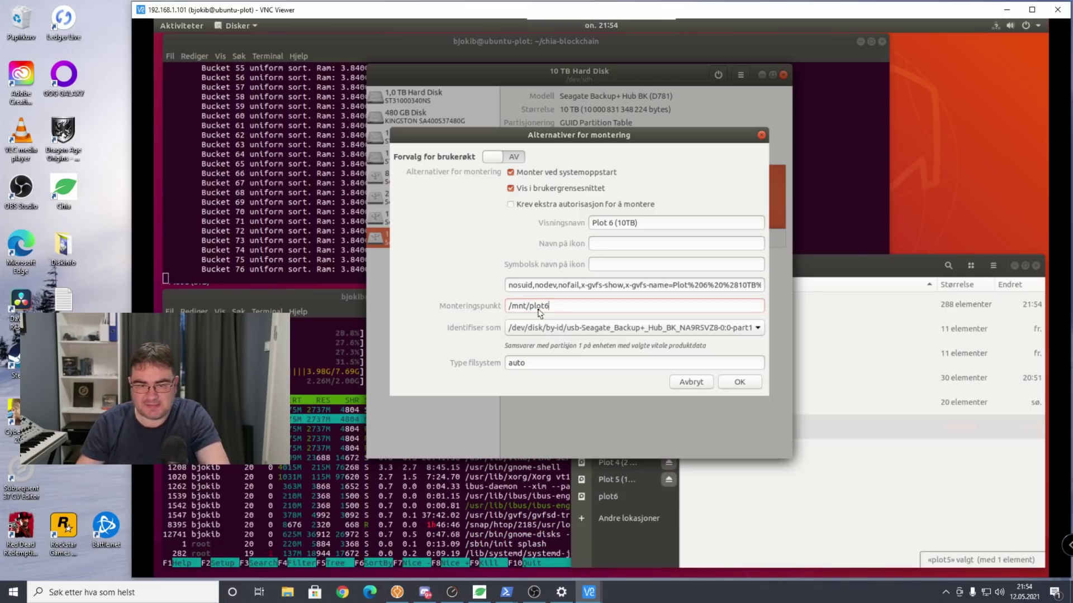
# Confirm the mount options, authorise with the admin password, and mount the plot6 partition.
pyautogui.click(739, 382)
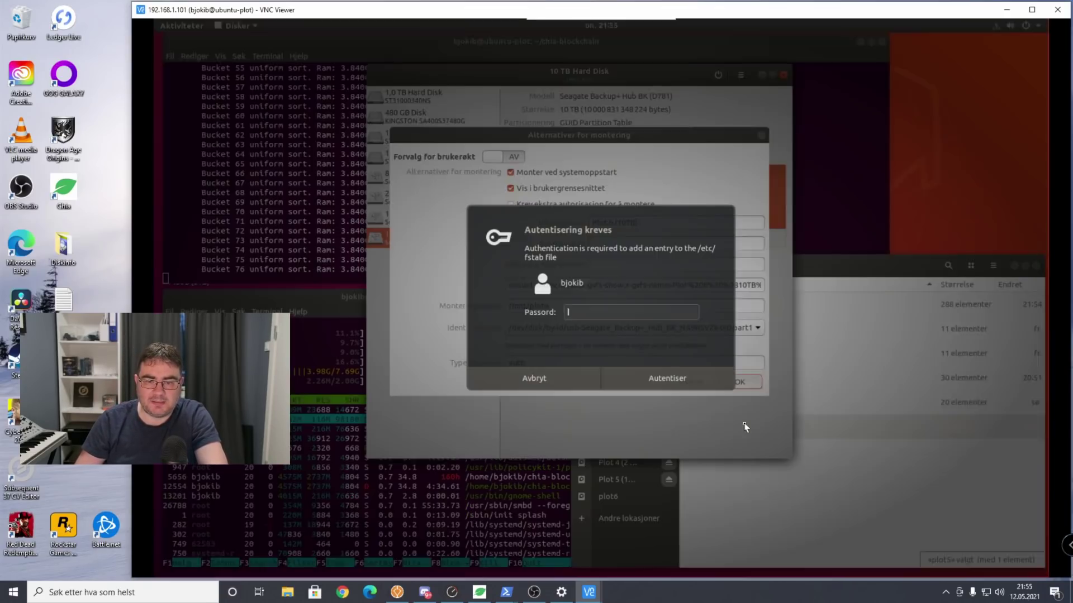
pyautogui.write('******')
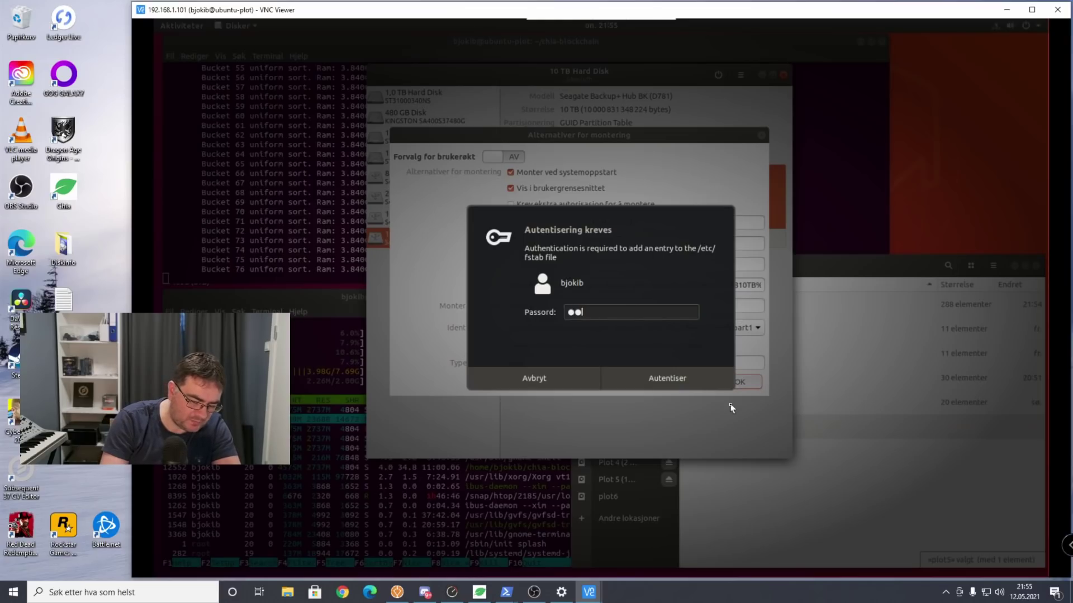
pyautogui.press('Return')
pyautogui.click(521, 238)
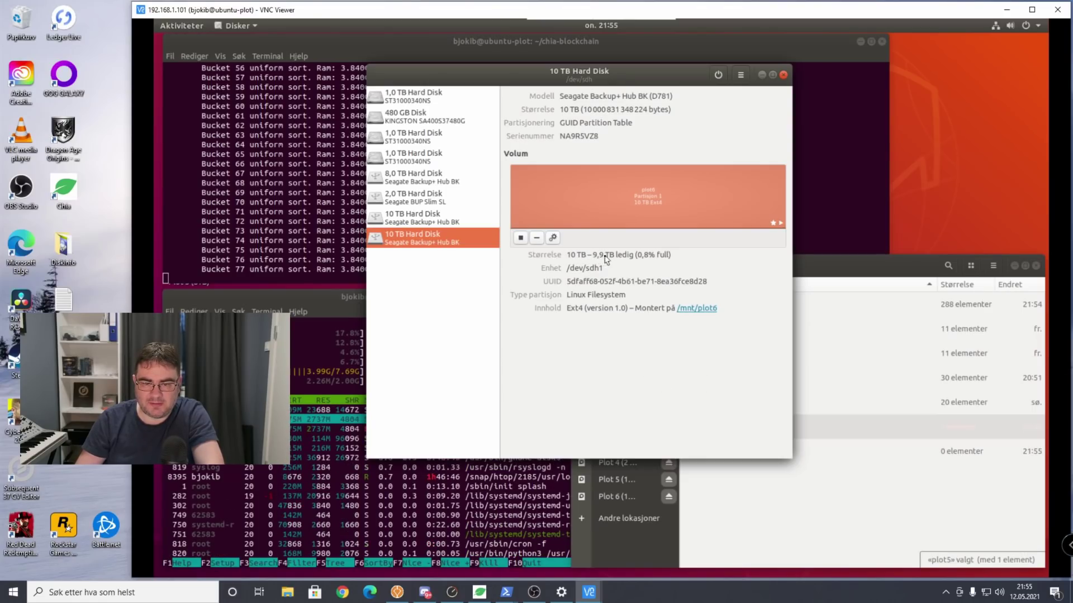
# Check mount points of the 10 TB, 2 TB, 8 TB, 480 GB and 1 TB drives, then show Other Locations.
pyautogui.click(471, 224)
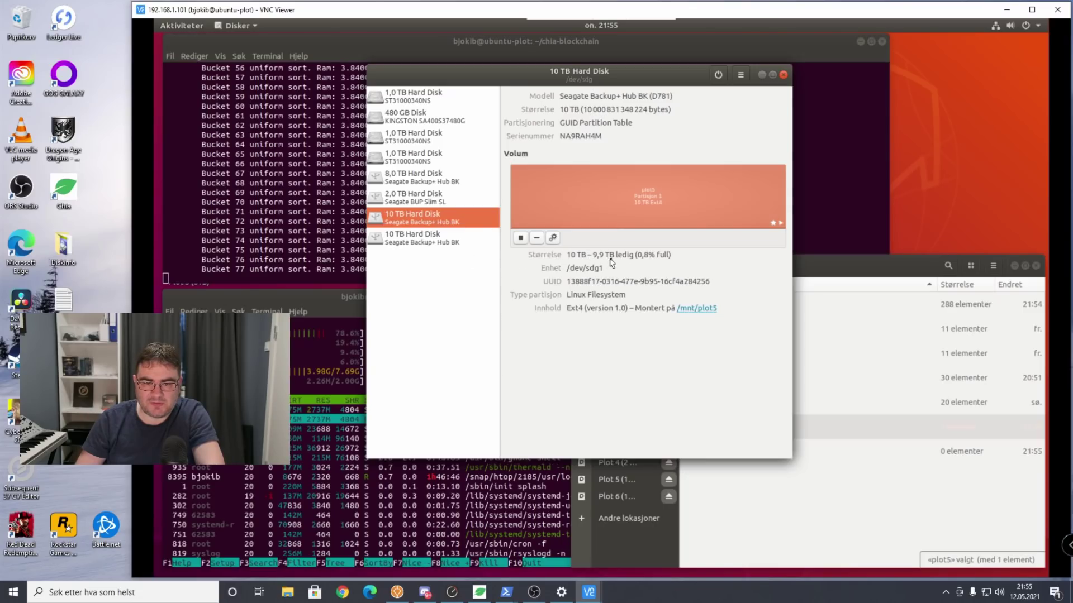
pyautogui.click(441, 200)
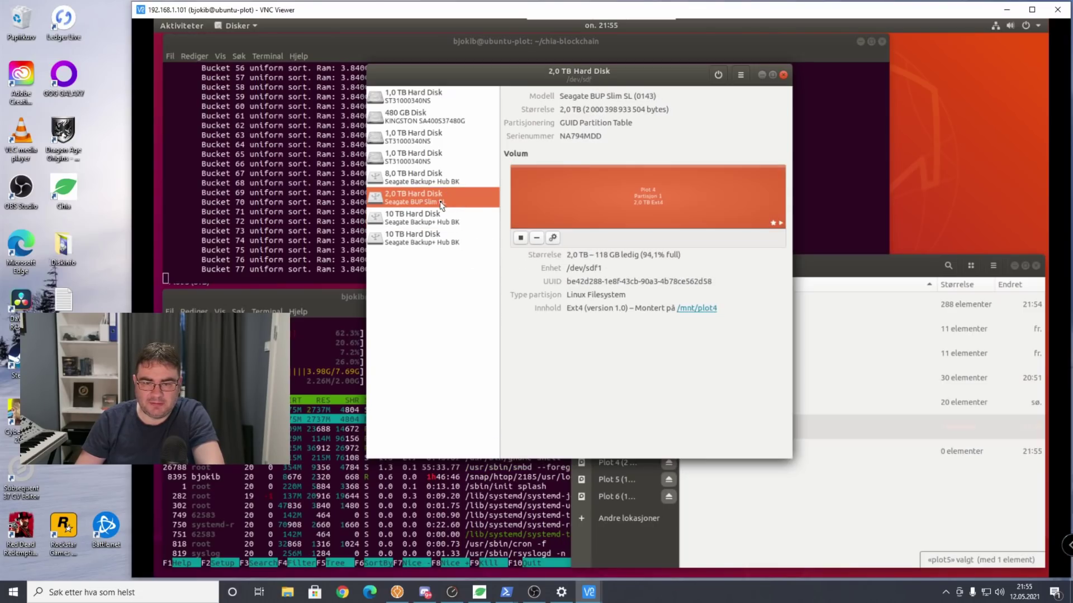
pyautogui.click(428, 181)
pyautogui.click(421, 118)
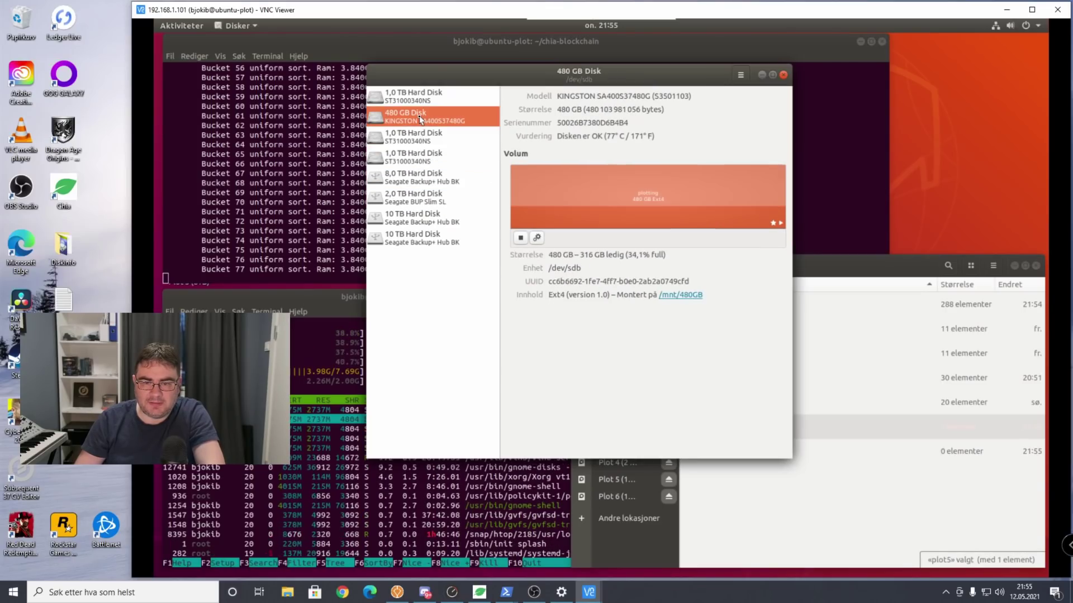
pyautogui.click(422, 99)
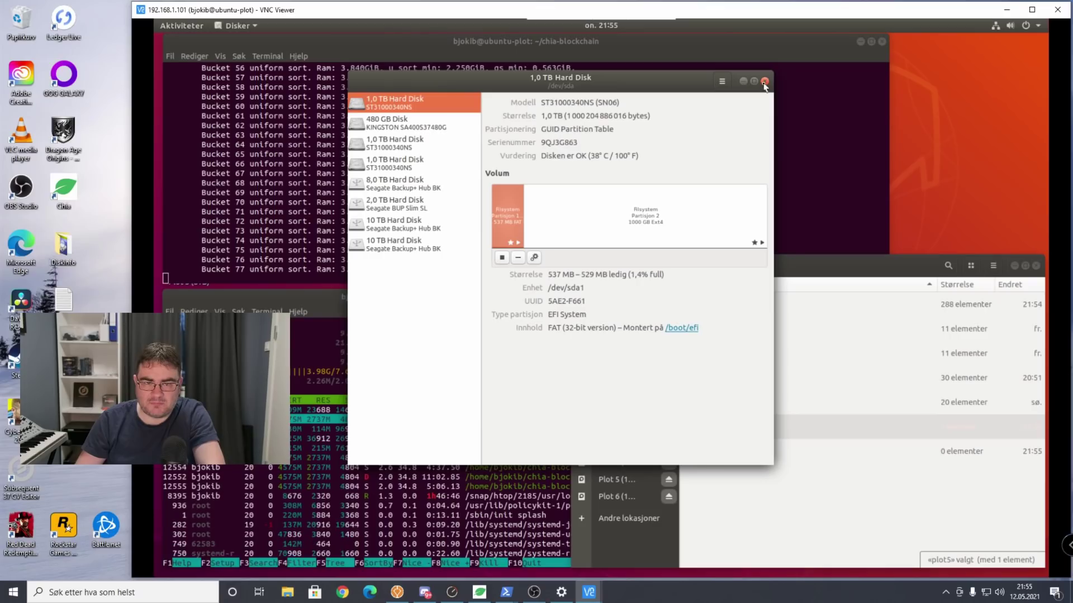
pyautogui.click(765, 79)
pyautogui.click(625, 519)
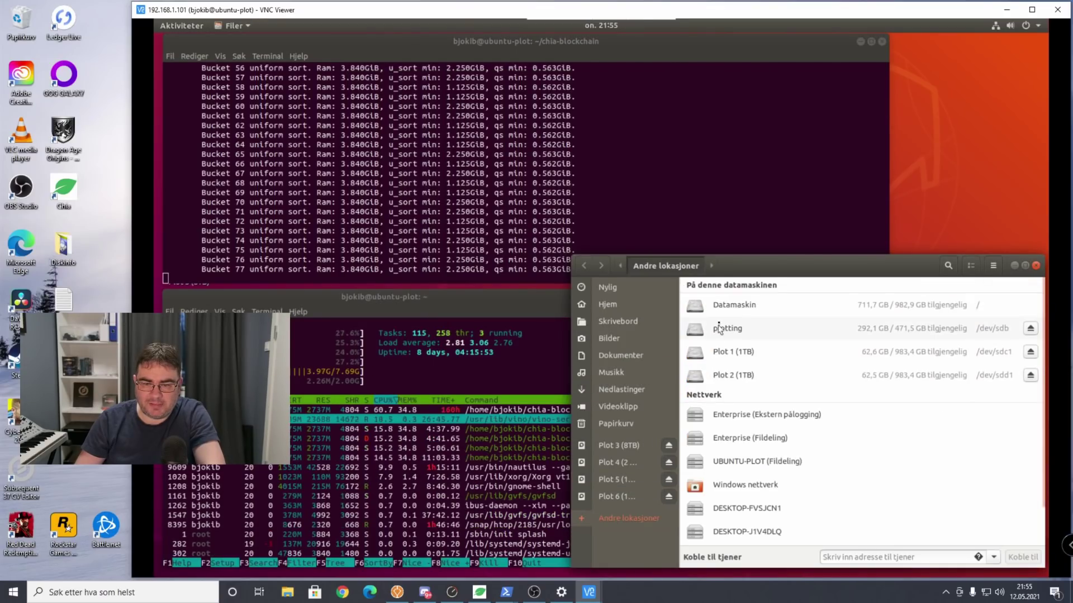
# Open the mnt folder from the computer's root filesystem in Files.
pyautogui.click(725, 307)
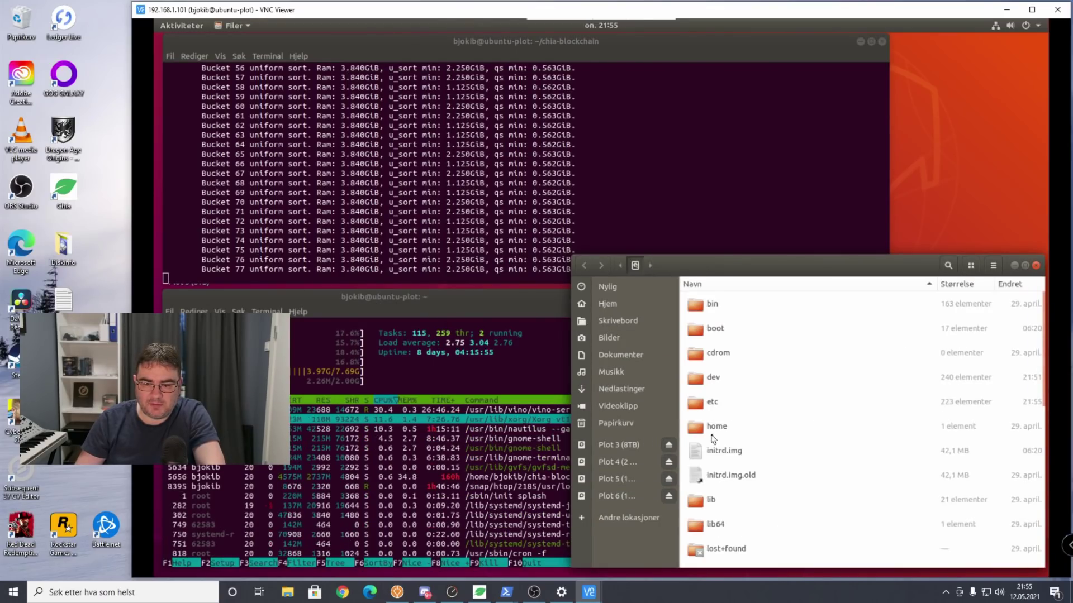
pyautogui.scroll(-3, 721, 441)
pyautogui.doubleClick(724, 462)
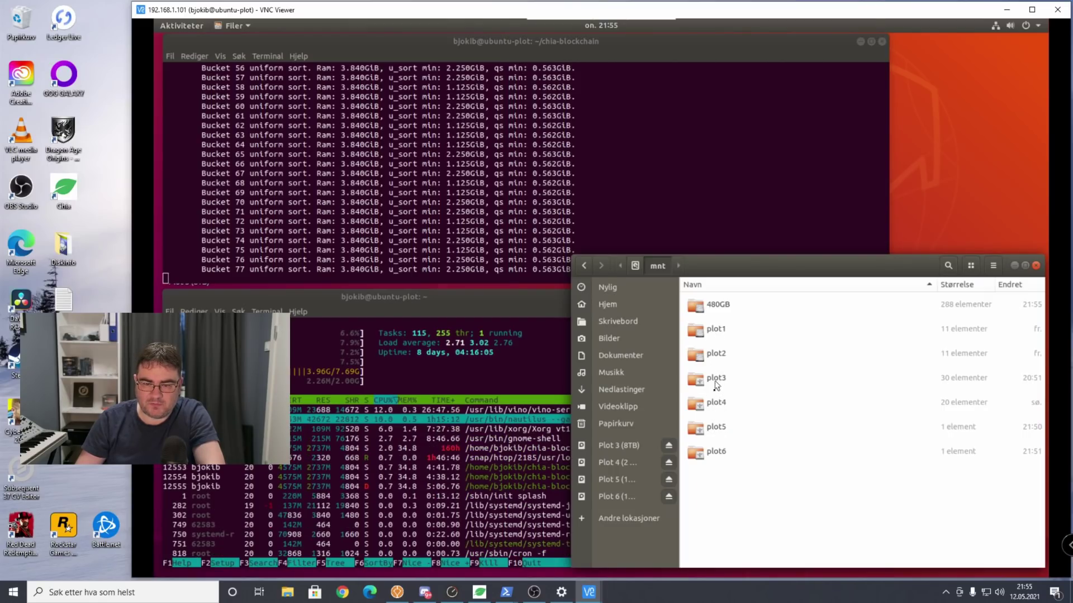
# Look over the 480GB and plot1–plot6 mount folders, then bring up Windows File Explorer.
pyautogui.click(713, 454)
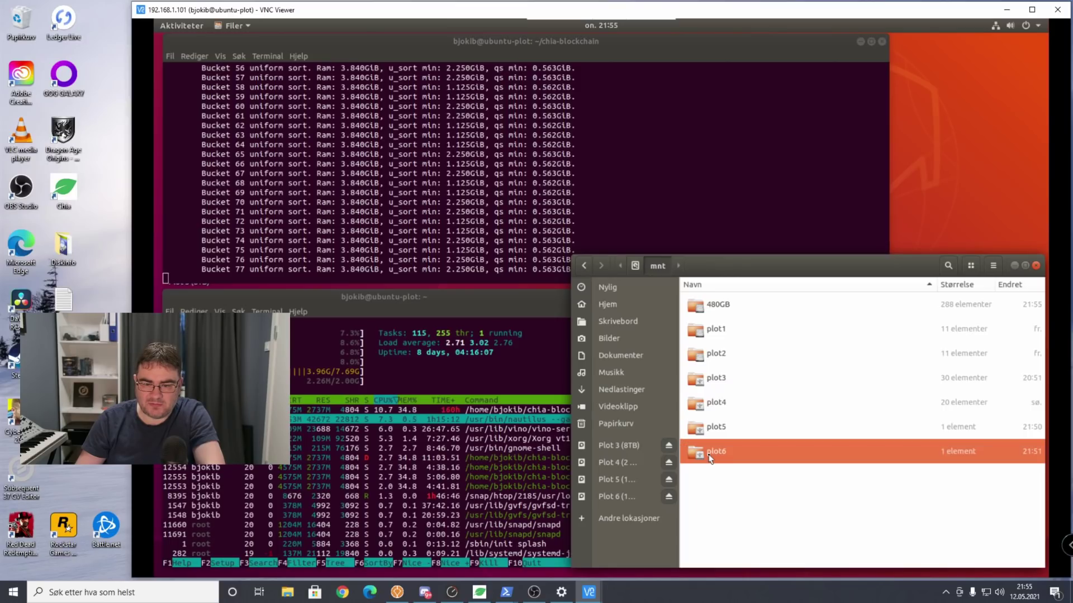
pyautogui.click(701, 406)
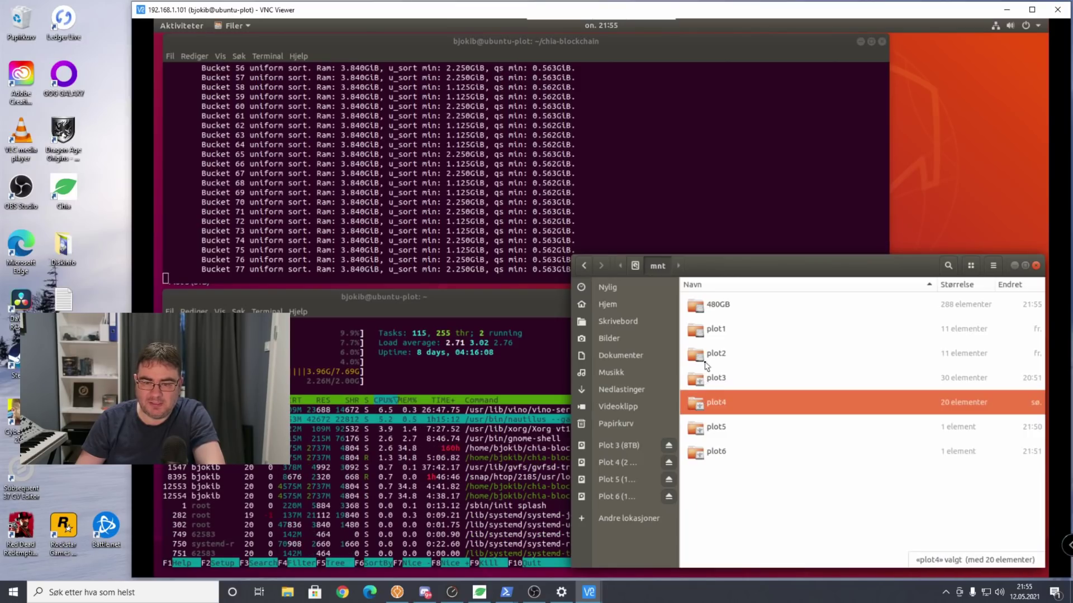
pyautogui.click(706, 362)
pyautogui.click(715, 331)
pyautogui.click(715, 308)
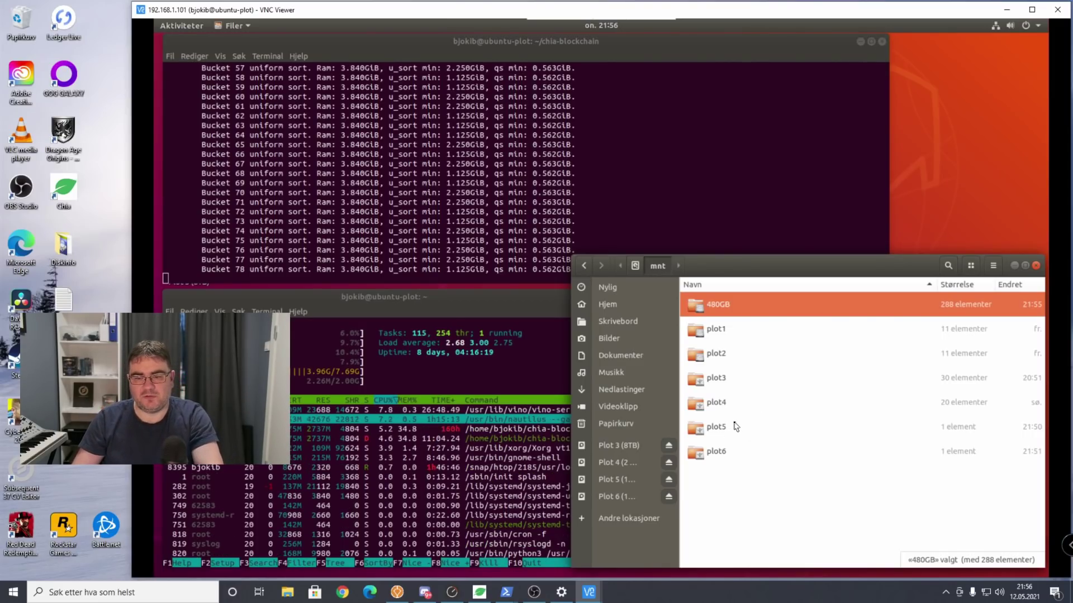
pyautogui.click(738, 434)
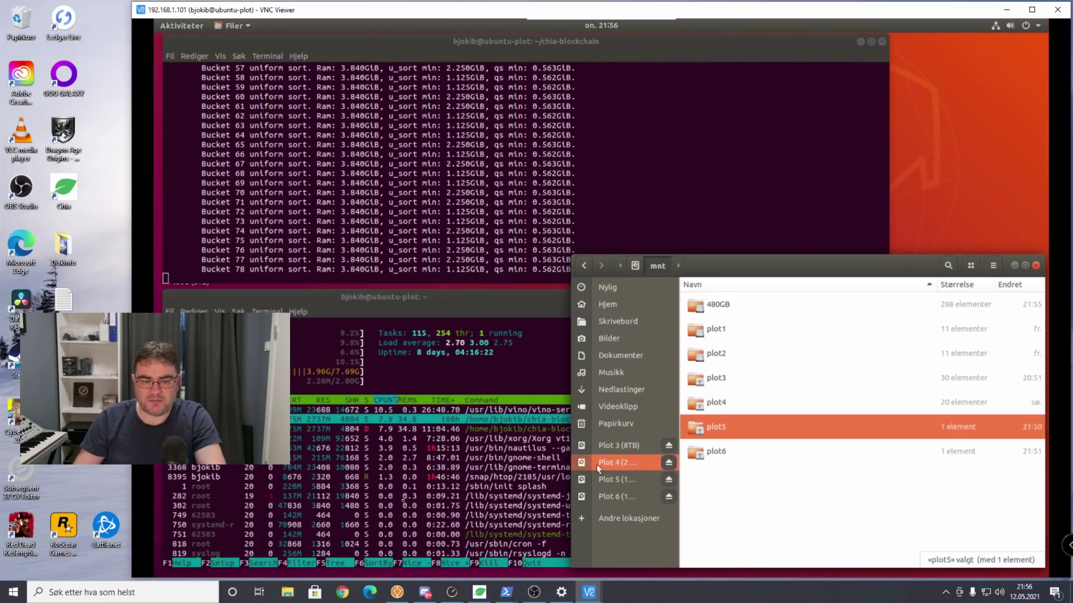
pyautogui.click(290, 595)
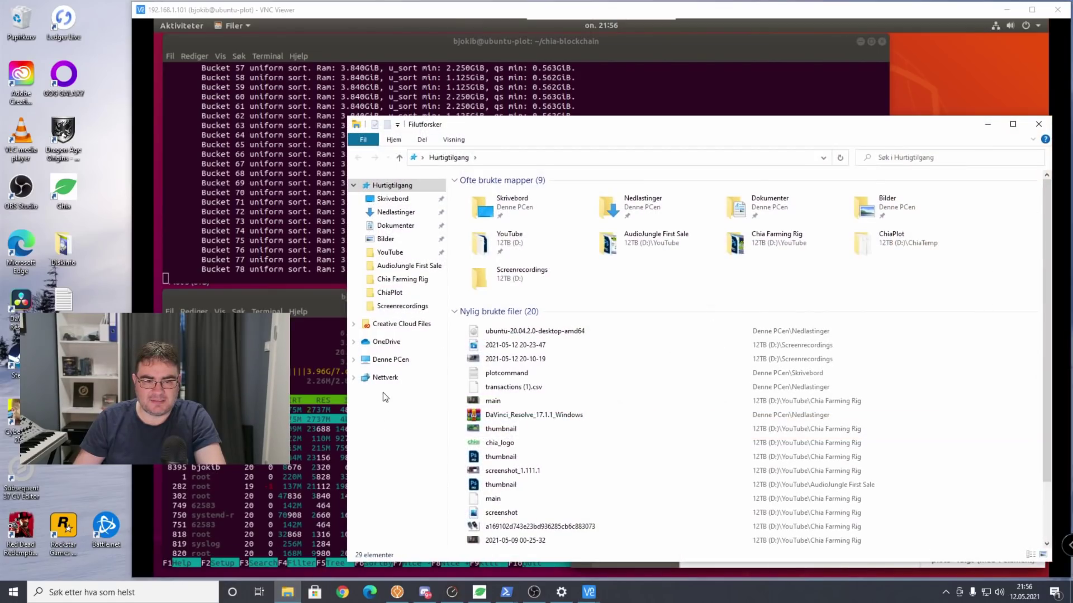
# Browse the mapped plot1 (G:) and plot4 (H:) drives in This PC, then minimize Explorer.
pyautogui.click(392, 359)
pyautogui.click(386, 378)
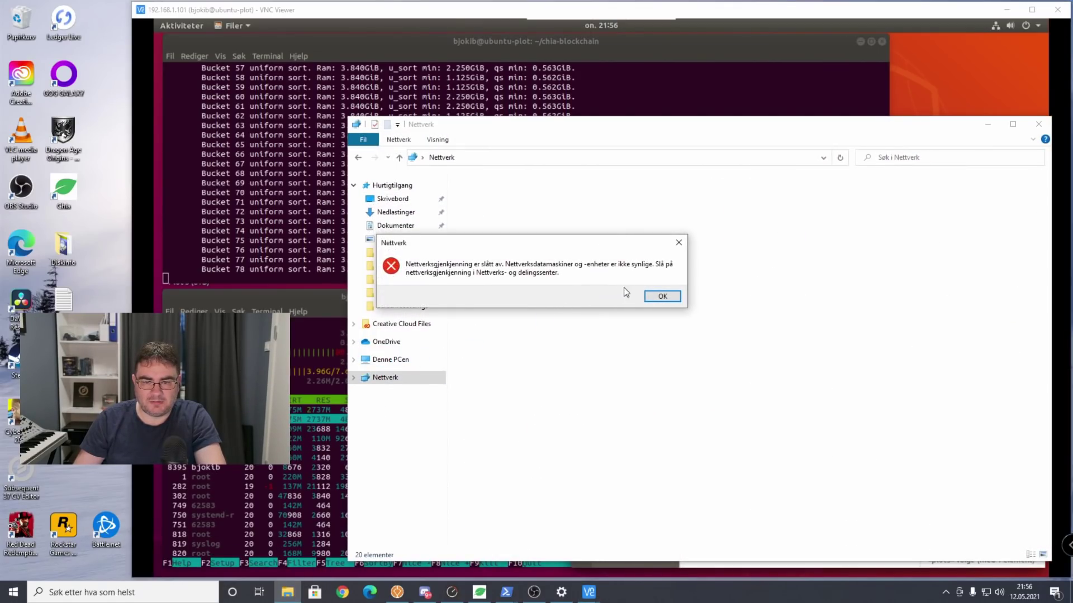
pyautogui.click(663, 296)
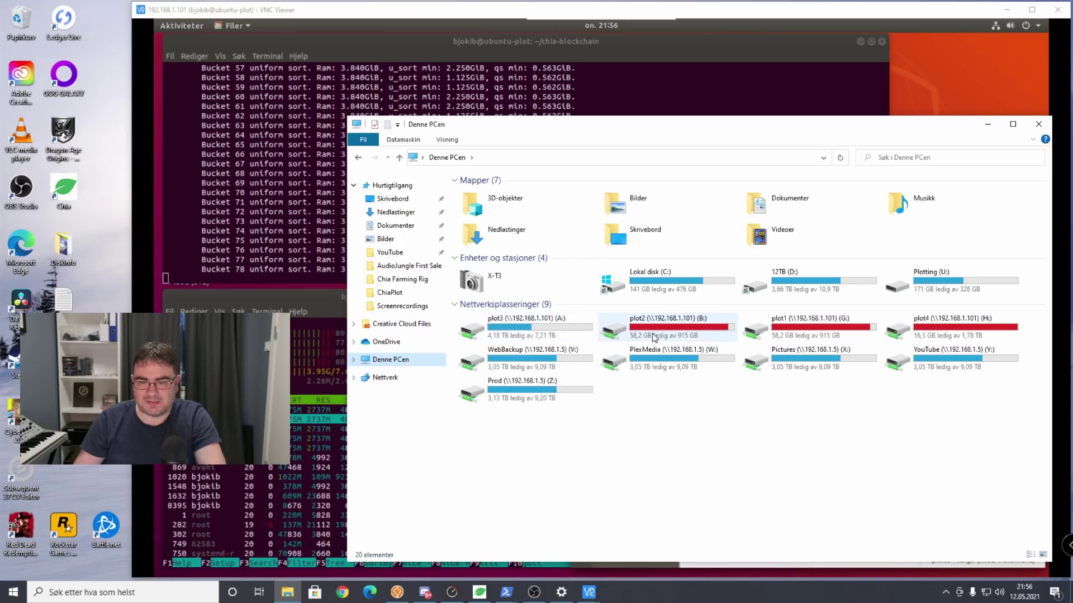
pyautogui.doubleClick(775, 334)
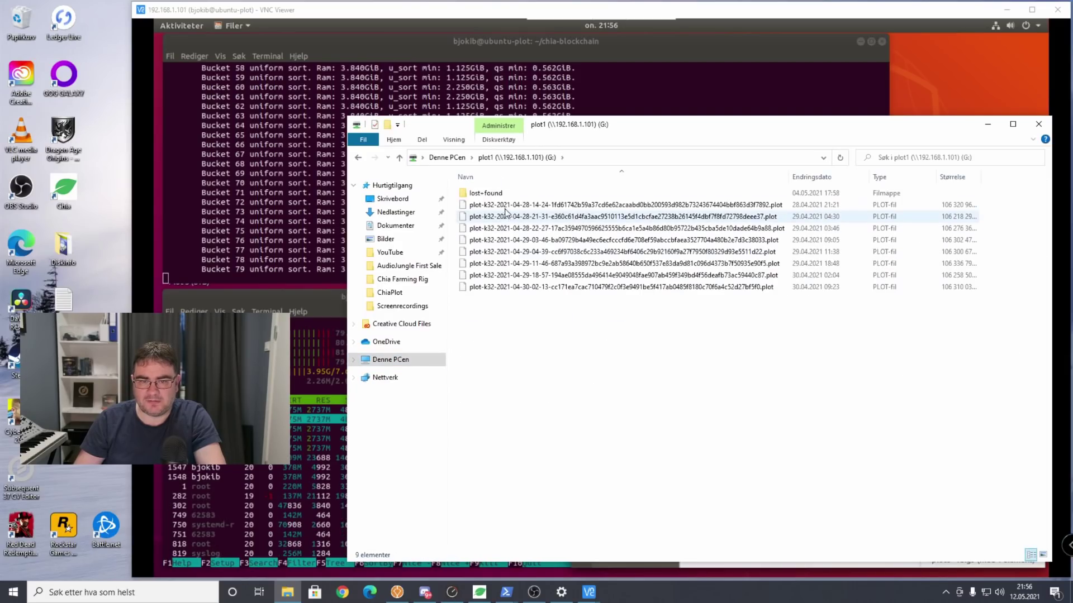
pyautogui.hotkey('alt', 'Left')
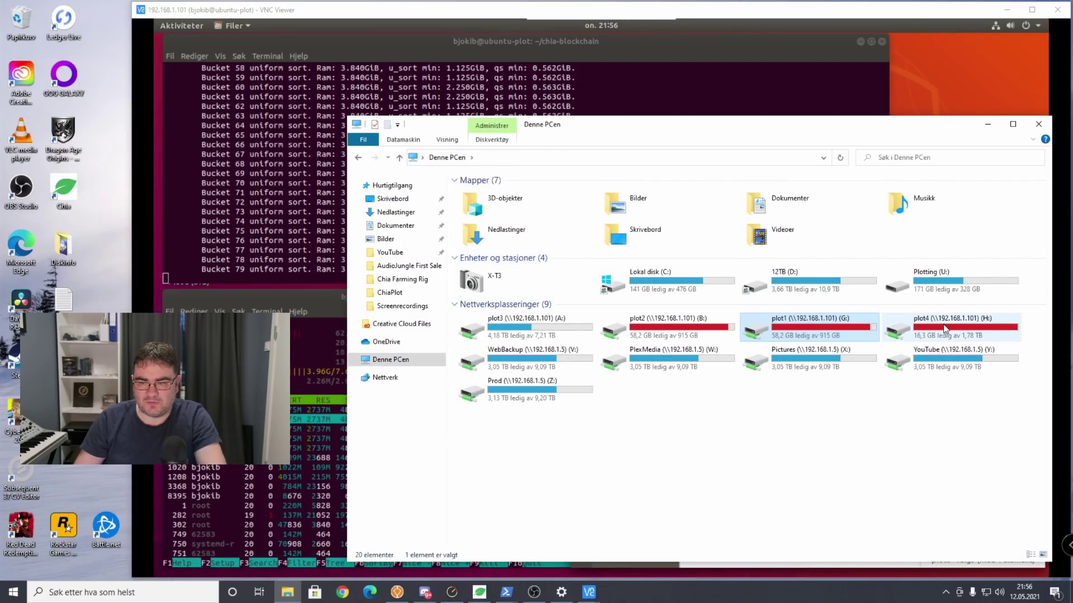
pyautogui.doubleClick(944, 328)
pyautogui.click(450, 157)
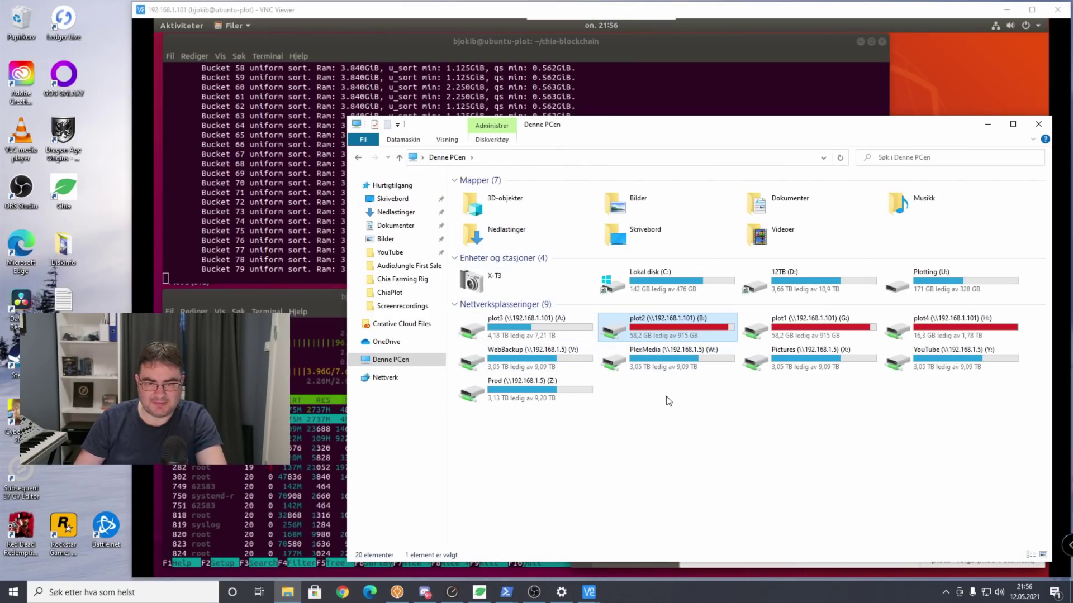
pyautogui.click(988, 125)
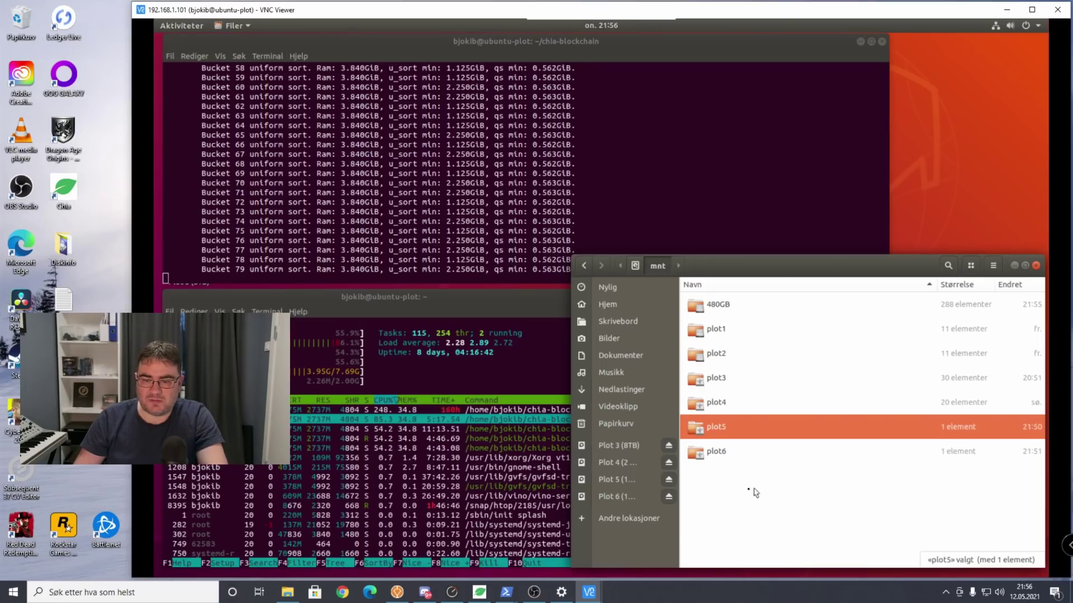
# Share plot5 on the local network with create/delete rights and guest access, adding permissions automatically.
pyautogui.click(749, 509)
pyautogui.rightClick(718, 429)
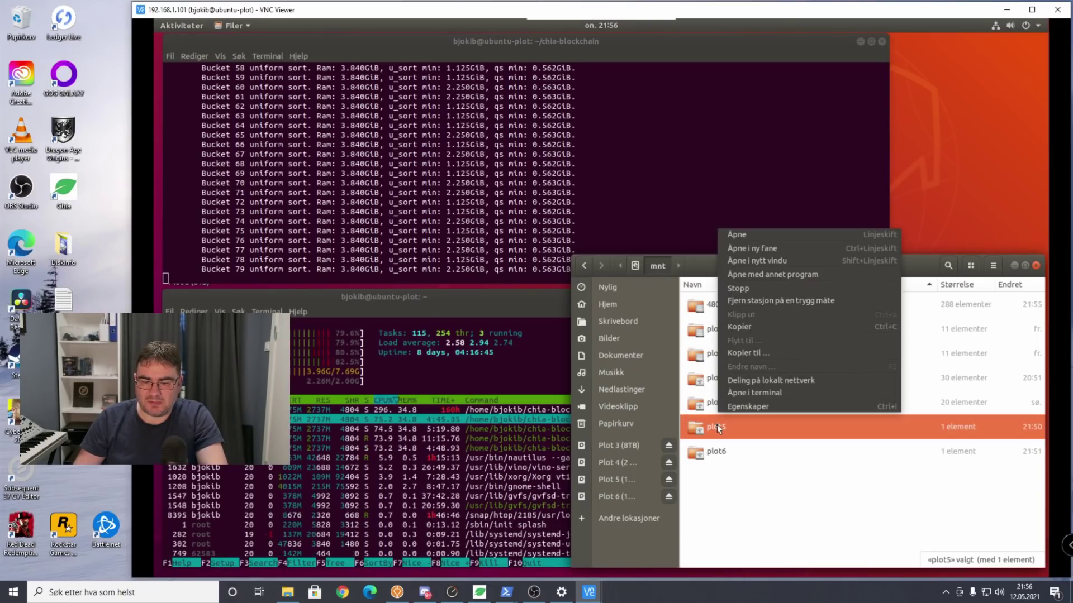
pyautogui.click(760, 386)
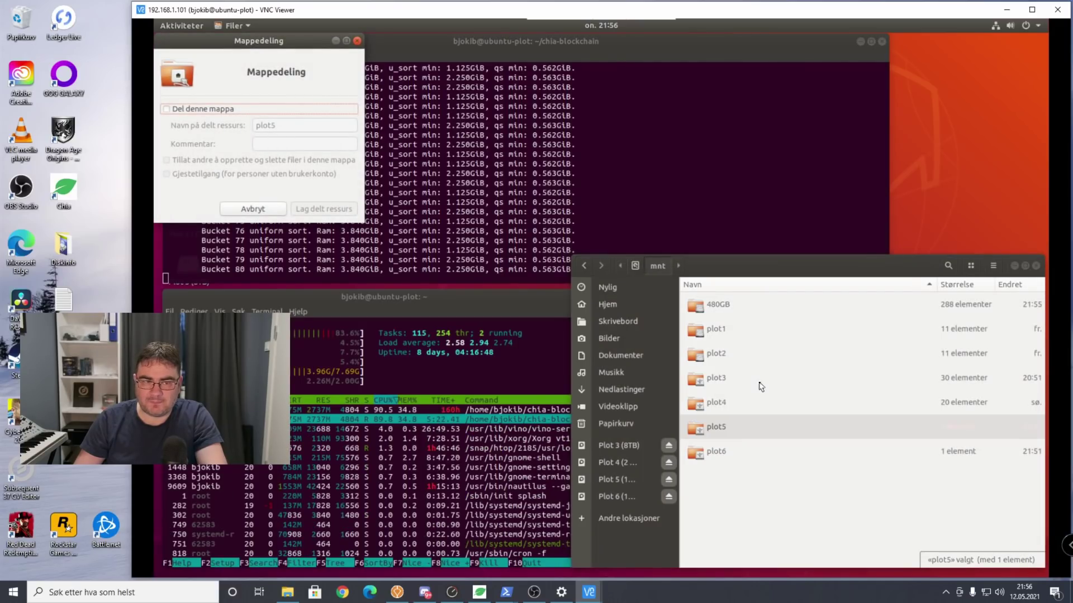
pyautogui.click(202, 111)
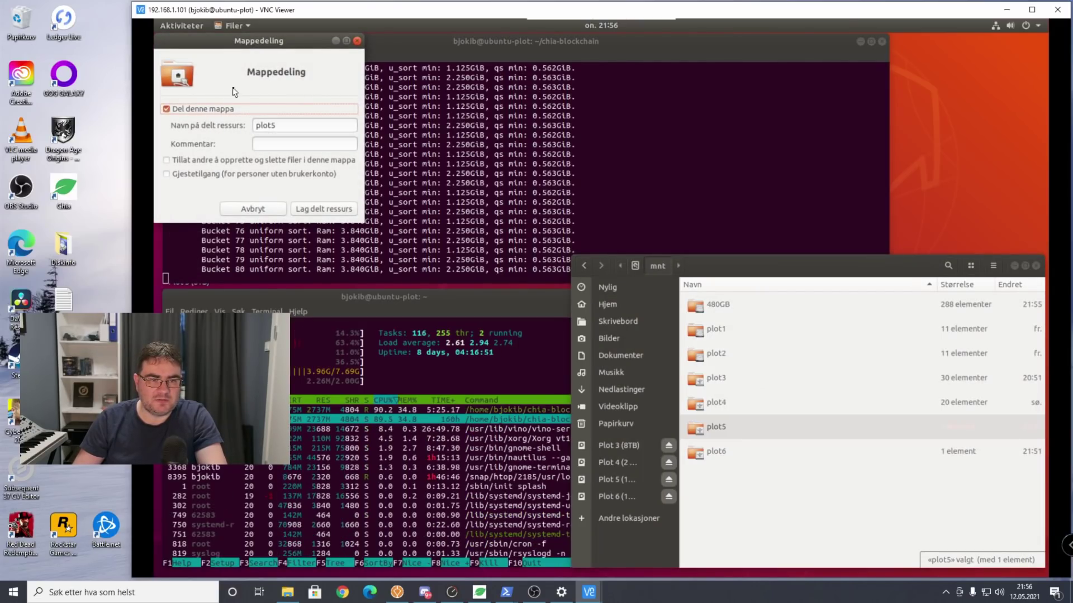
pyautogui.click(813, 313)
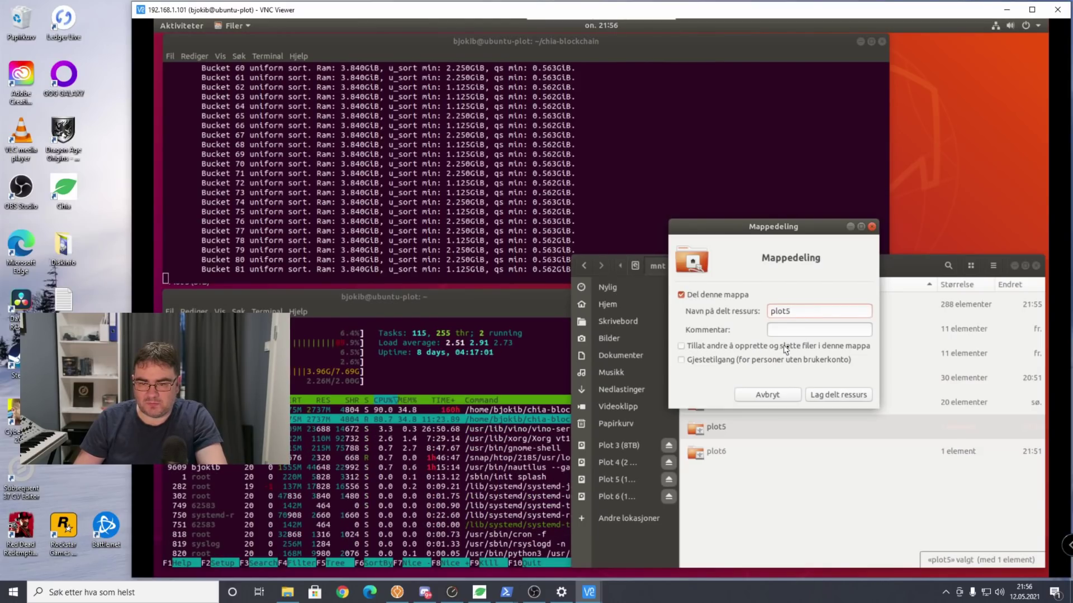
pyautogui.click(814, 351)
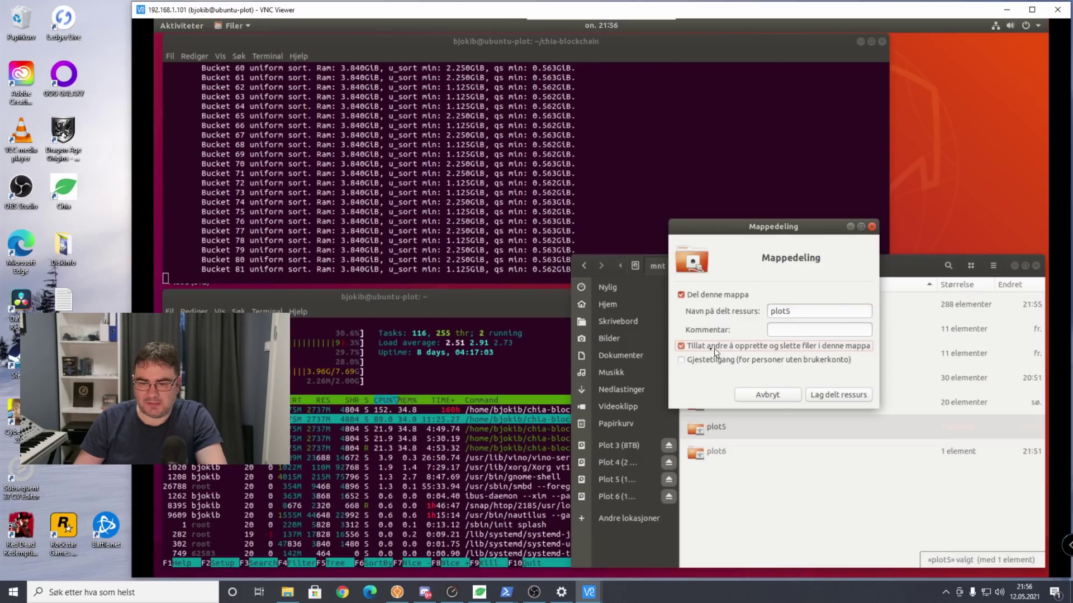
pyautogui.click(690, 362)
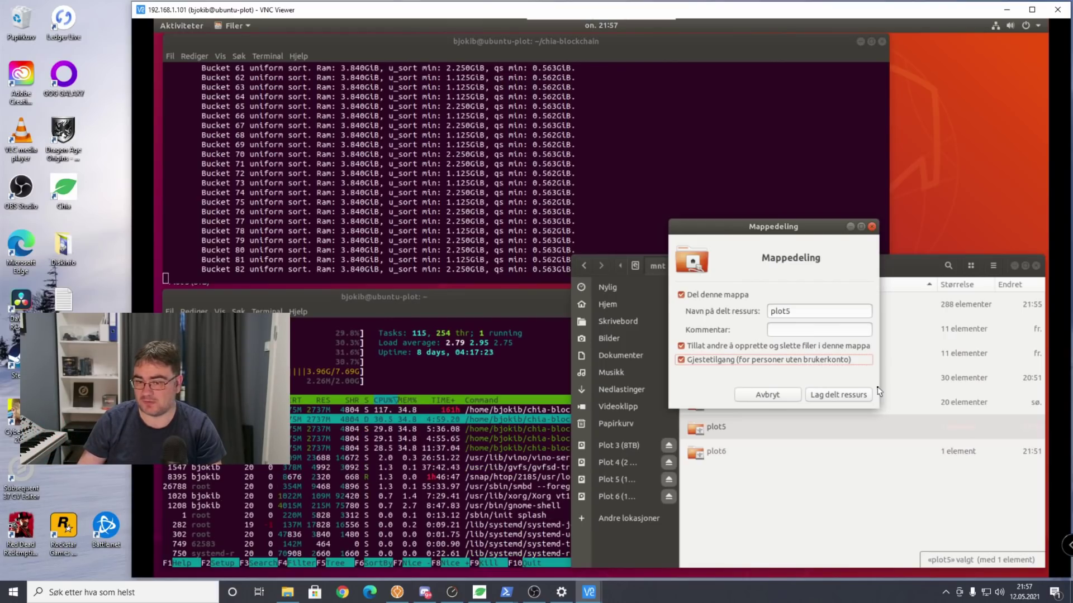
pyautogui.click(862, 395)
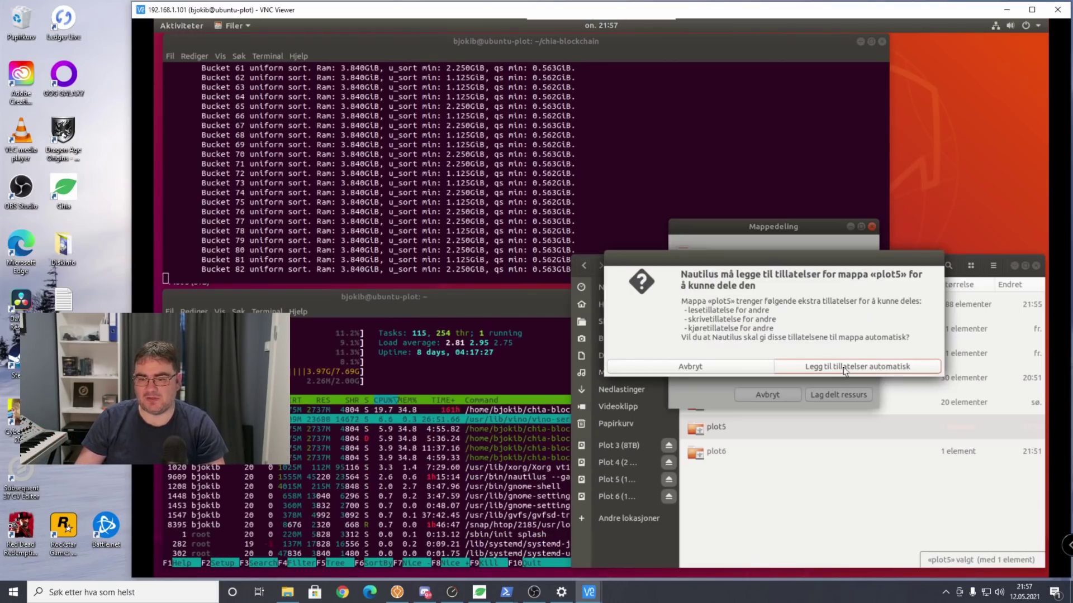
pyautogui.click(846, 367)
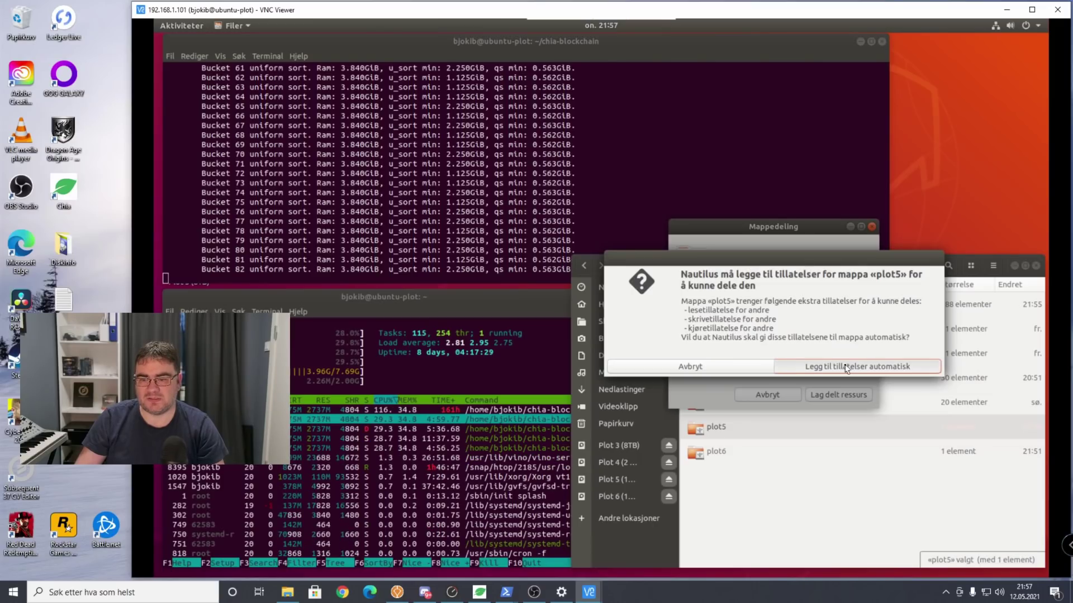
# Share plot6 with create/delete rights and guest access, letting folder permissions be added automatically.
pyautogui.rightClick(741, 456)
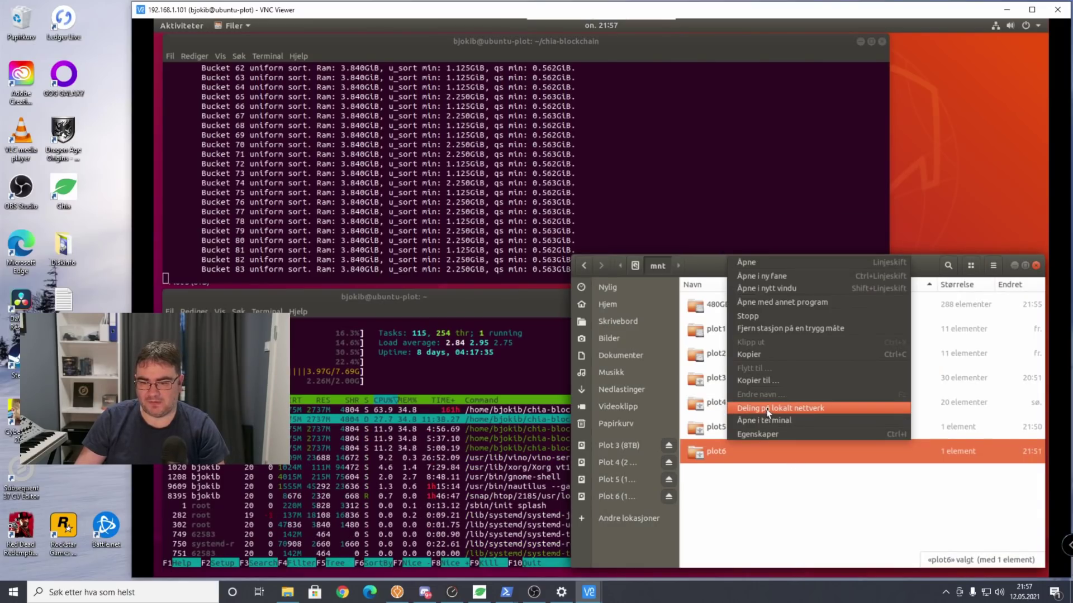
pyautogui.click(772, 412)
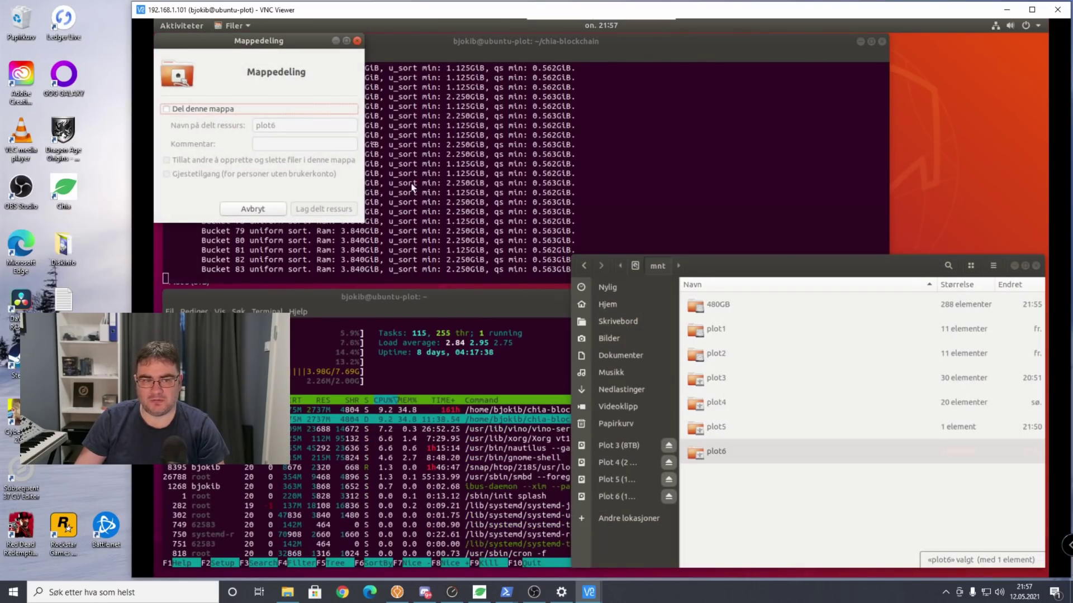
pyautogui.moveTo(303, 46); pyautogui.dragTo(849, 261)
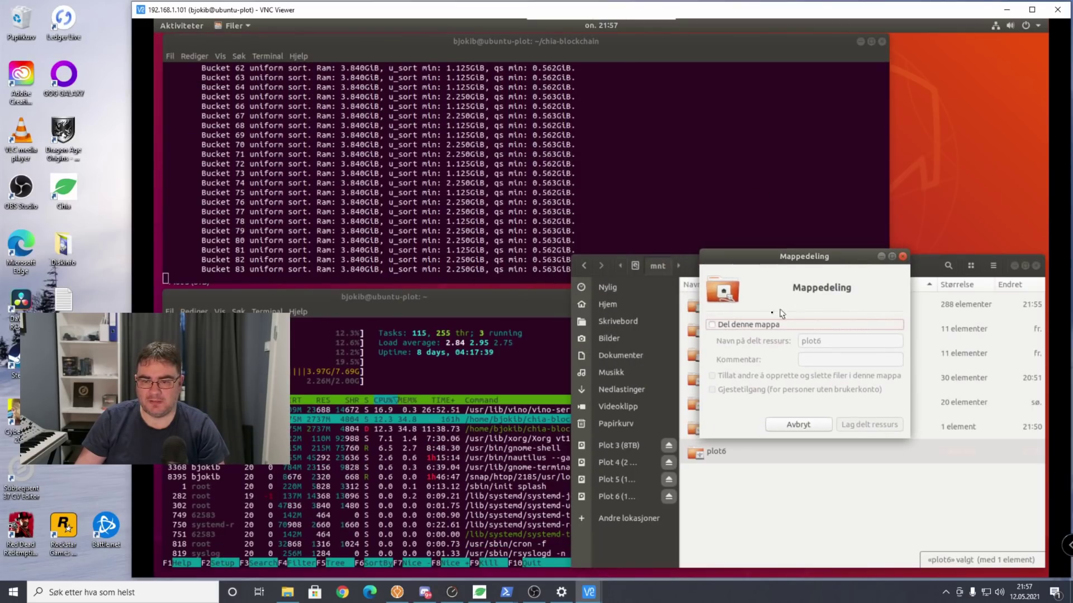
pyautogui.click(766, 325)
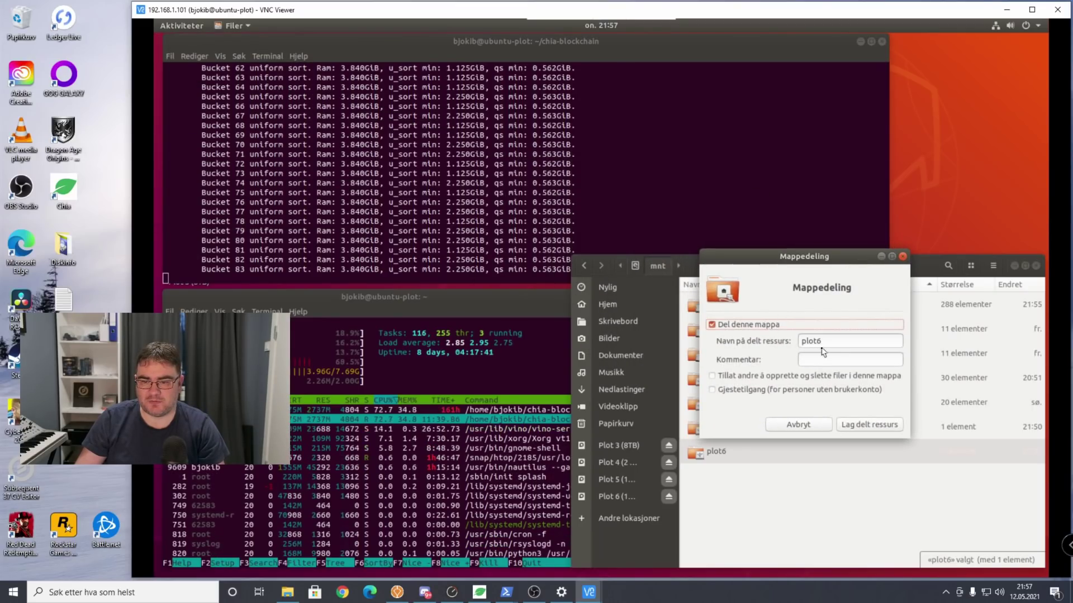
pyautogui.click(763, 376)
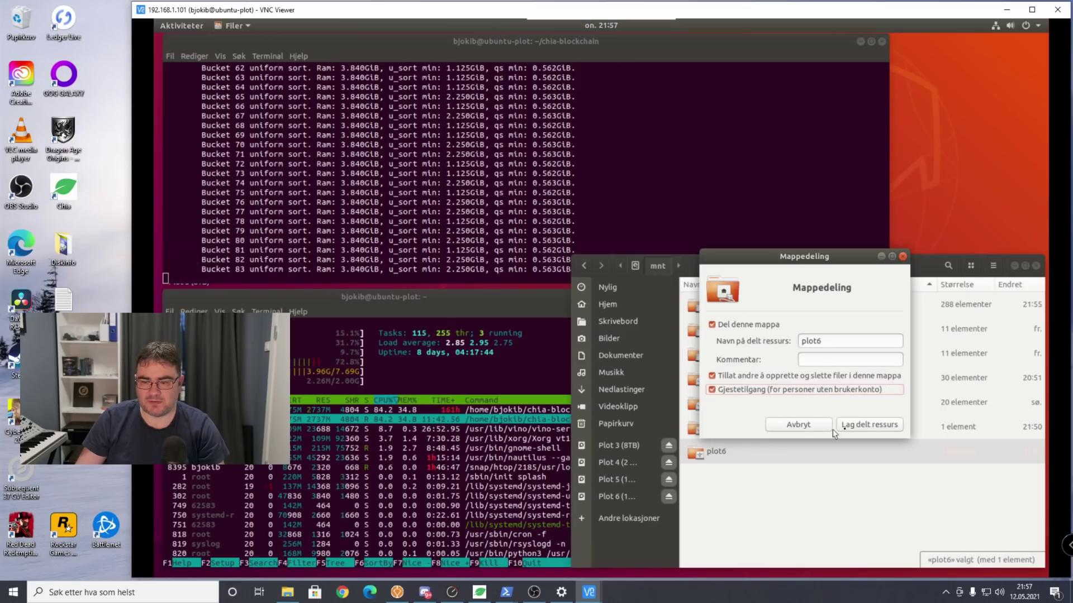
pyautogui.click(858, 426)
pyautogui.click(874, 394)
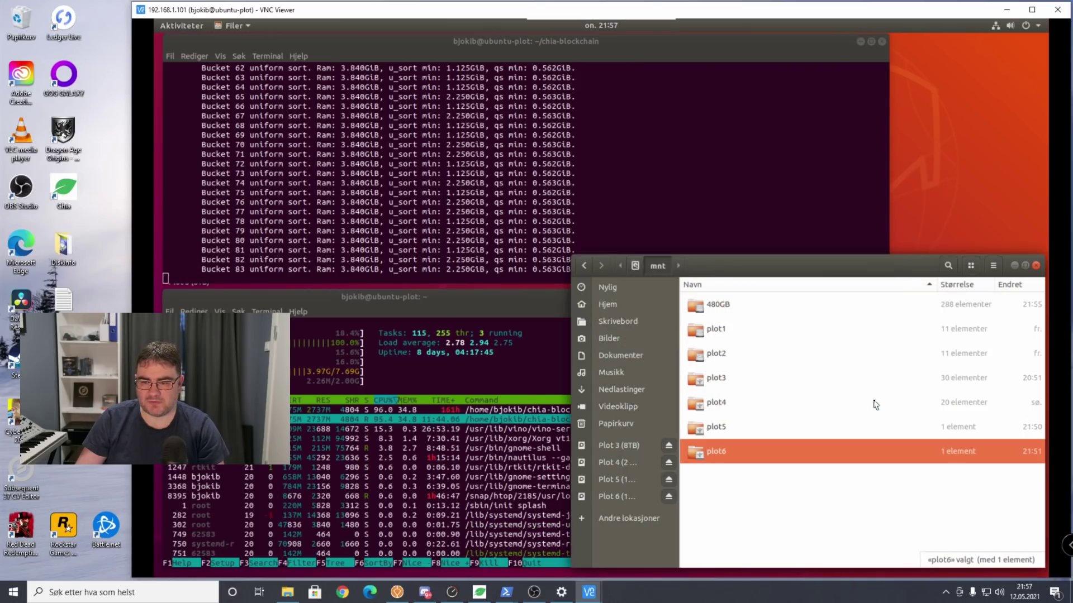
# Open the \\192.168.1.101 server's shares in Windows and check the plot5 share's contents.
pyautogui.click(1006, 10)
pyautogui.click(720, 120)
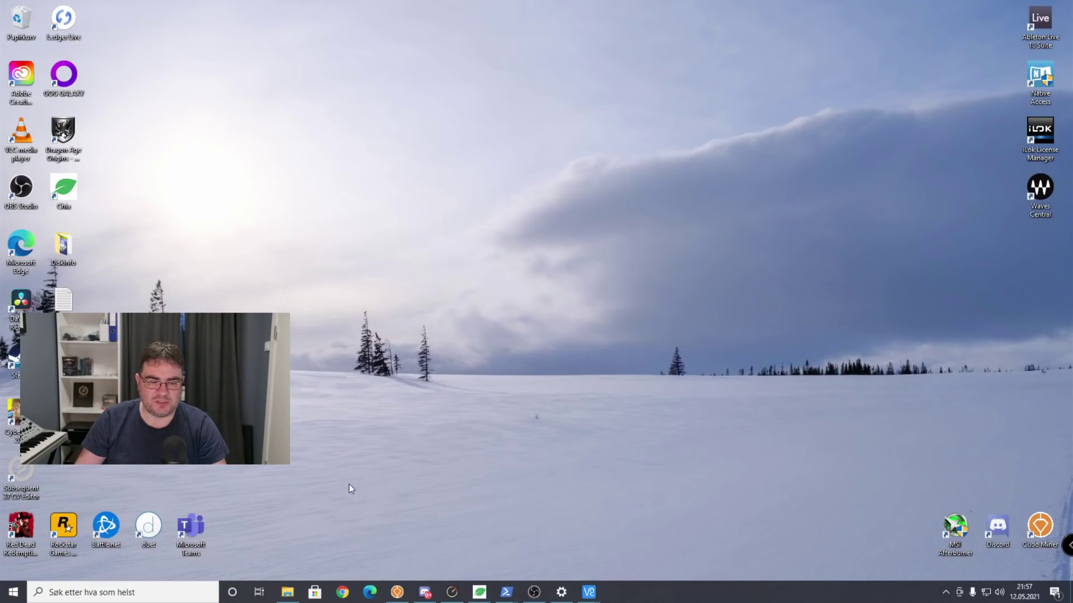
pyautogui.press('super+e')
pyautogui.press('super+r')
pyautogui.write('\\\\')
pyautogui.press('Down')
pyautogui.press('Return')
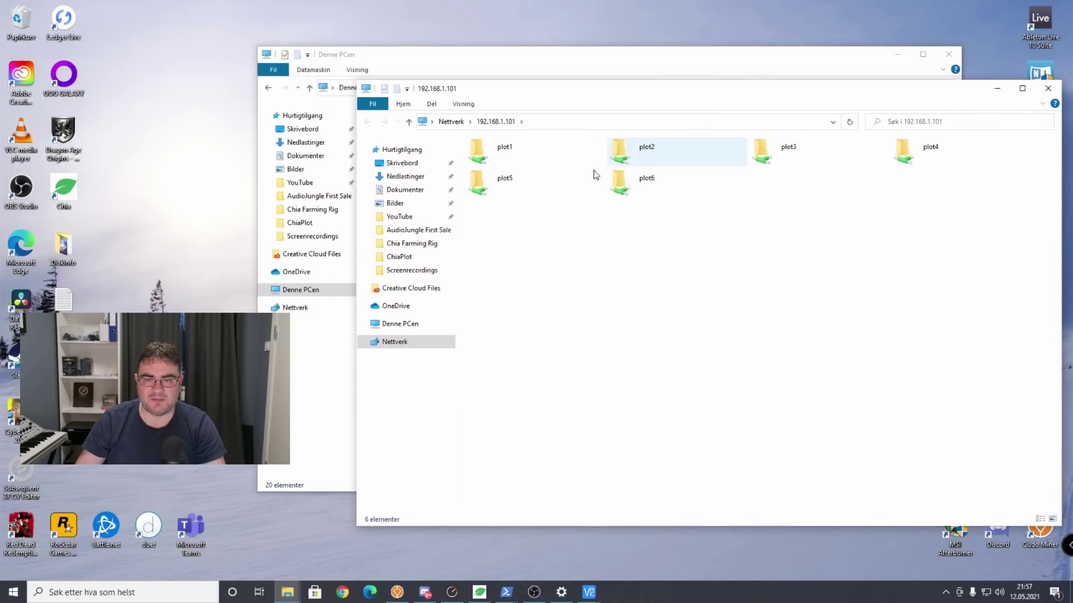
pyautogui.click(629, 192)
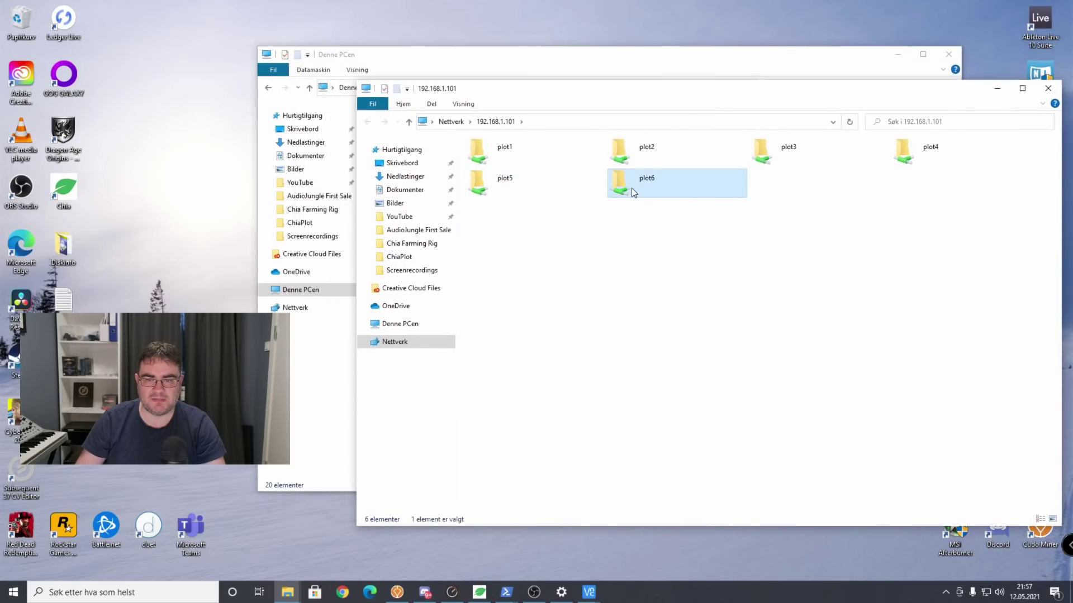
pyautogui.doubleClick(504, 184)
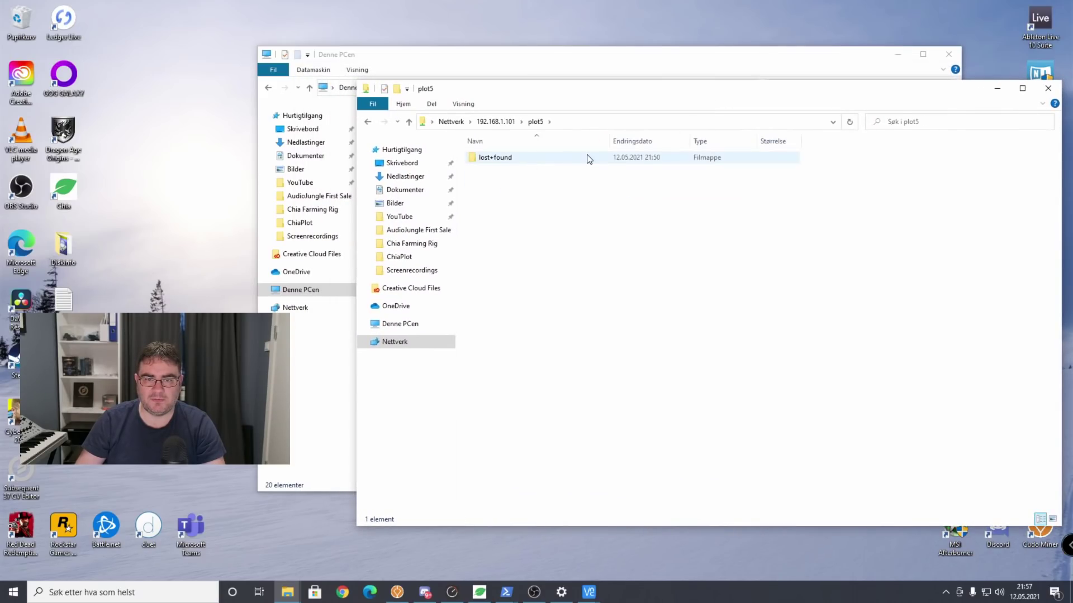
pyautogui.click(496, 121)
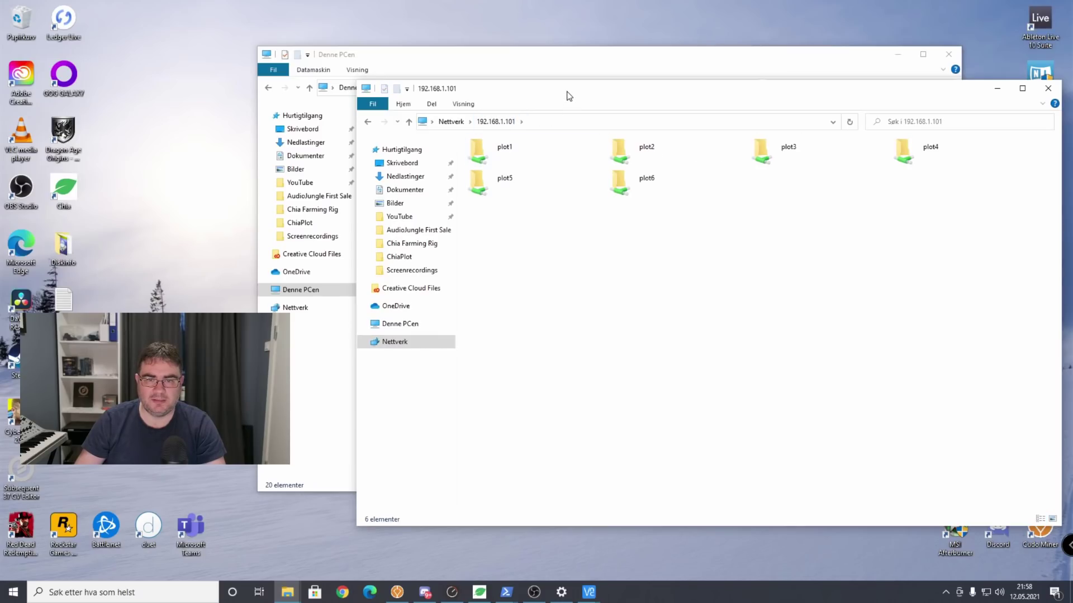
pyautogui.moveTo(569, 96)
pyautogui.mouseDown()
pyautogui.moveTo(894, 75)
pyautogui.moveTo(956, 111)
pyautogui.moveTo(587, 96)
pyautogui.mouseUp()
# Map the plot5 share as network drive I:.
pyautogui.rightClick(497, 189)
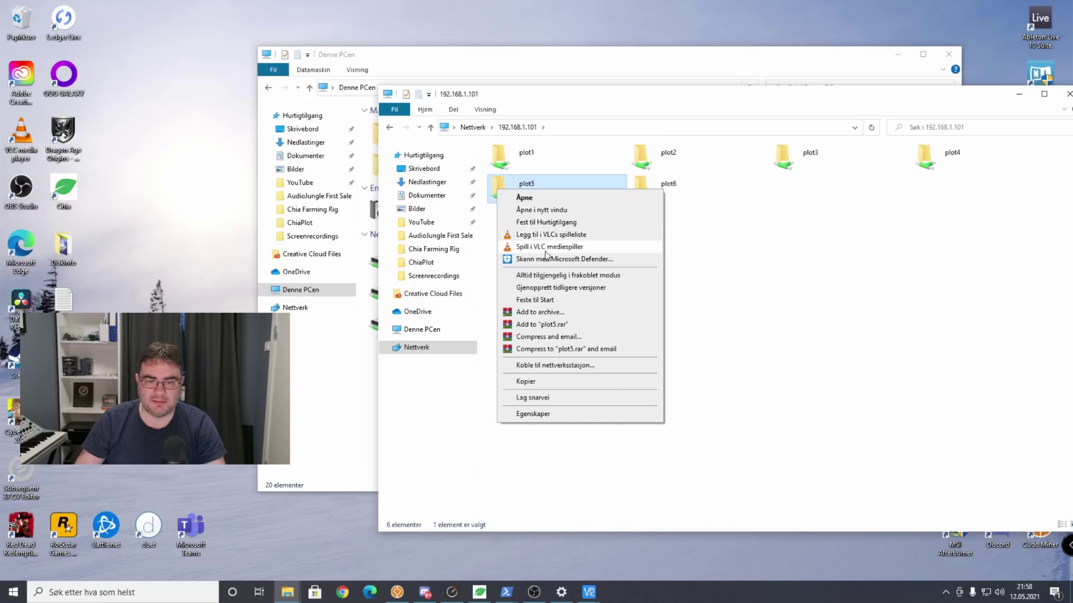
pyautogui.click(555, 365)
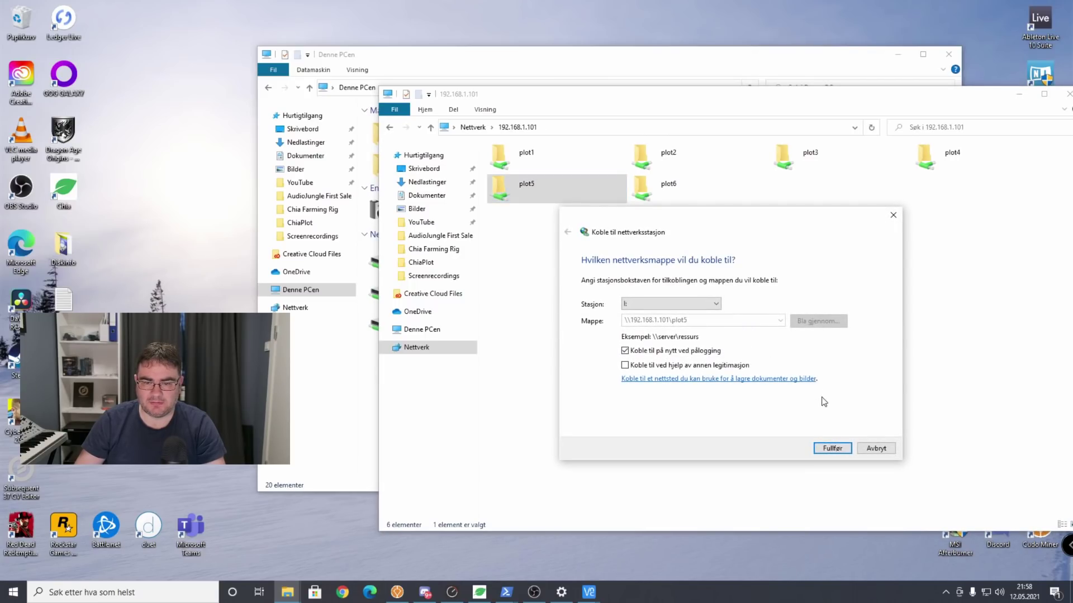
pyautogui.click(838, 448)
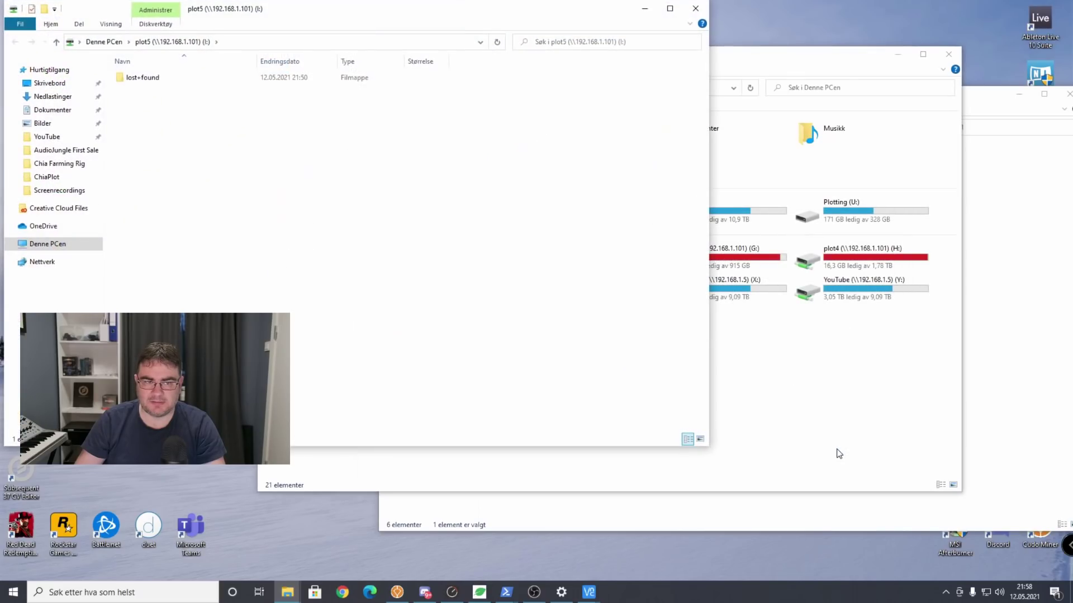
pyautogui.click(695, 8)
pyautogui.click(1012, 280)
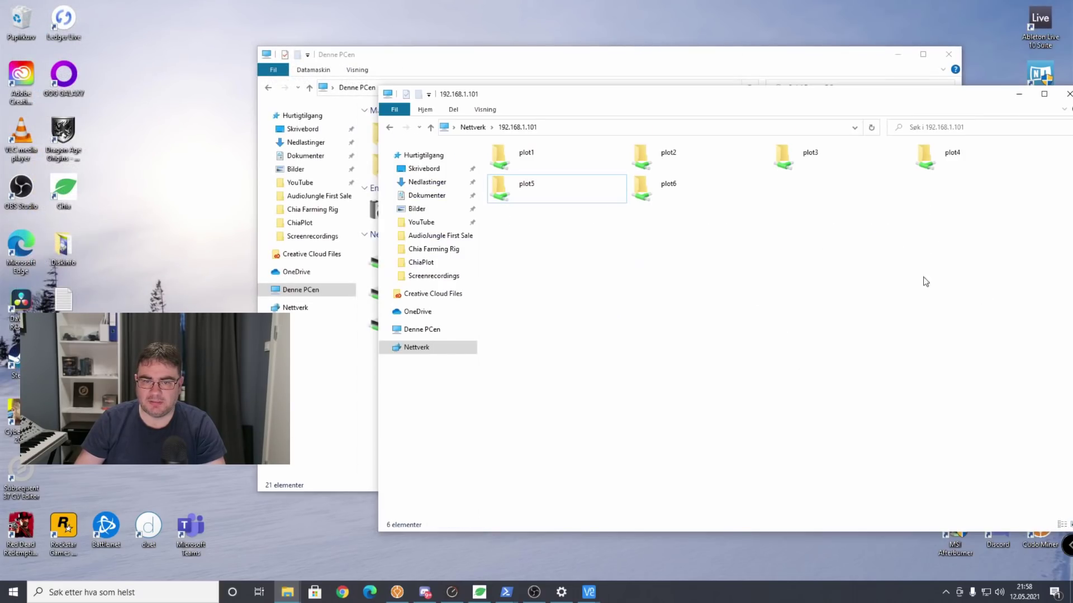
pyautogui.doubleClick(659, 185)
# Map the plot6 share as network drive J:.
pyautogui.rightClick(659, 185)
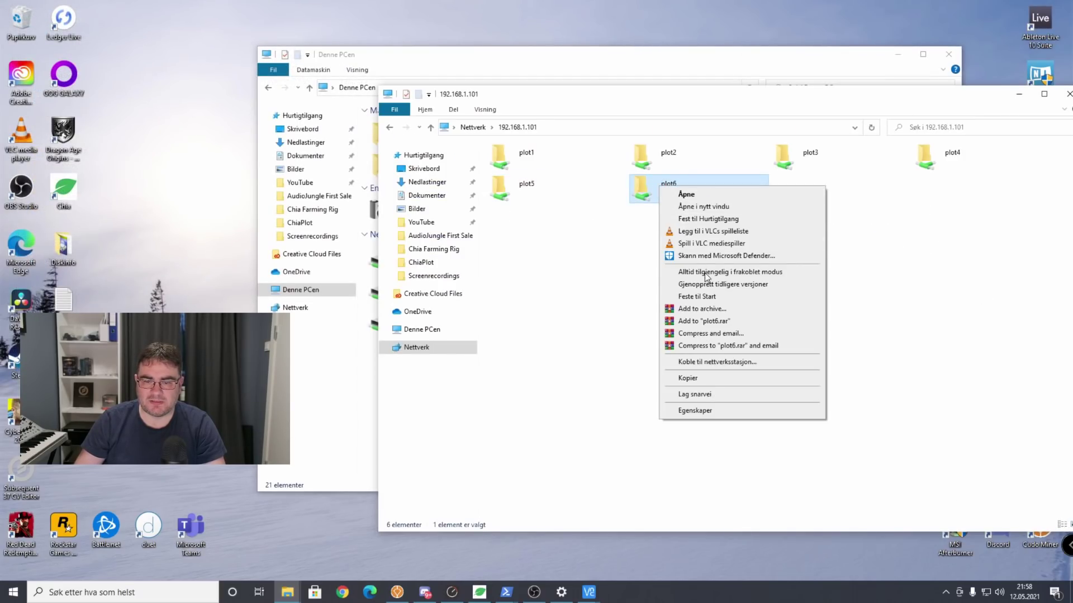
pyautogui.click(728, 363)
pyautogui.click(692, 306)
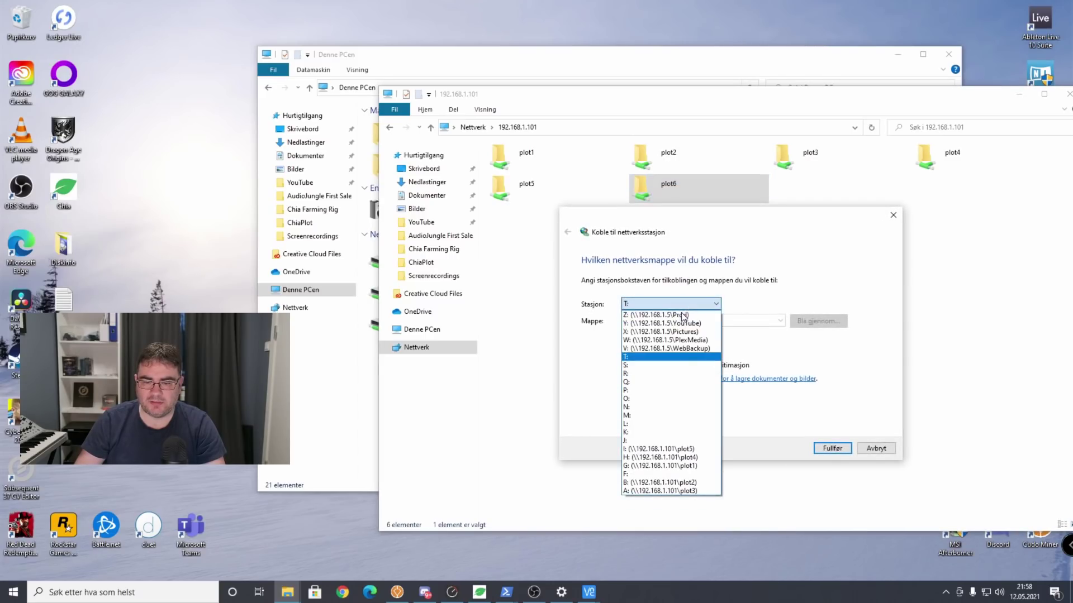
pyautogui.click(664, 445)
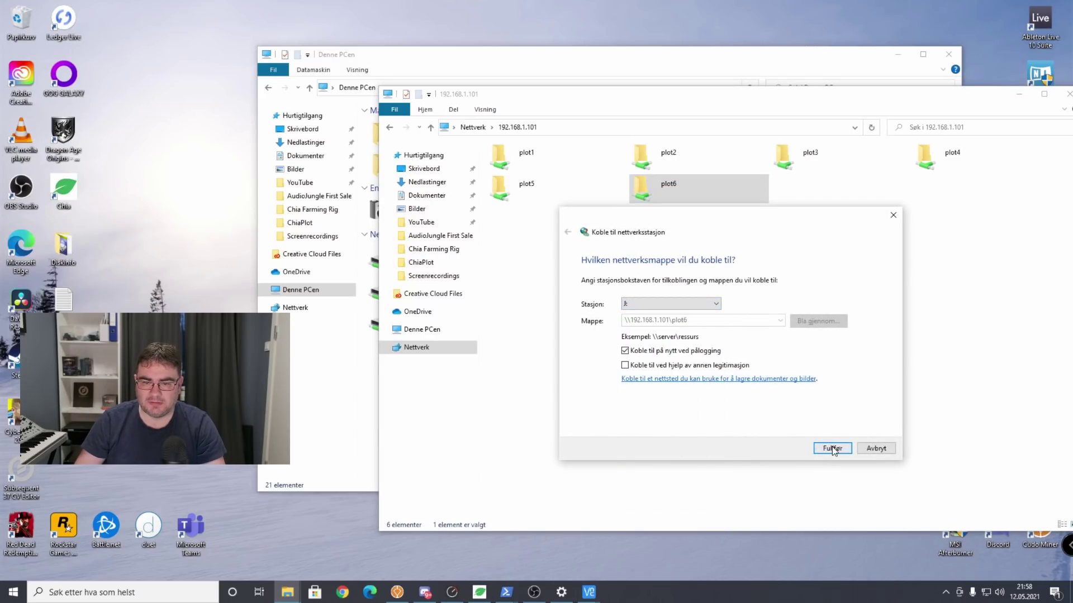
pyautogui.click(833, 448)
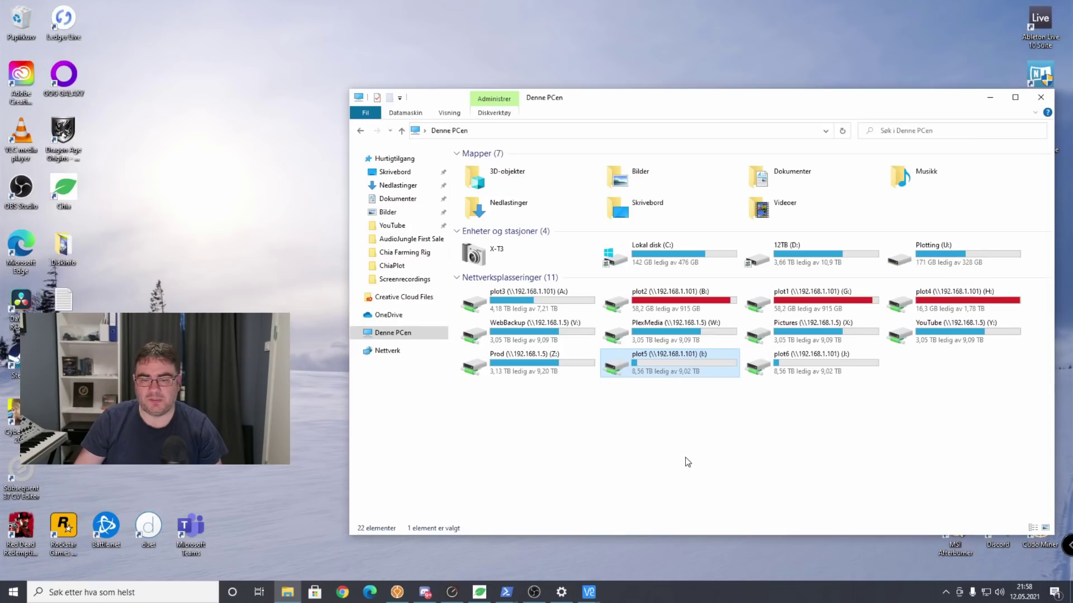
# Open the plot5 (I:) drive from This PC.
pyautogui.click(665, 441)
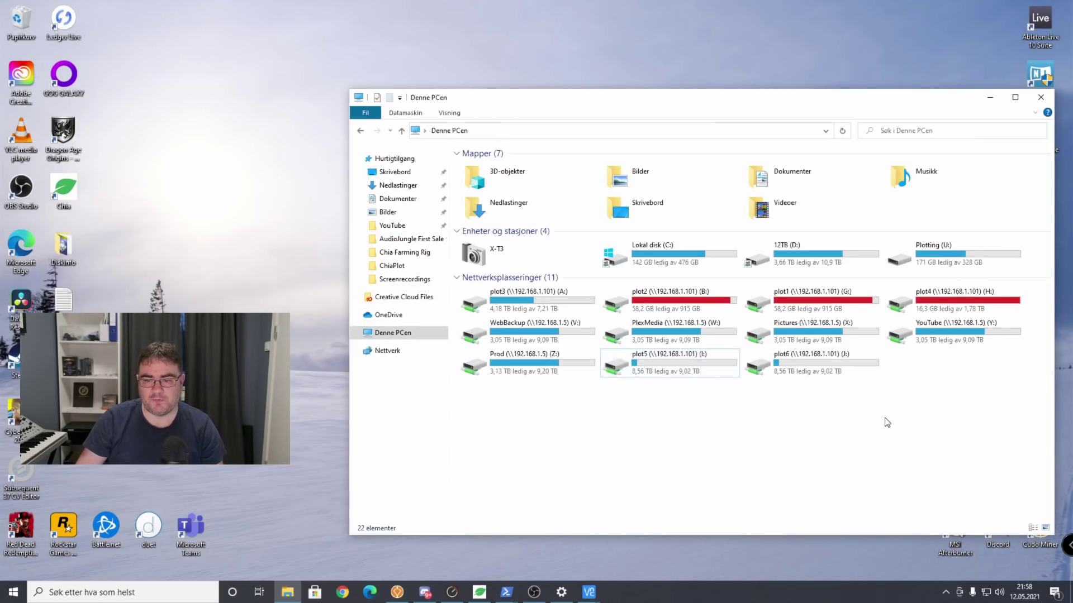
pyautogui.moveTo(888, 423); pyautogui.dragTo(639, 364)
pyautogui.click(678, 426)
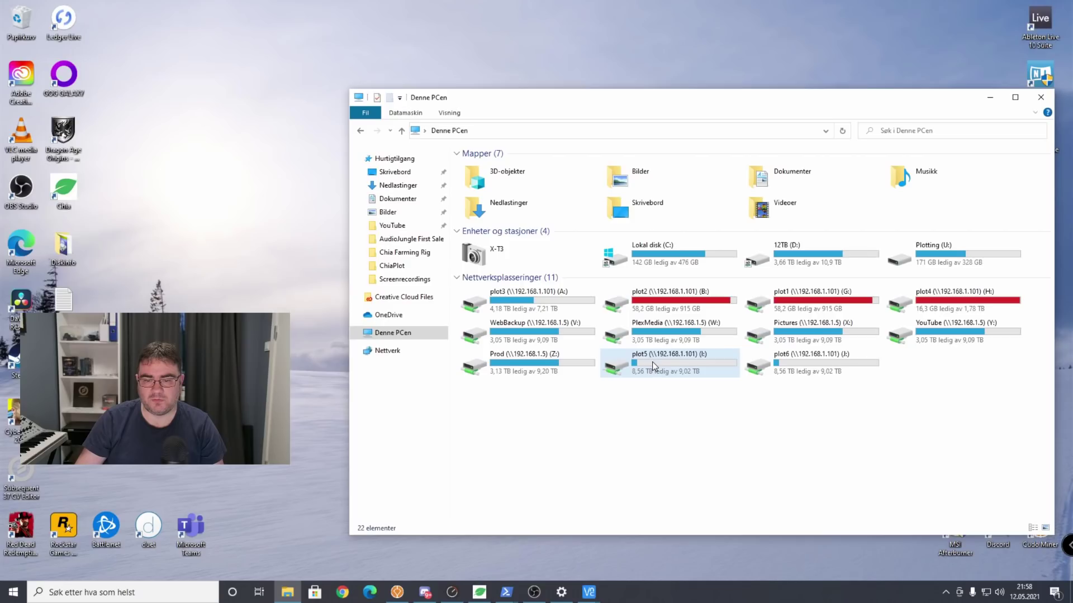
pyautogui.click(671, 358)
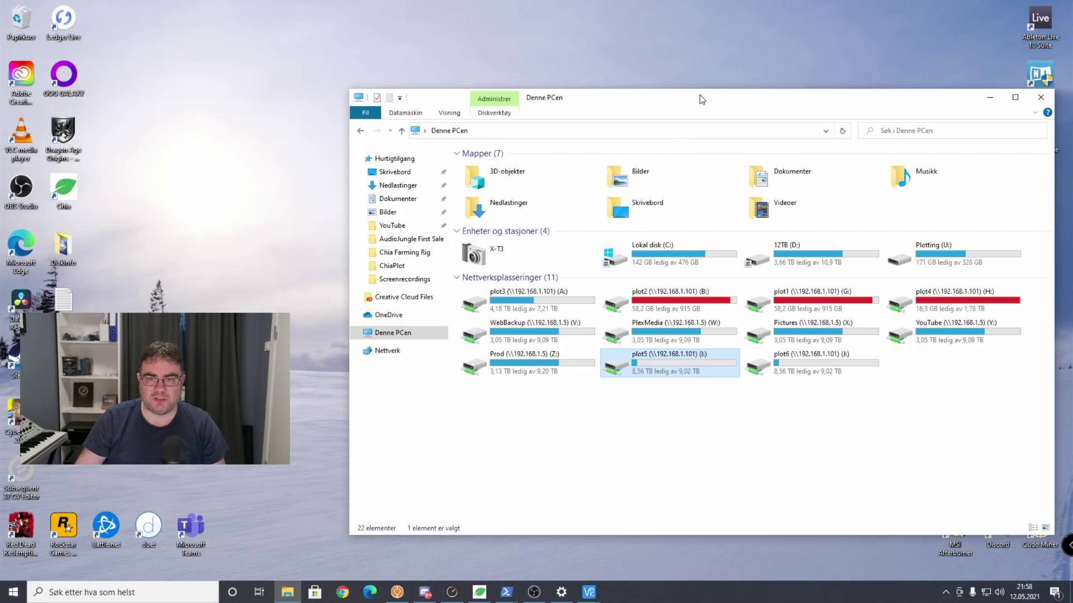
pyautogui.moveTo(699, 95); pyautogui.dragTo(633, 76)
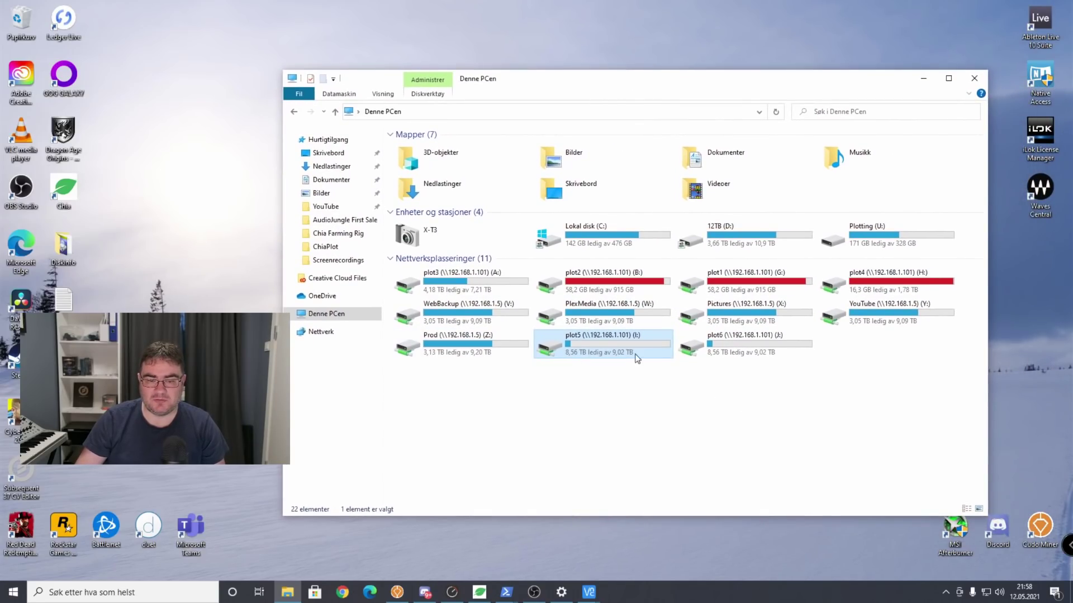
pyautogui.doubleClick(604, 342)
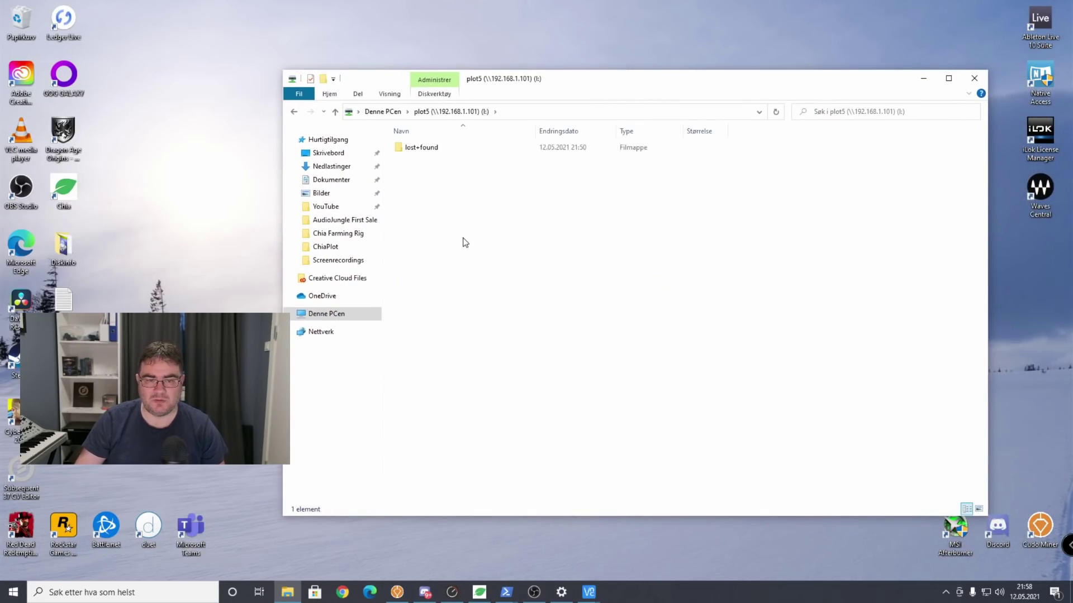
# Create a new folder named 'Ny mappe' on the plot5 drive, then return to Ubuntu.
pyautogui.rightClick(462, 239)
pyautogui.moveTo(536, 358)
pyautogui.click(619, 355)
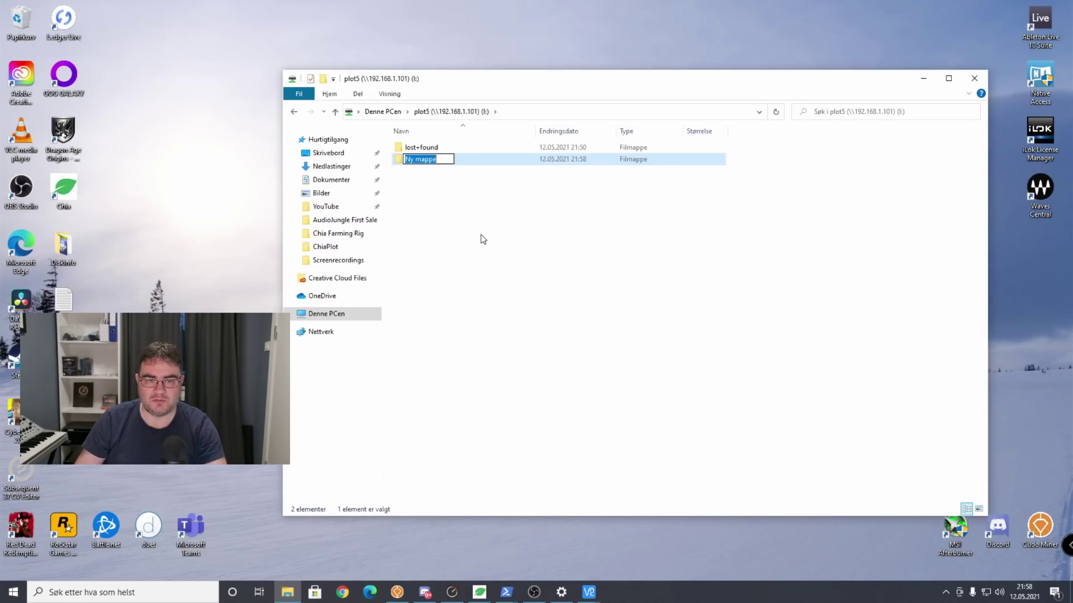
pyautogui.click(481, 237)
pyautogui.click(579, 326)
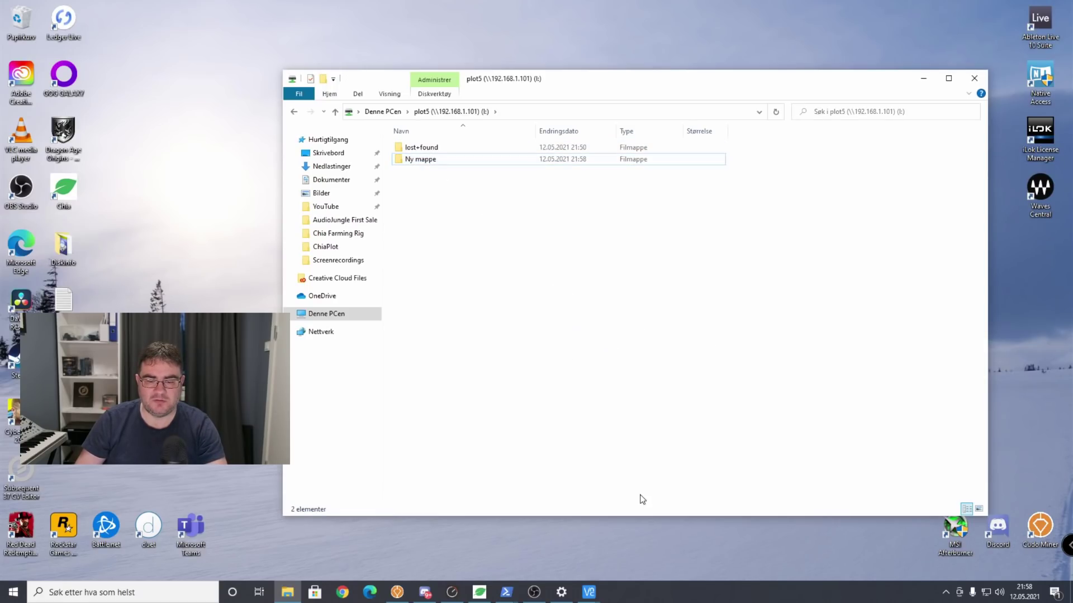
pyautogui.moveTo(588, 591)
pyautogui.click(616, 557)
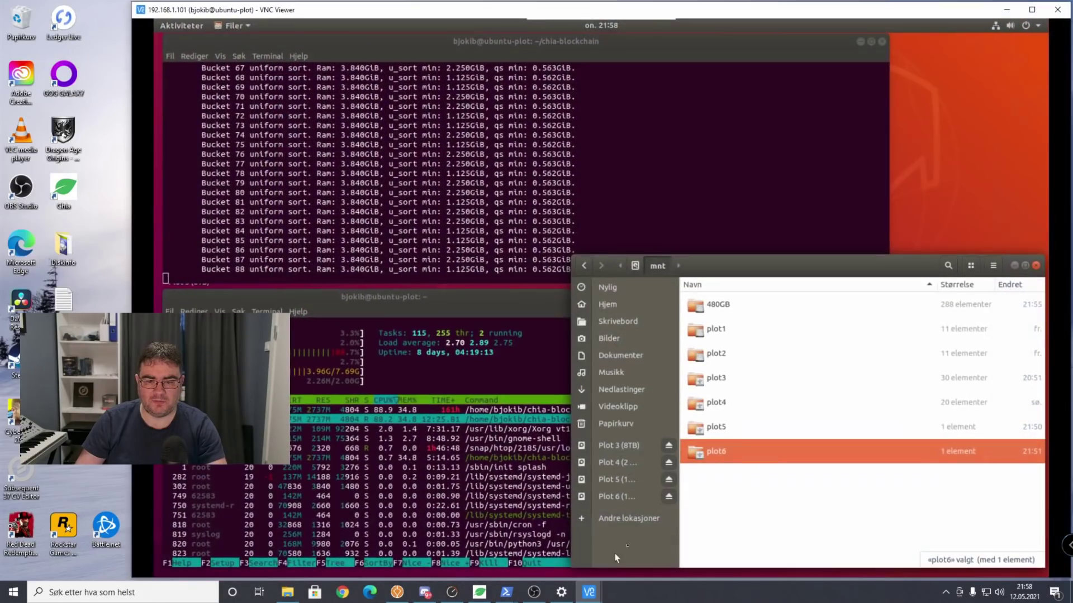
# Confirm Ny mappe appears in Ubuntu's plot5 folder, then return to Windows and right-click Ny mappe.
pyautogui.doubleClick(721, 430)
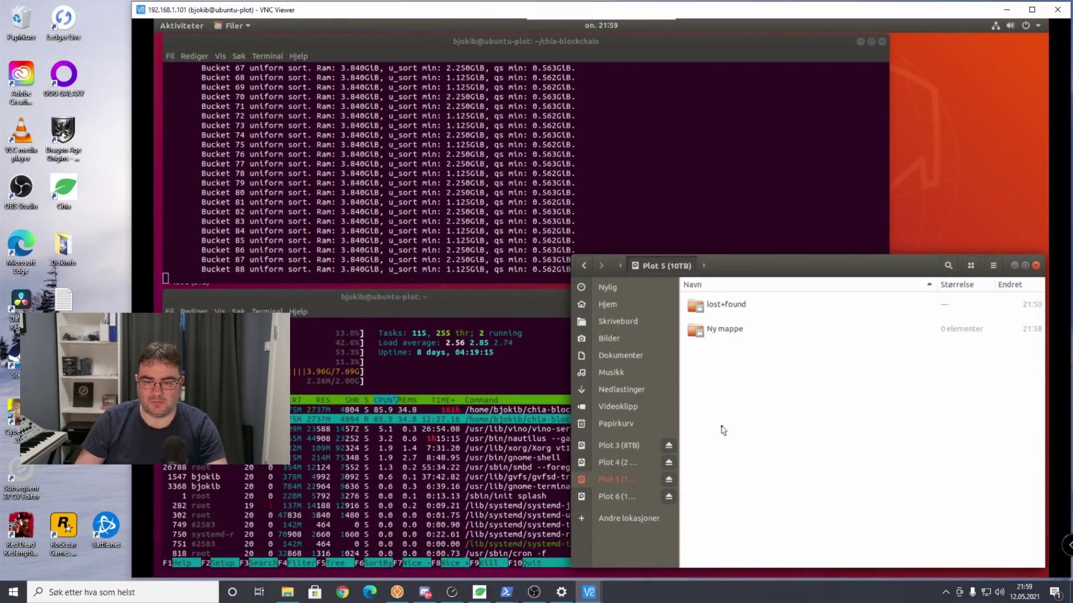
pyautogui.click(724, 334)
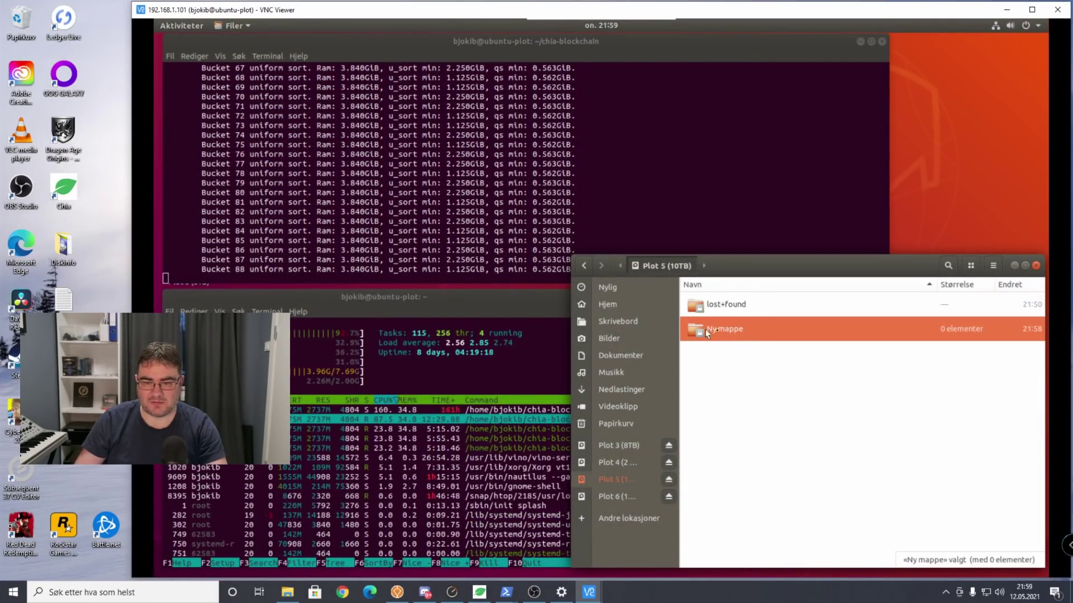
pyautogui.click(584, 265)
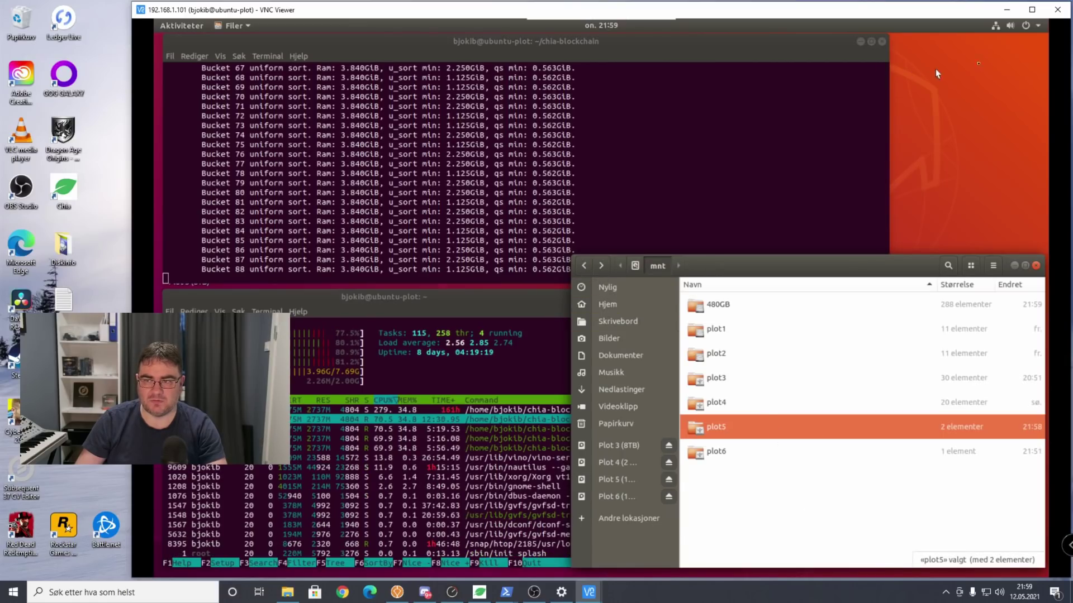
pyautogui.click(1006, 10)
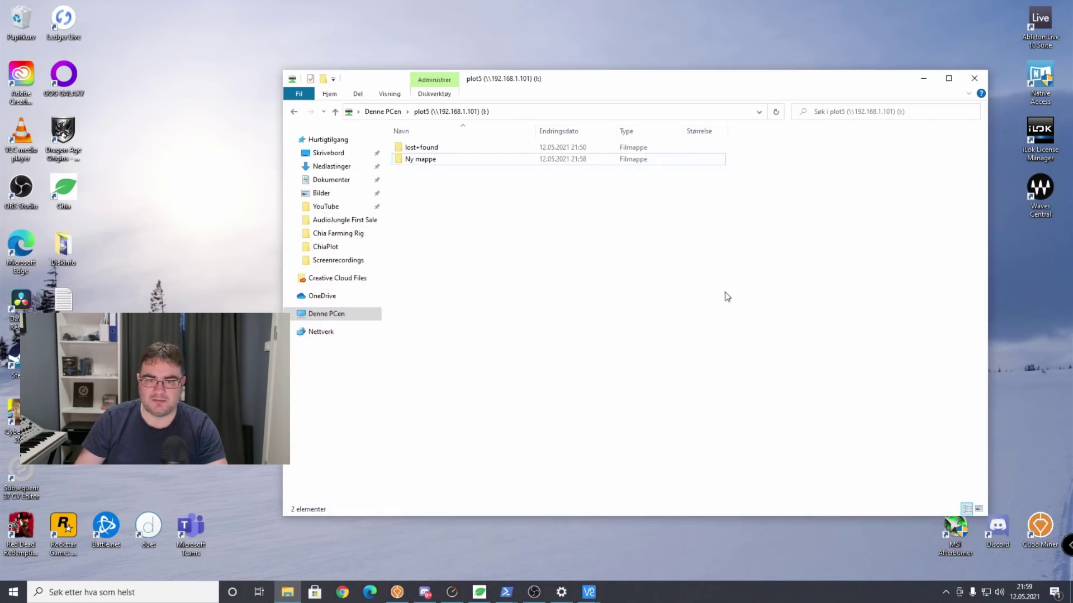
pyautogui.click(448, 159)
pyautogui.rightClick(448, 159)
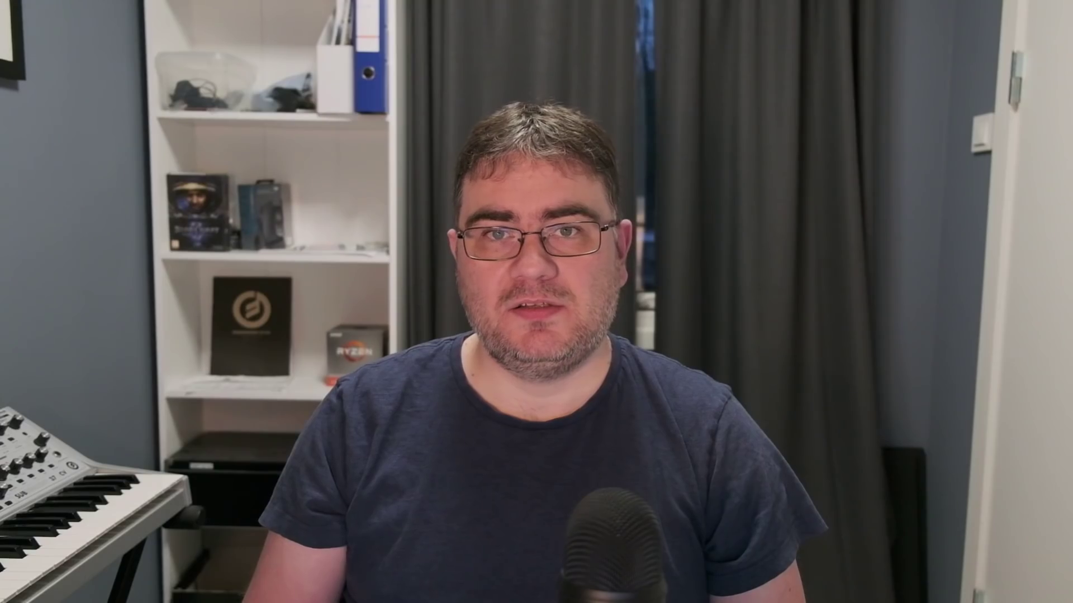